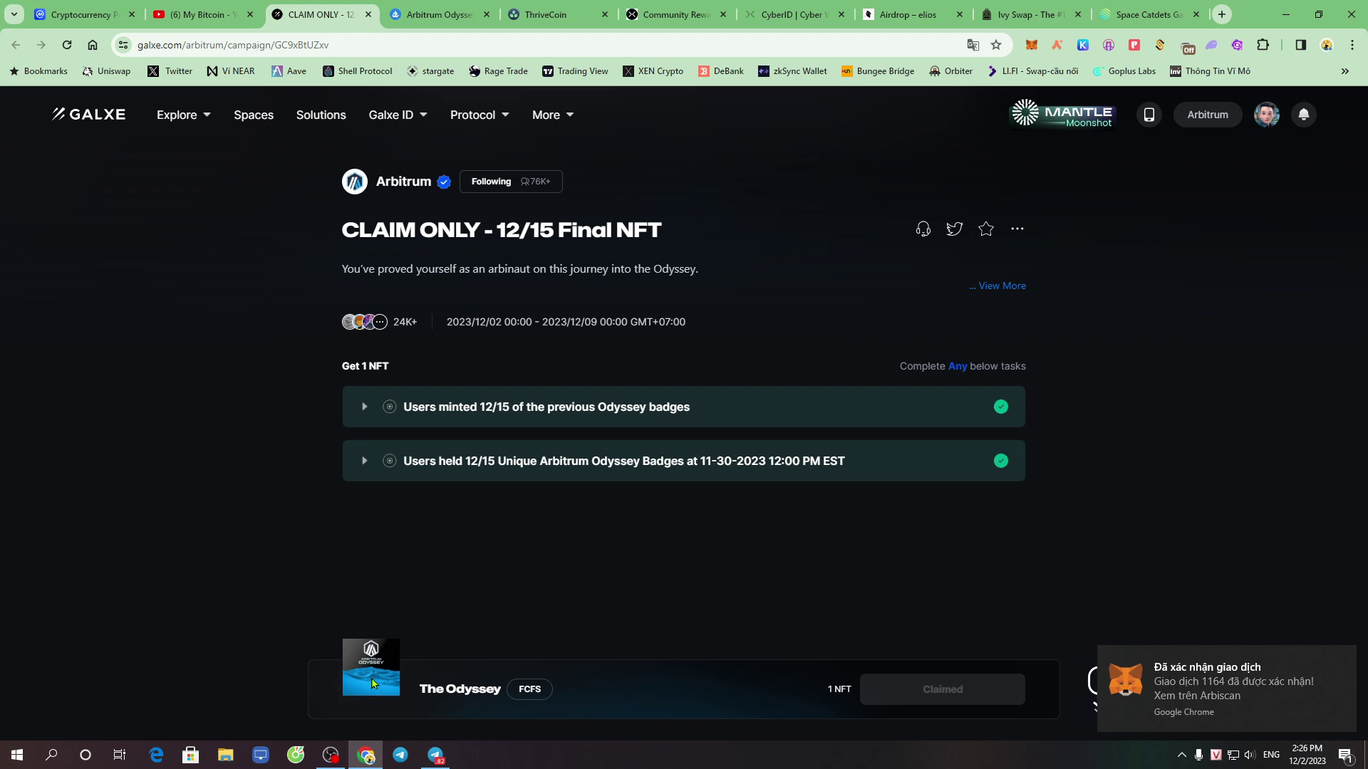
Switch to the OpenSea tab showing the Arbitrum Odyssey collection
{"action": "key", "text": "ctrl+Tab"}
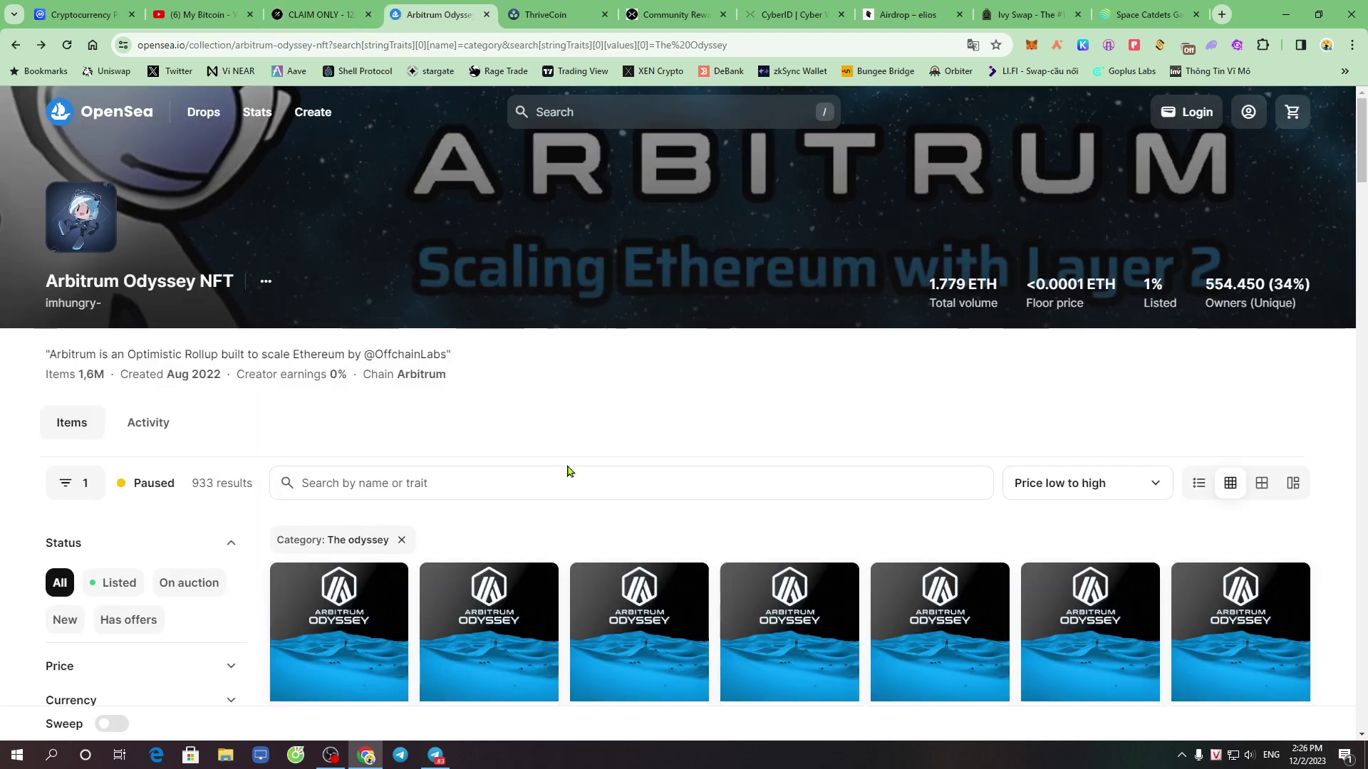
Open the first The Odyssey NFT, review its price history and activity, then return to the collection
{"action": "scroll", "coordinate": [579, 479], "scroll_direction": "down", "scroll_amount": 3}
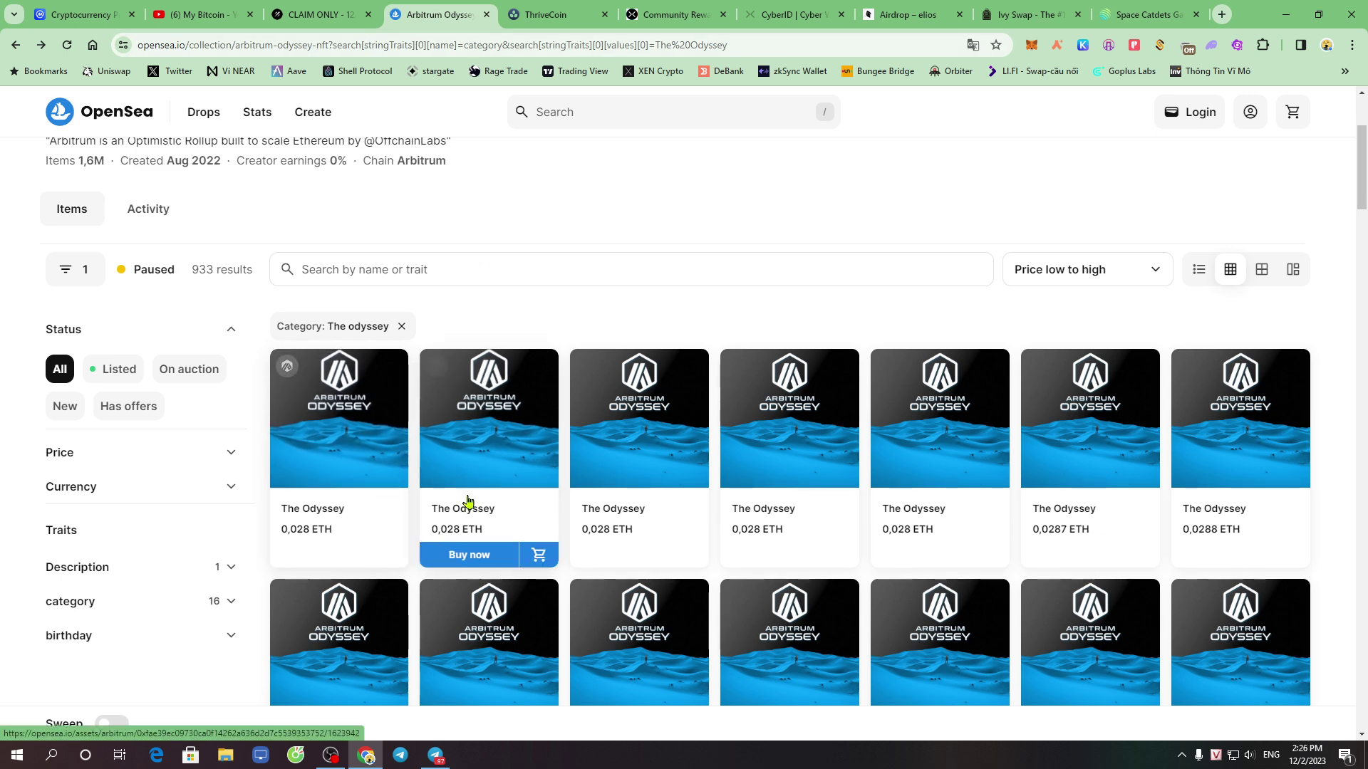
{"action": "left_click", "coordinate": [371, 446]}
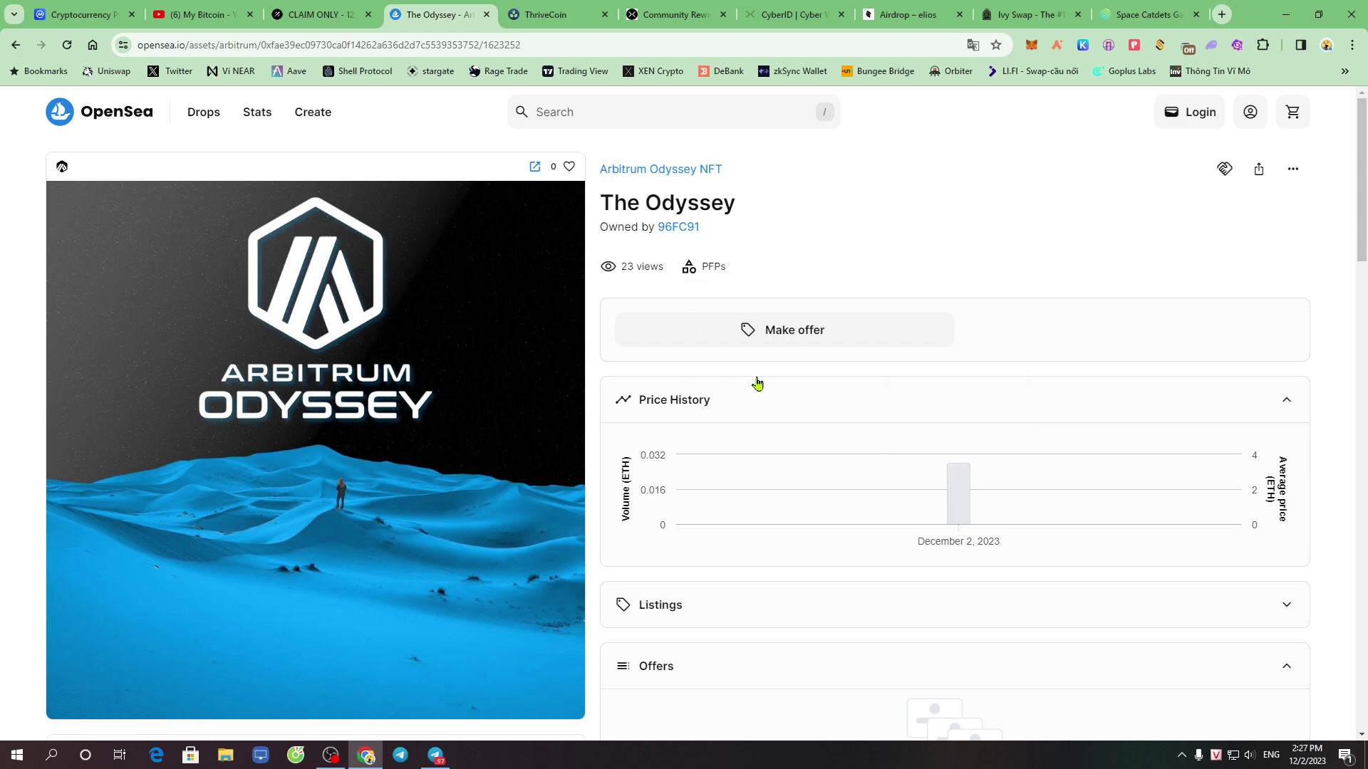
{"action": "scroll", "coordinate": [819, 581], "scroll_direction": "down", "scroll_amount": 5}
{"action": "scroll", "coordinate": [858, 552], "scroll_direction": "up", "scroll_amount": 5}
{"action": "scroll", "coordinate": [857, 548], "scroll_direction": "down", "scroll_amount": 5}
{"action": "scroll", "coordinate": [852, 545], "scroll_direction": "down", "scroll_amount": 3}
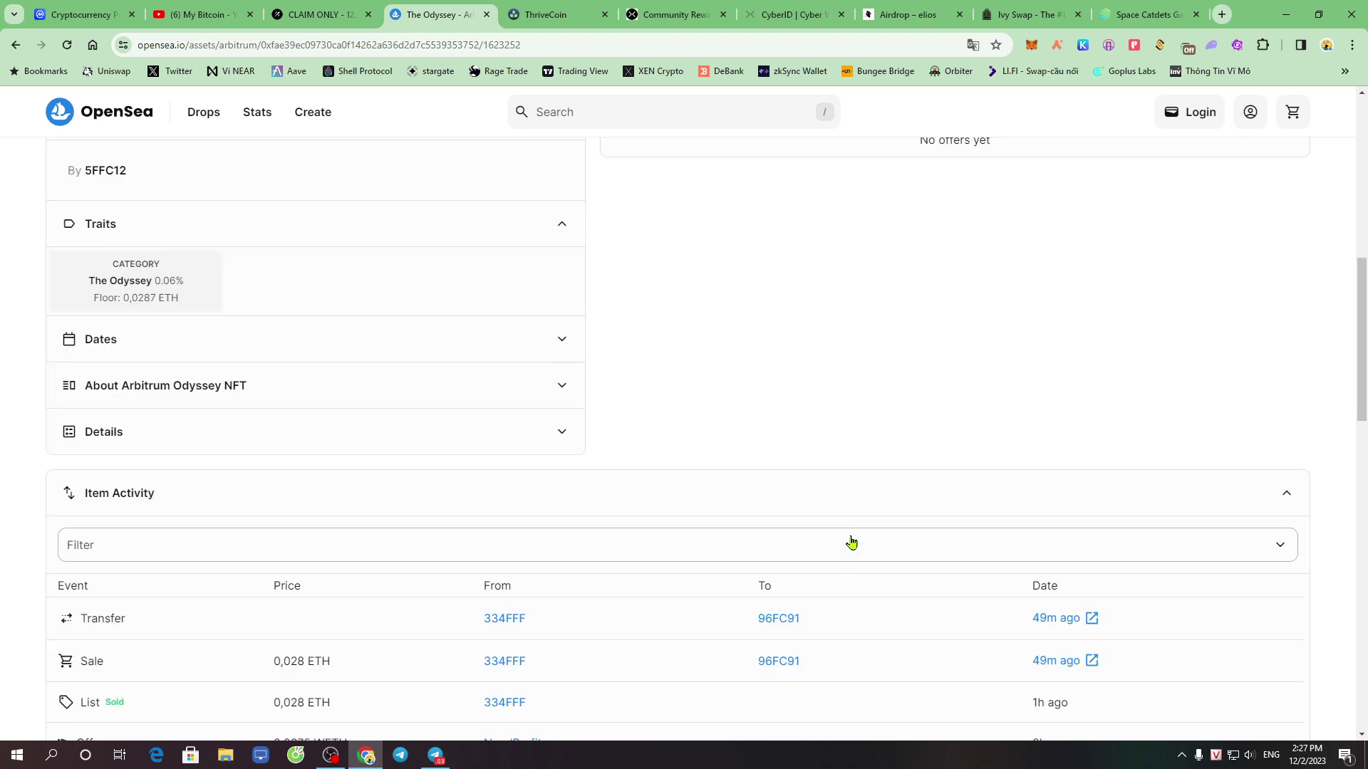
{"action": "scroll", "coordinate": [801, 467], "scroll_direction": "up", "scroll_amount": 8}
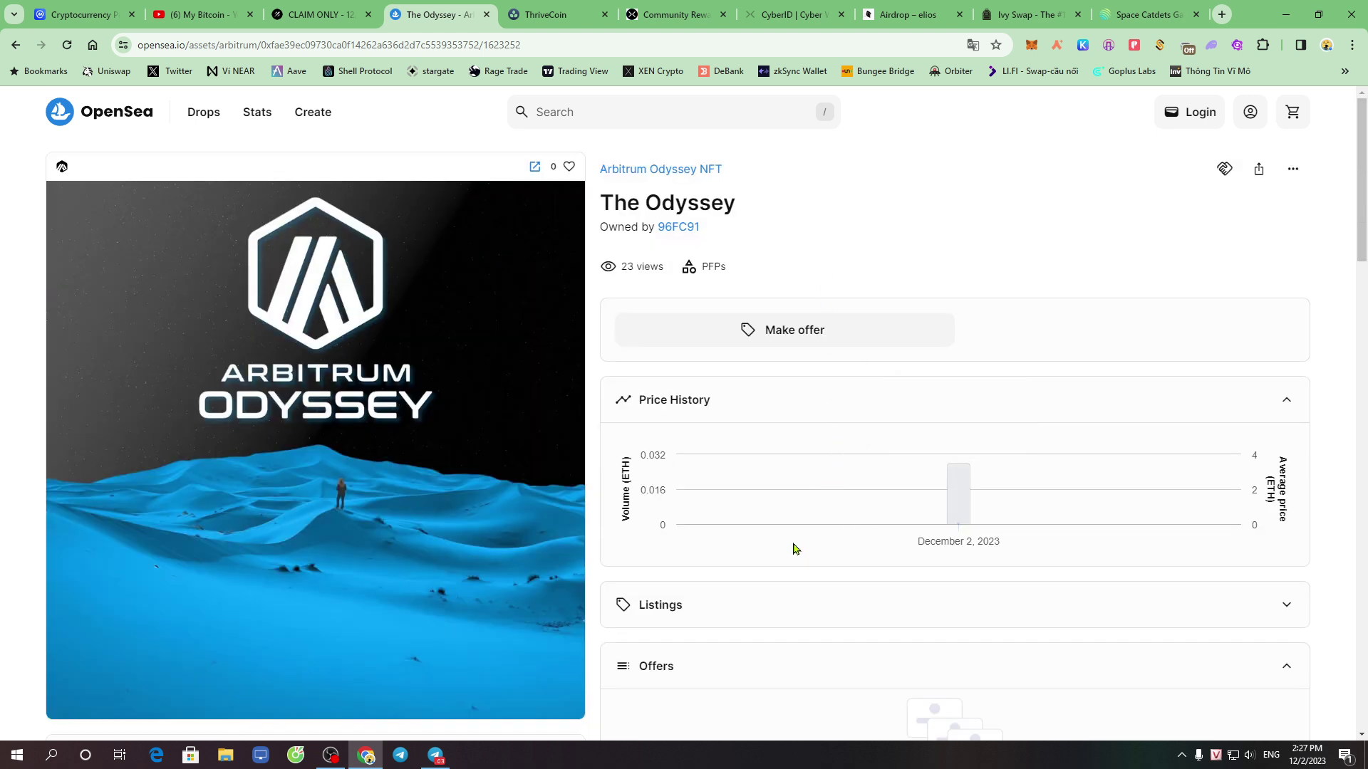
{"action": "scroll", "coordinate": [812, 538], "scroll_direction": "down", "scroll_amount": 20}
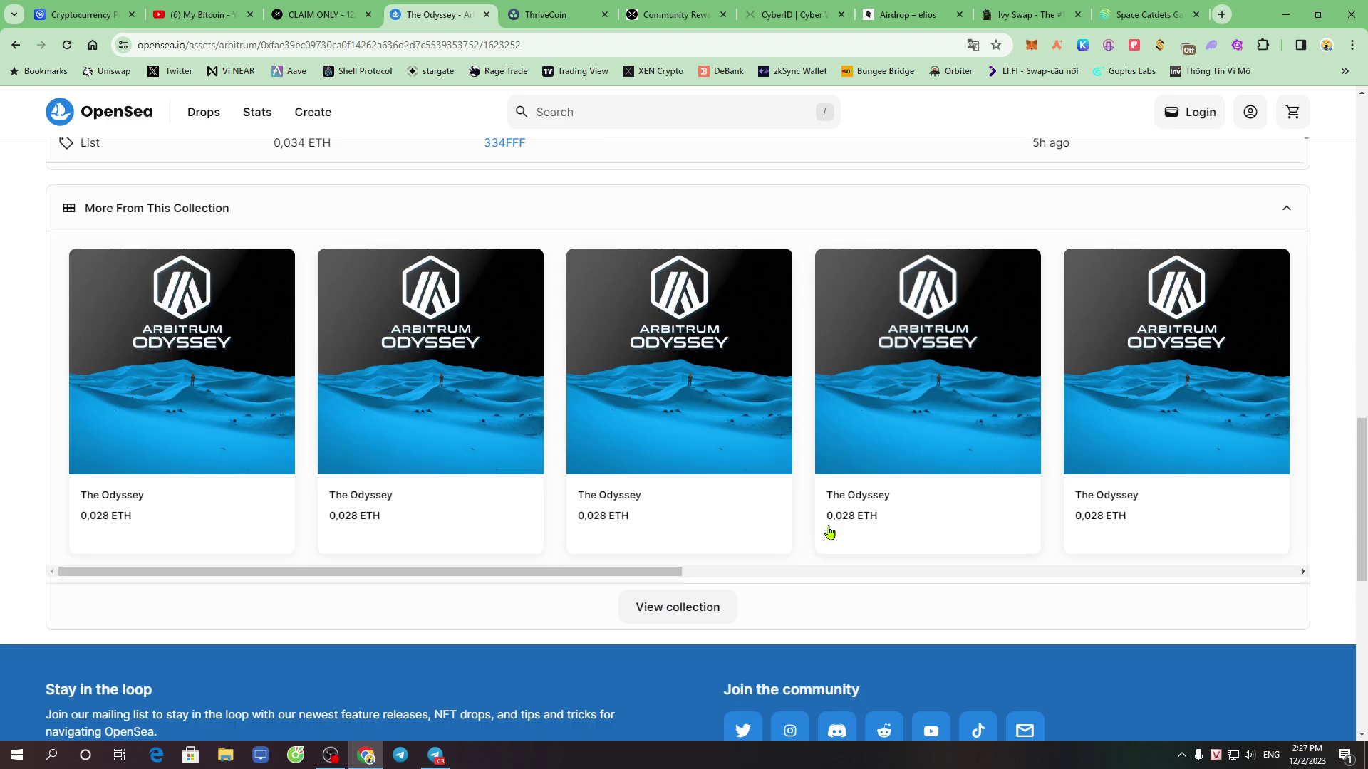
{"action": "scroll", "coordinate": [765, 542], "scroll_direction": "up", "scroll_amount": 11}
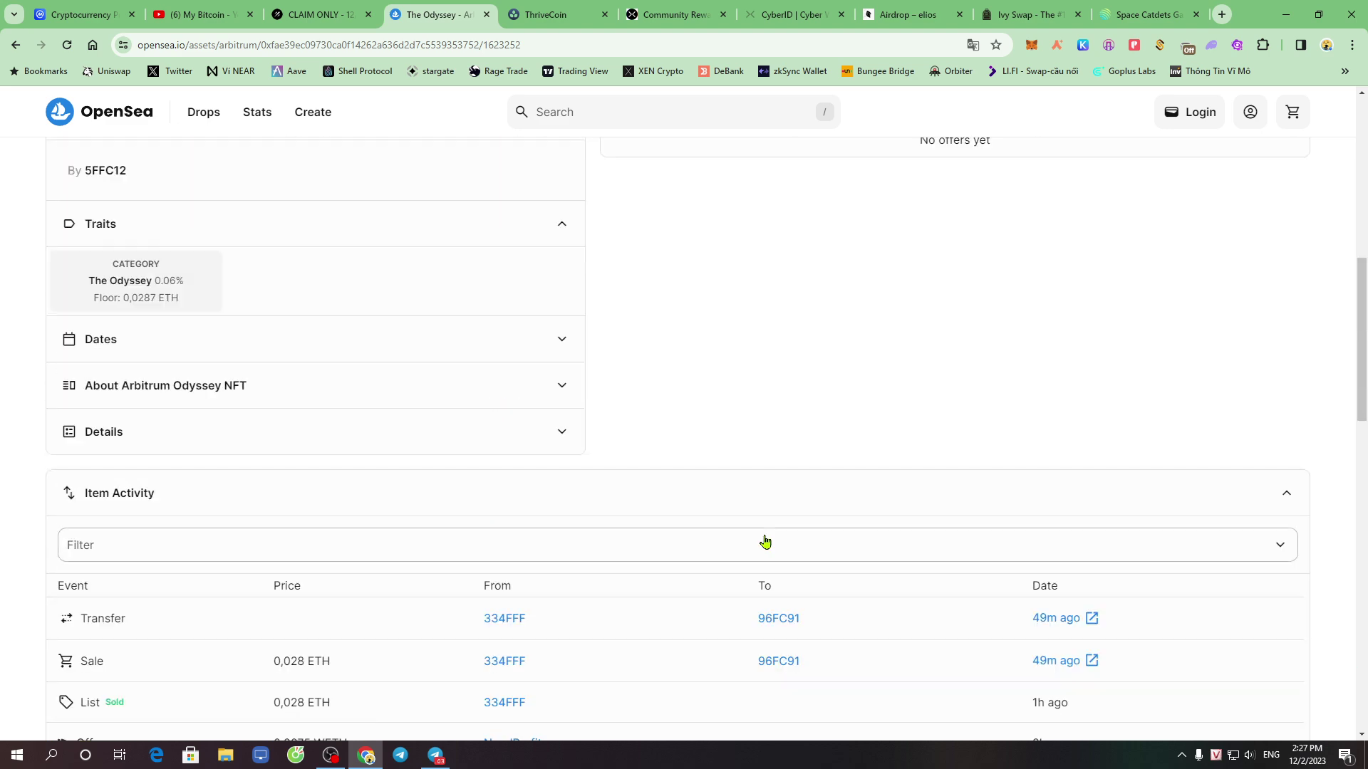
{"action": "scroll", "coordinate": [765, 542], "scroll_direction": "down", "scroll_amount": 3}
{"action": "scroll", "coordinate": [685, 514], "scroll_direction": "up", "scroll_amount": 10}
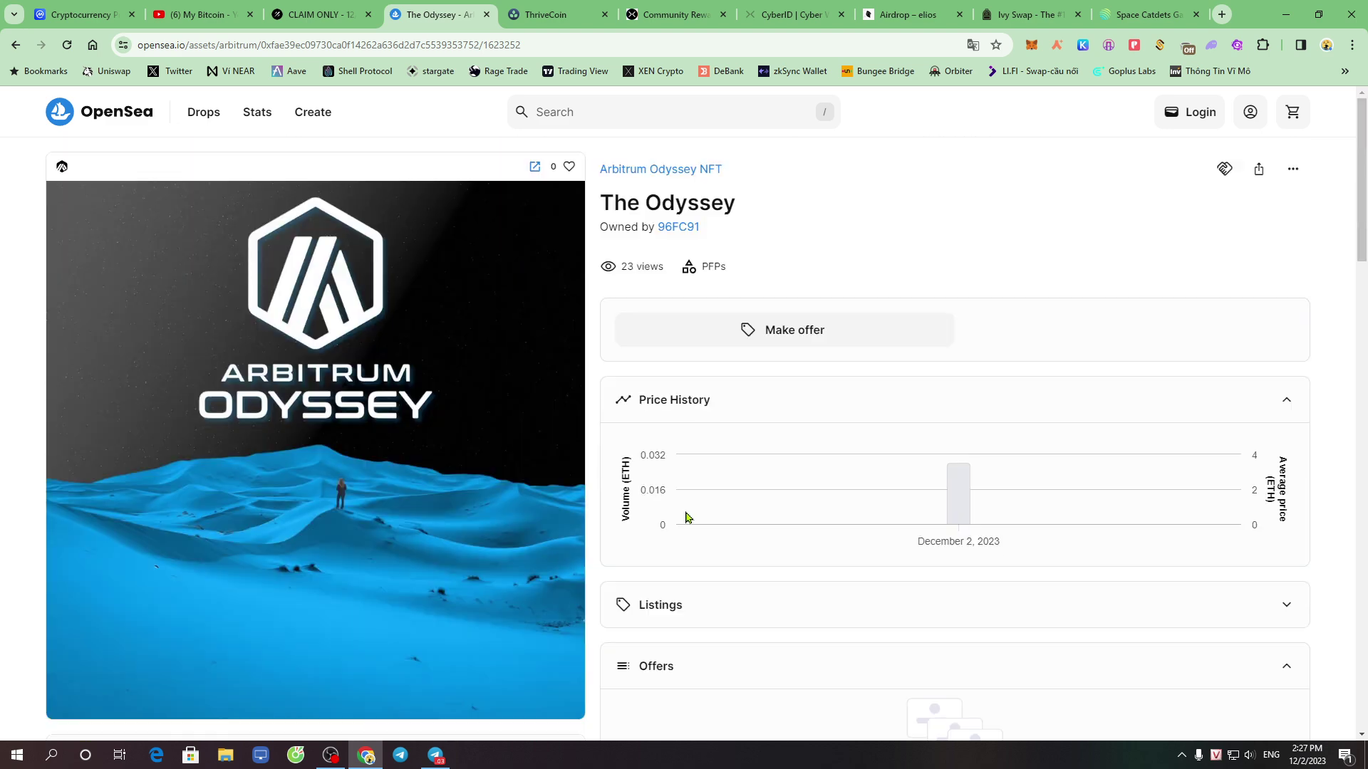
{"action": "left_click", "coordinate": [687, 173]}
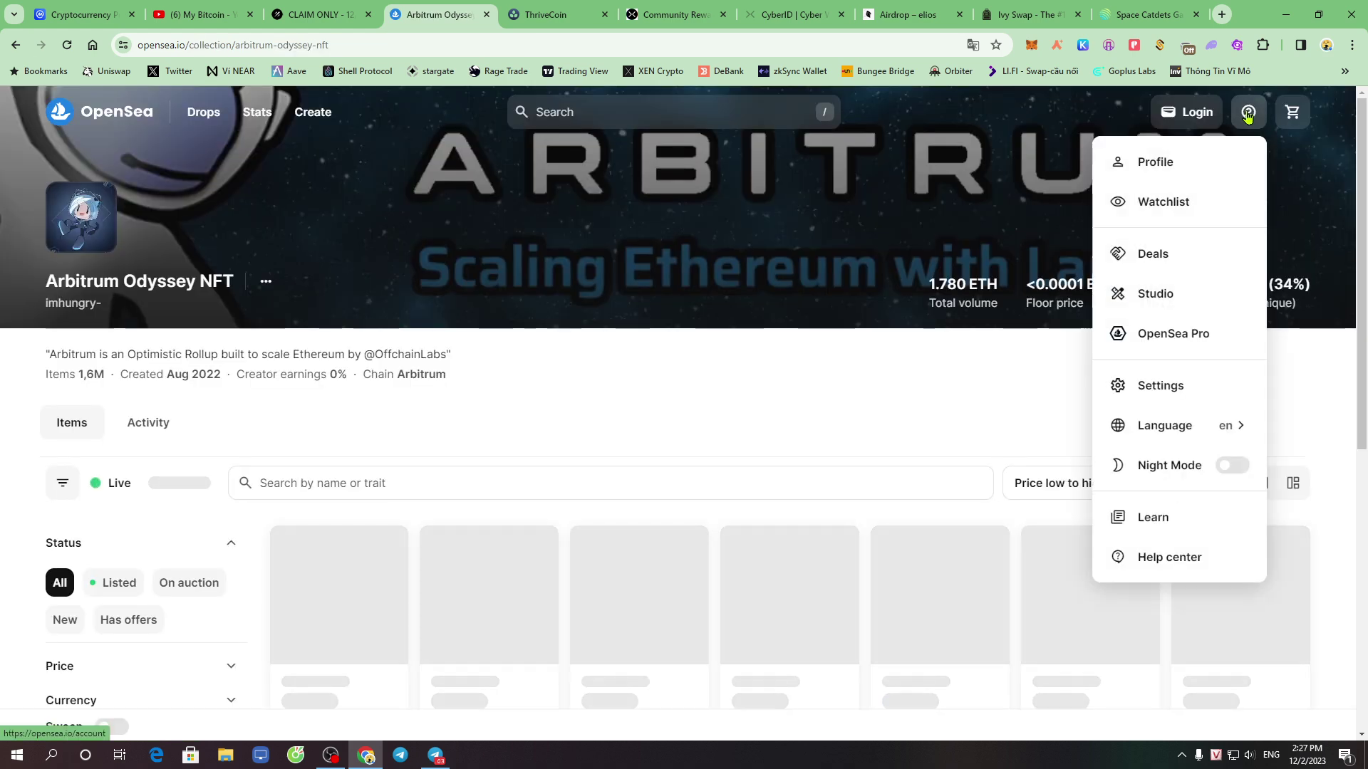
Log in to the OpenSea account with the MetaMask wallet
{"action": "left_click", "coordinate": [1248, 114]}
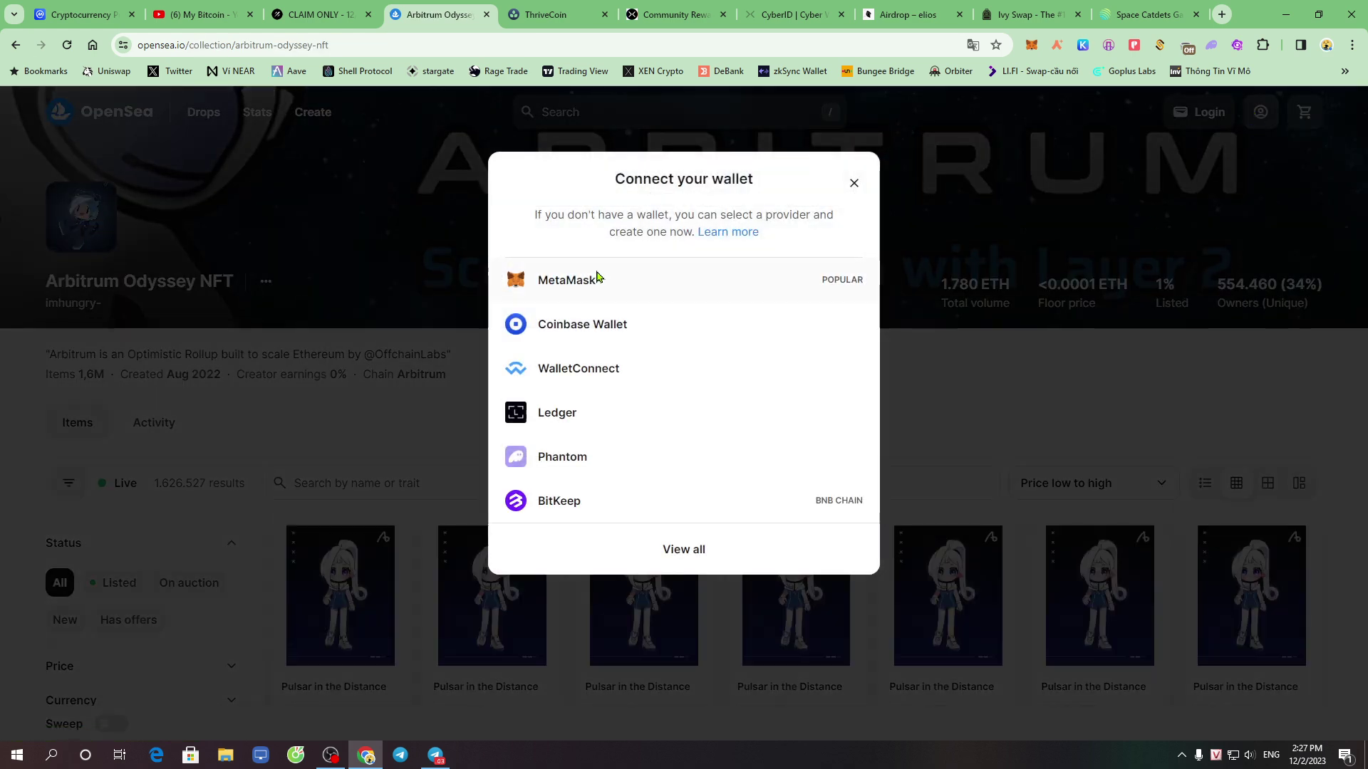
{"action": "left_click", "coordinate": [586, 280]}
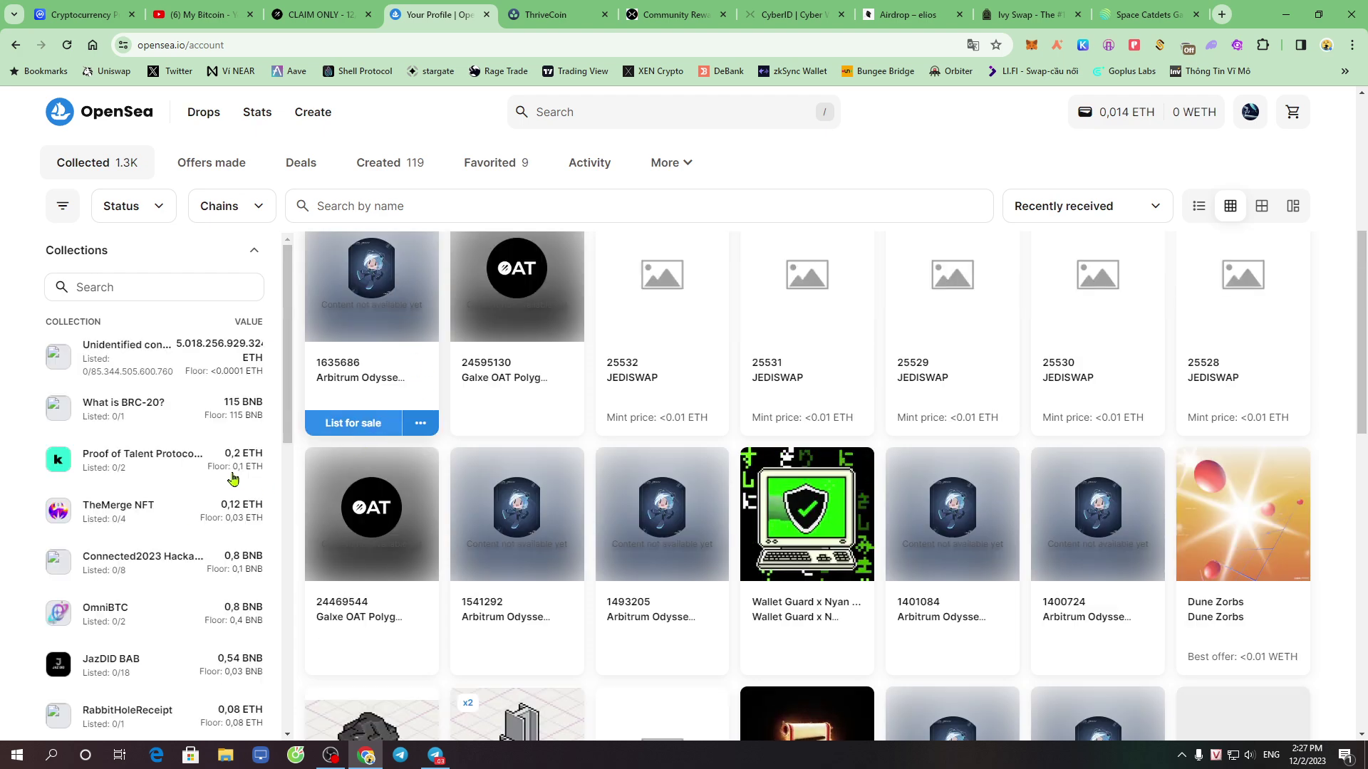
{"action": "scroll", "coordinate": [453, 396], "scroll_direction": "up", "scroll_amount": 5}
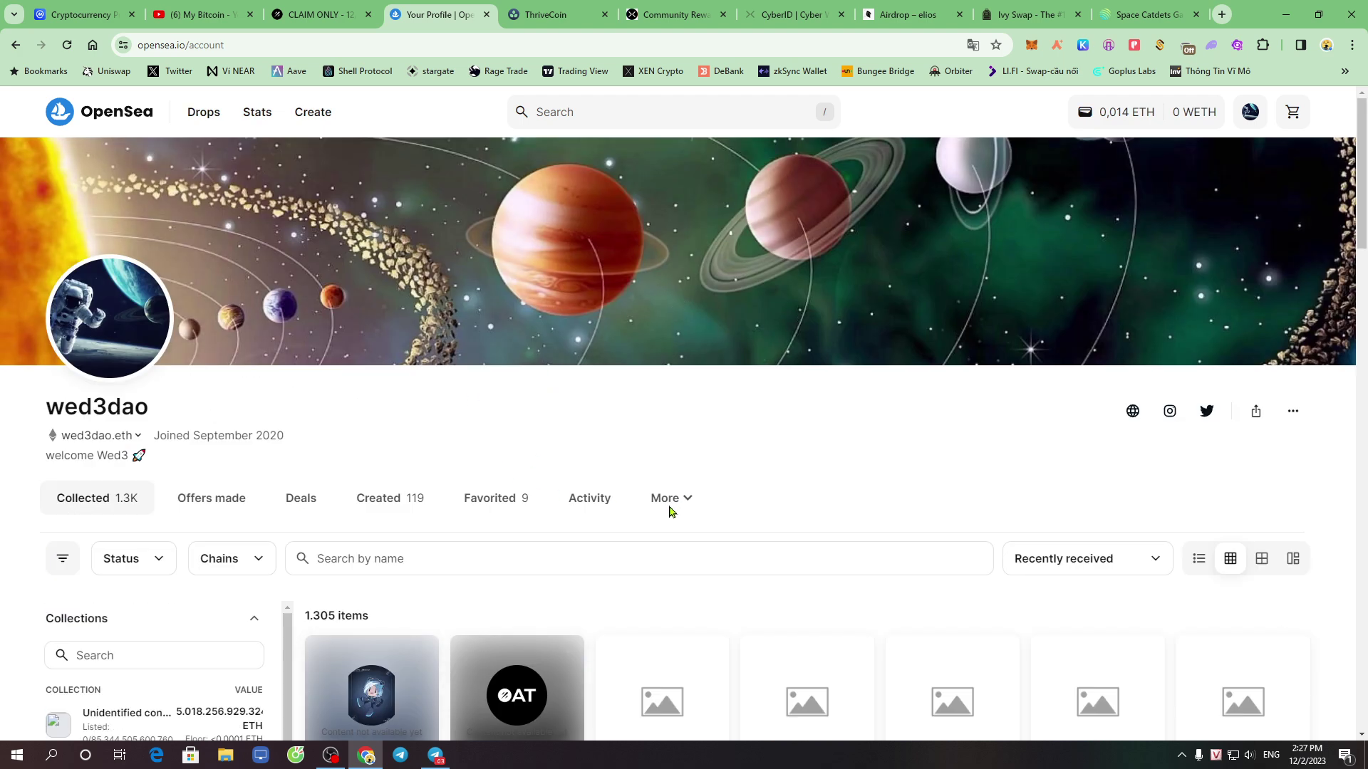
Check the profile's Activity history, then return to Collected to find NFT 1635686
{"action": "left_click", "coordinate": [595, 501]}
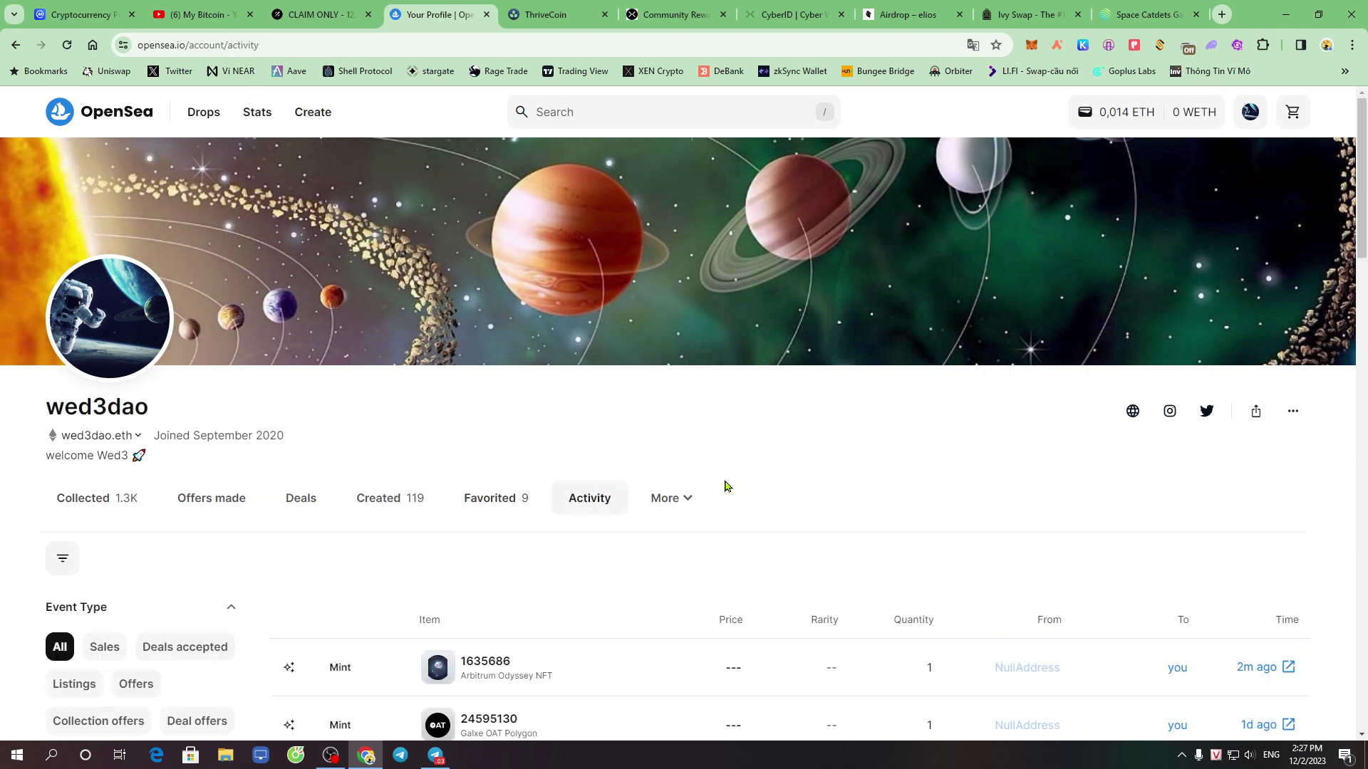
{"action": "scroll", "coordinate": [736, 481], "scroll_direction": "down", "scroll_amount": 3}
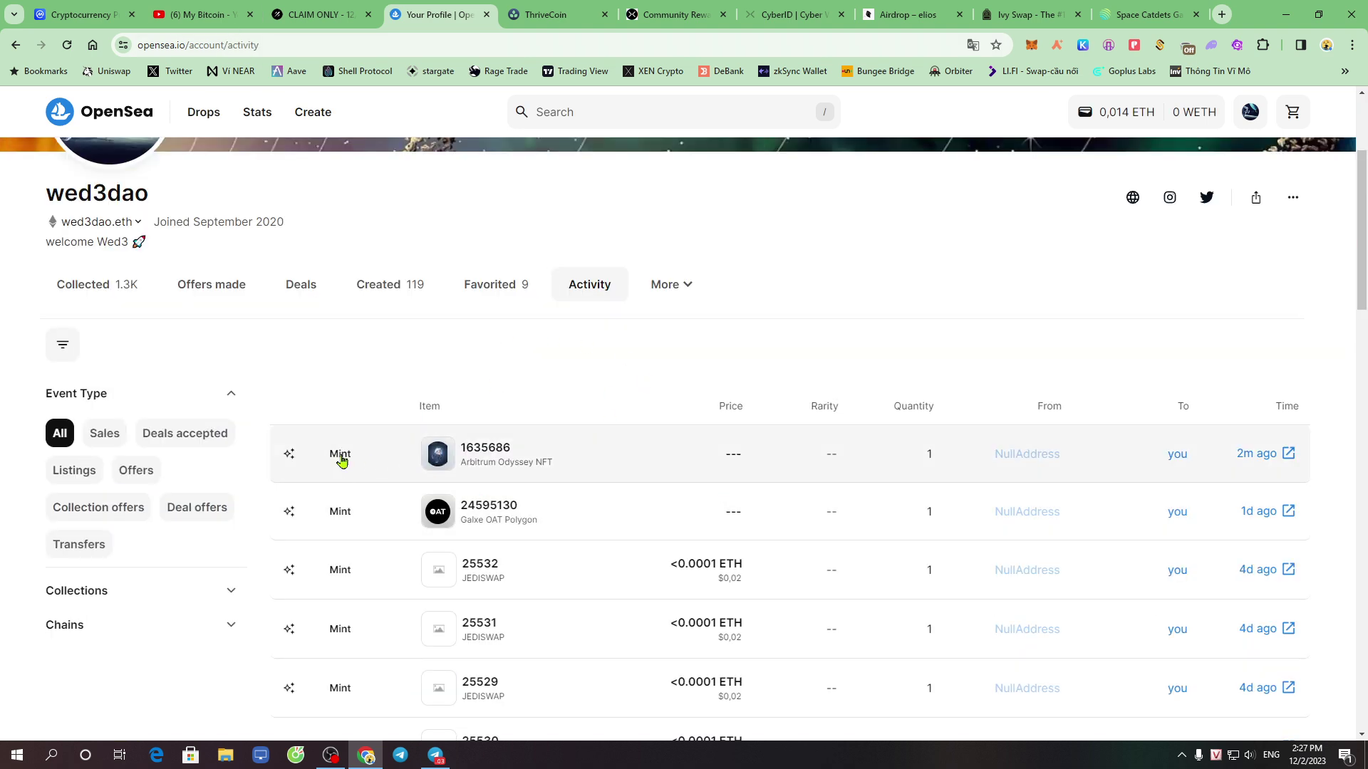
{"action": "left_click", "coordinate": [94, 288]}
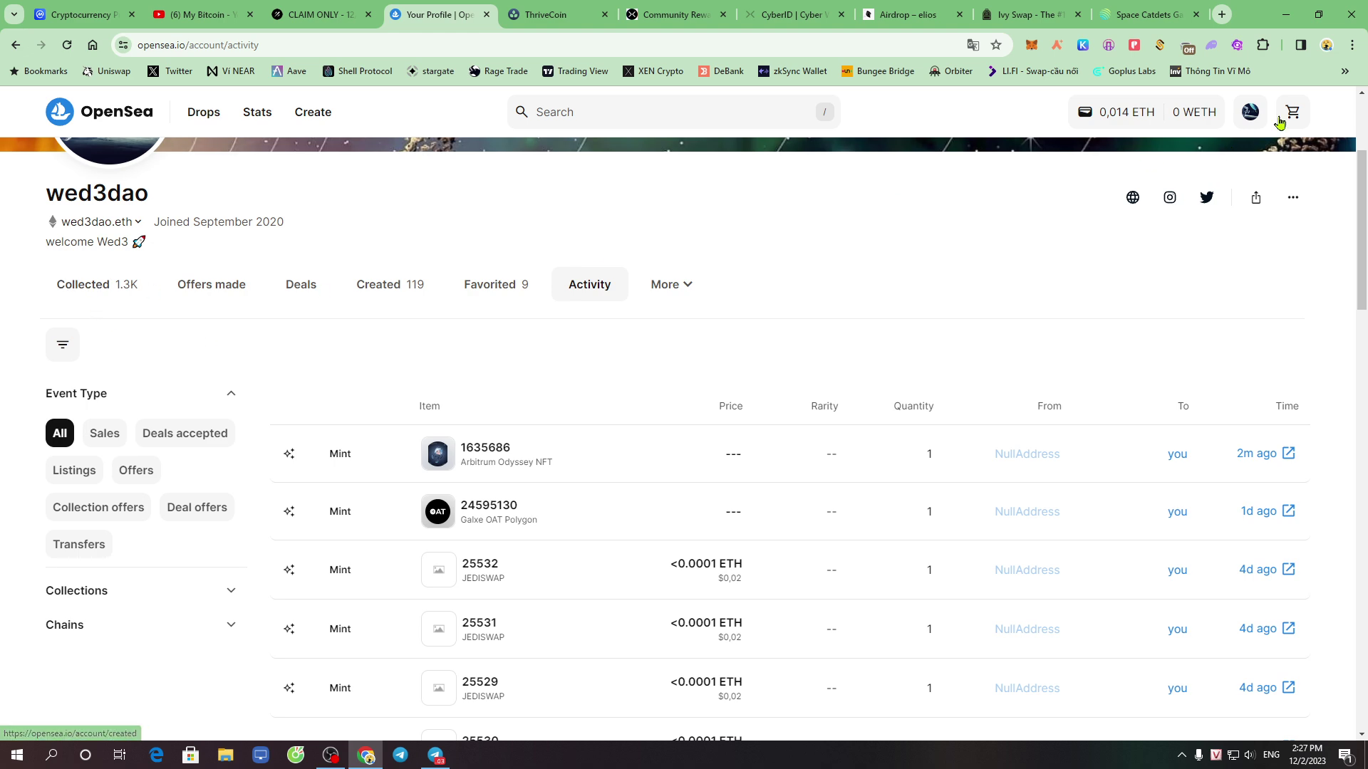
{"action": "mouse_move", "coordinate": [1251, 114]}
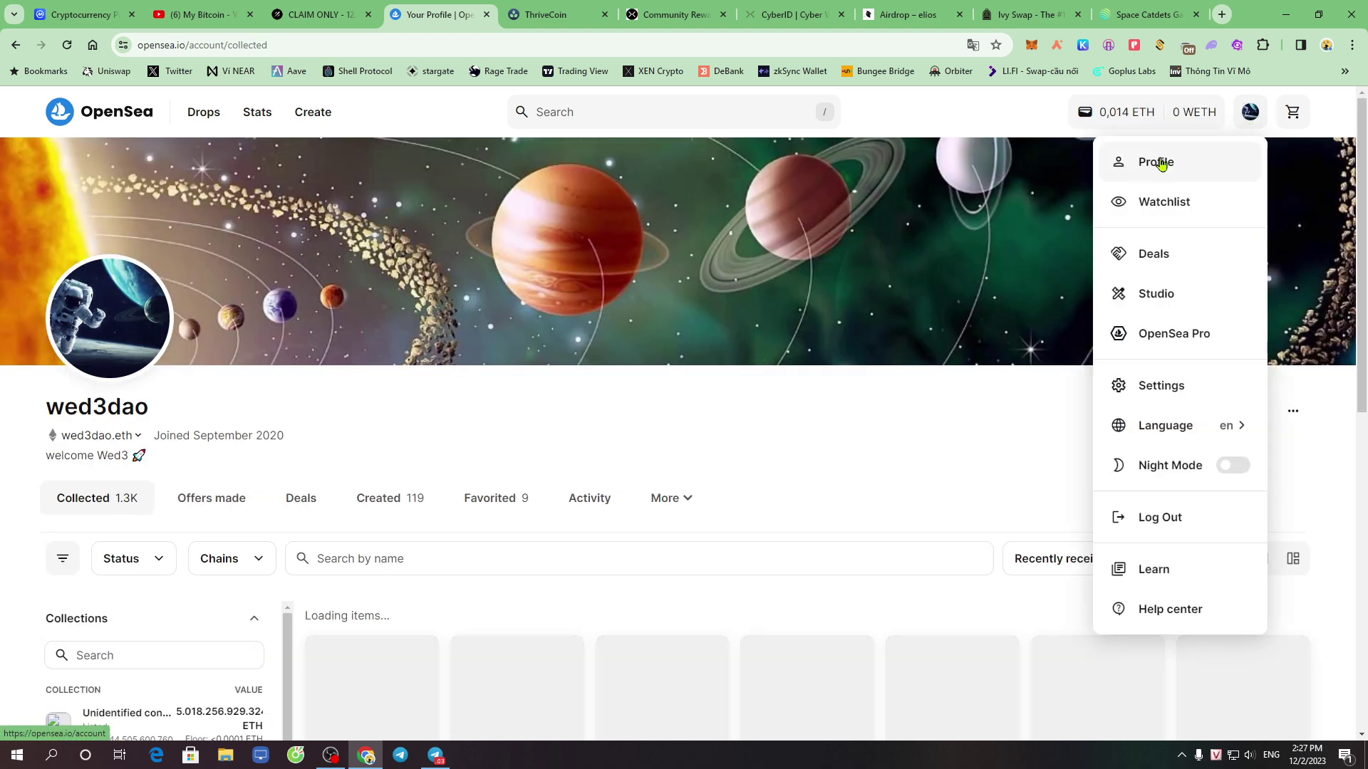
{"action": "scroll", "coordinate": [337, 497], "scroll_direction": "down", "scroll_amount": 3}
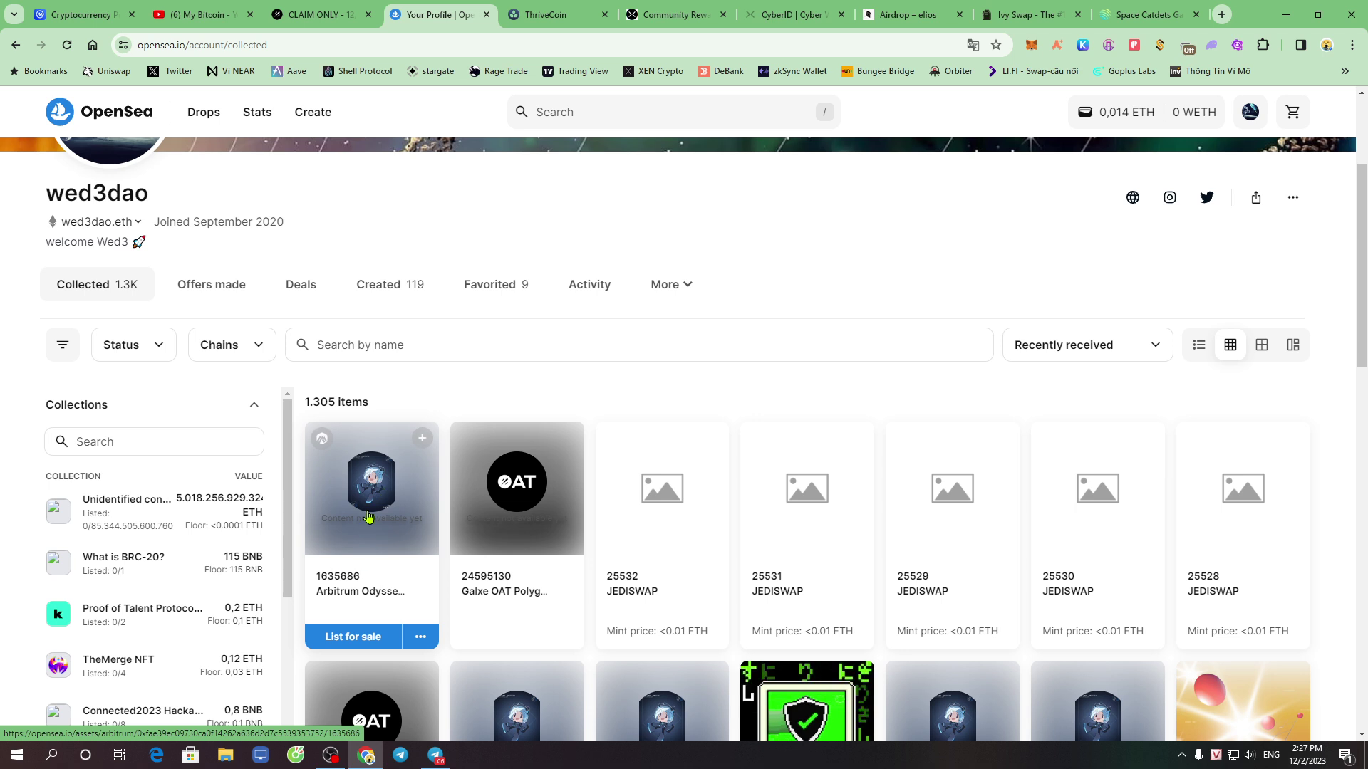
{"action": "mouse_move", "coordinate": [355, 567]}
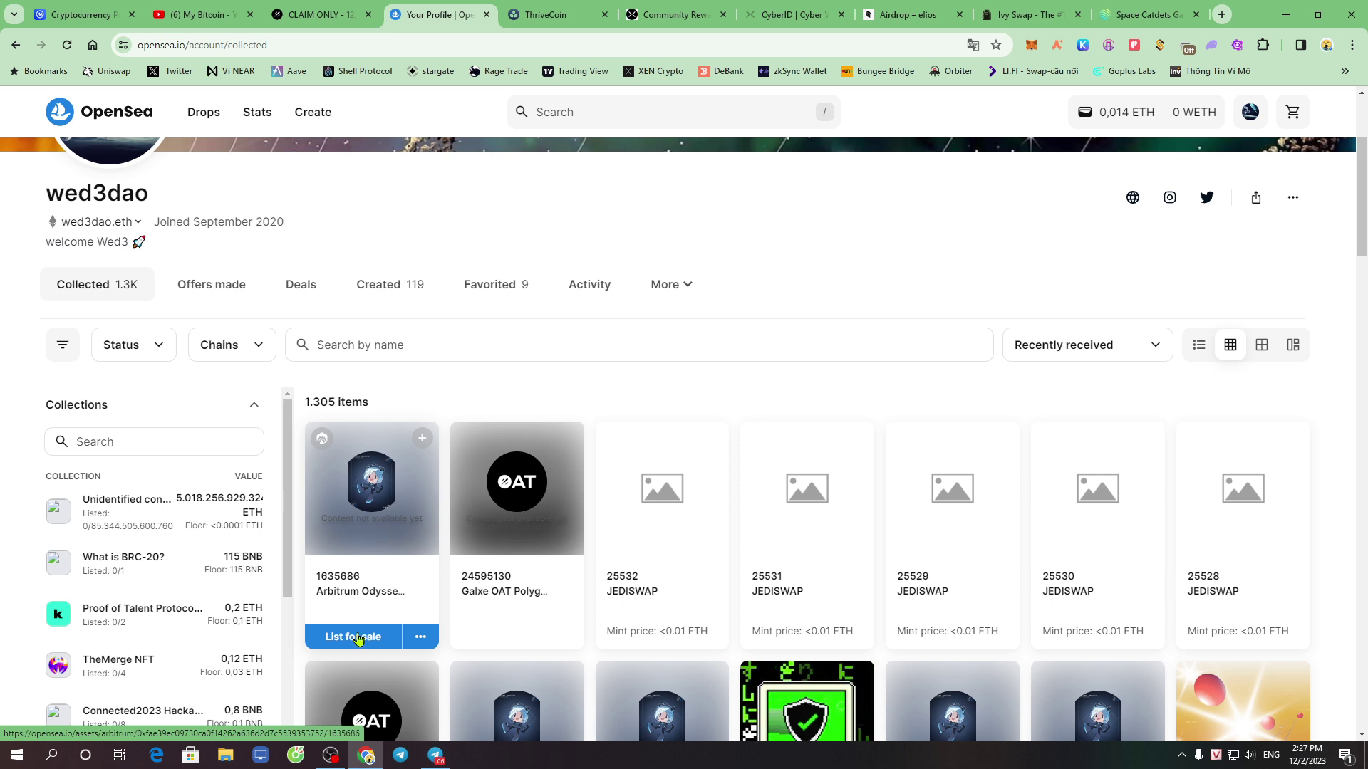
Open NFT #1635686 and queue a metadata refresh for it
{"action": "left_click", "coordinate": [385, 503]}
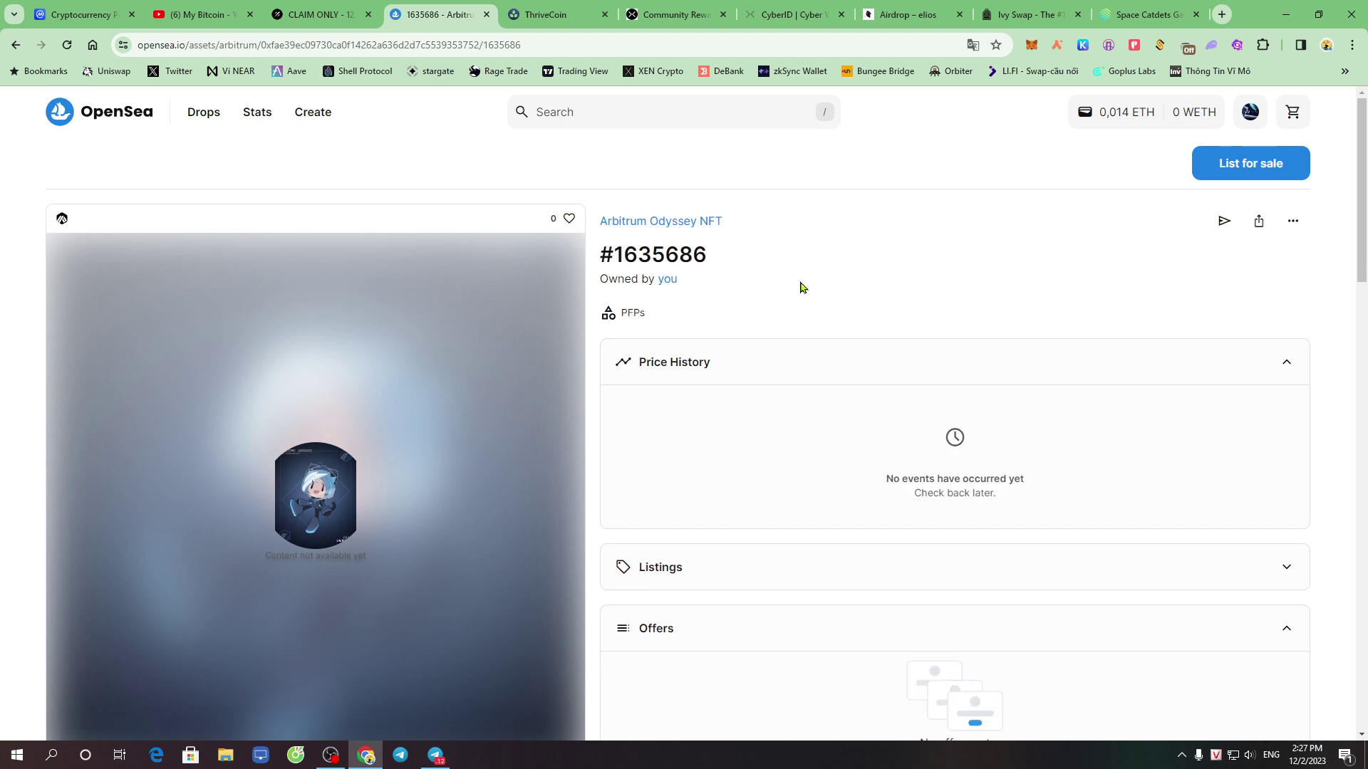
{"action": "left_click", "coordinate": [1295, 223]}
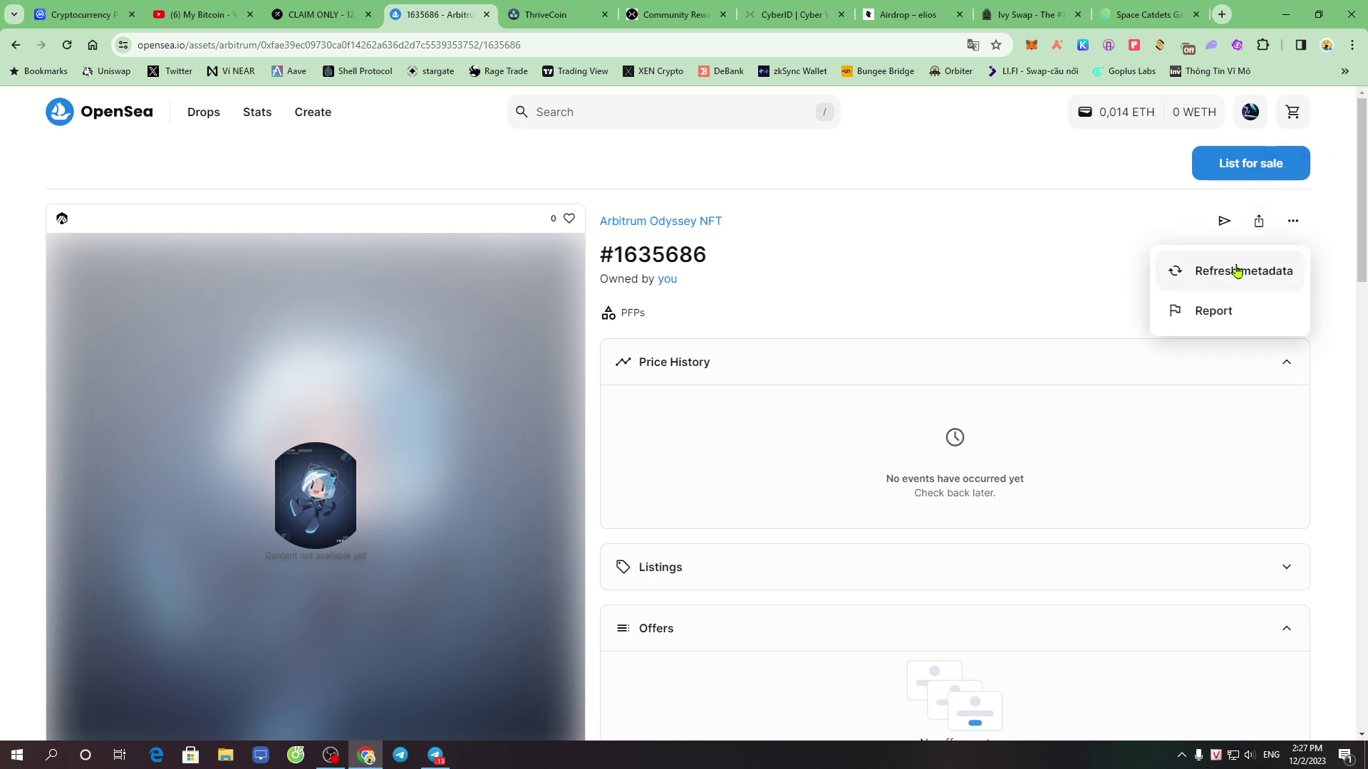
{"action": "left_click", "coordinate": [1245, 271]}
{"action": "left_click", "coordinate": [1295, 224]}
{"action": "left_click", "coordinate": [1244, 274]}
Scroll the item page and expand its Listings section
{"action": "scroll", "coordinate": [809, 430], "scroll_direction": "down", "scroll_amount": 3}
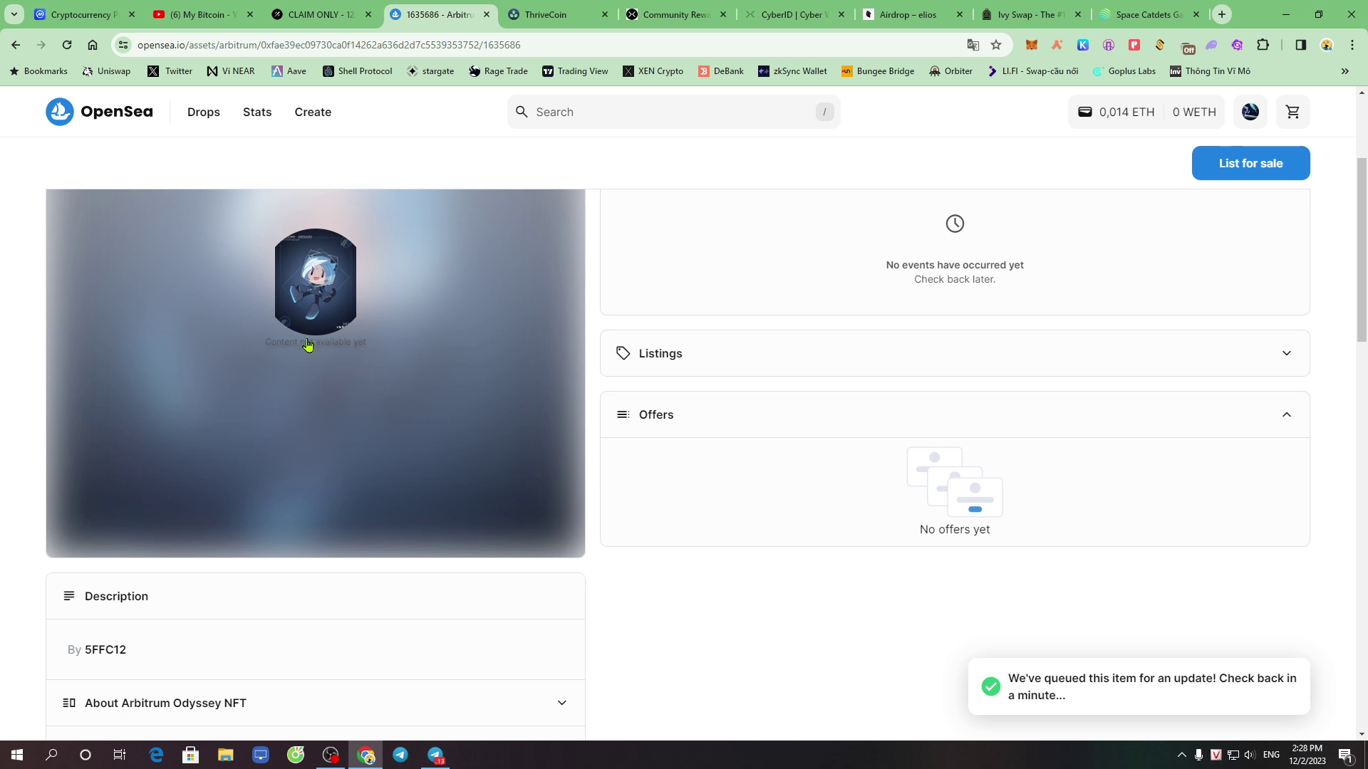
{"action": "scroll", "coordinate": [358, 566], "scroll_direction": "down", "scroll_amount": 6}
{"action": "scroll", "coordinate": [449, 537], "scroll_direction": "up", "scroll_amount": 6}
{"action": "left_click", "coordinate": [838, 347]}
{"action": "scroll", "coordinate": [855, 445], "scroll_direction": "up", "scroll_amount": 3}
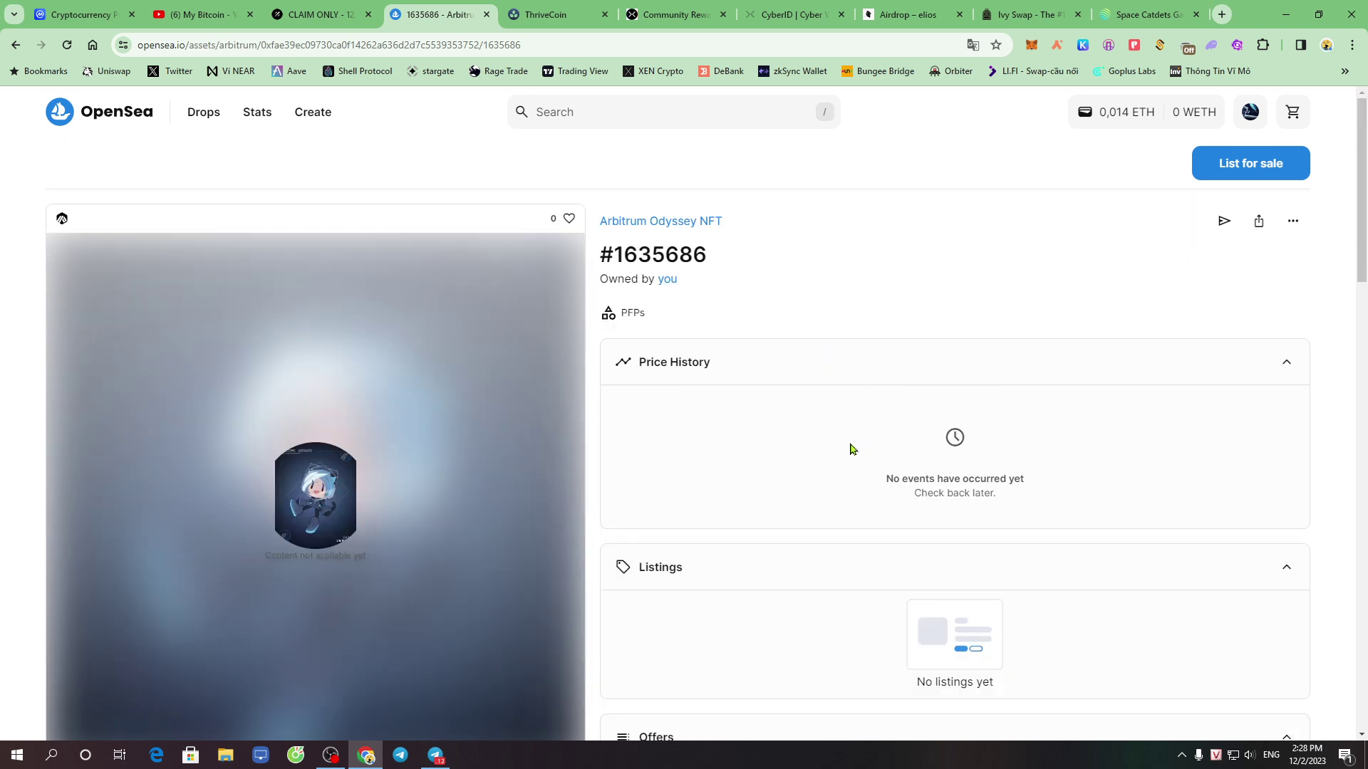
Filter the Arbitrum Odyssey collection to The Odyssey and open the 0.0287 ETH listing
{"action": "left_click", "coordinate": [687, 221]}
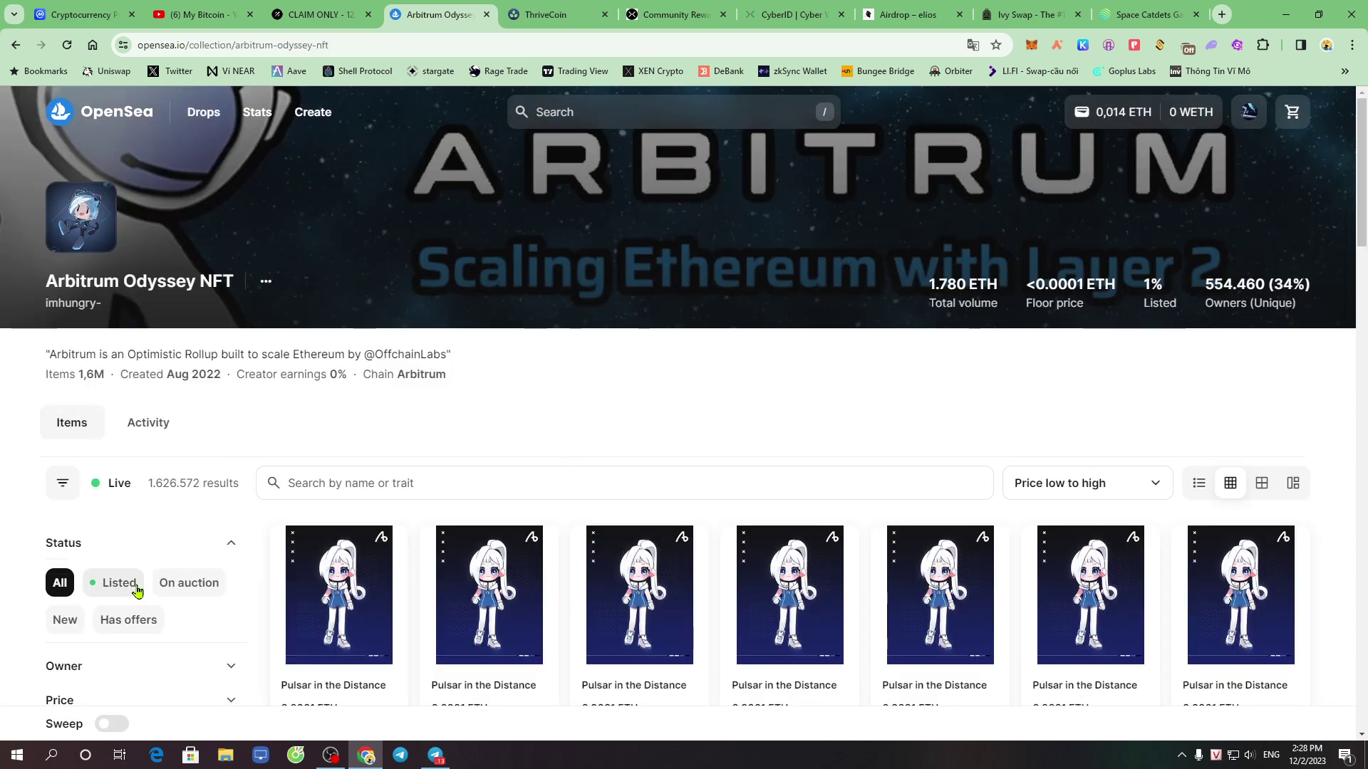
{"action": "scroll", "coordinate": [149, 592], "scroll_direction": "down", "scroll_amount": 4}
{"action": "left_click", "coordinate": [228, 558]}
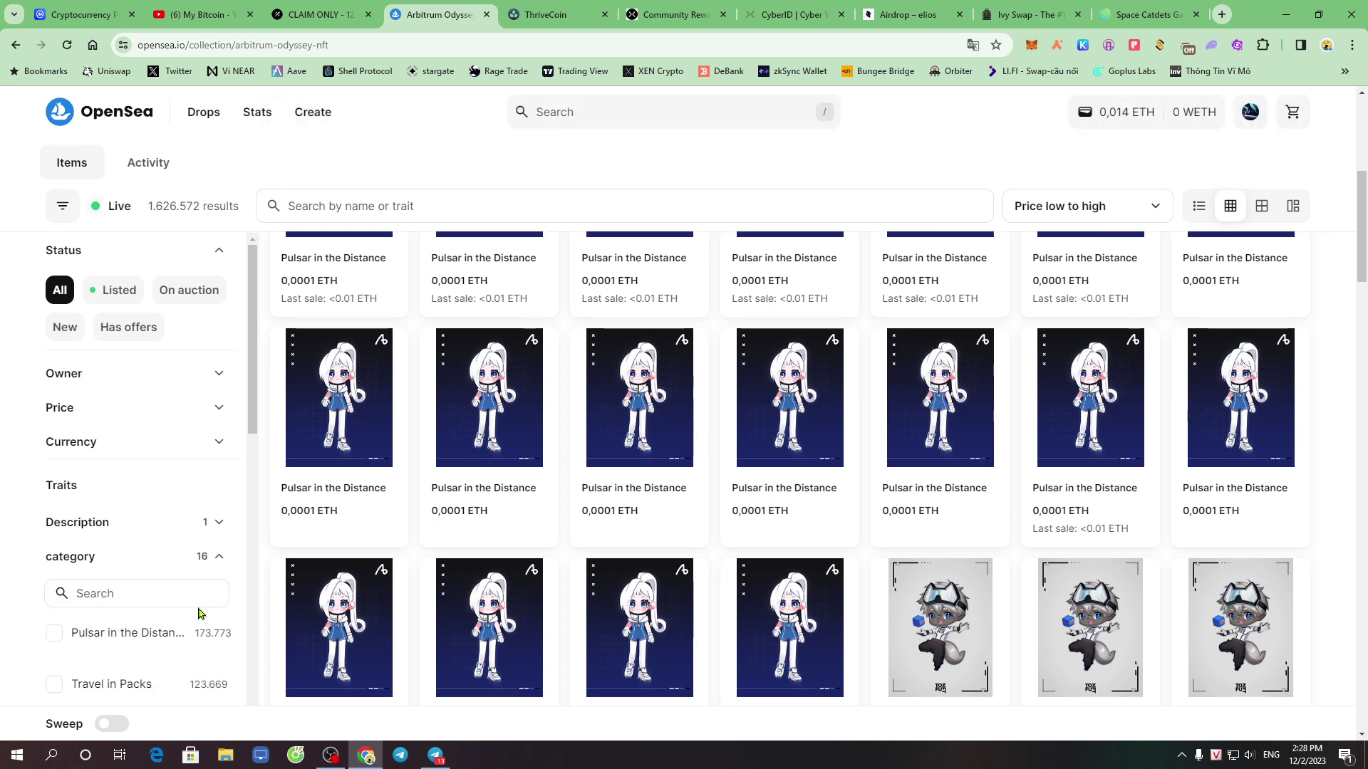
{"action": "scroll", "coordinate": [180, 626], "scroll_direction": "down", "scroll_amount": 10}
{"action": "mouse_move", "coordinate": [129, 611]}
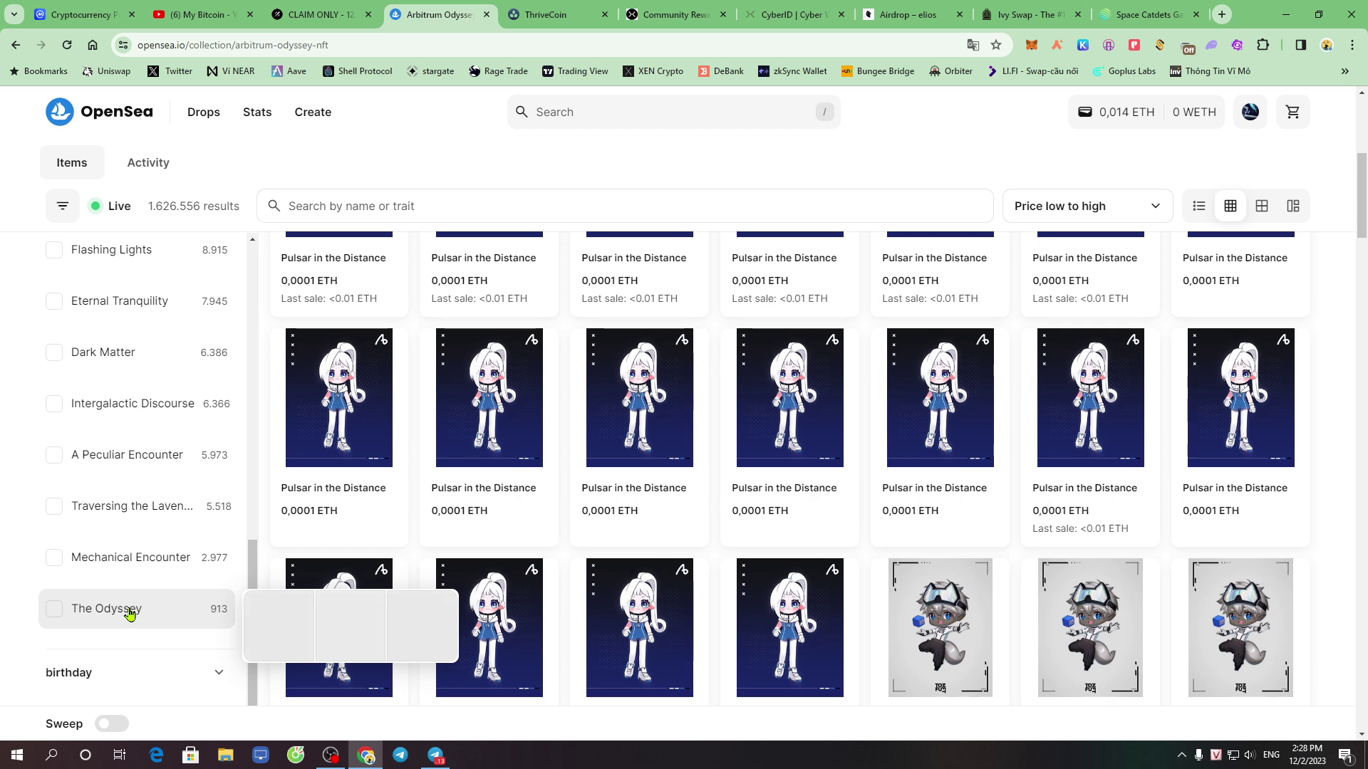
{"action": "left_click", "coordinate": [121, 617]}
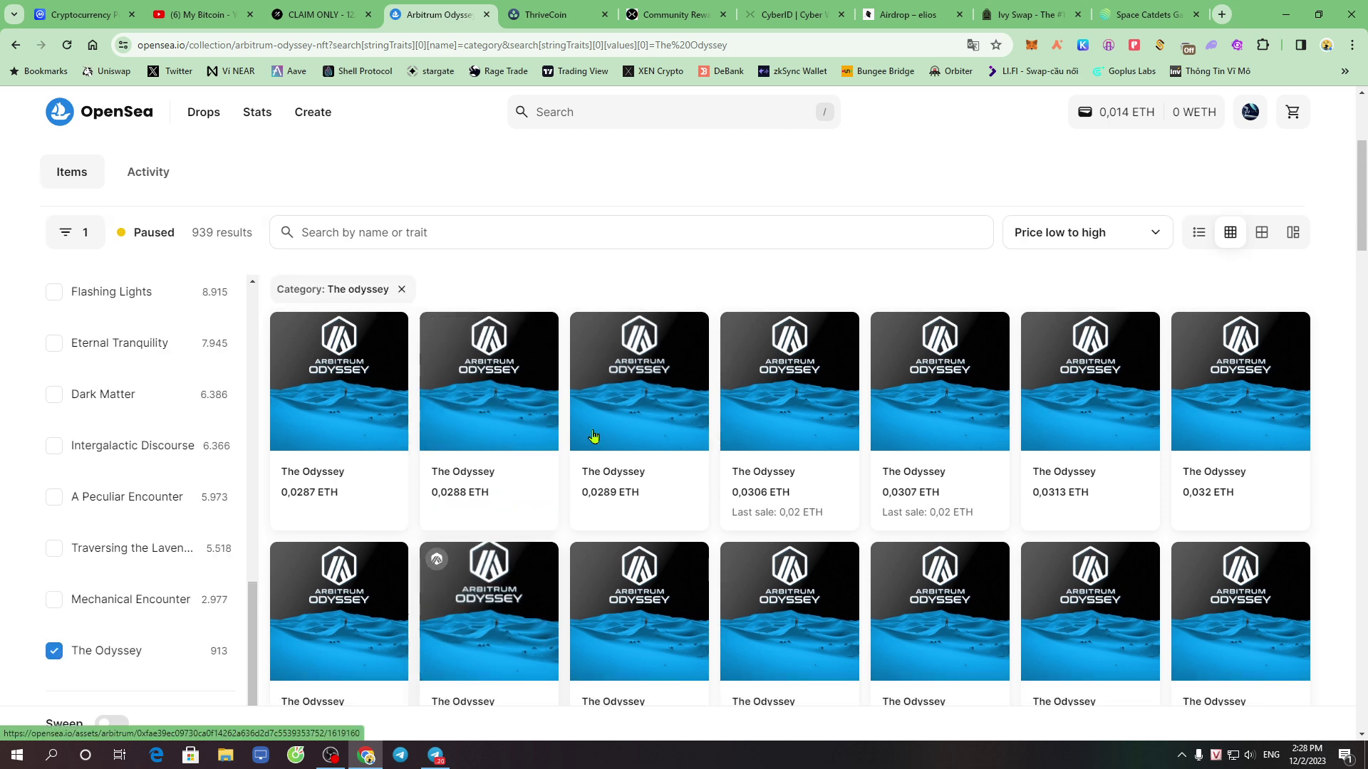
{"action": "left_click", "coordinate": [348, 471]}
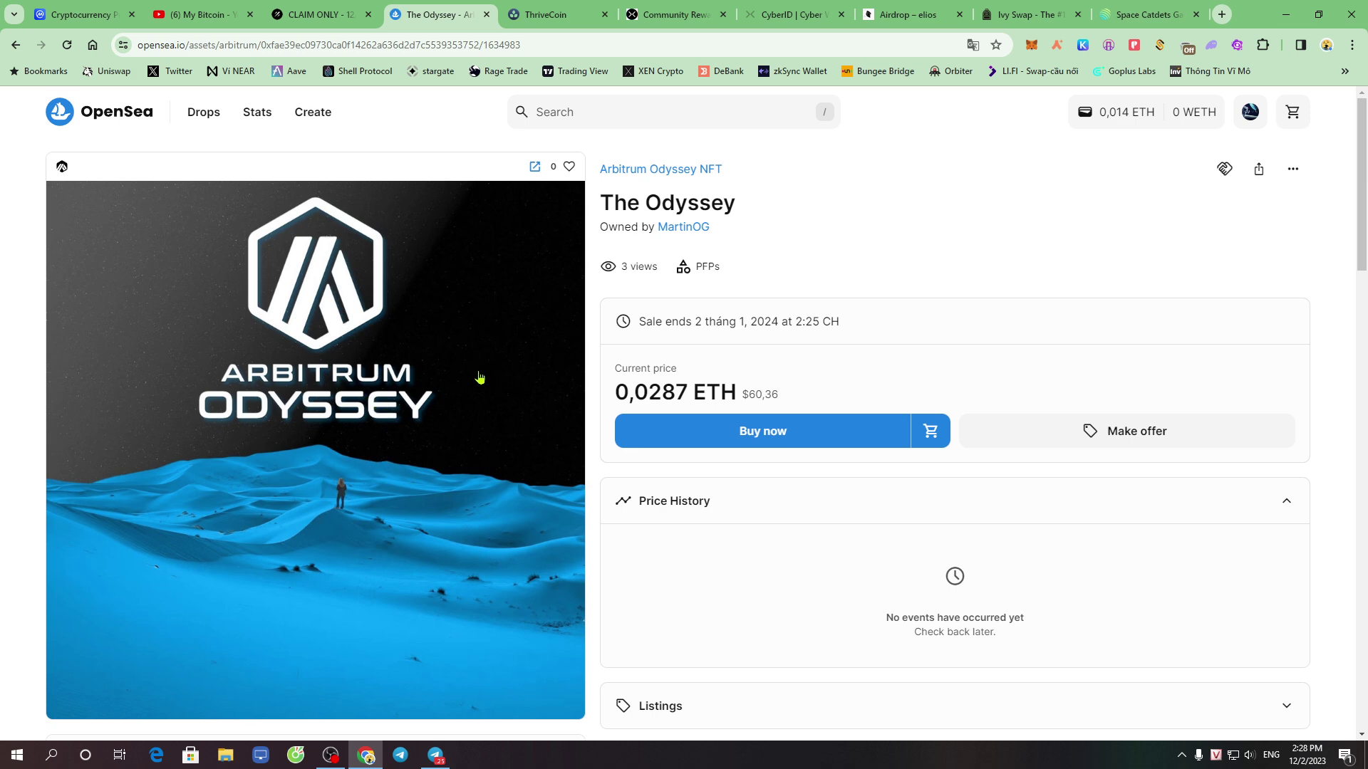
From the profile, open the owned The Odyssey NFT #1635686 and start List for sale
{"action": "left_click", "coordinate": [1248, 118]}
{"action": "mouse_move", "coordinate": [1248, 123]}
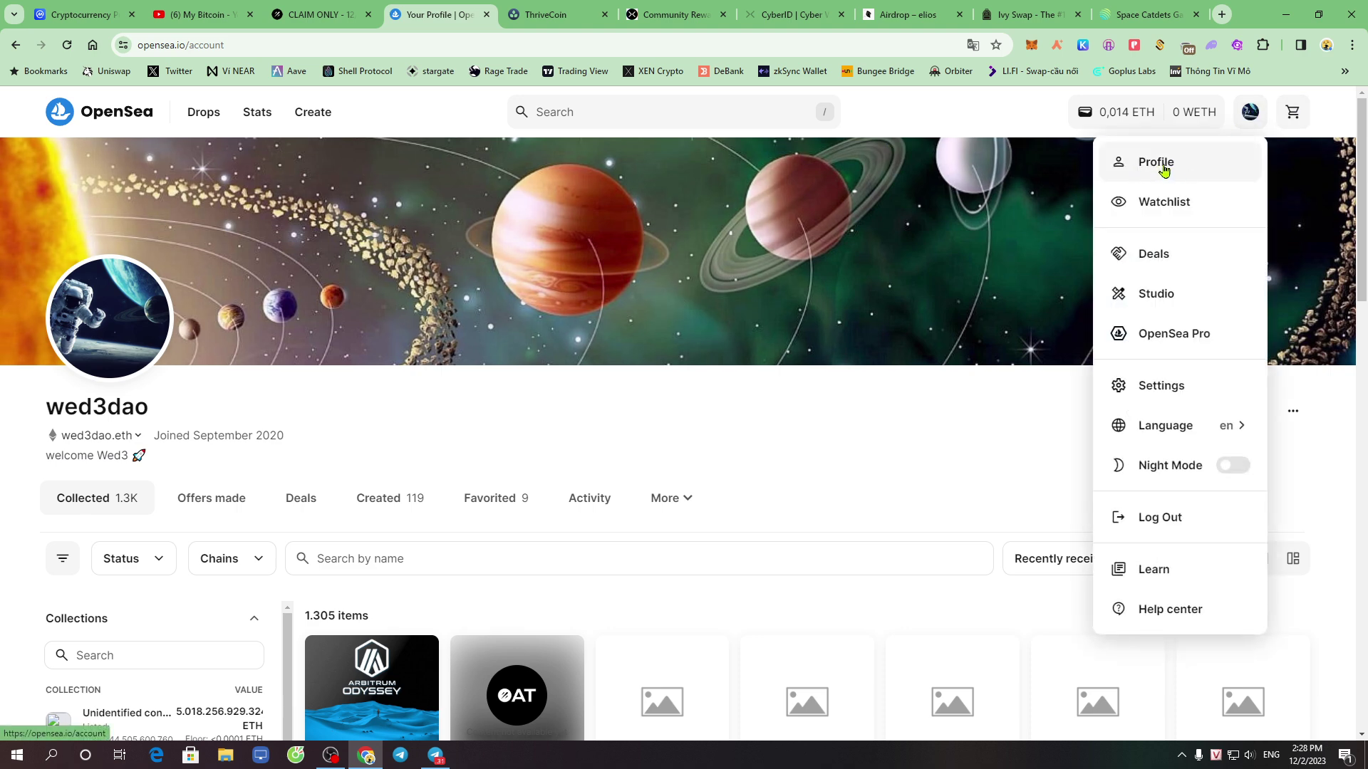
{"action": "scroll", "coordinate": [619, 525], "scroll_direction": "down", "scroll_amount": 3}
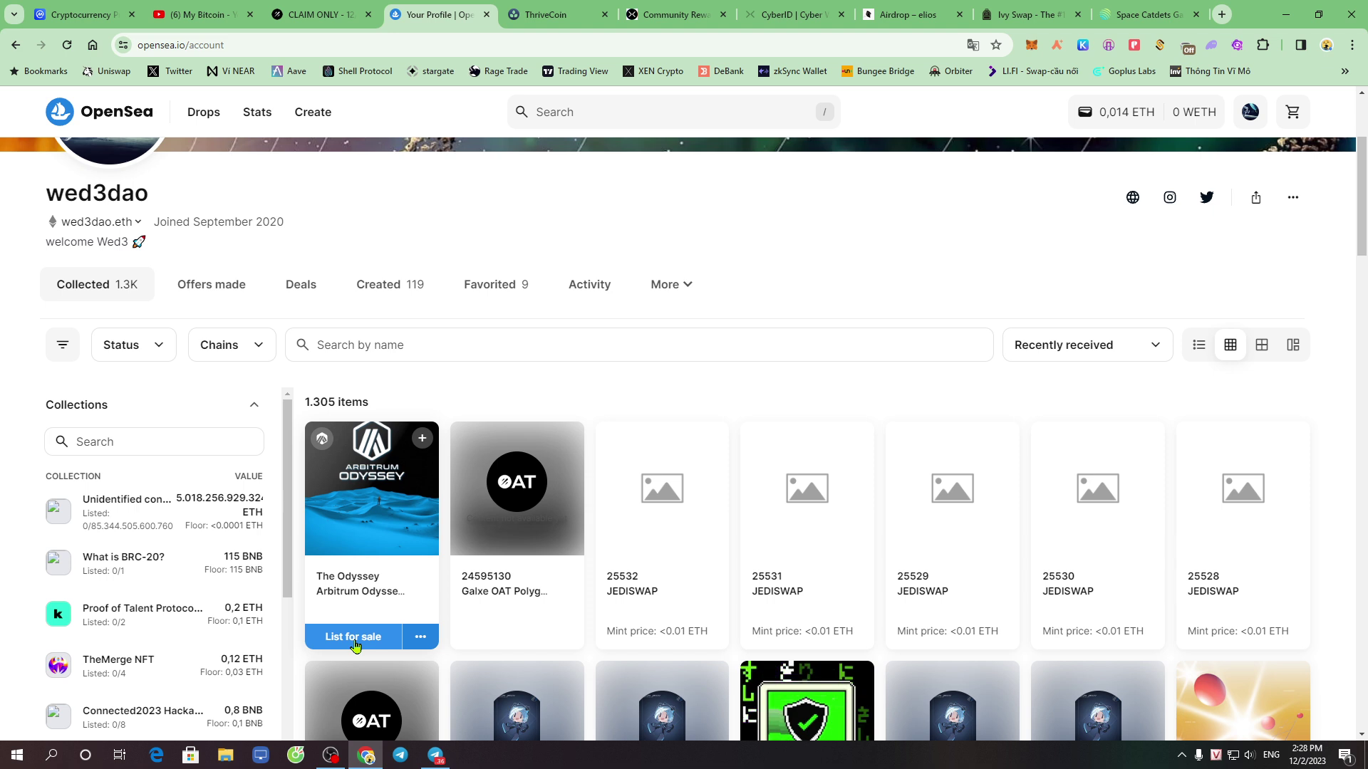
{"action": "left_click", "coordinate": [361, 543]}
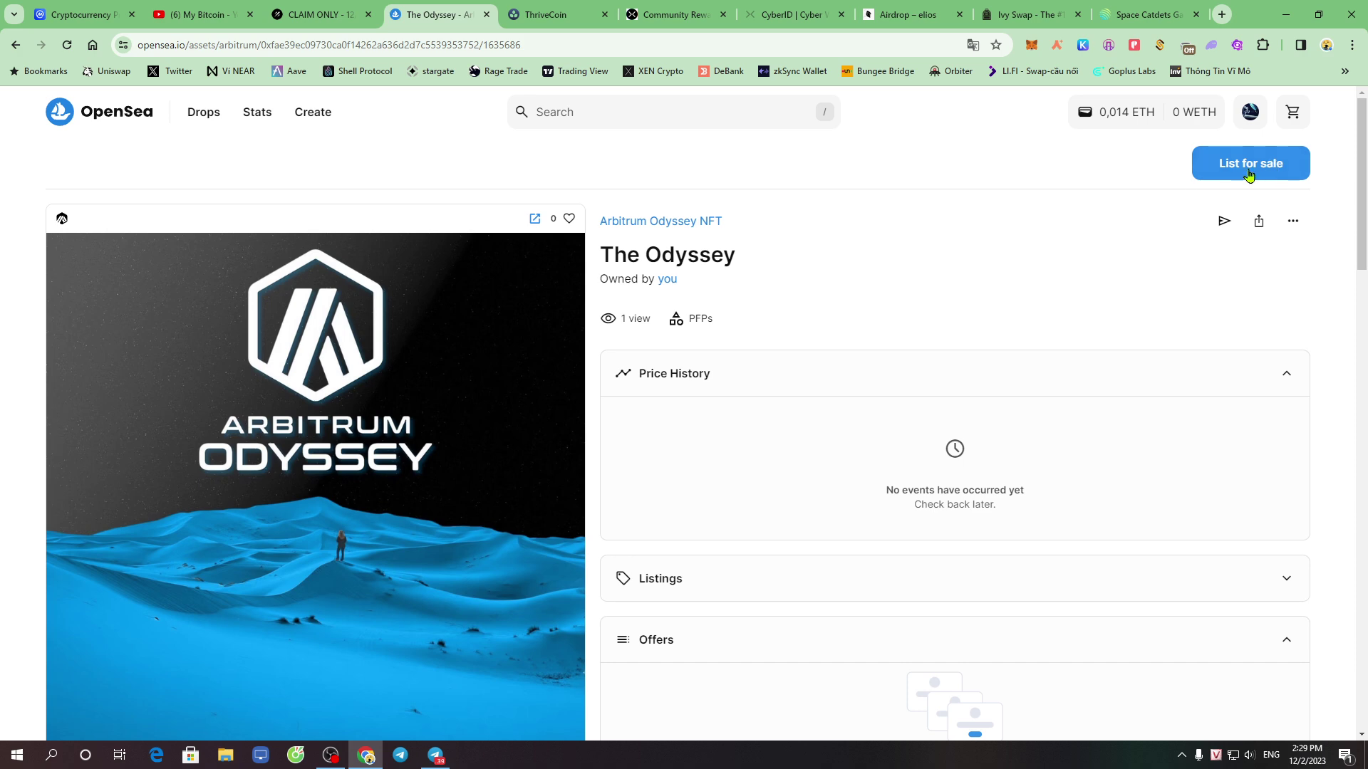
{"action": "left_click", "coordinate": [1249, 175]}
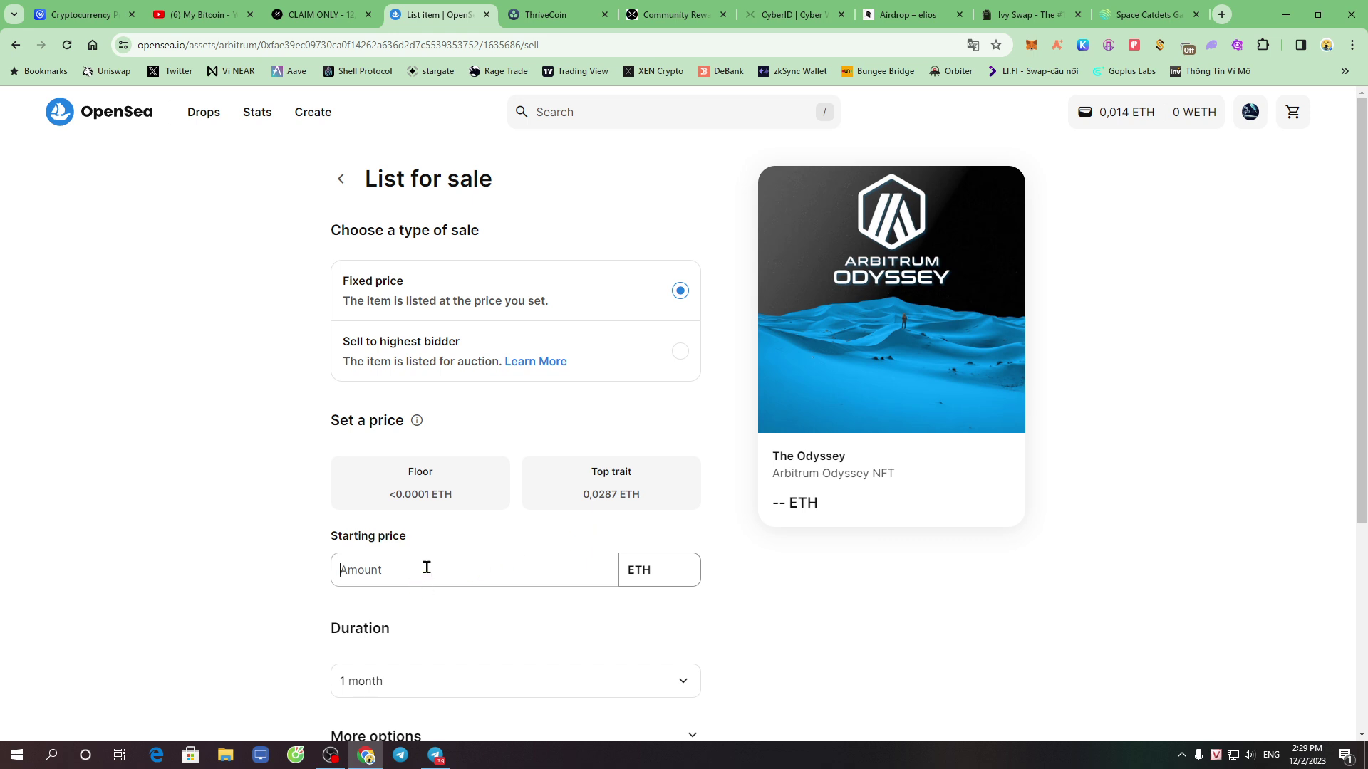
Set the fixed starting price to the 0.0287 ETH top-trait value
{"action": "left_click", "coordinate": [606, 499]}
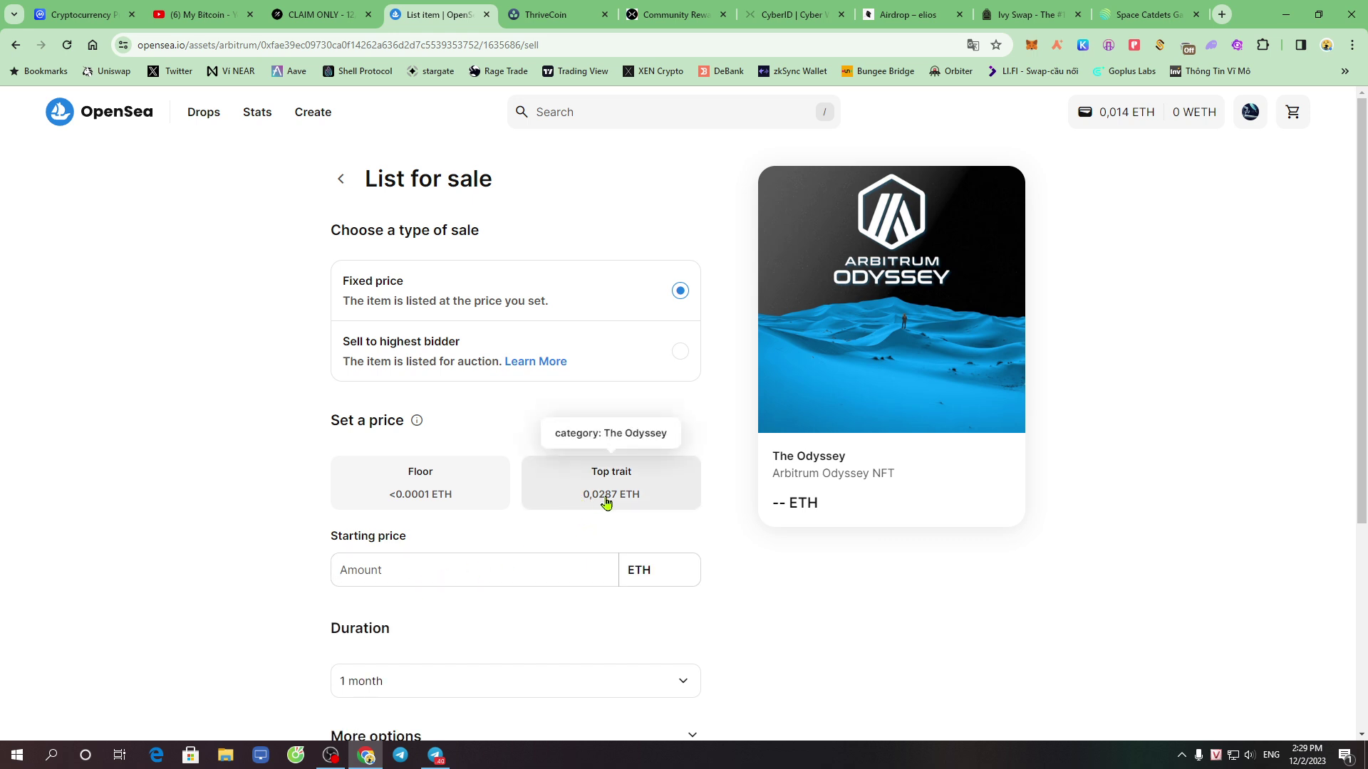
{"action": "left_click", "coordinate": [655, 500]}
{"action": "left_click", "coordinate": [469, 567]}
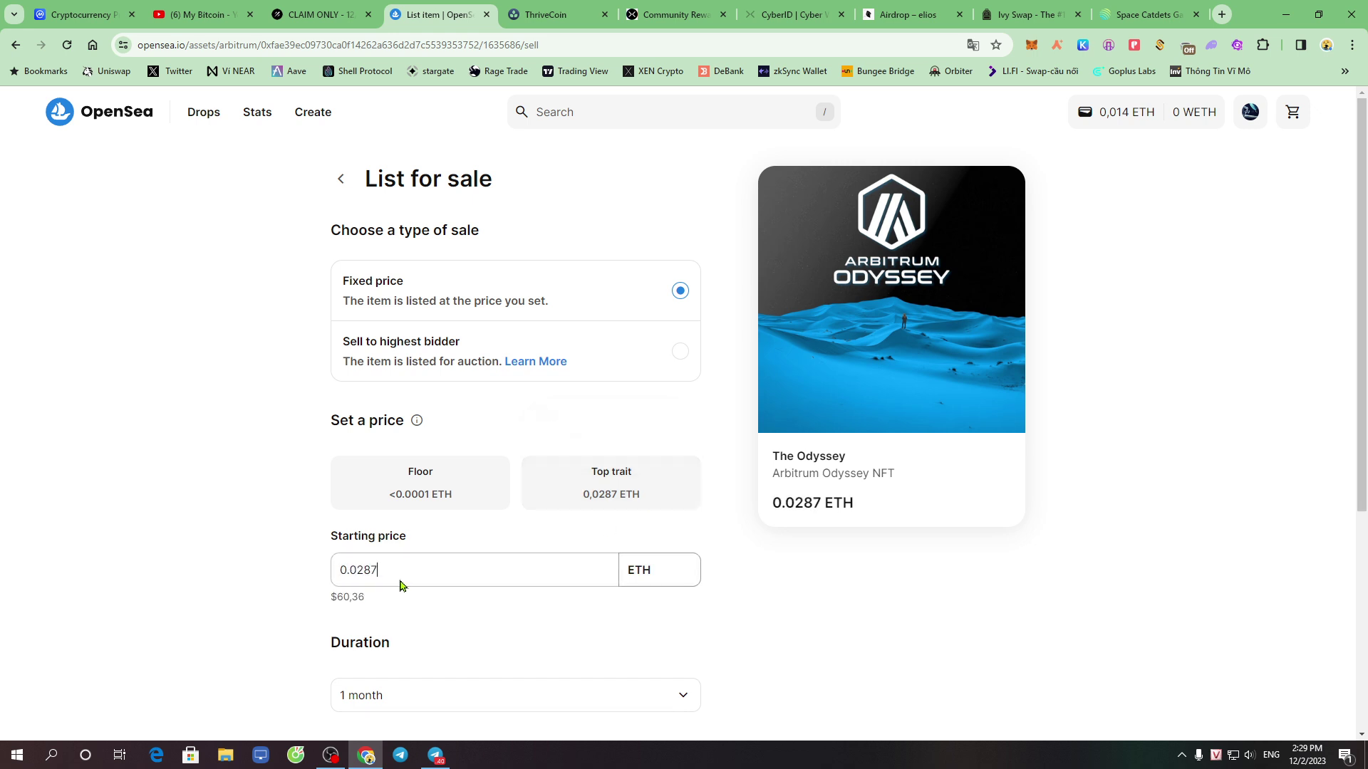
{"action": "left_click", "coordinate": [415, 567]}
{"action": "left_click_drag", "start_coordinate": [357, 570], "coordinate": [457, 570]}
{"action": "left_click", "coordinate": [505, 604]}
{"action": "left_click_drag", "start_coordinate": [396, 569], "coordinate": [359, 571]}
{"action": "left_click", "coordinate": [639, 581]}
{"action": "double_click", "coordinate": [639, 577]}
Review the listing Summary, then switch to the ThankARB season page
{"action": "scroll", "coordinate": [420, 568], "scroll_direction": "down", "scroll_amount": 5}
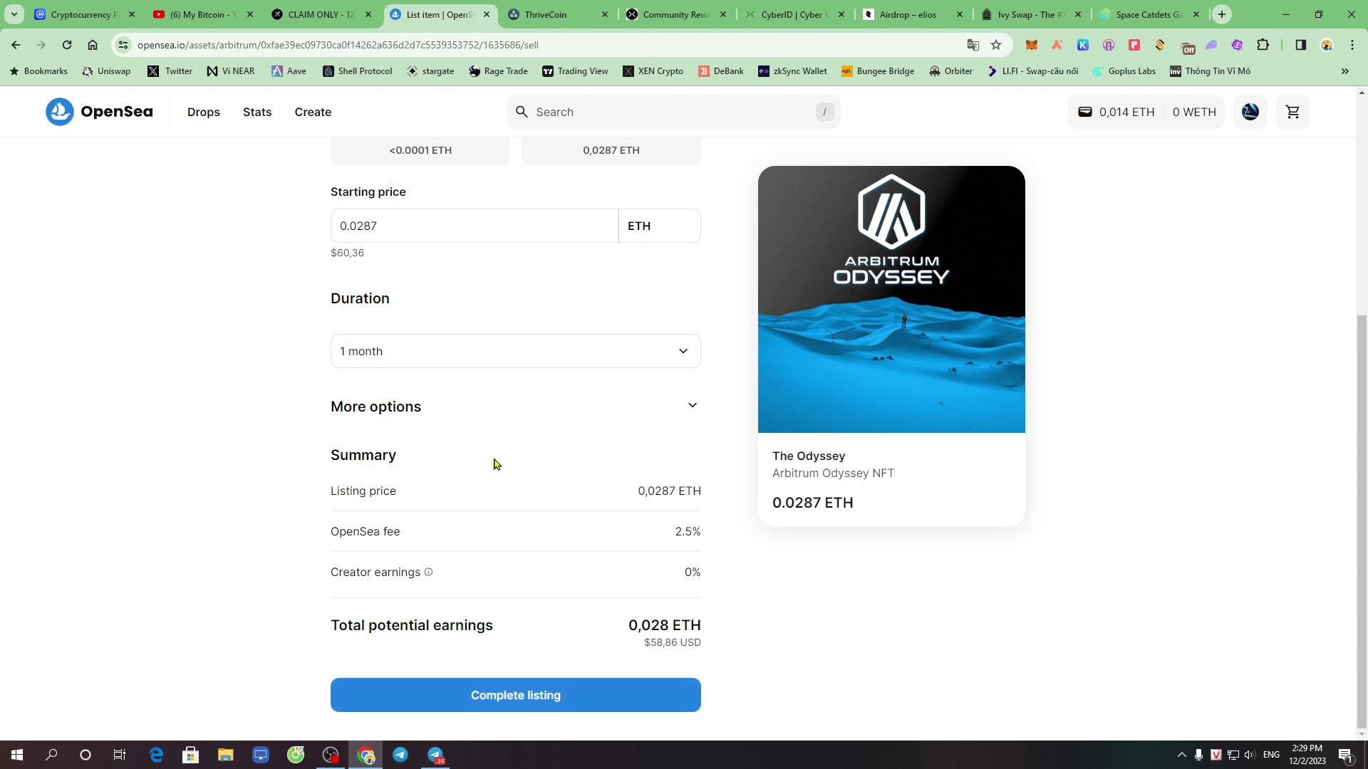
{"action": "scroll", "coordinate": [566, 525], "scroll_direction": "up", "scroll_amount": 5}
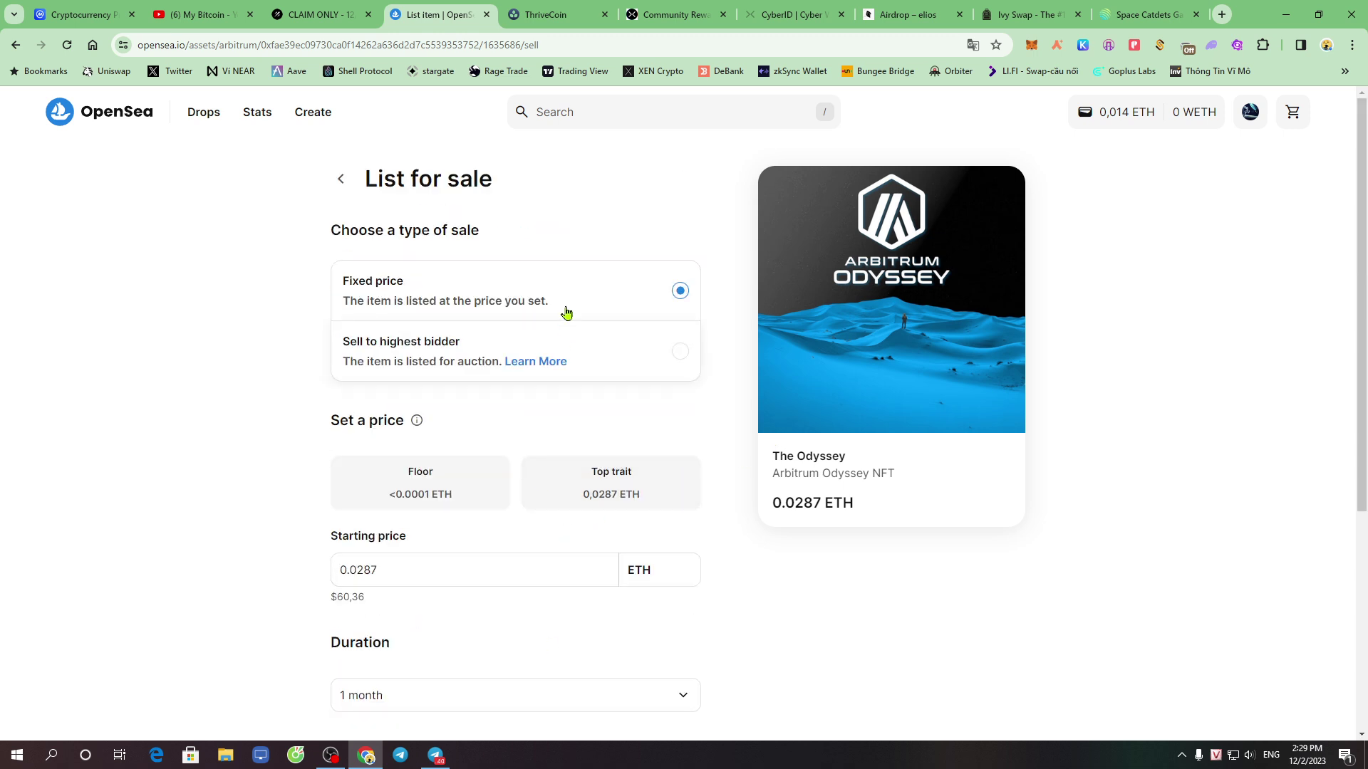
{"action": "left_click", "coordinate": [558, 16]}
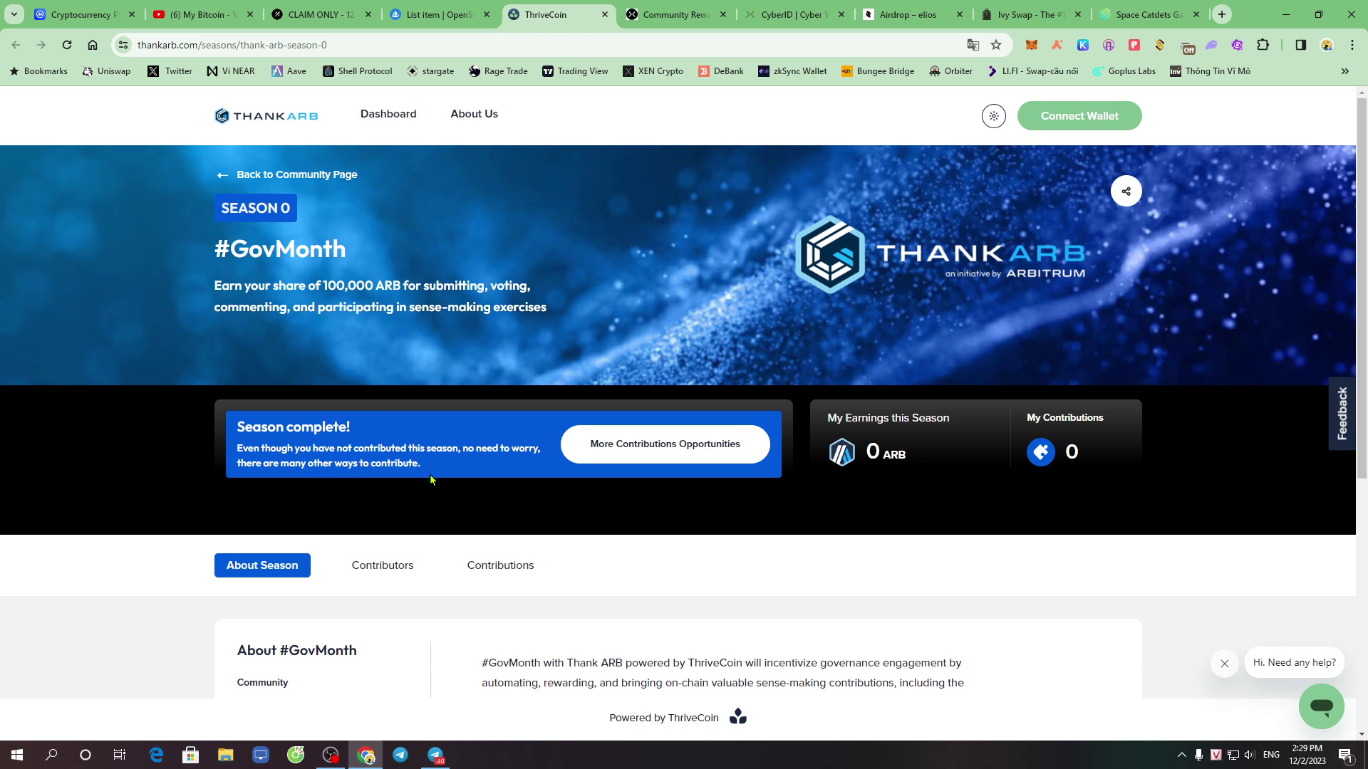
Copy the #GovMonth Season 0 page address, then go to the My Bitcoin YouTube tab
{"action": "left_click", "coordinate": [380, 43]}
{"action": "triple_click", "coordinate": [396, 43]}
{"action": "right_click", "coordinate": [396, 42]}
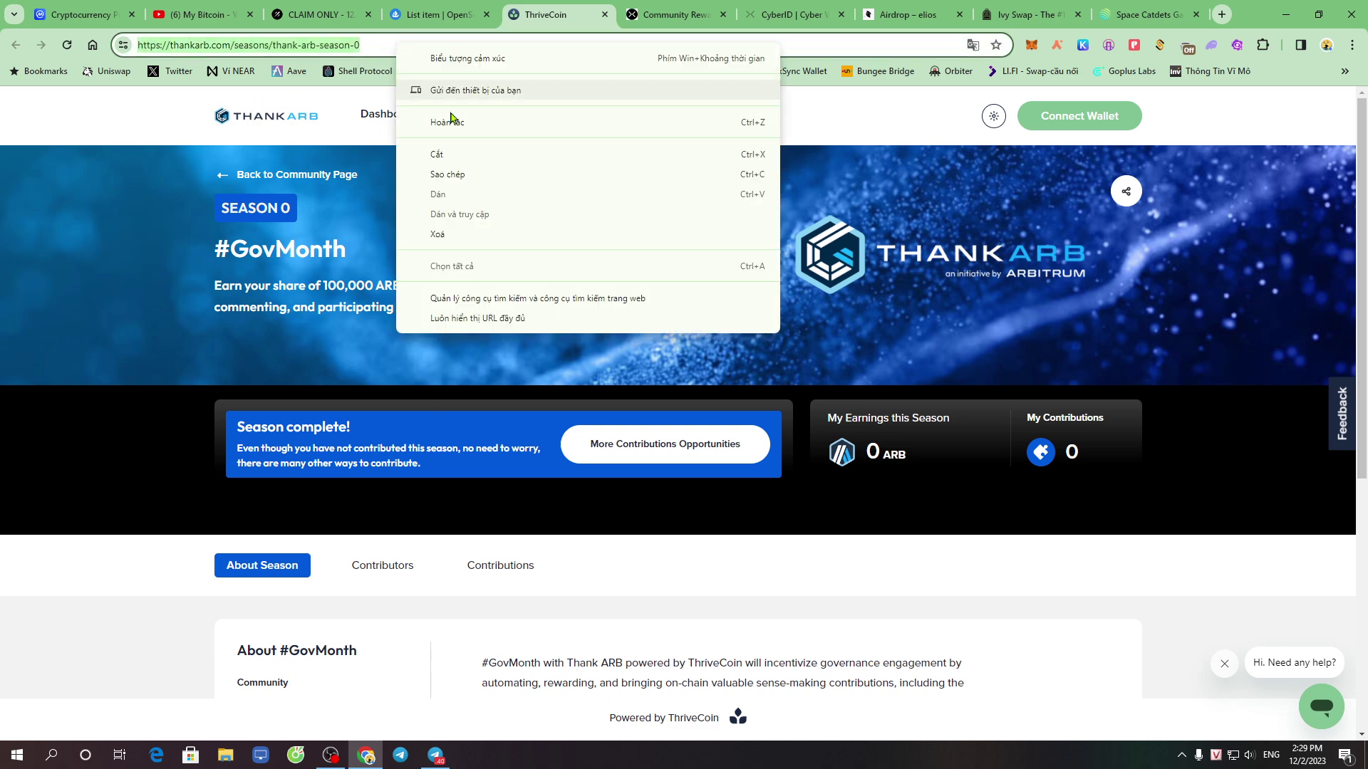
{"action": "left_click", "coordinate": [571, 176]}
{"action": "left_click", "coordinate": [193, 13]}
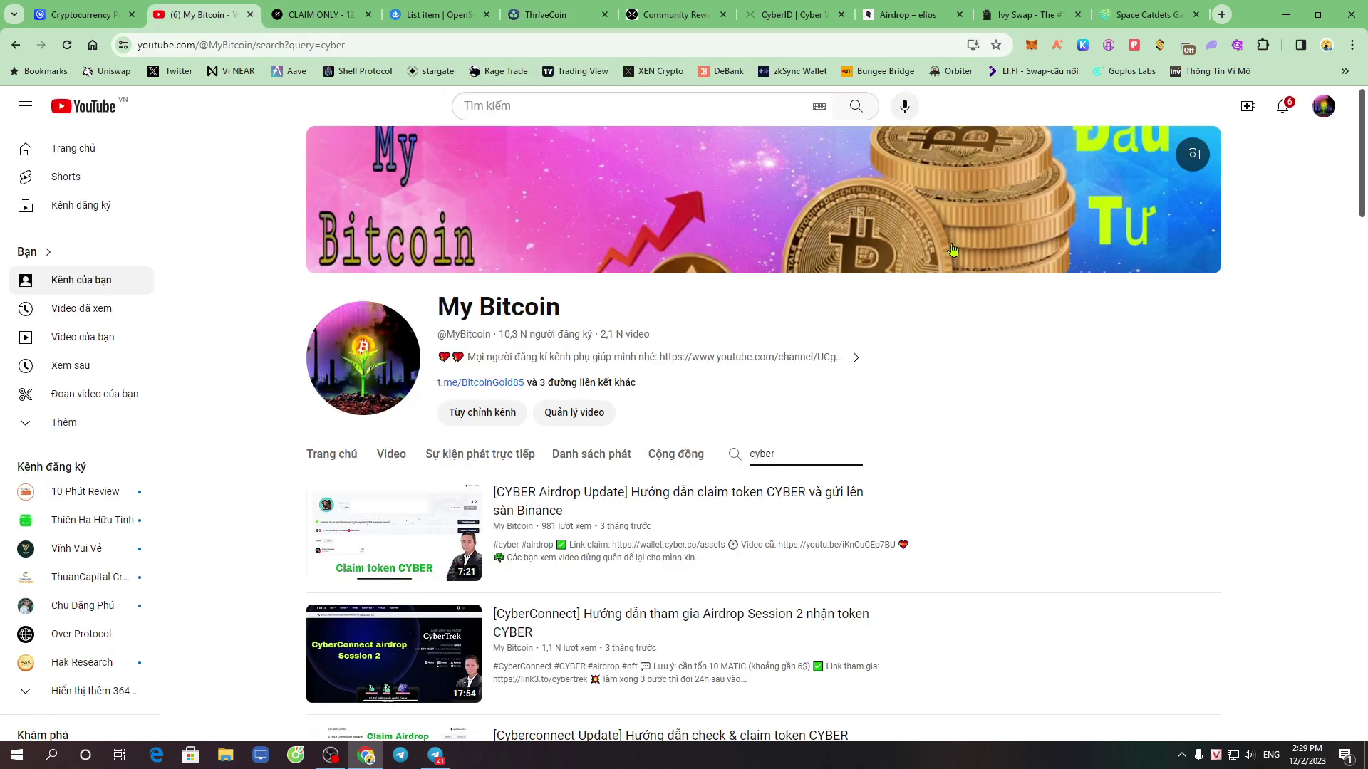
Replace the channel search 'cyber' with the pasted ThankARB address, run it, then clear it
{"action": "double_click", "coordinate": [789, 461]}
{"action": "key", "text": "BackSpace"}
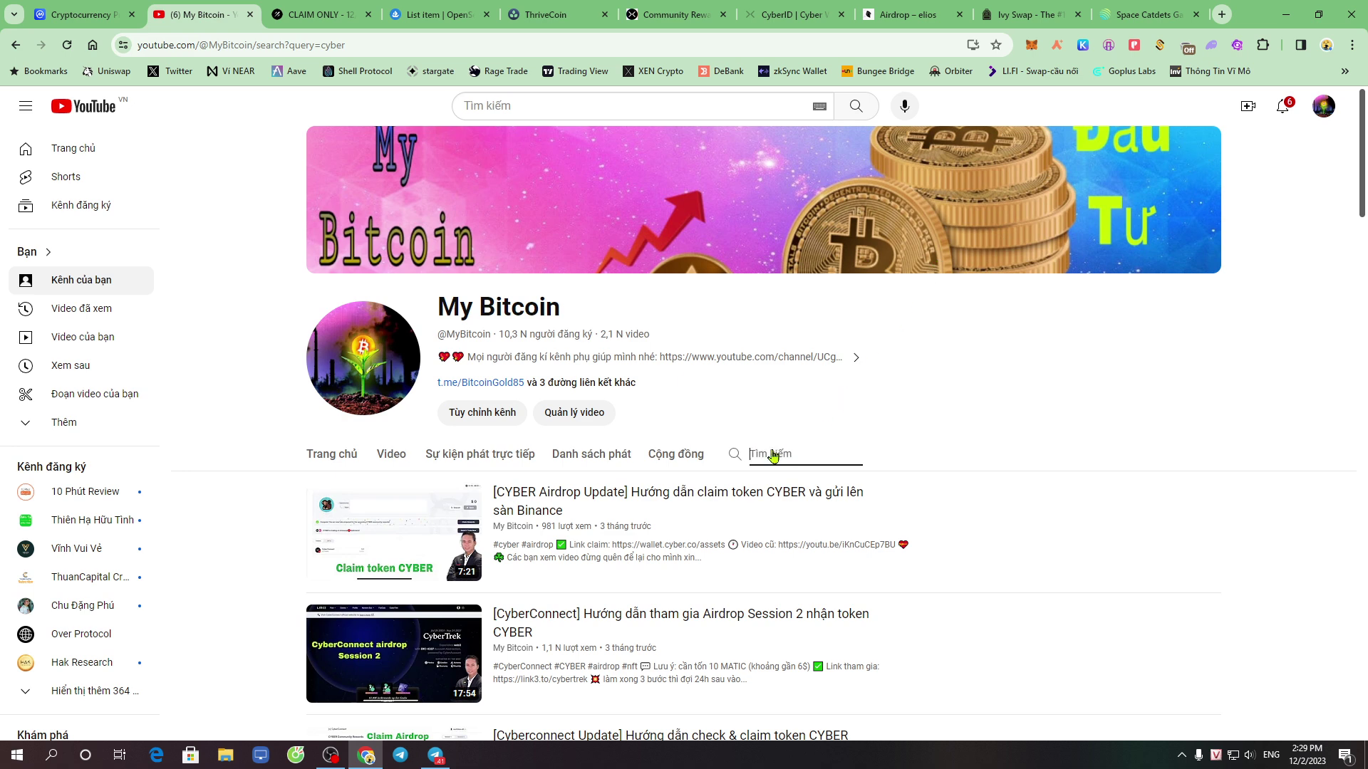
{"action": "right_click", "coordinate": [771, 461]}
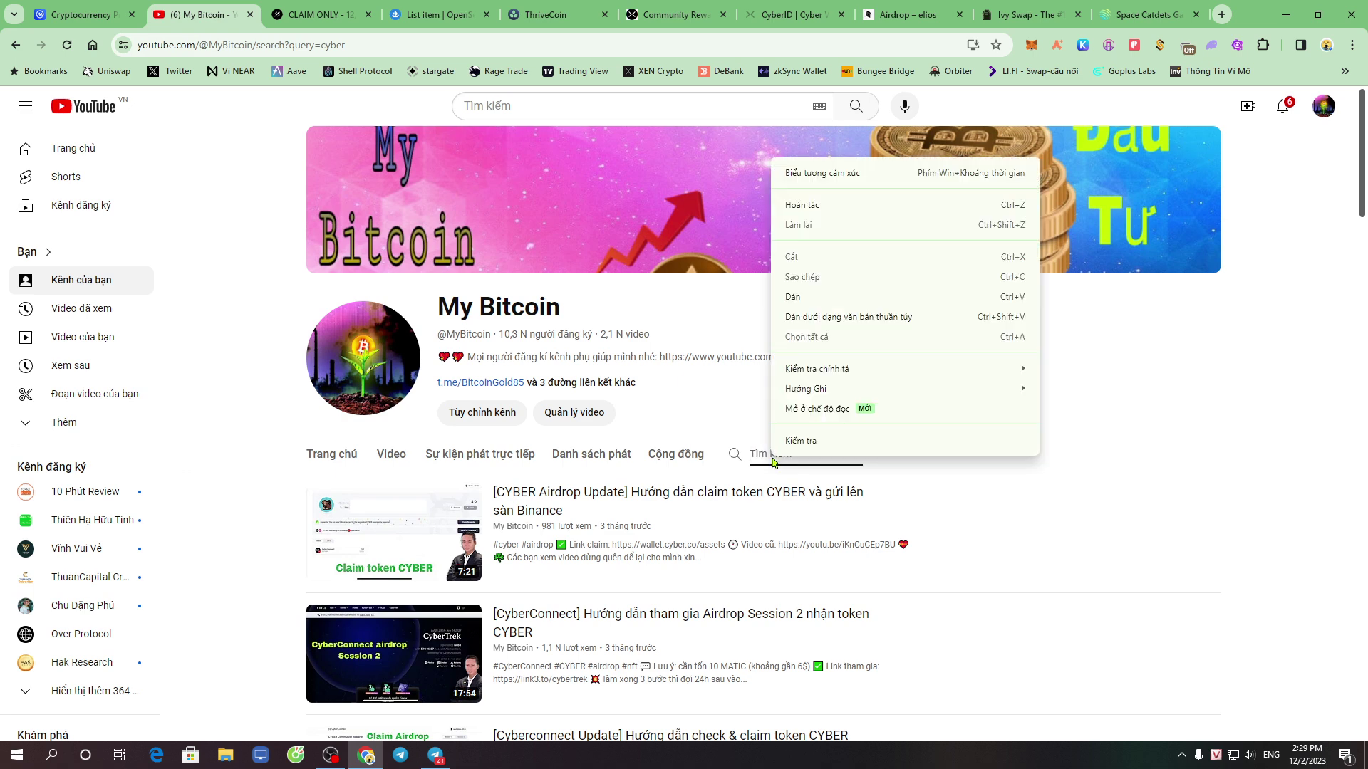
{"action": "left_click", "coordinate": [821, 302]}
{"action": "key", "text": "Return"}
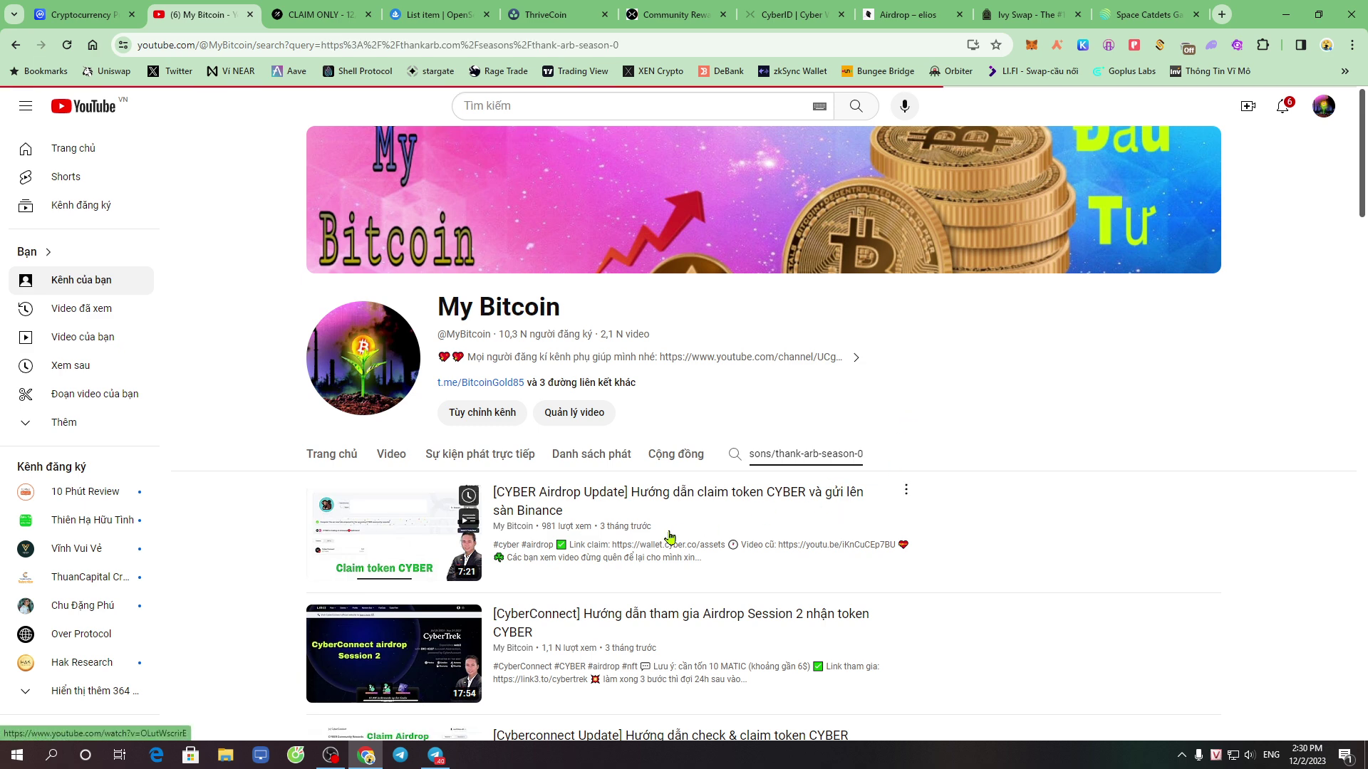
{"action": "double_click", "coordinate": [834, 462]}
{"action": "key", "text": "ctrl+a"}
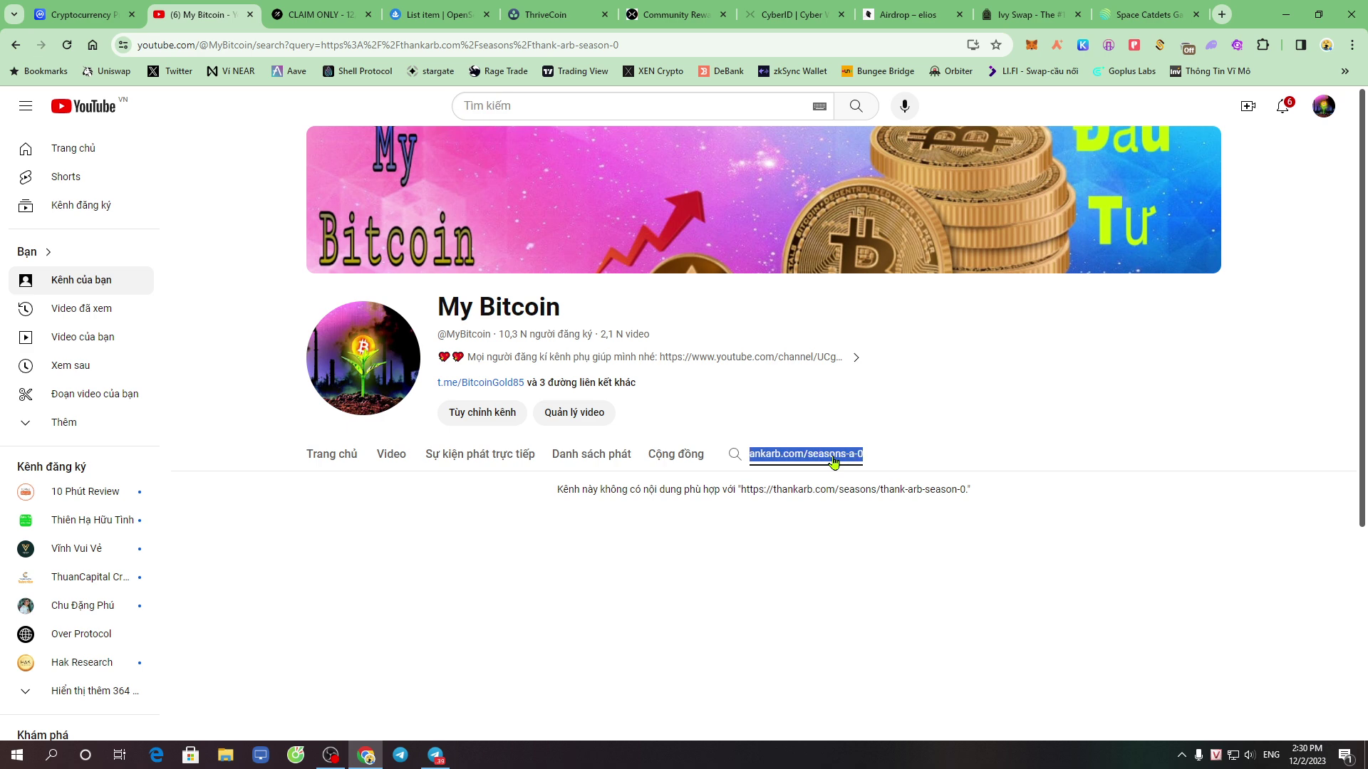
{"action": "key", "text": "ctrl+x"}
Search the My Bitcoin channel for 'thrivecoin', then return to the ThankARB page
{"action": "left_click", "coordinate": [549, 14]}
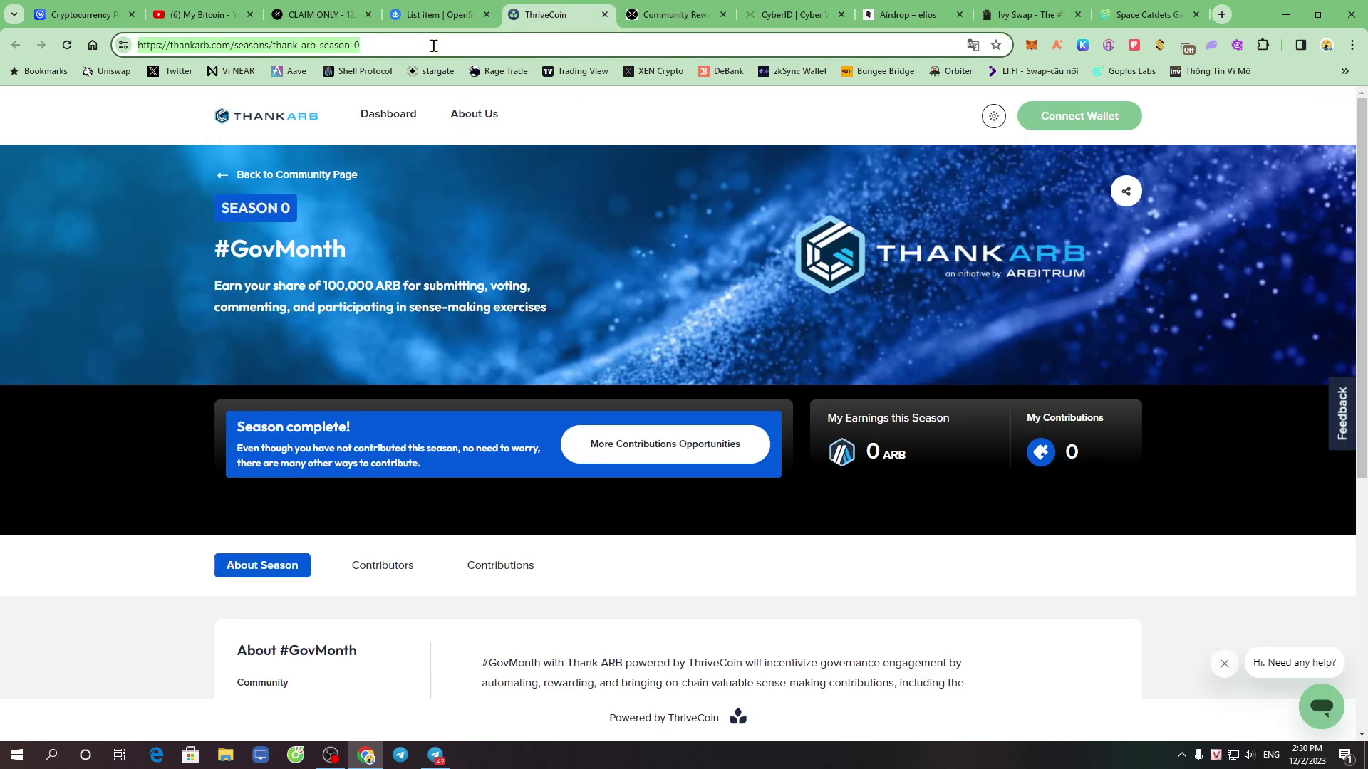
{"action": "left_click", "coordinate": [196, 14]}
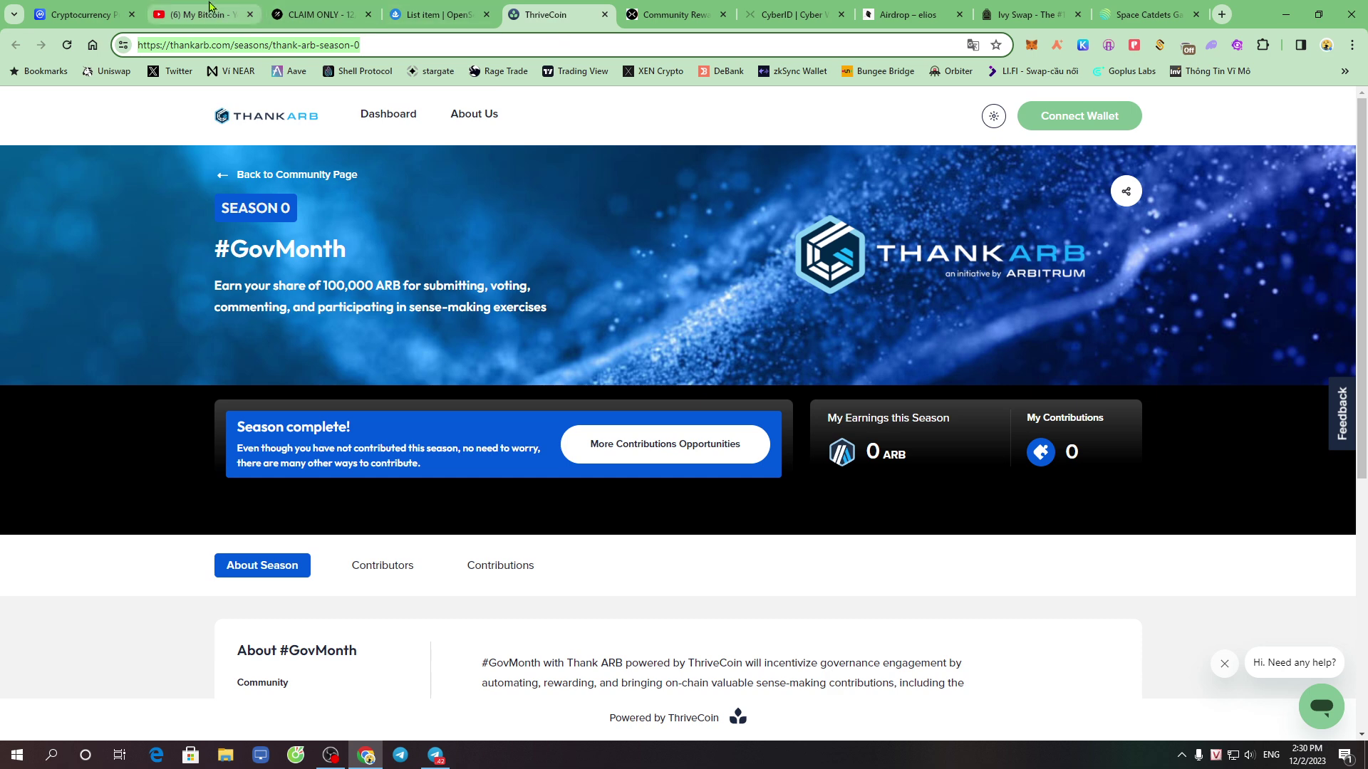
{"action": "type", "text": "th"}
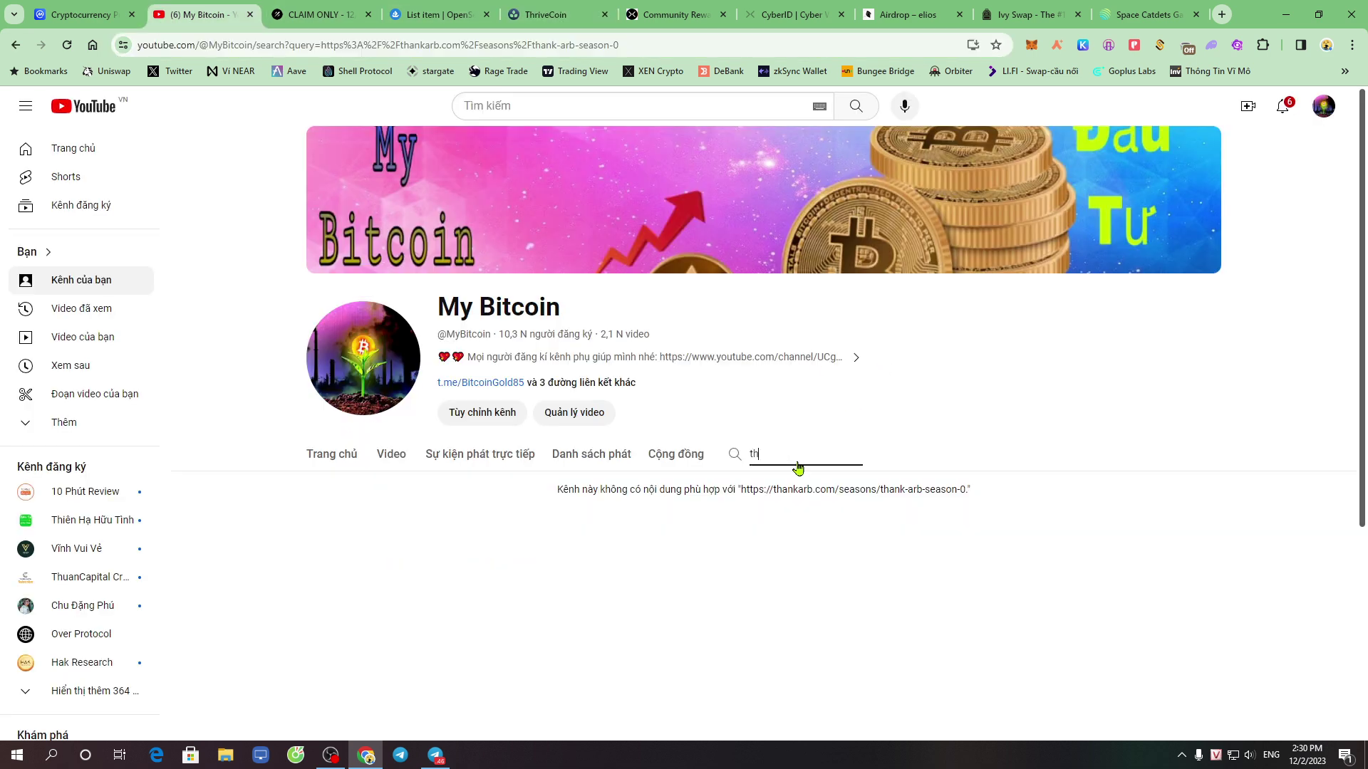
{"action": "type", "text": "rivecoin"}
{"action": "key", "text": "Return"}
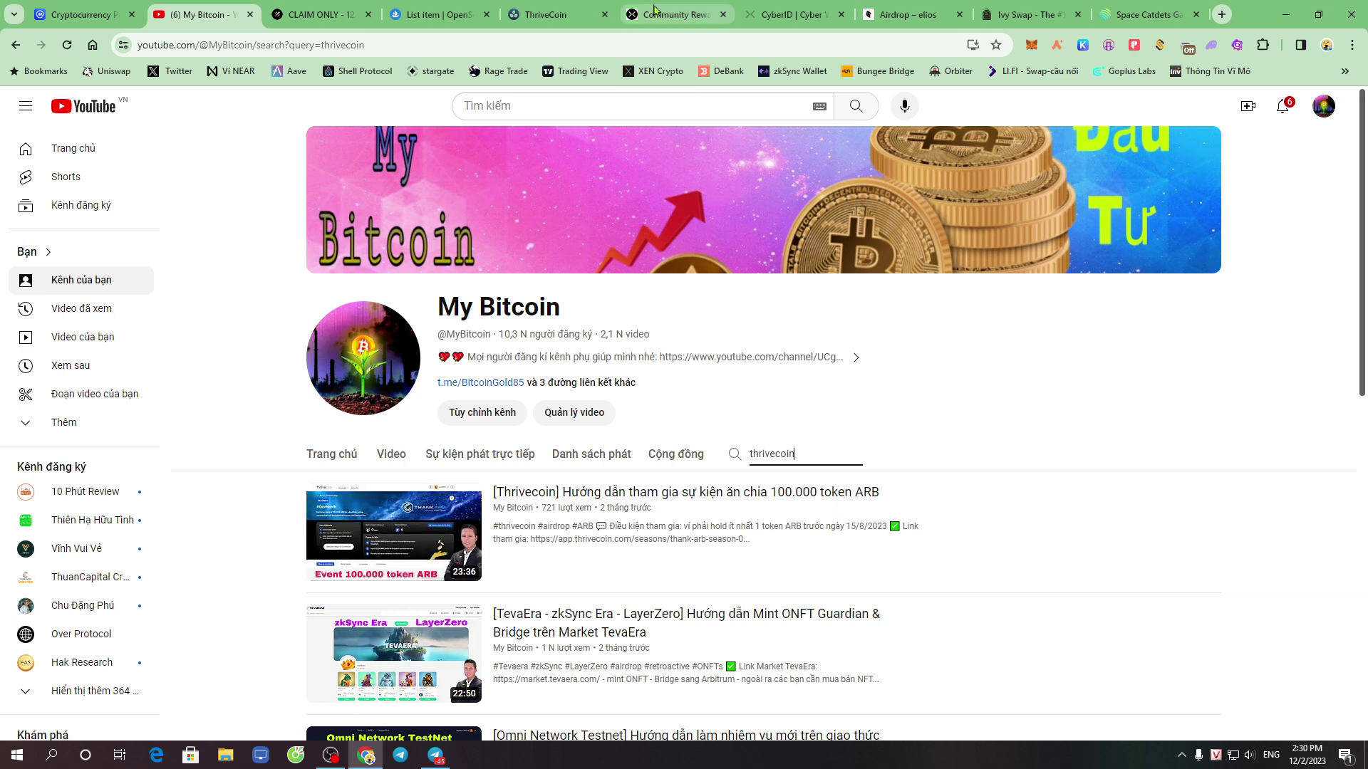
{"action": "left_click", "coordinate": [554, 8]}
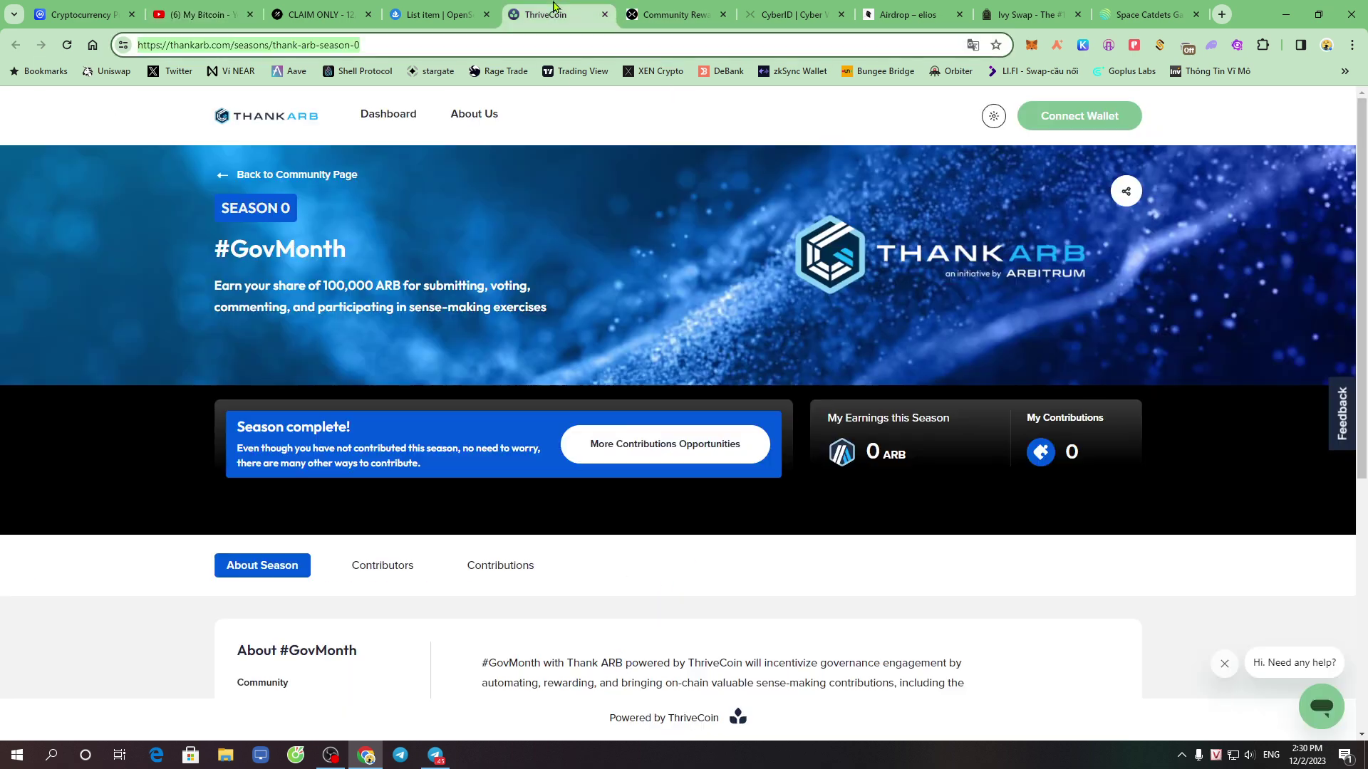
Connect MetaMask to the ThankARB season page and sign the ThriveCoin sign-in message
{"action": "left_click", "coordinate": [466, 44]}
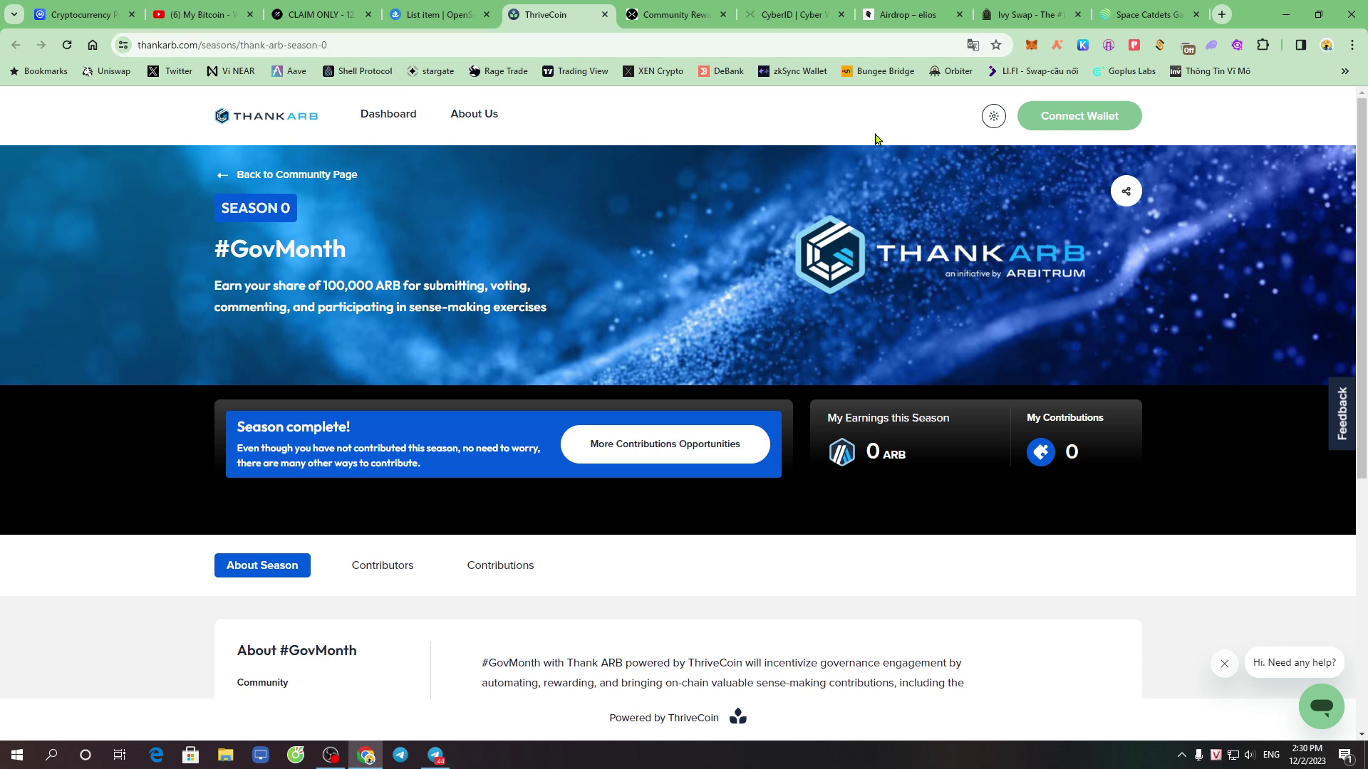
{"action": "left_click", "coordinate": [1079, 125]}
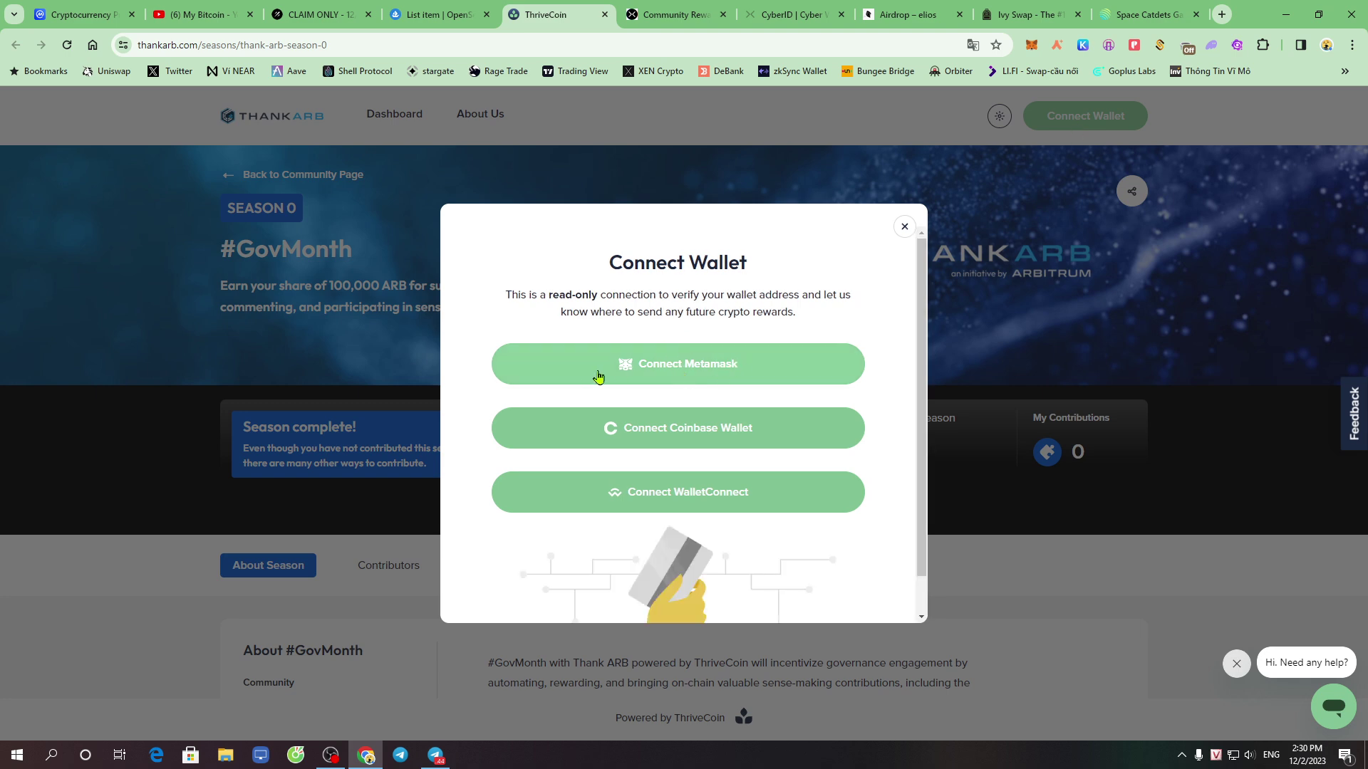
{"action": "left_click", "coordinate": [702, 370]}
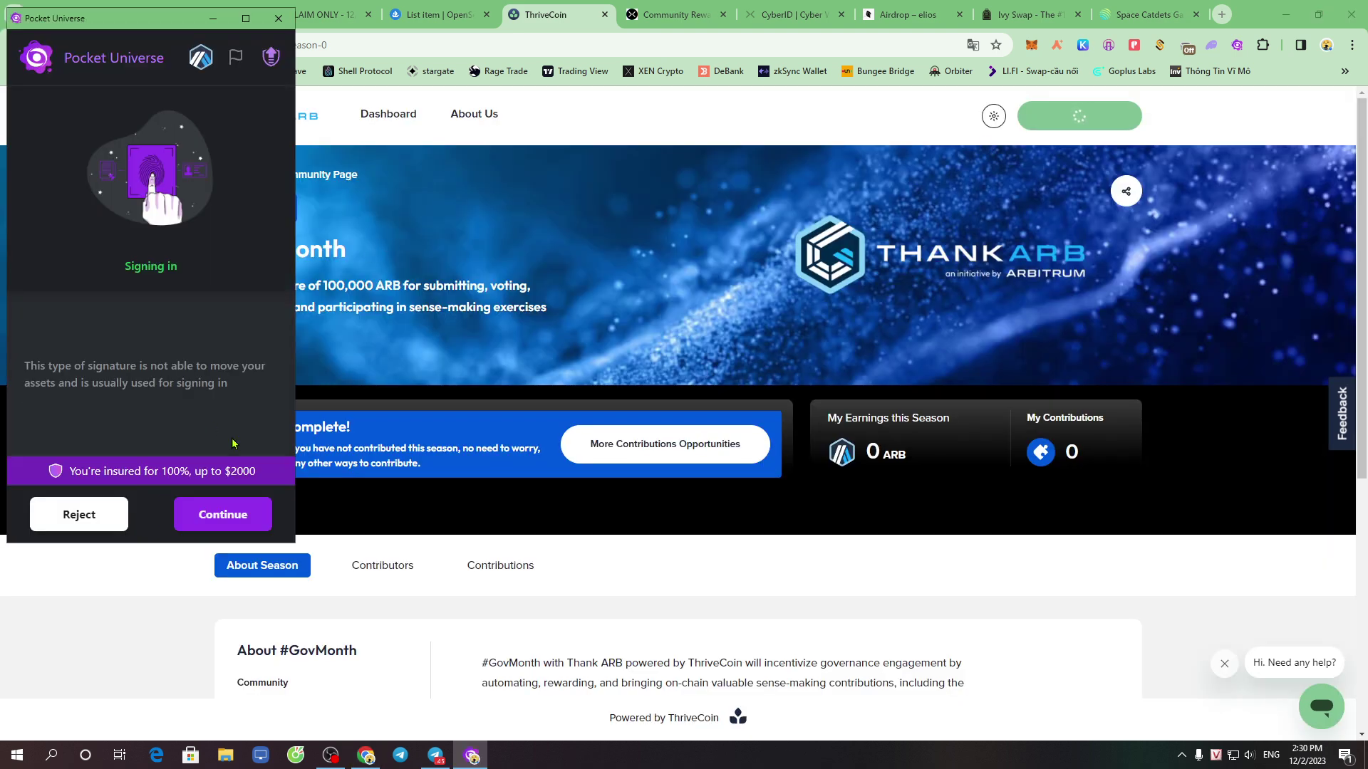
{"action": "left_click", "coordinate": [223, 514]}
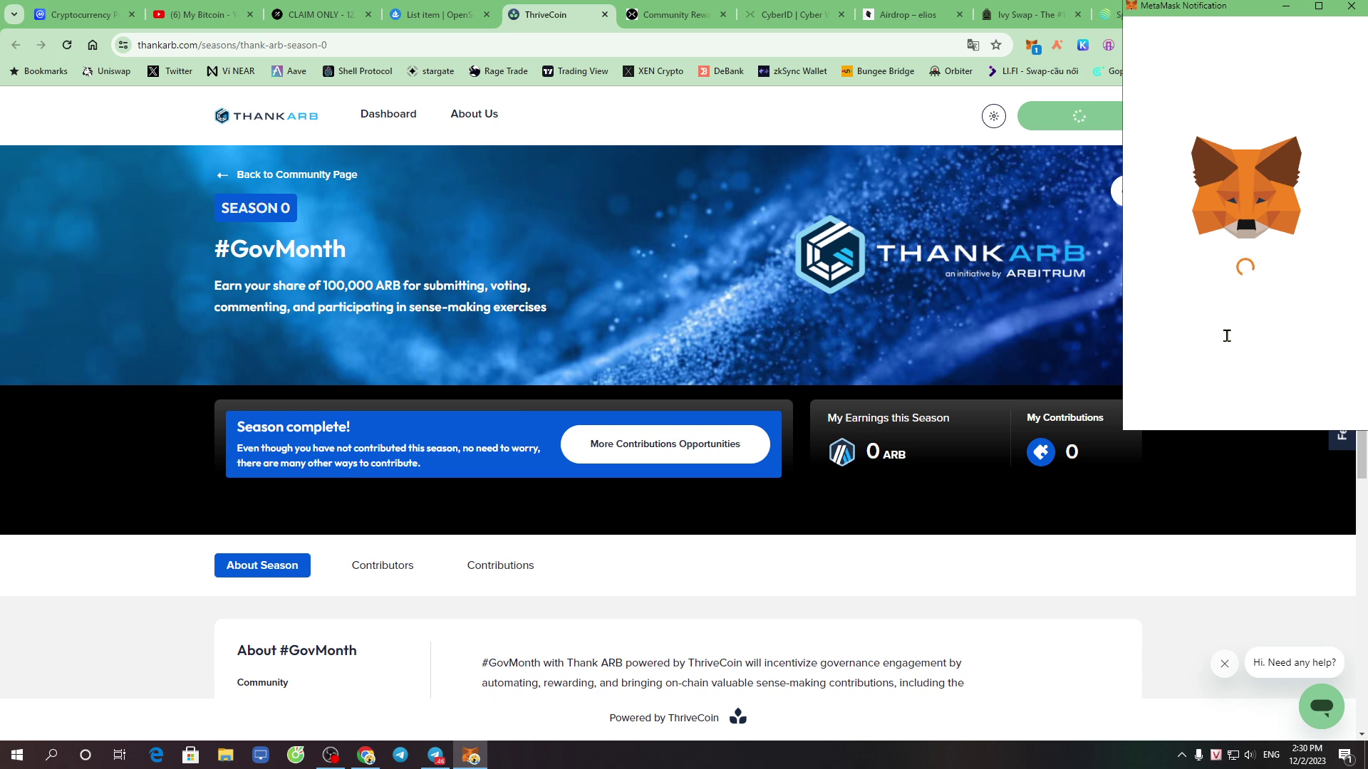
{"action": "scroll", "coordinate": [1253, 342], "scroll_direction": "down", "scroll_amount": 3}
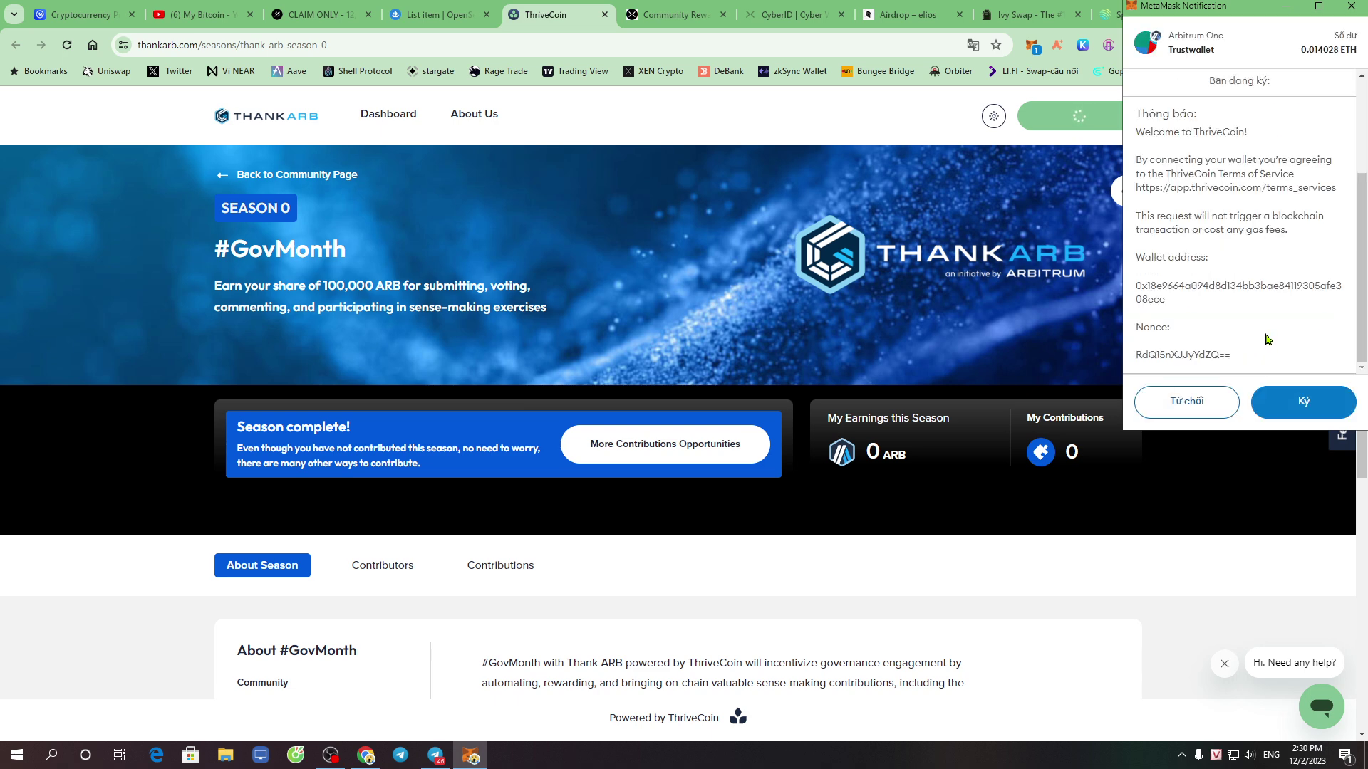
{"action": "left_click", "coordinate": [1309, 411]}
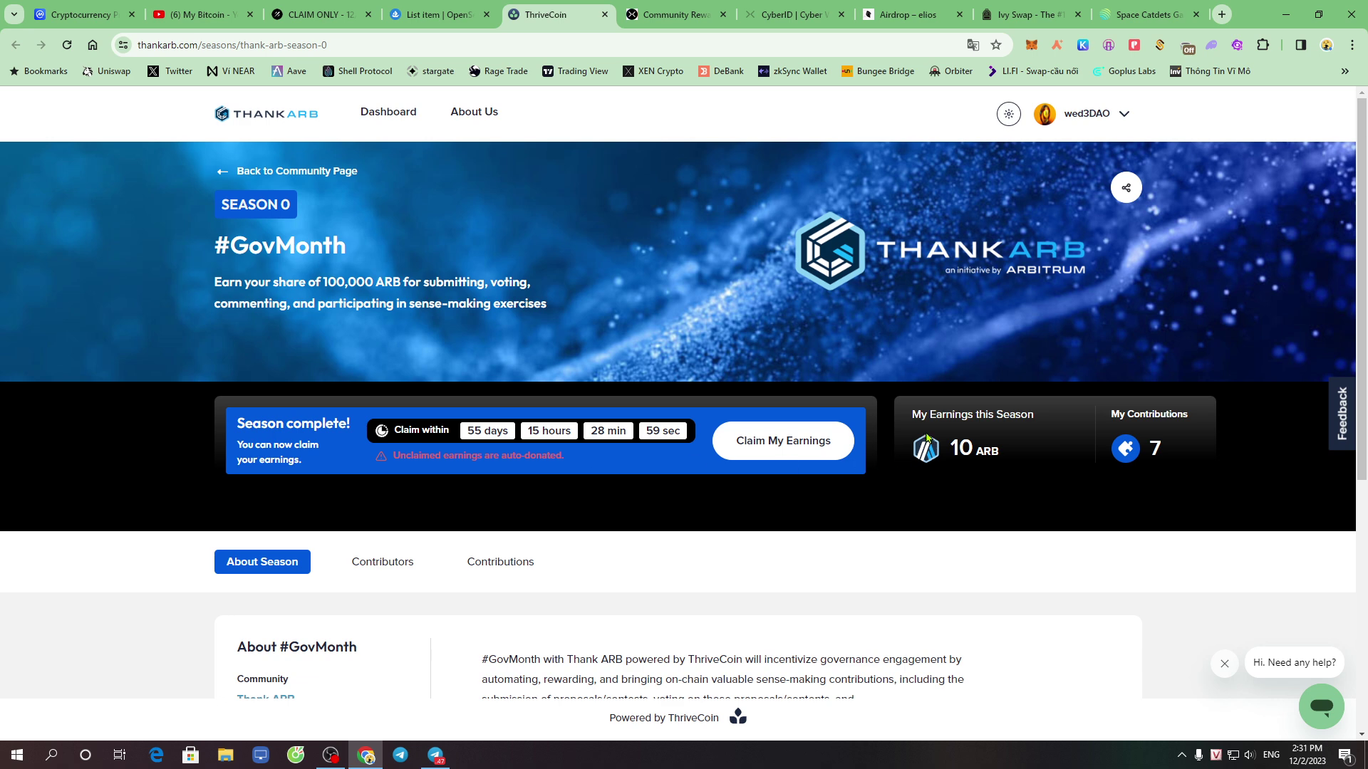
Highlight the My Earnings this Season heading and its 10 ARB figure
{"action": "left_click_drag", "start_coordinate": [911, 414], "coordinate": [1028, 467]}
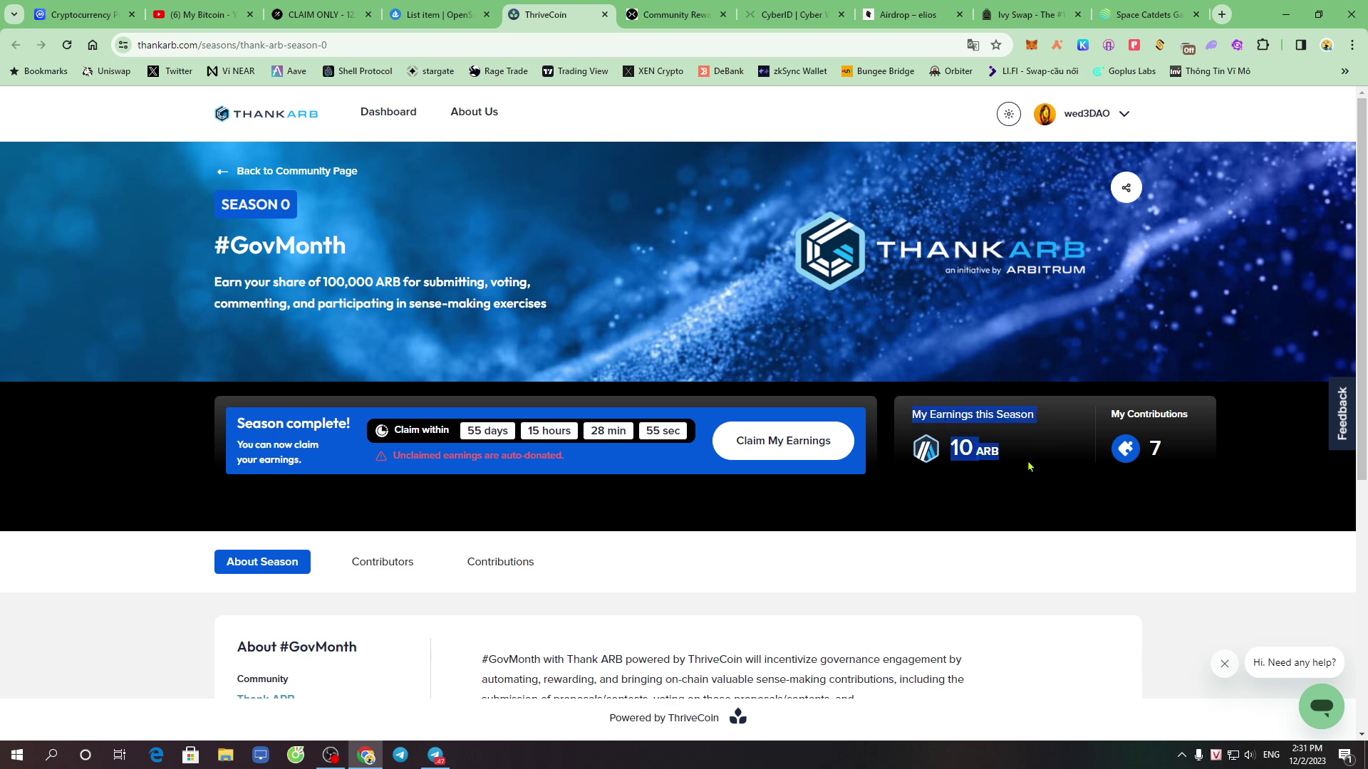
{"action": "left_click", "coordinate": [982, 486]}
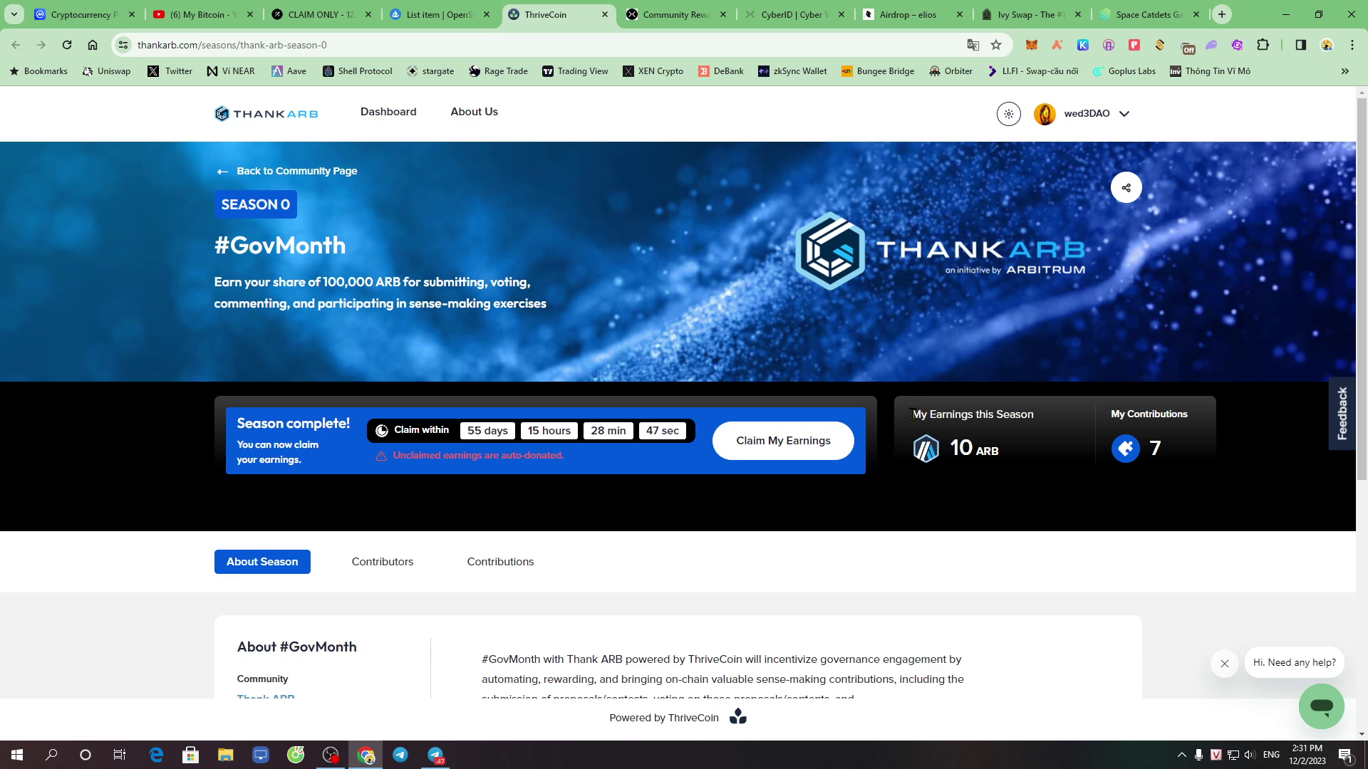
{"action": "left_click_drag", "start_coordinate": [910, 413], "coordinate": [1000, 450]}
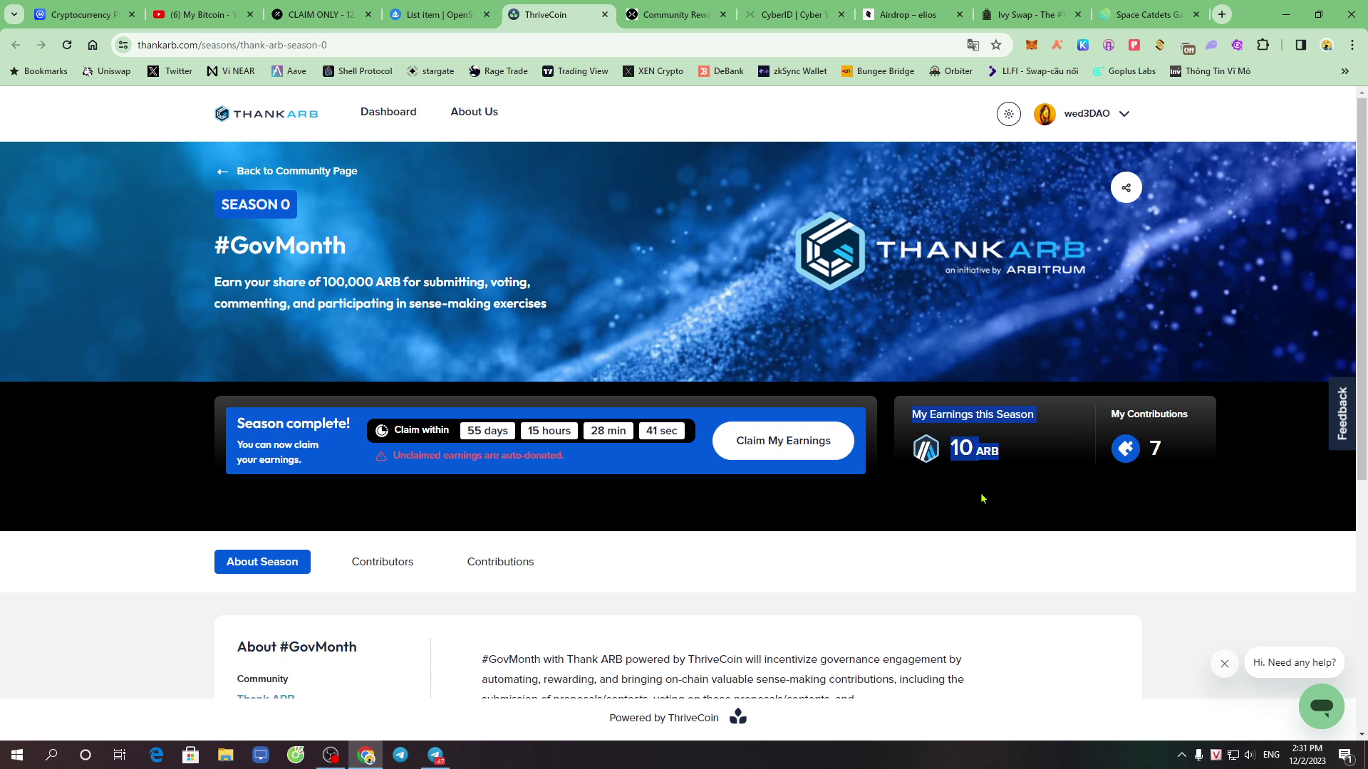
{"action": "left_click", "coordinate": [973, 473]}
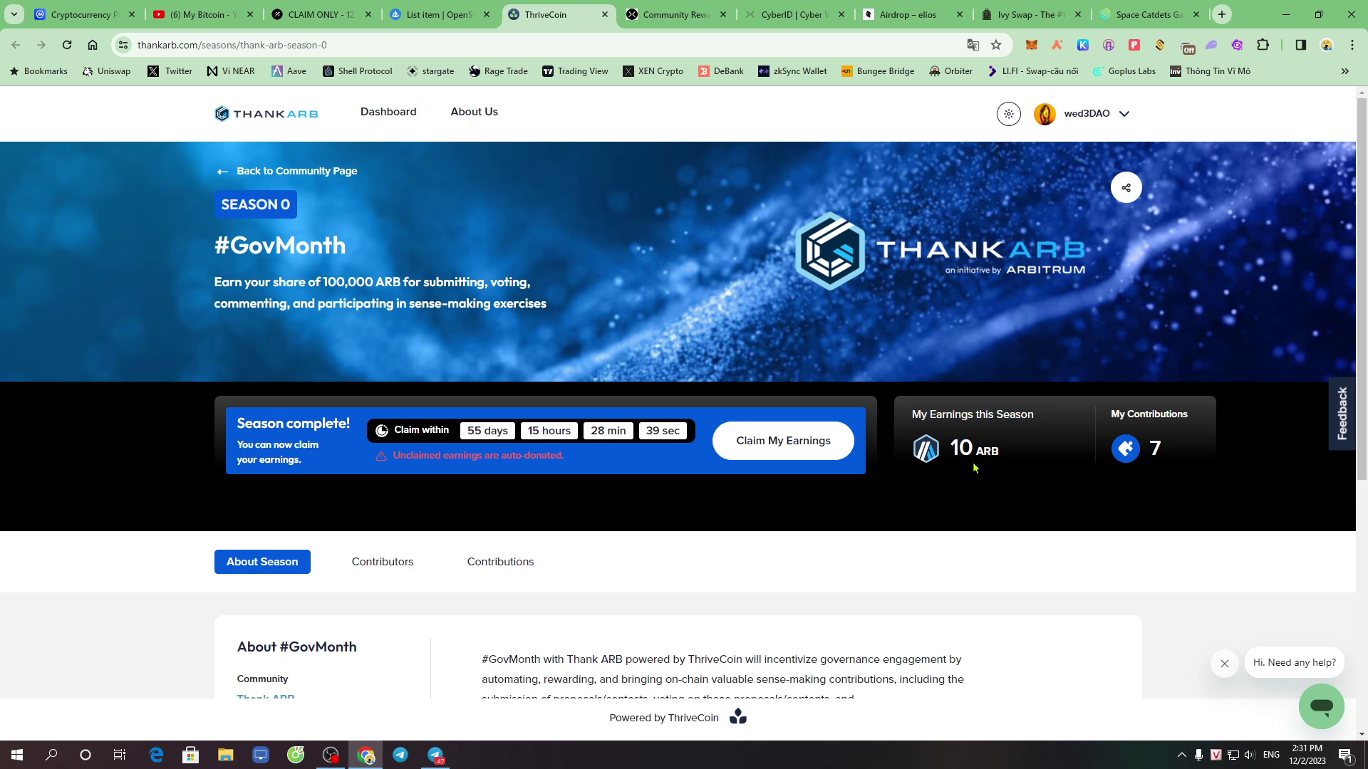
{"action": "left_click_drag", "start_coordinate": [954, 446], "coordinate": [996, 450]}
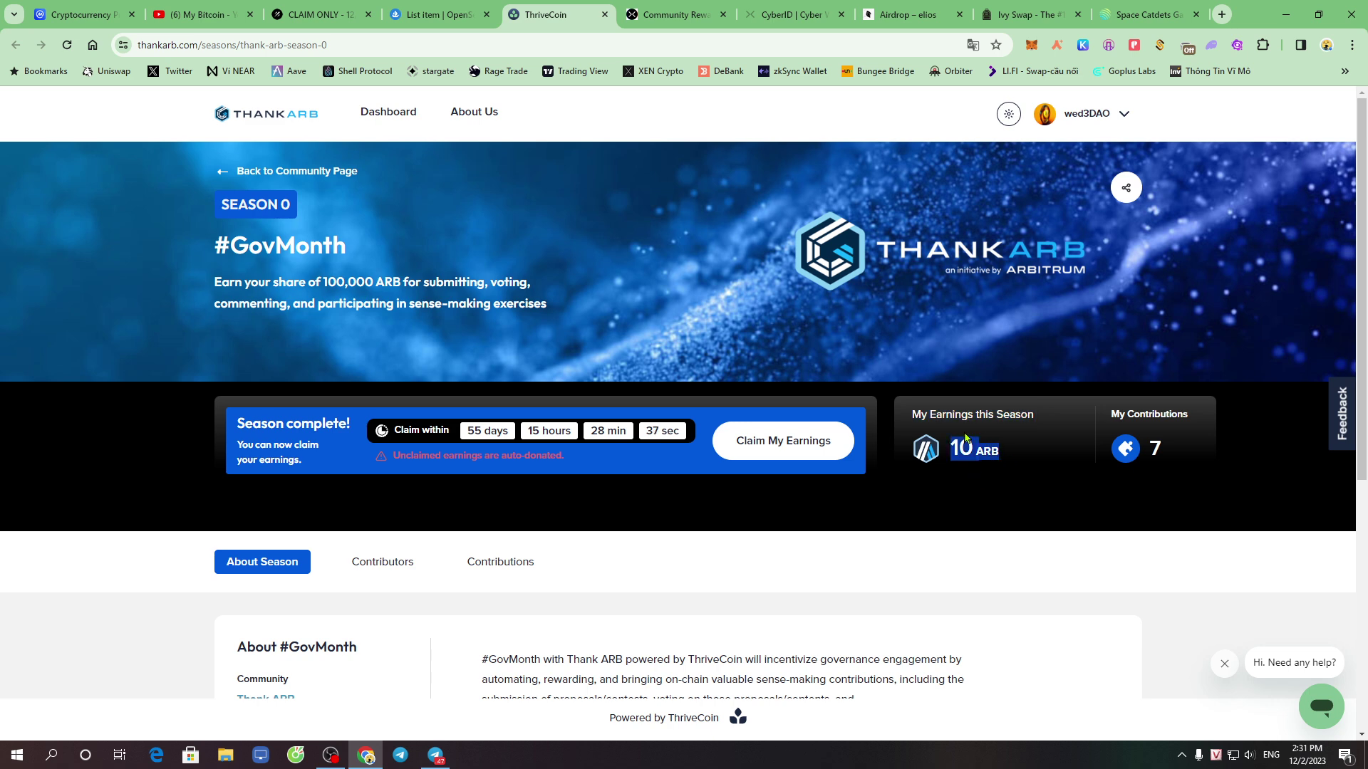
{"action": "left_click", "coordinate": [1000, 491]}
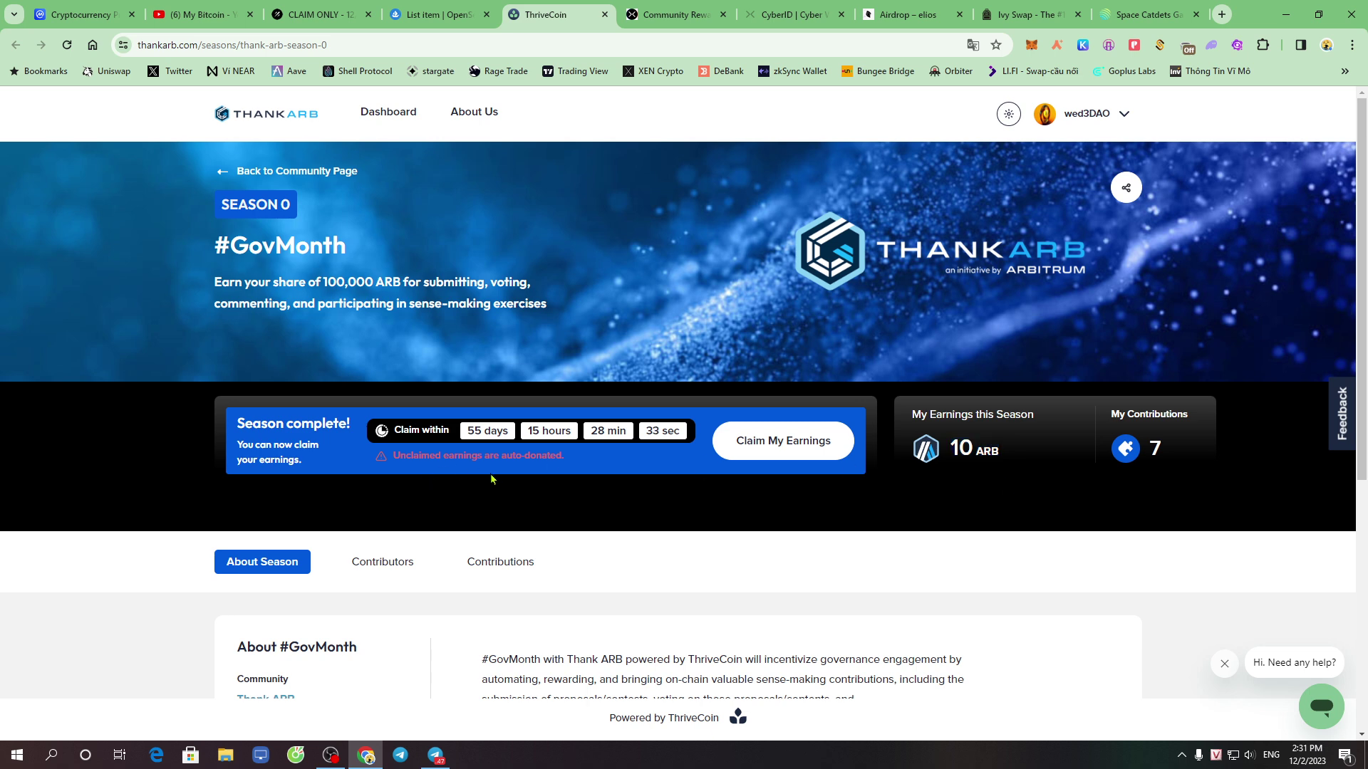
Highlight the 55-day claim window and the auto-donation warning text
{"action": "left_click_drag", "start_coordinate": [366, 437], "coordinate": [530, 436]}
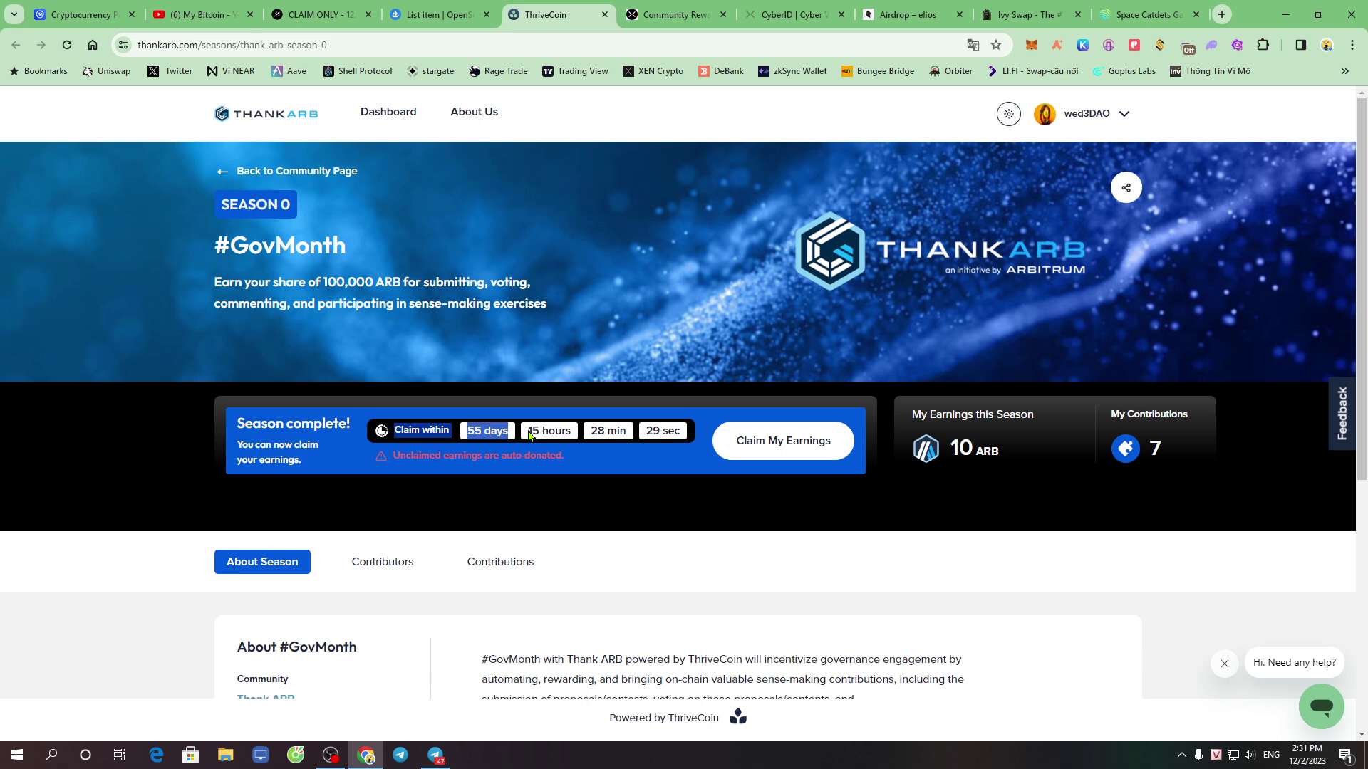
{"action": "left_click", "coordinate": [638, 462]}
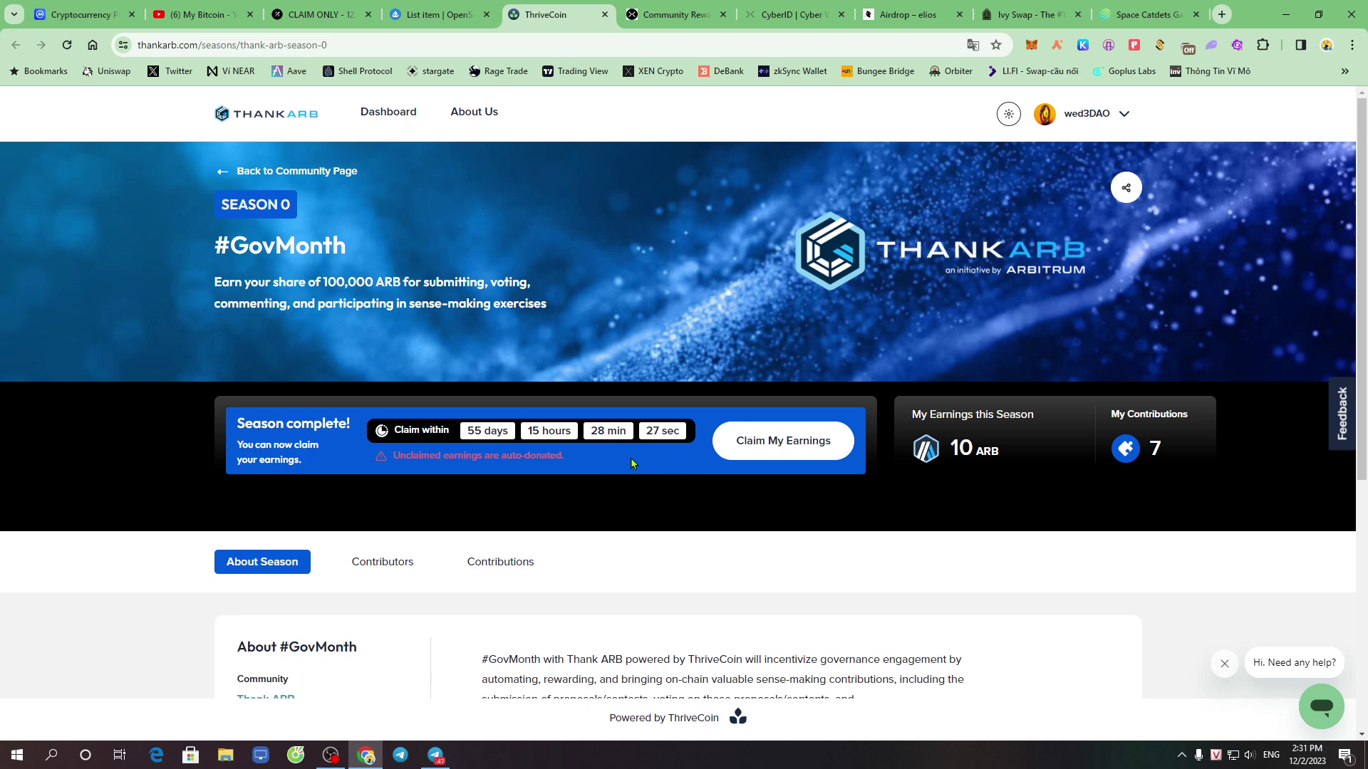
{"action": "left_click_drag", "start_coordinate": [389, 460], "coordinate": [583, 459]}
{"action": "left_click", "coordinate": [618, 462]}
{"action": "left_click_drag", "start_coordinate": [491, 455], "coordinate": [572, 460]}
{"action": "left_click", "coordinate": [610, 460]}
Start the 10 ARB claim and bring up MetaMask's advanced gas fee settings
{"action": "left_click", "coordinate": [781, 449]}
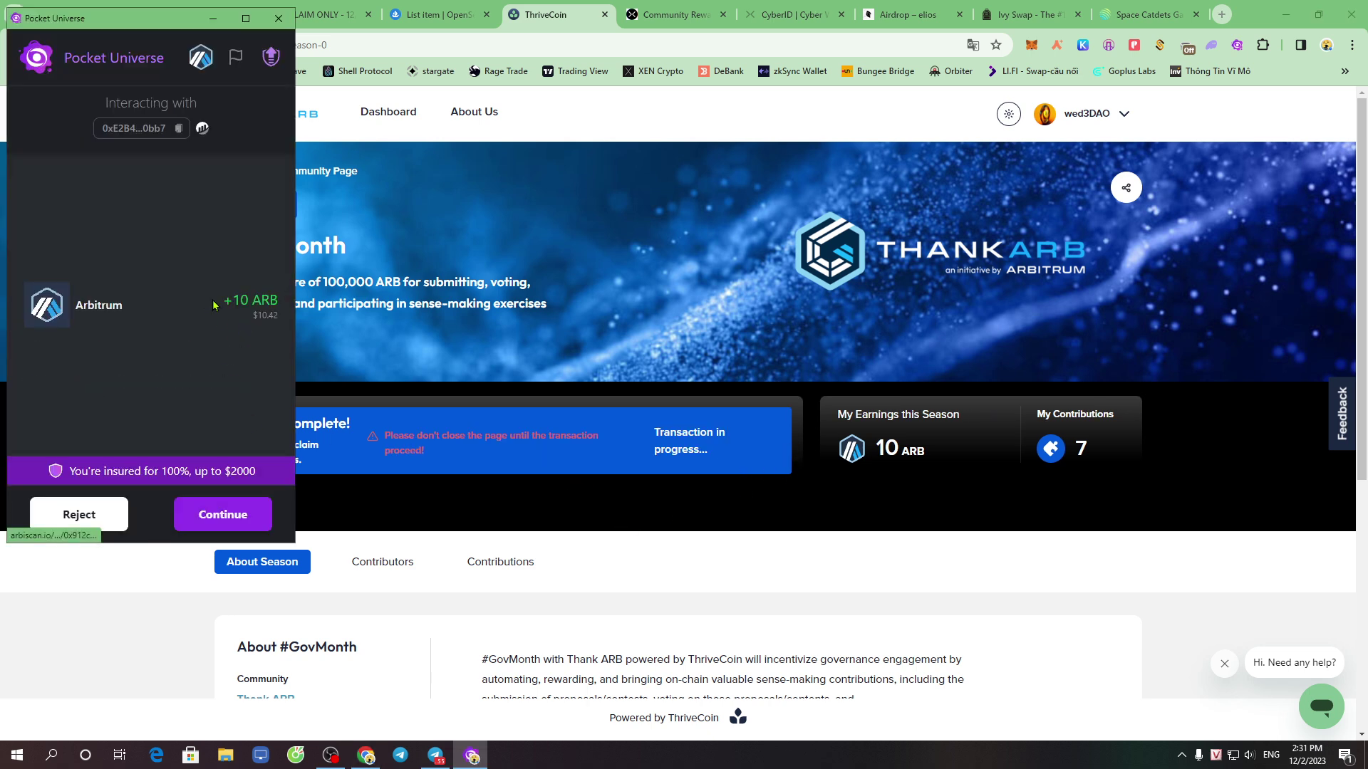
{"action": "left_click", "coordinate": [224, 523]}
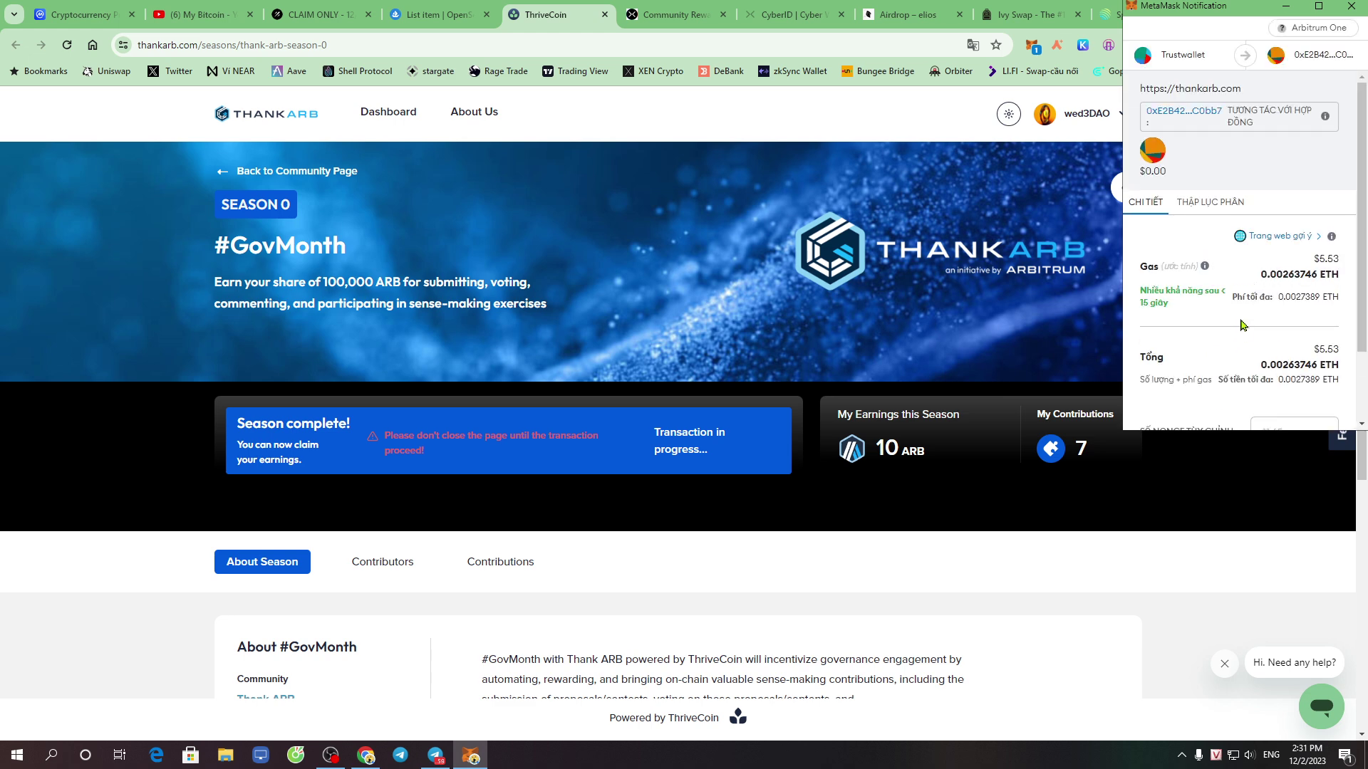
{"action": "scroll", "coordinate": [1255, 309], "scroll_direction": "down", "scroll_amount": 2}
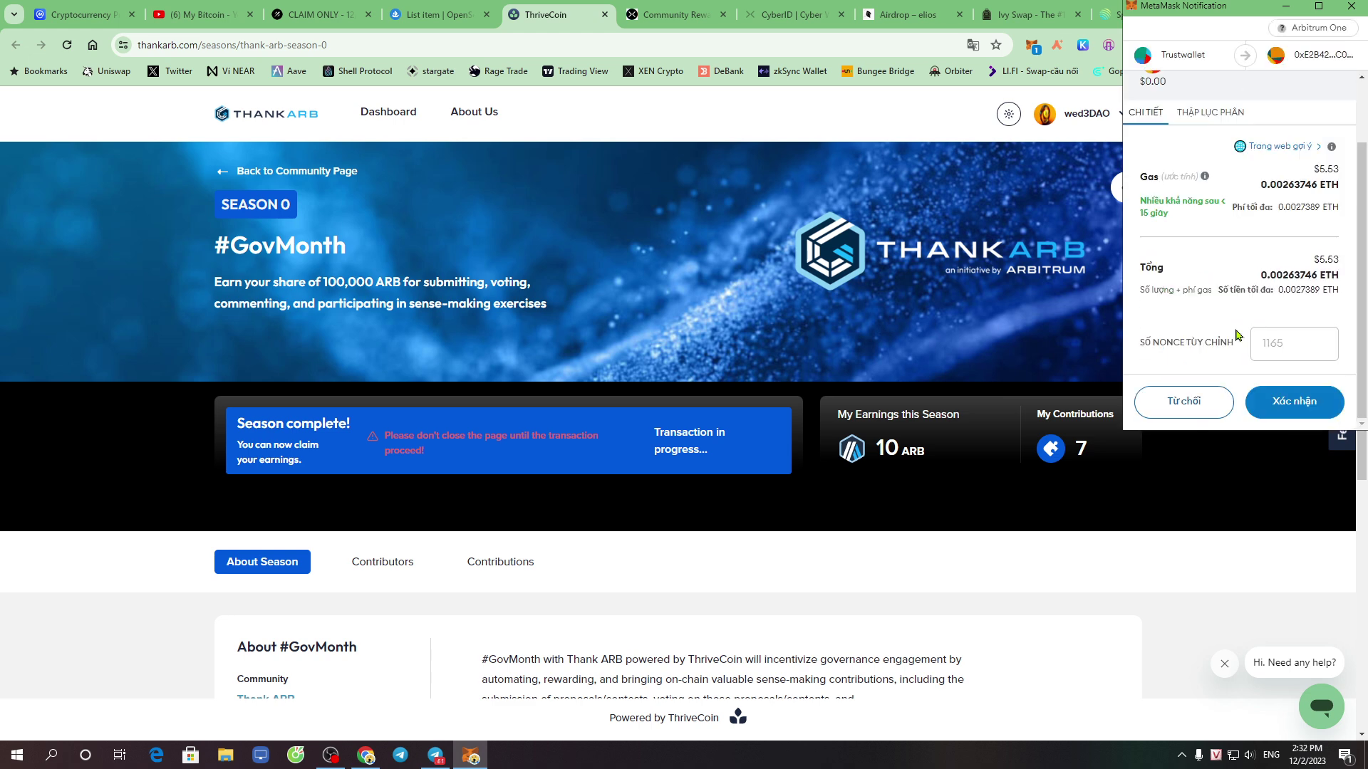
{"action": "scroll", "coordinate": [1236, 302], "scroll_direction": "up", "scroll_amount": 2}
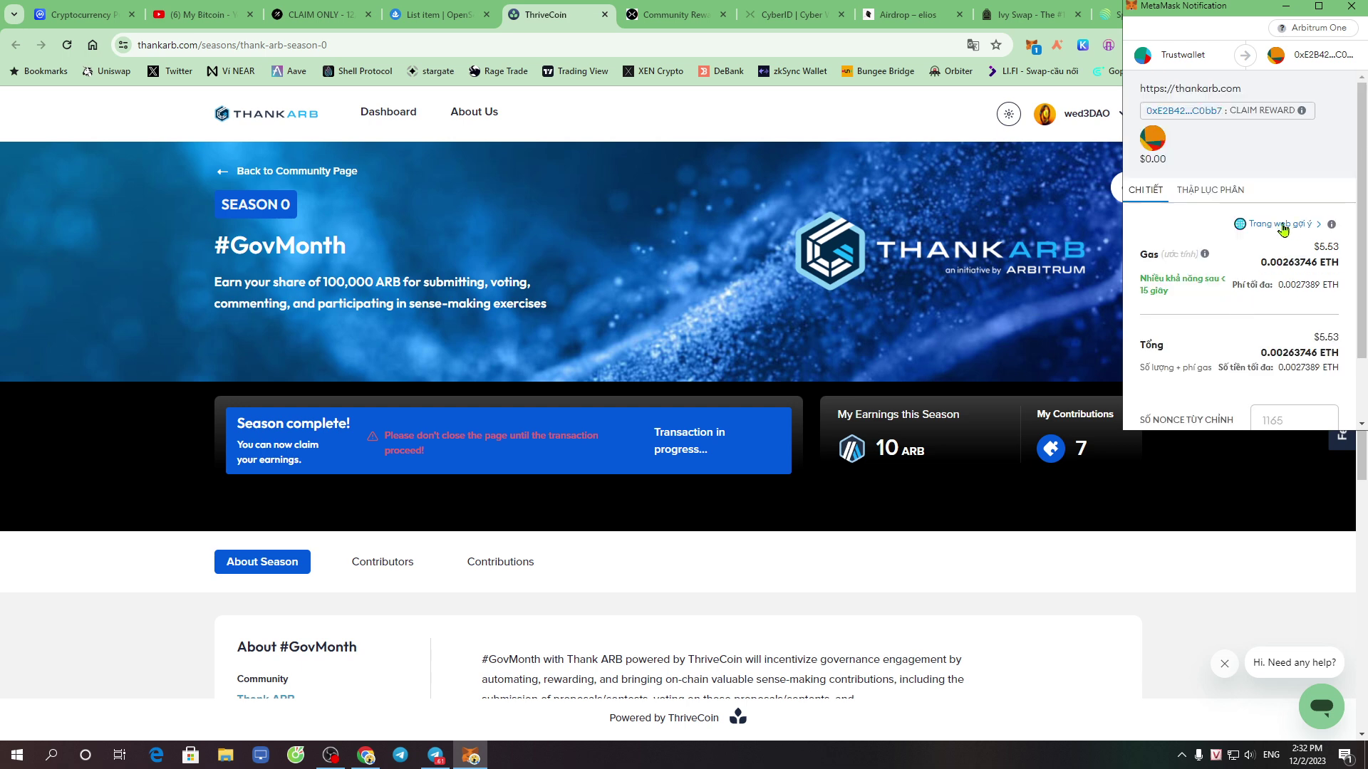
{"action": "left_click", "coordinate": [1288, 225]}
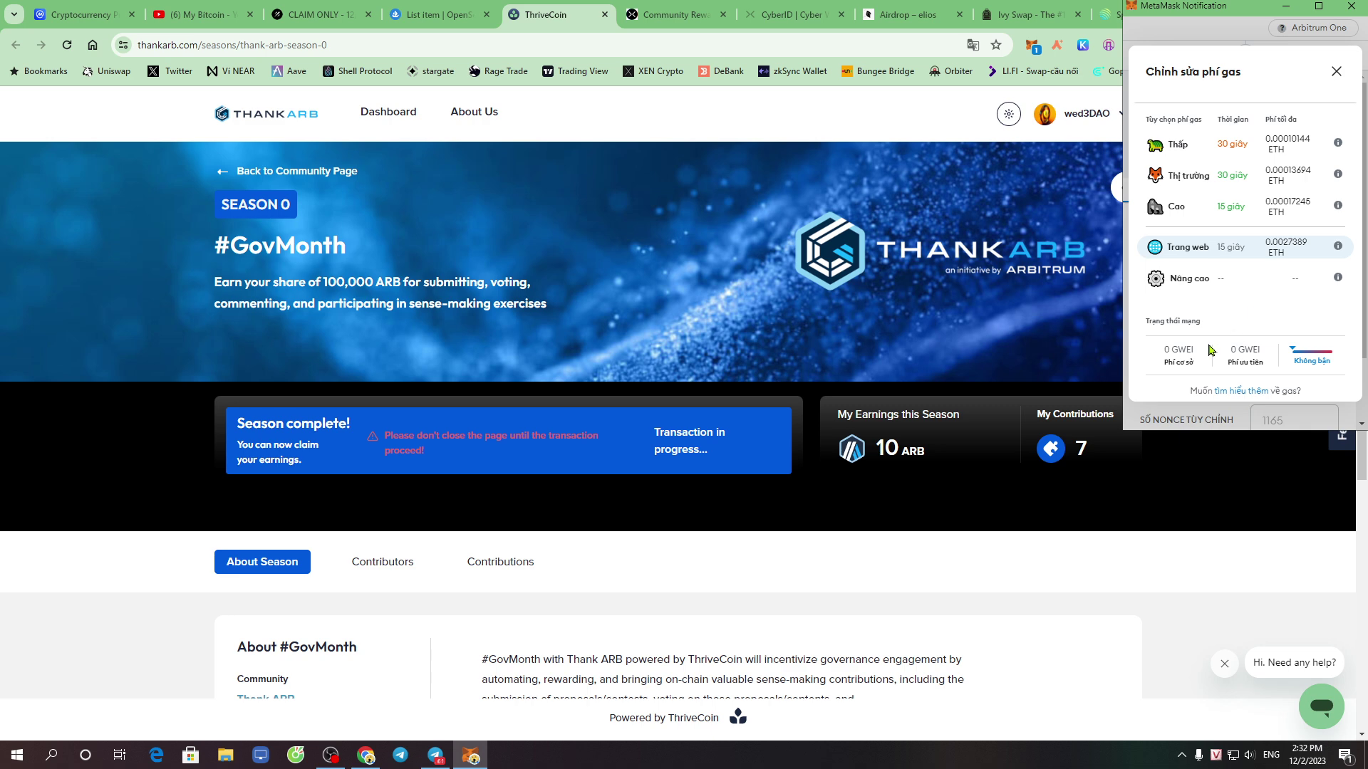
{"action": "left_click", "coordinate": [1209, 287]}
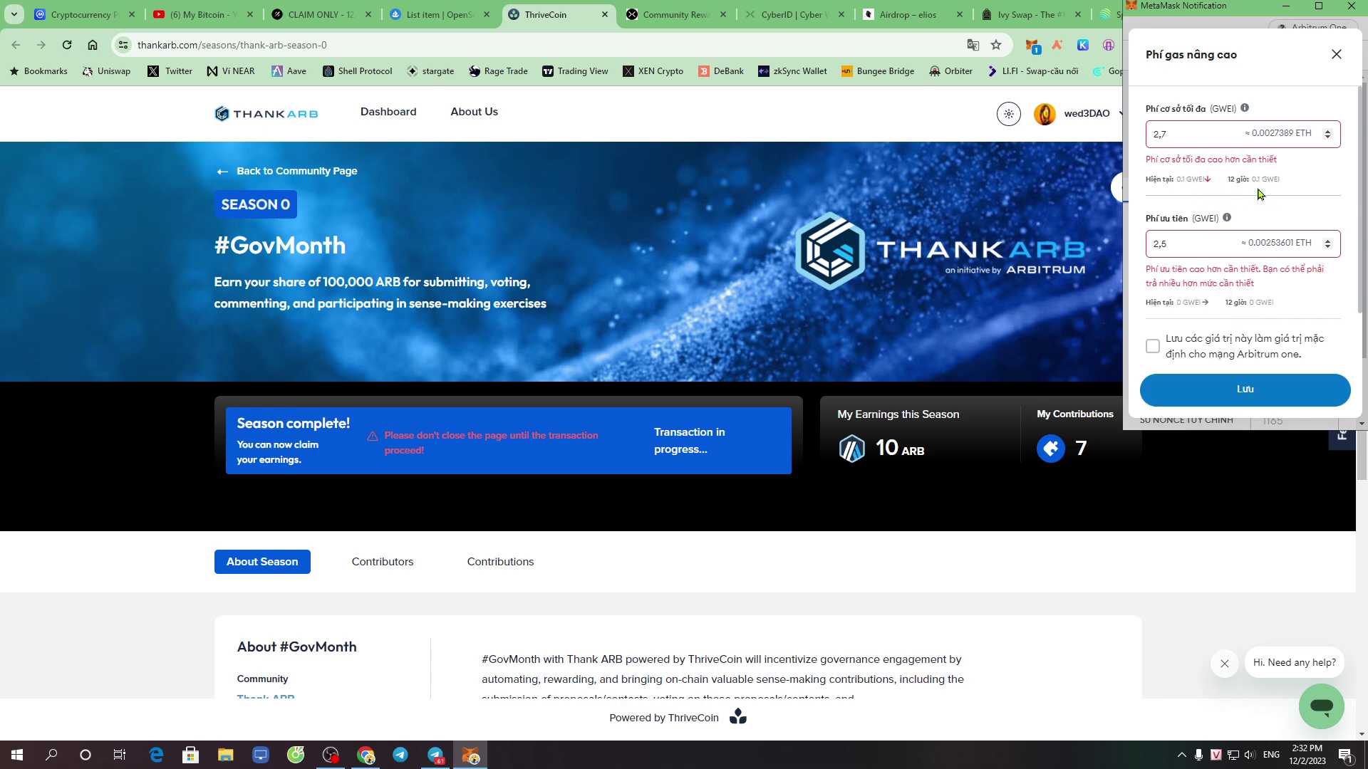
Set the max base fee and priority fee to 0,2 GWEI each and save
{"action": "double_click", "coordinate": [1192, 137]}
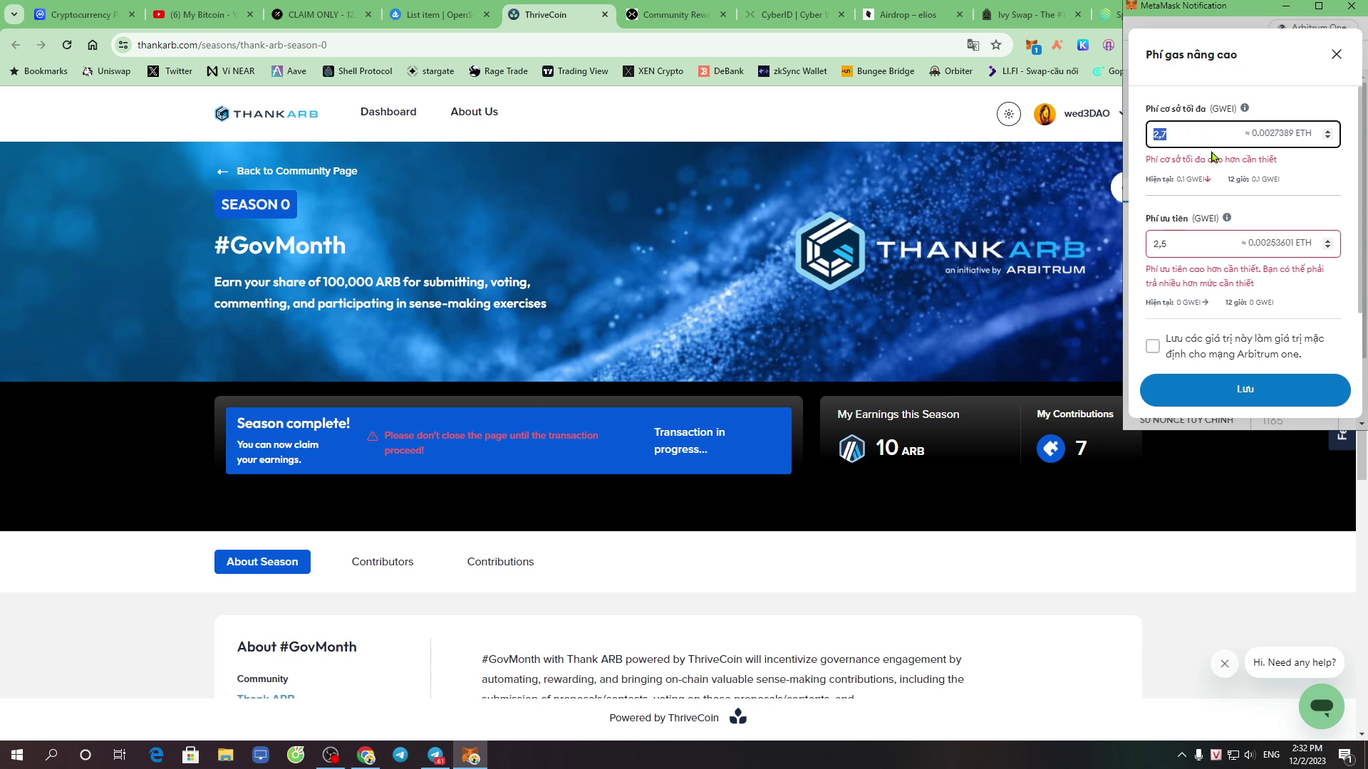
{"action": "type", "text": "02"}
{"action": "double_click", "coordinate": [1195, 243]}
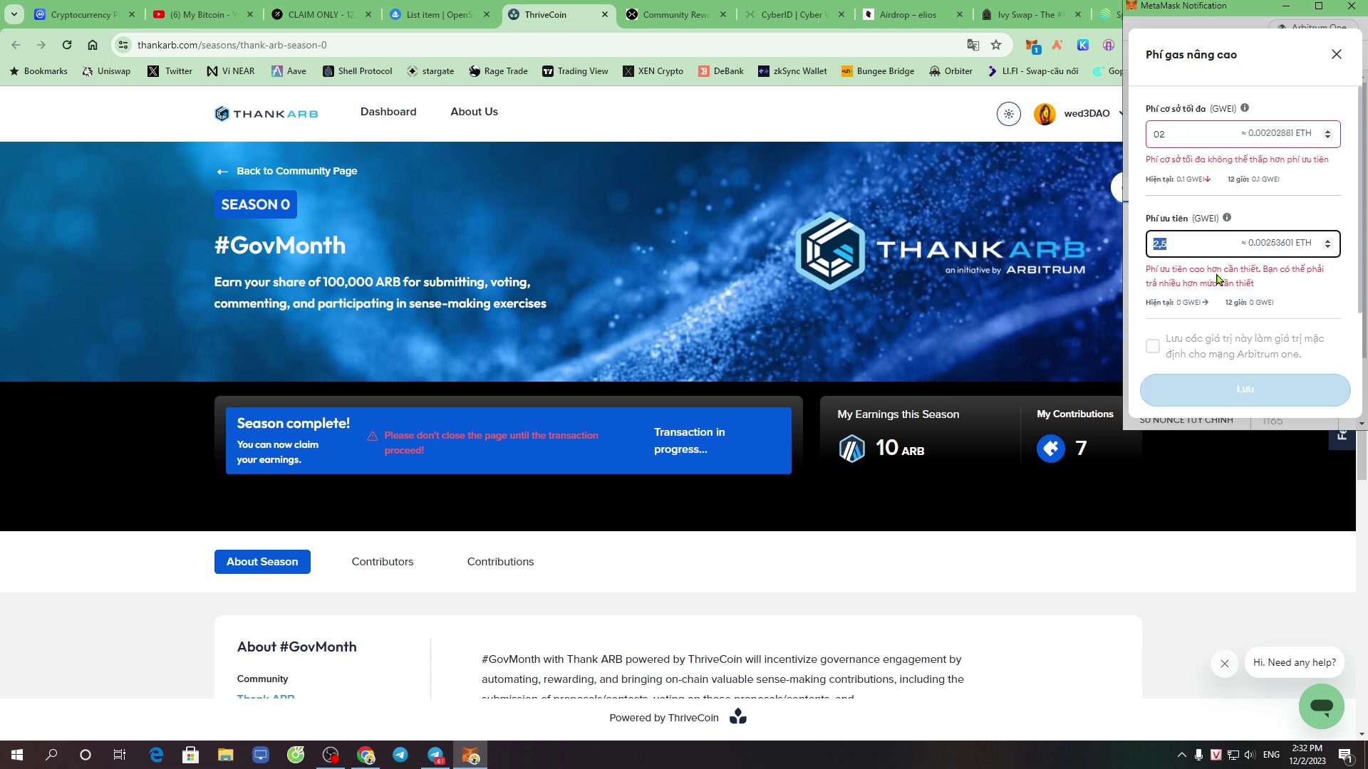
{"action": "type", "text": "02"}
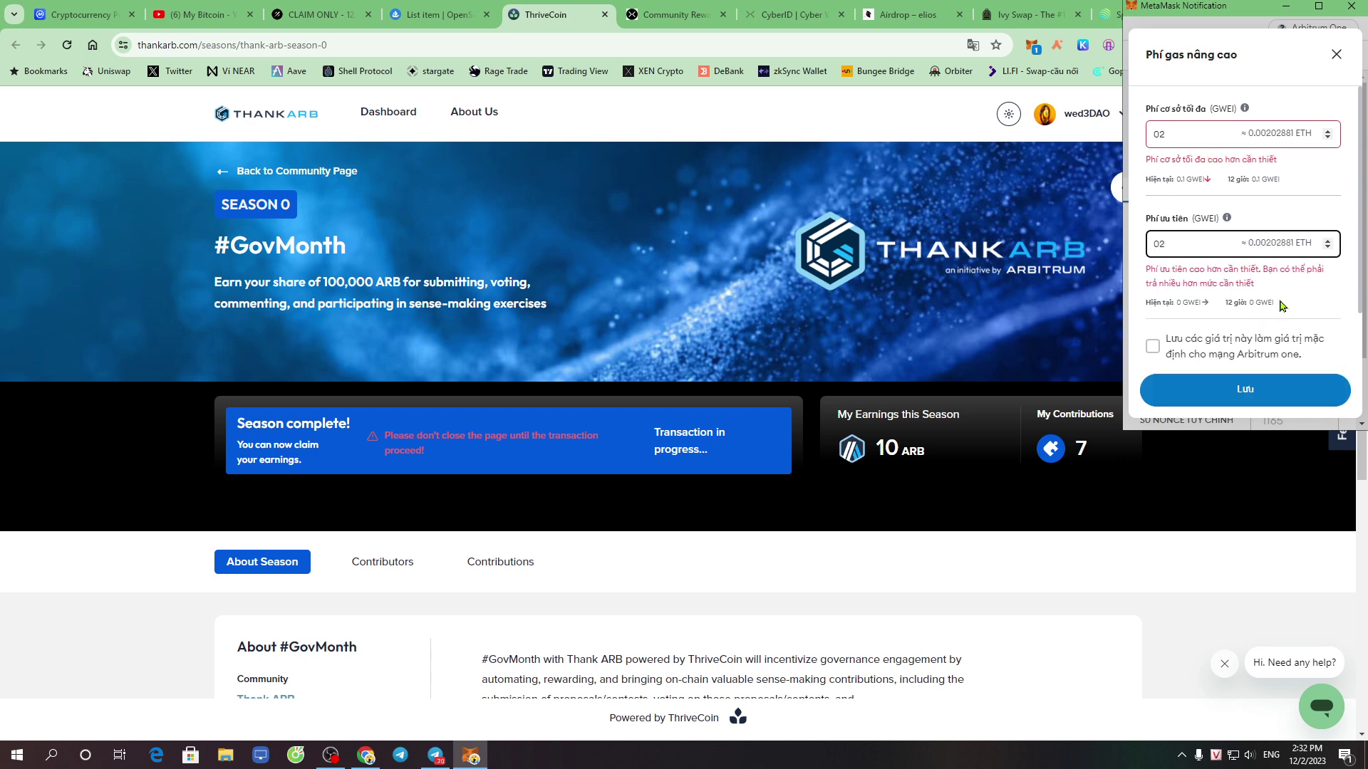
{"action": "left_click", "coordinate": [1176, 135]}
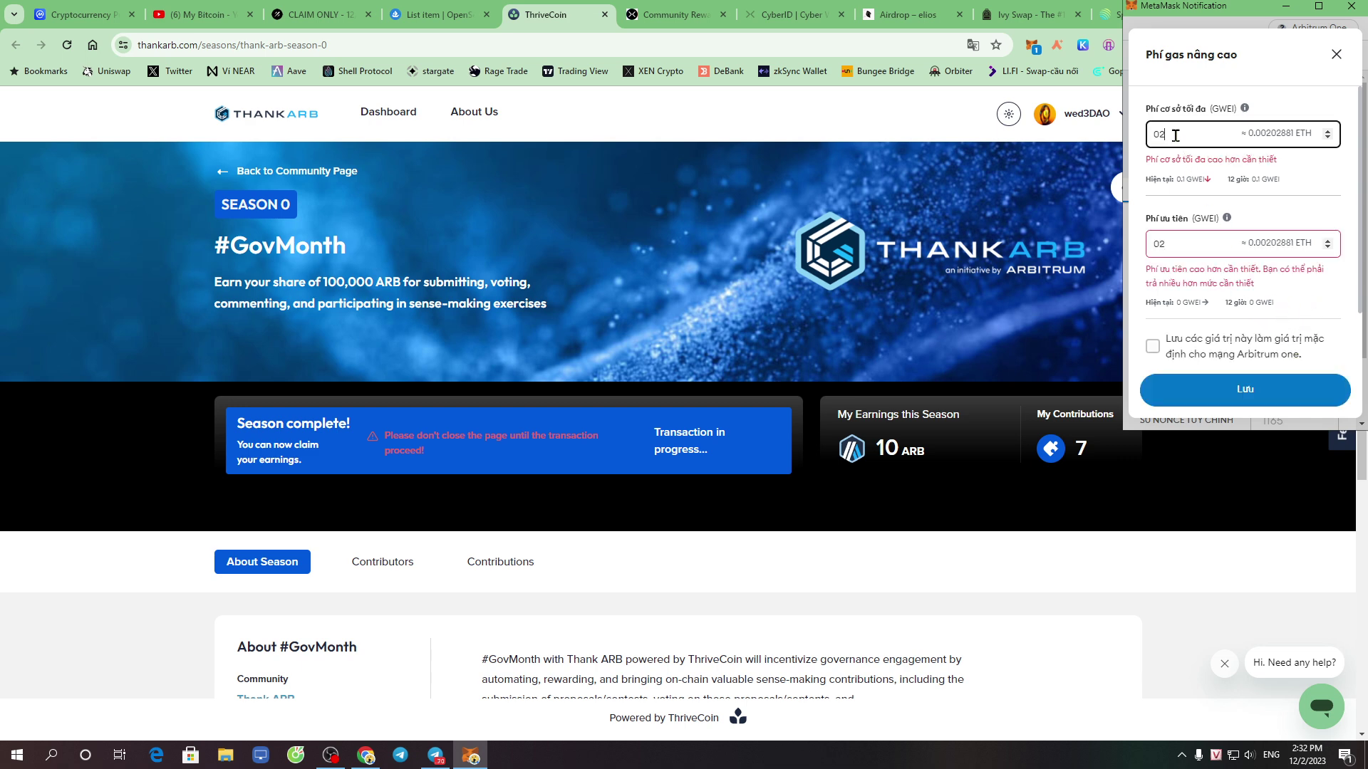
{"action": "key", "text": "BackSpace"}
{"action": "type", "text": ","}
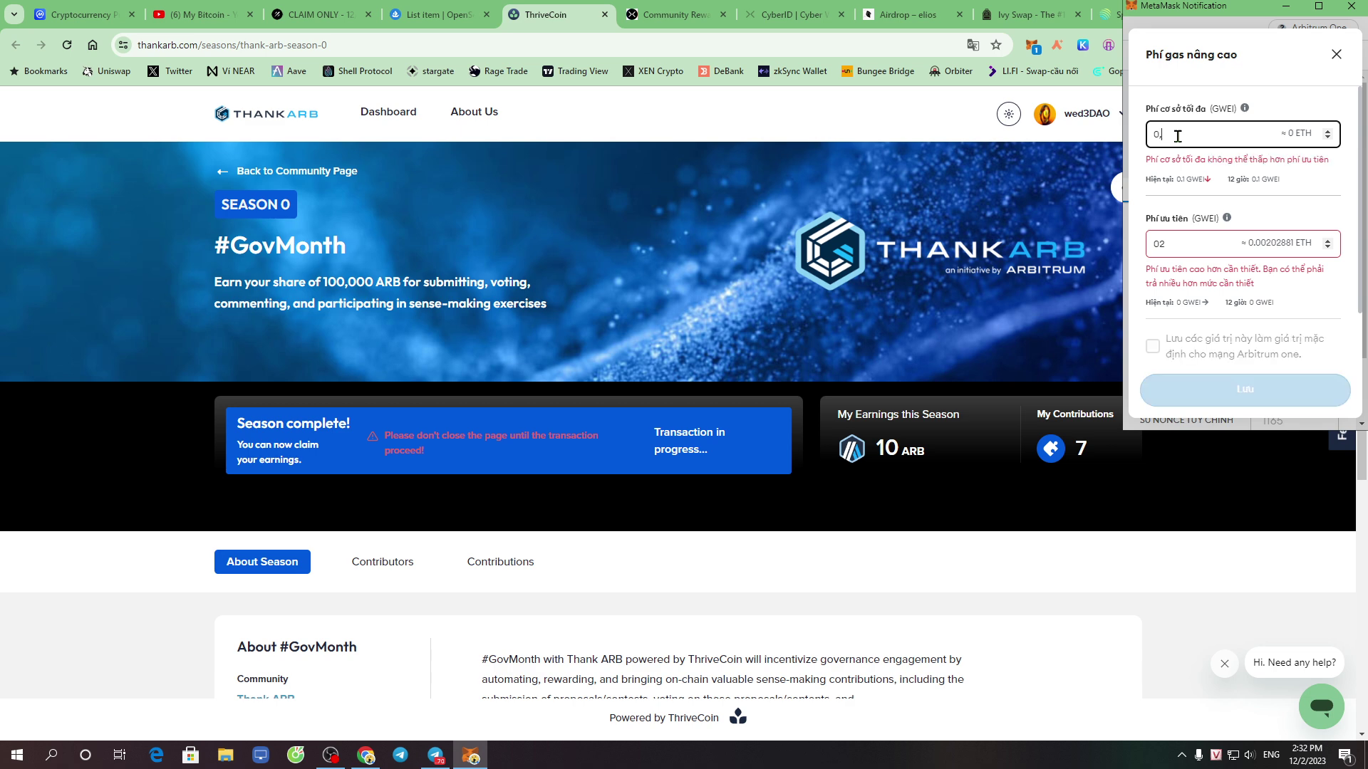
{"action": "type", "text": "2"}
{"action": "left_click", "coordinate": [1221, 246]}
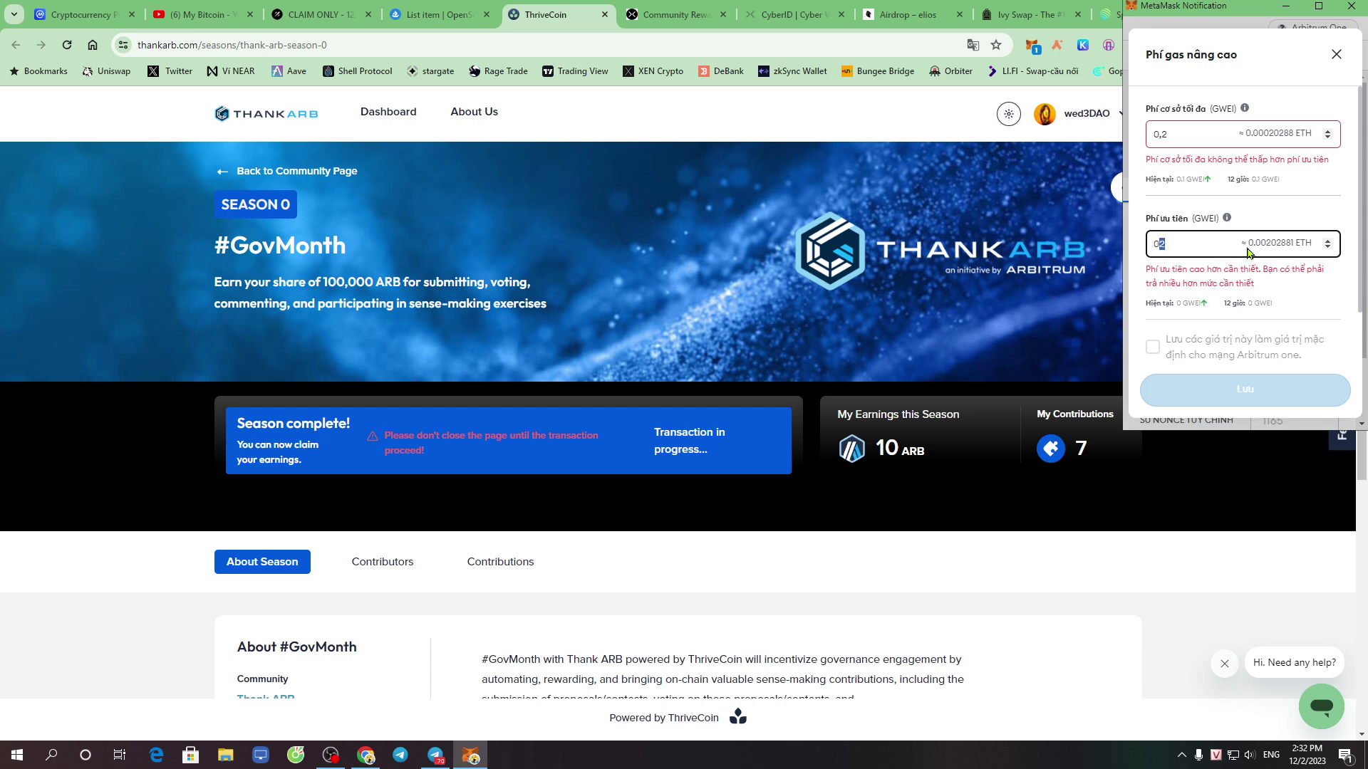
{"action": "key", "text": "BackSpace"}
{"action": "type", "text": ",2"}
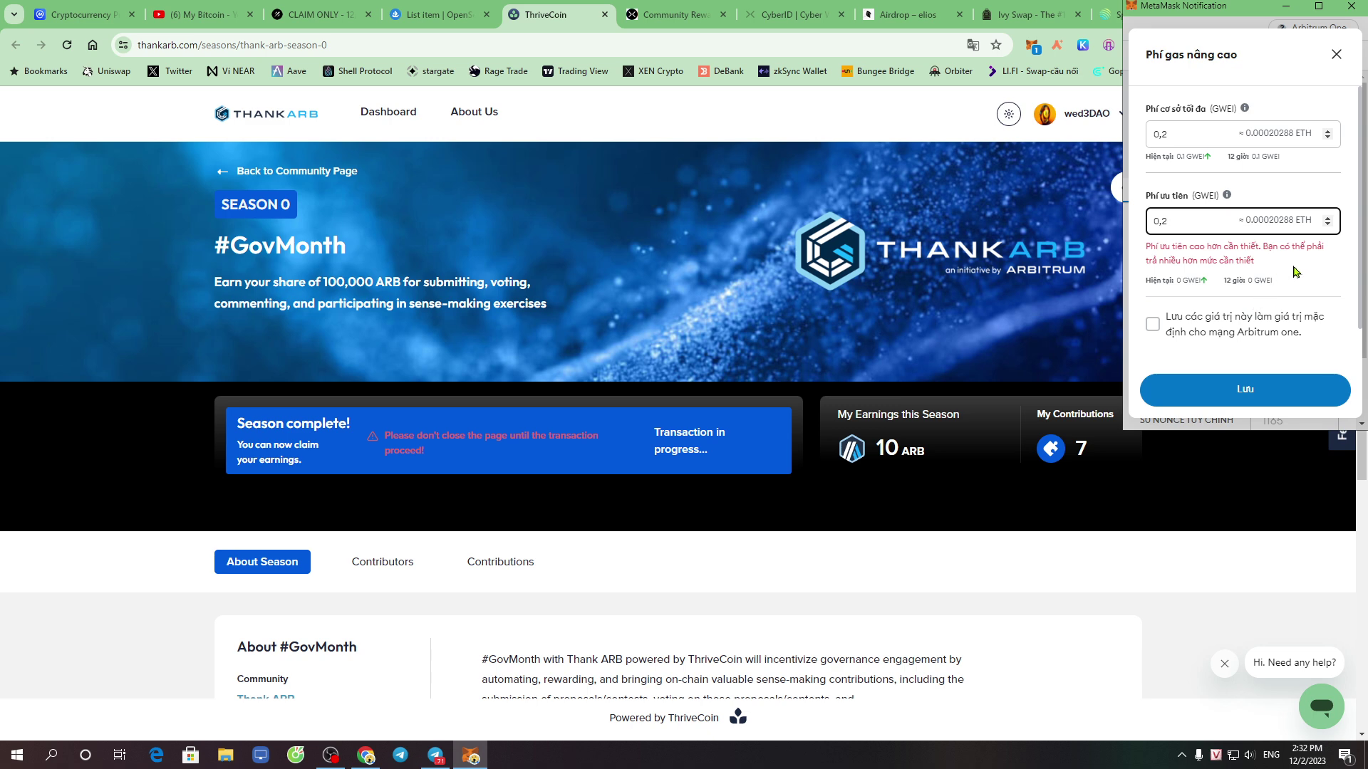
{"action": "scroll", "coordinate": [1268, 342], "scroll_direction": "down", "scroll_amount": 1}
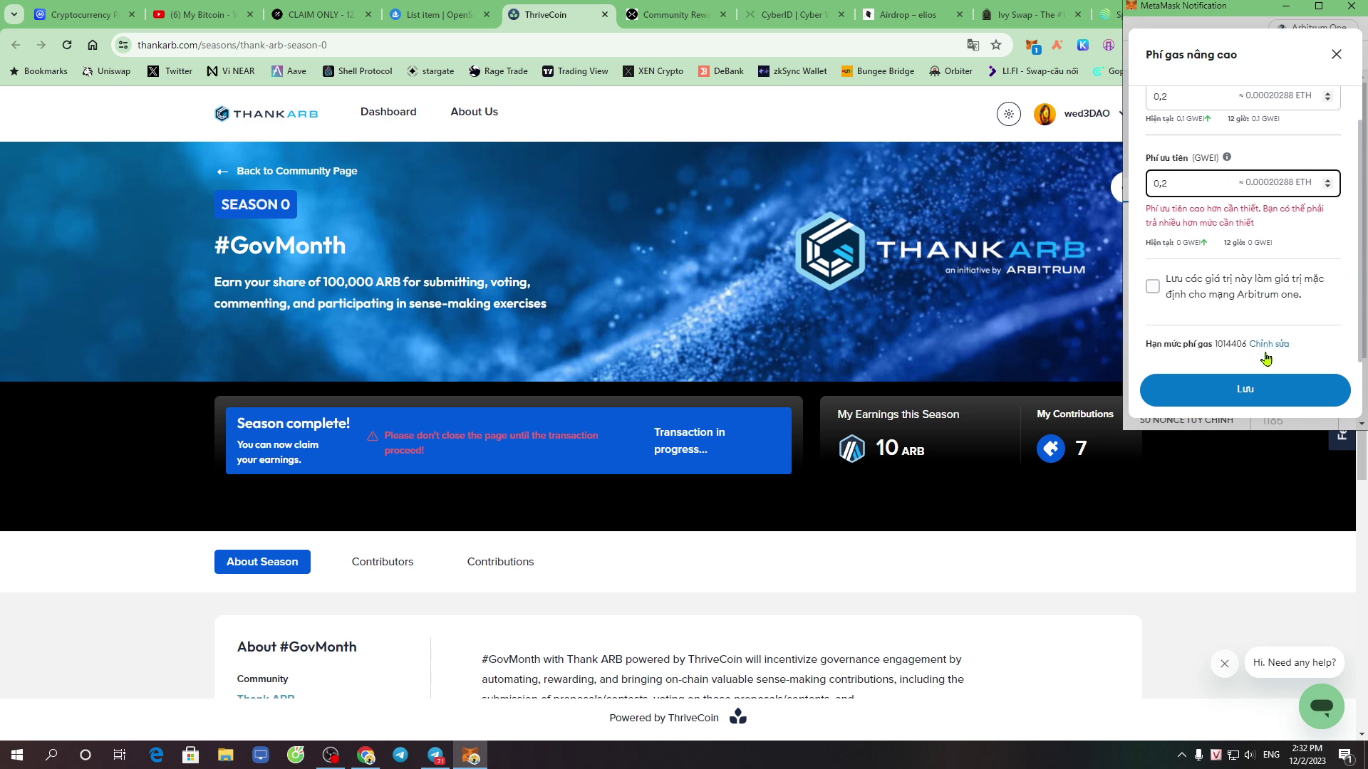
{"action": "left_click", "coordinate": [1259, 398]}
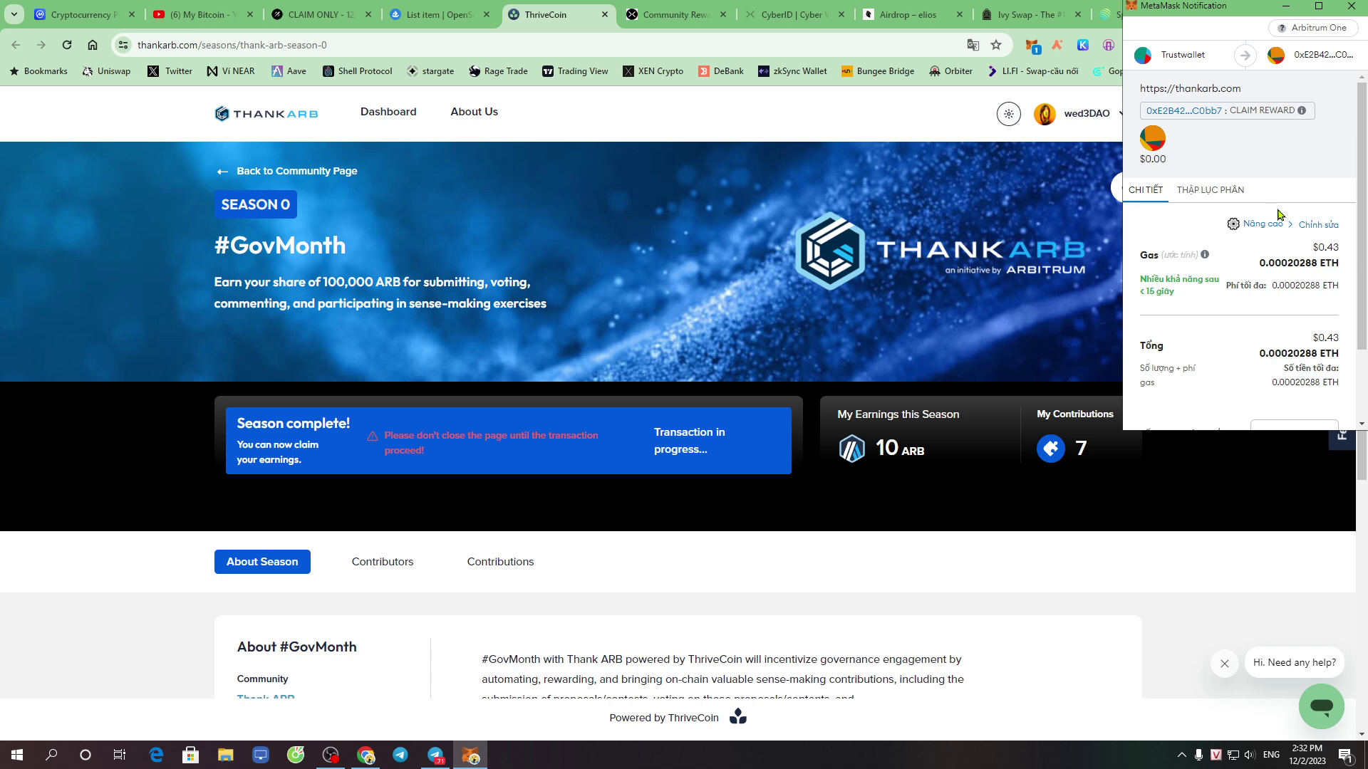
Confirm the claim at the reduced fee and verify the 10 ARB transfer on Arbiscan
{"action": "scroll", "coordinate": [1238, 349], "scroll_direction": "down", "scroll_amount": 2}
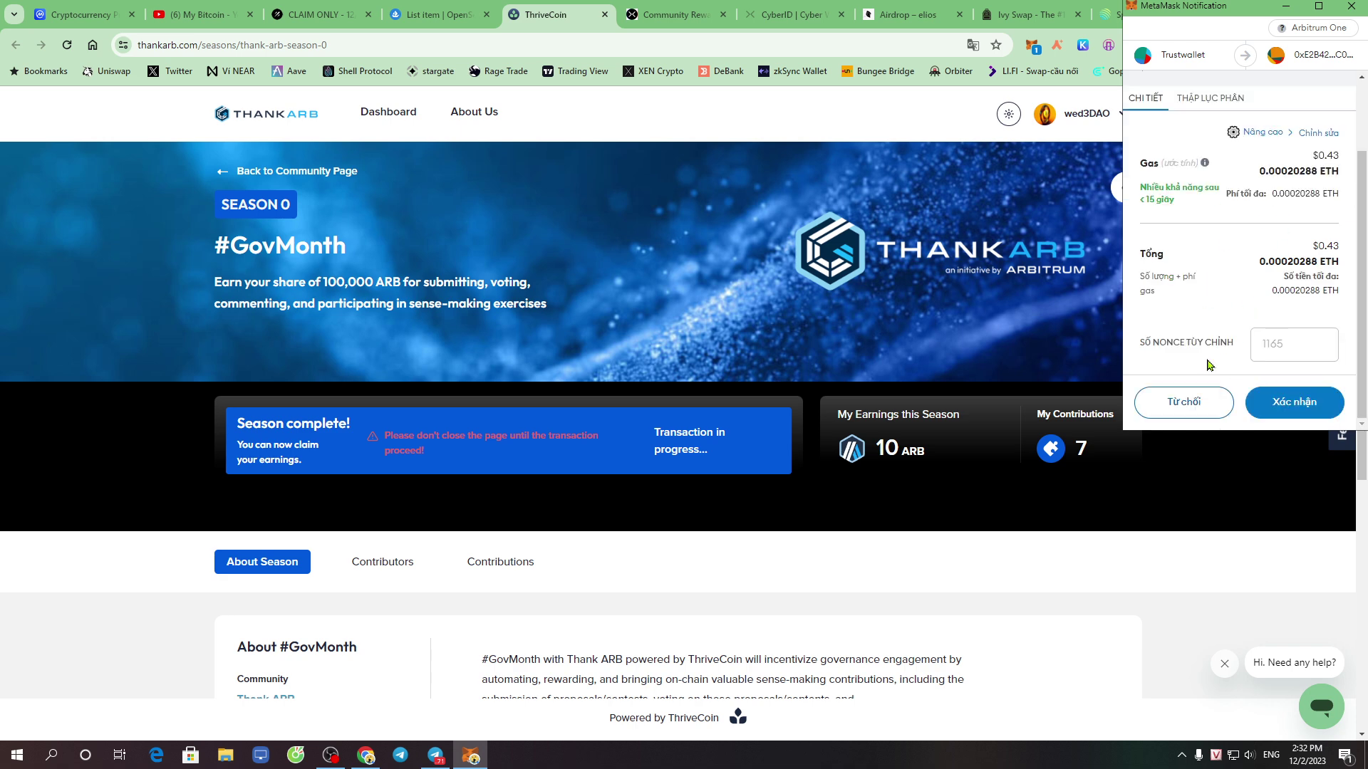
{"action": "left_click_drag", "start_coordinate": [1312, 244], "coordinate": [1323, 263]}
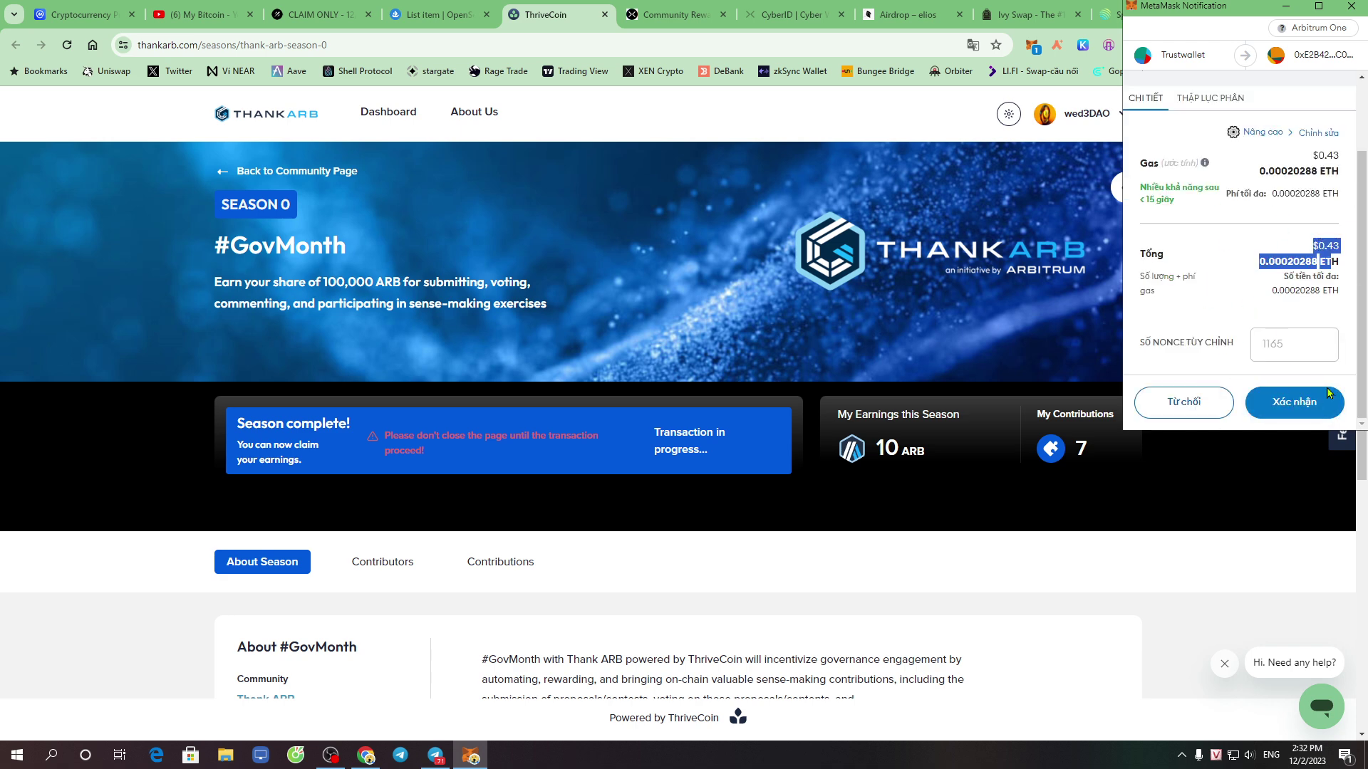
{"action": "left_click", "coordinate": [1295, 403]}
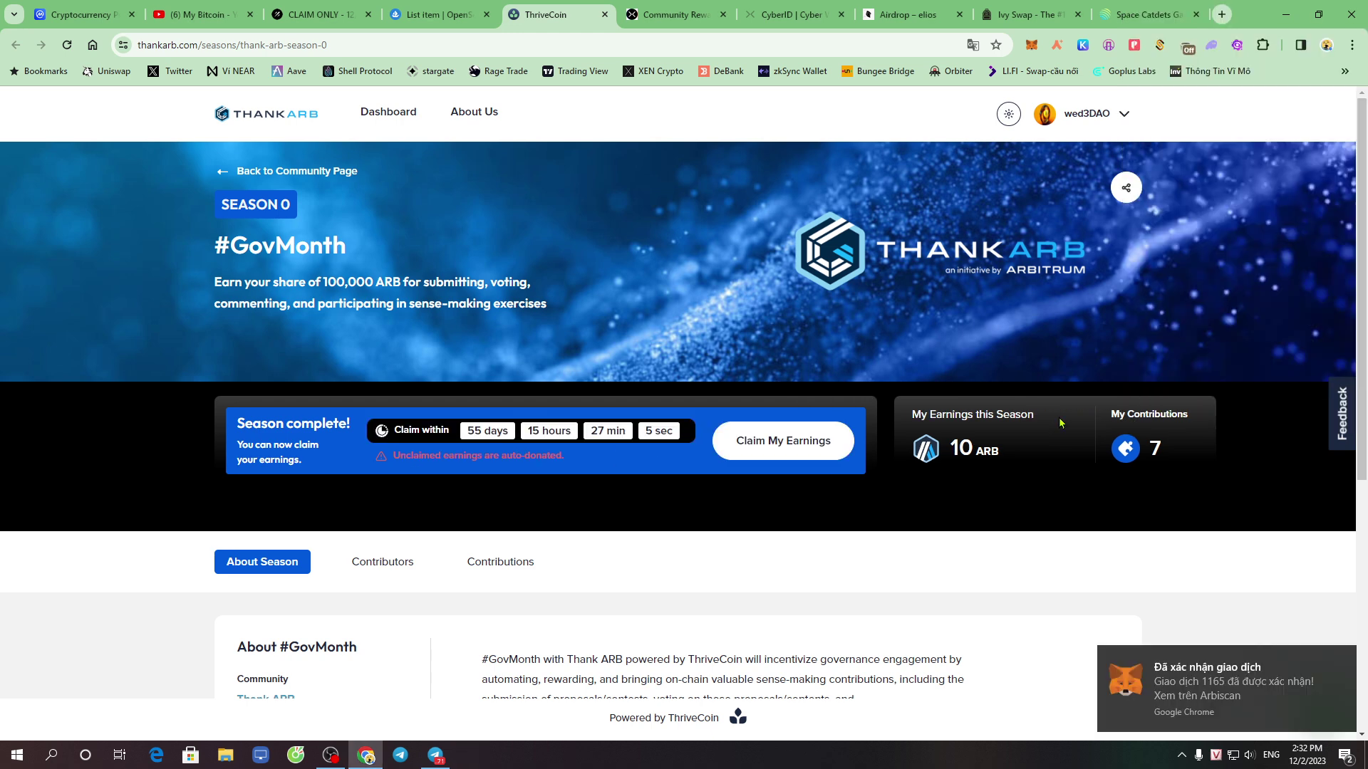
{"action": "left_click", "coordinate": [1192, 690]}
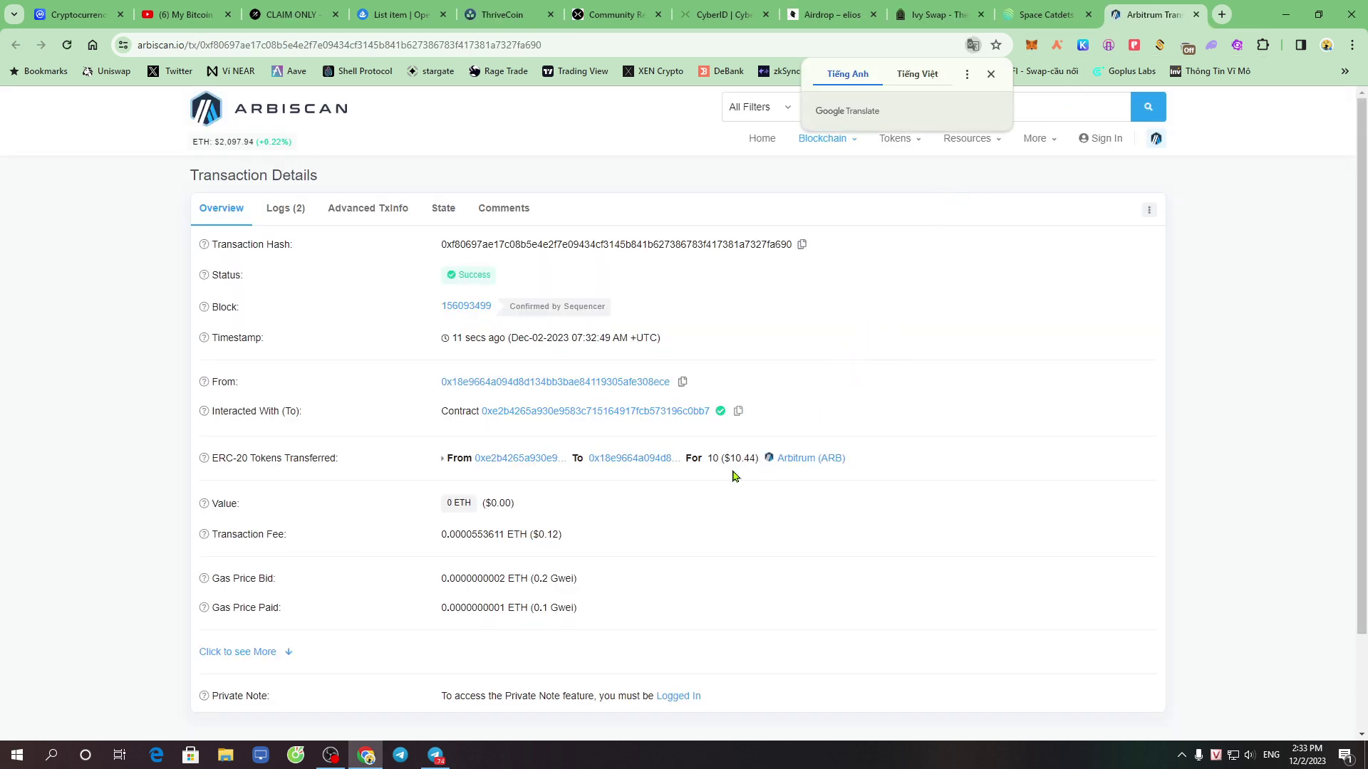
{"action": "left_click_drag", "start_coordinate": [699, 458], "coordinate": [770, 460]}
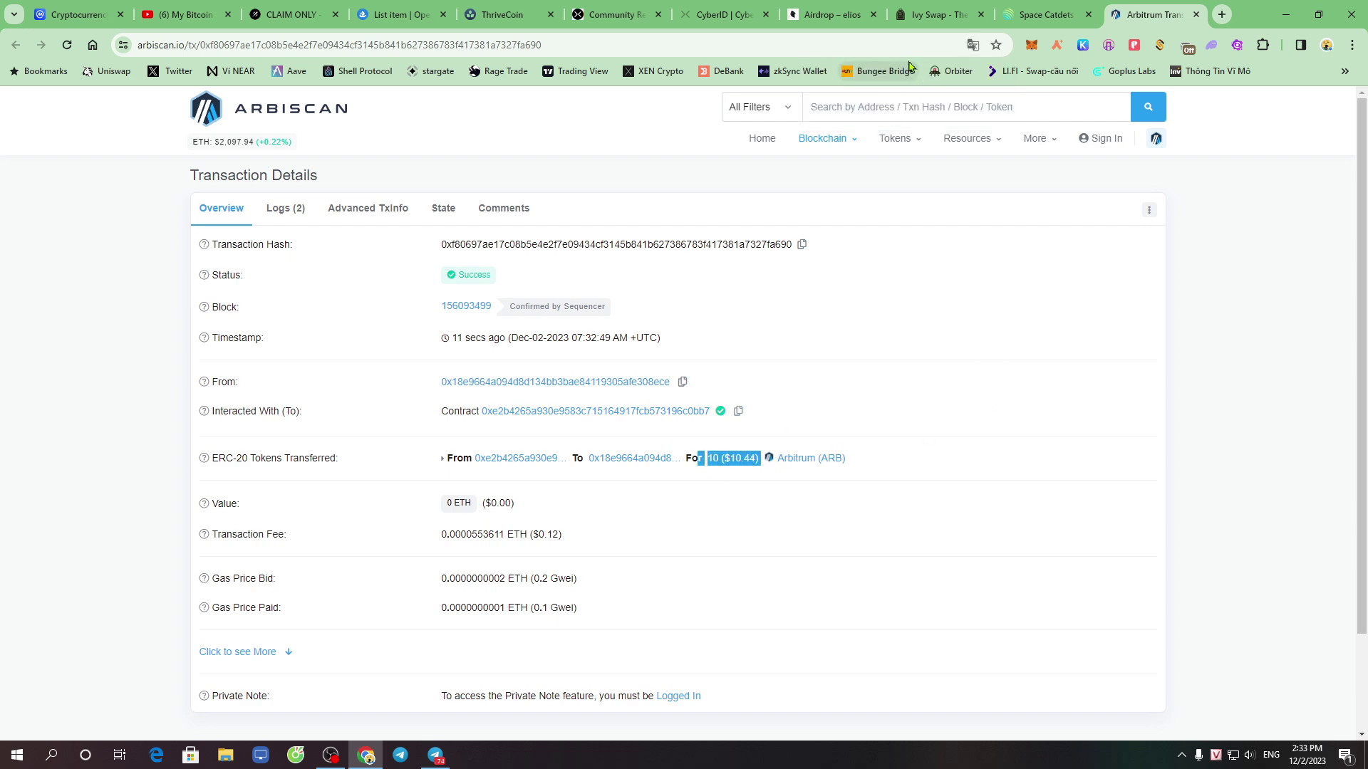
Return to the ThankARB season page, then switch to the OpenSea listing page
{"action": "left_click", "coordinate": [508, 6]}
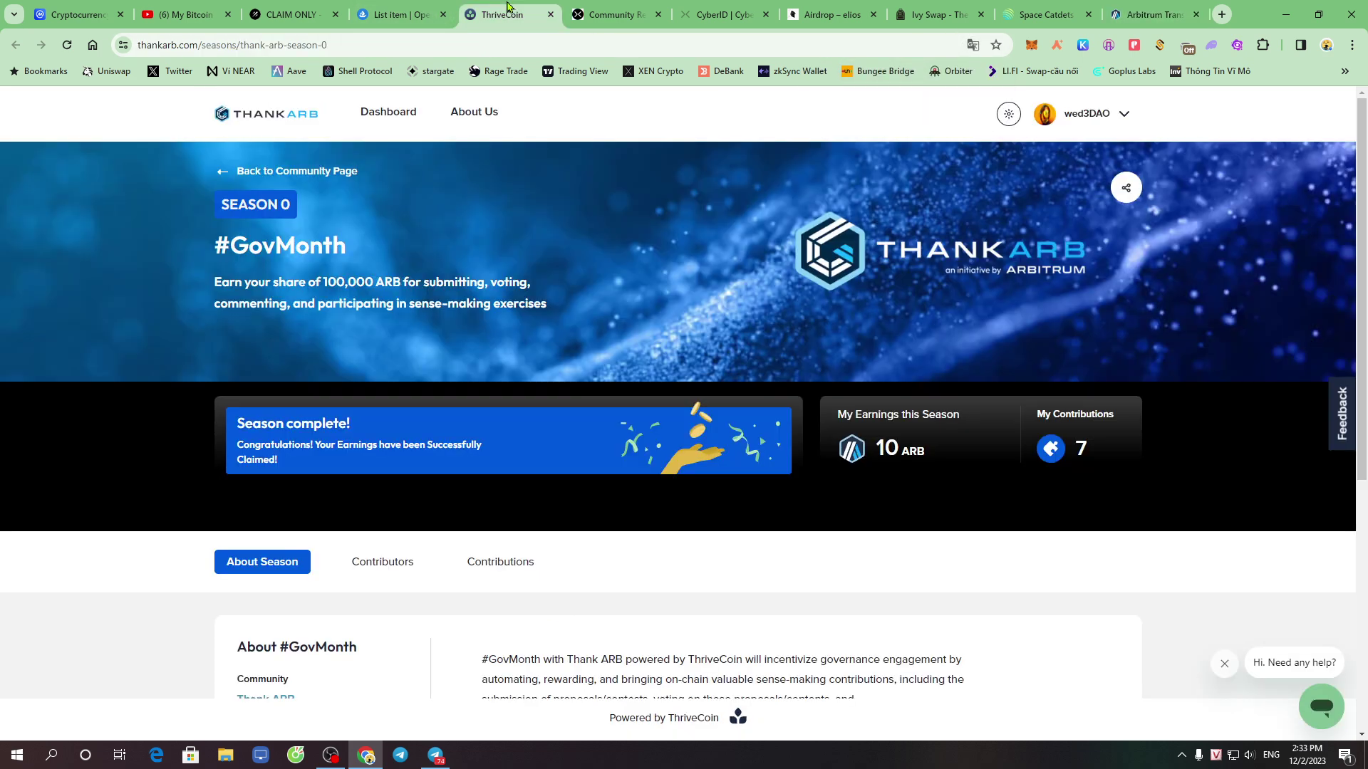
{"action": "scroll", "coordinate": [834, 470], "scroll_direction": "down", "scroll_amount": 6}
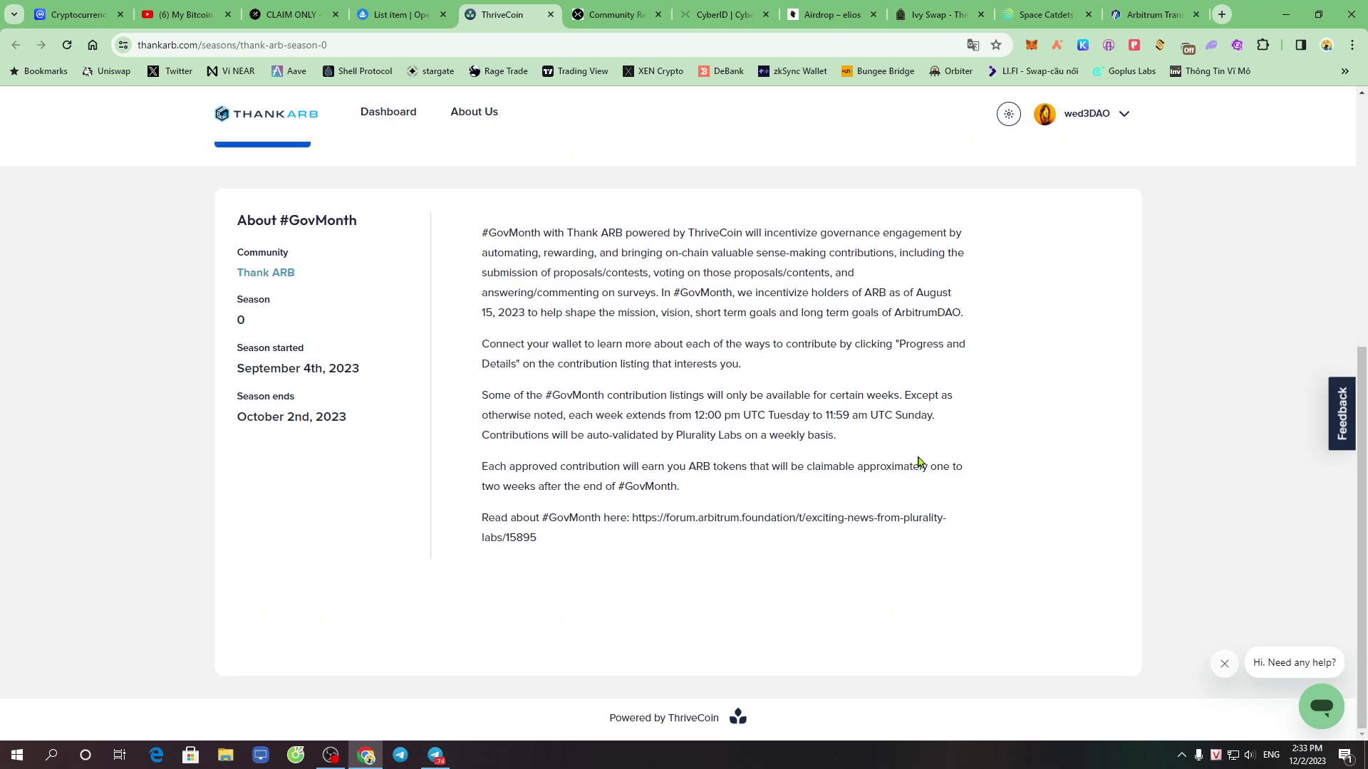
{"action": "scroll", "coordinate": [919, 461], "scroll_direction": "up", "scroll_amount": 6}
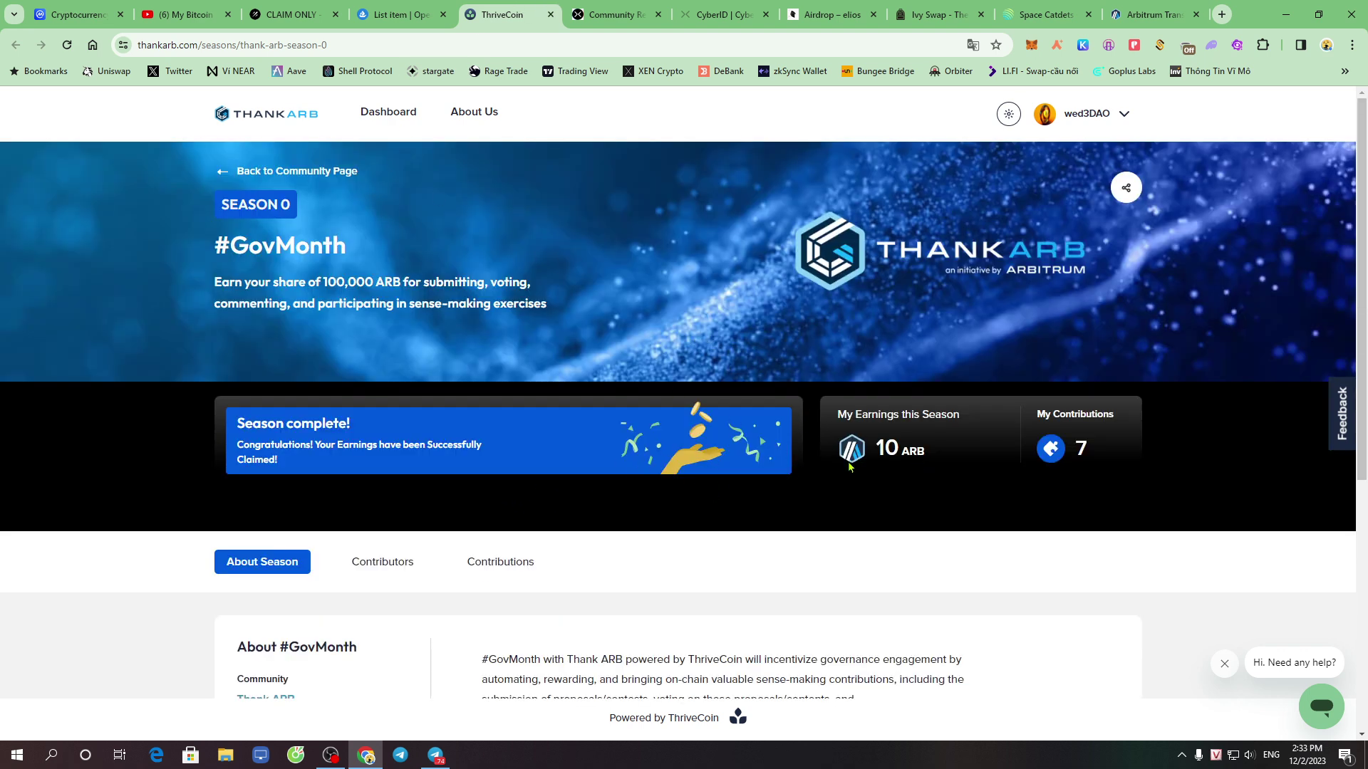
{"action": "left_click", "coordinate": [374, 12]}
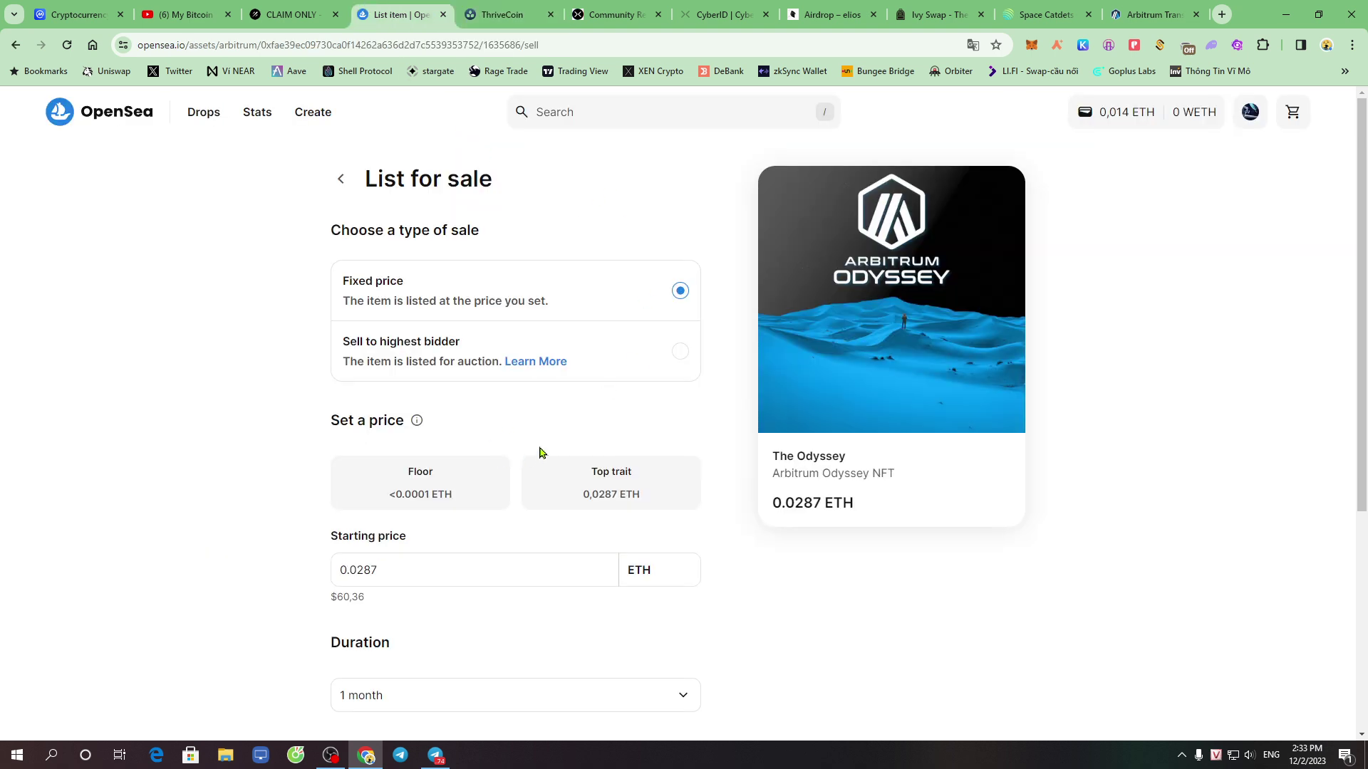
{"action": "scroll", "coordinate": [528, 456], "scroll_direction": "down", "scroll_amount": 5}
Complete The Odyssey listing at 0.0287 ETH, pass the security check, and open the approval's gas options
{"action": "left_click", "coordinate": [504, 708]}
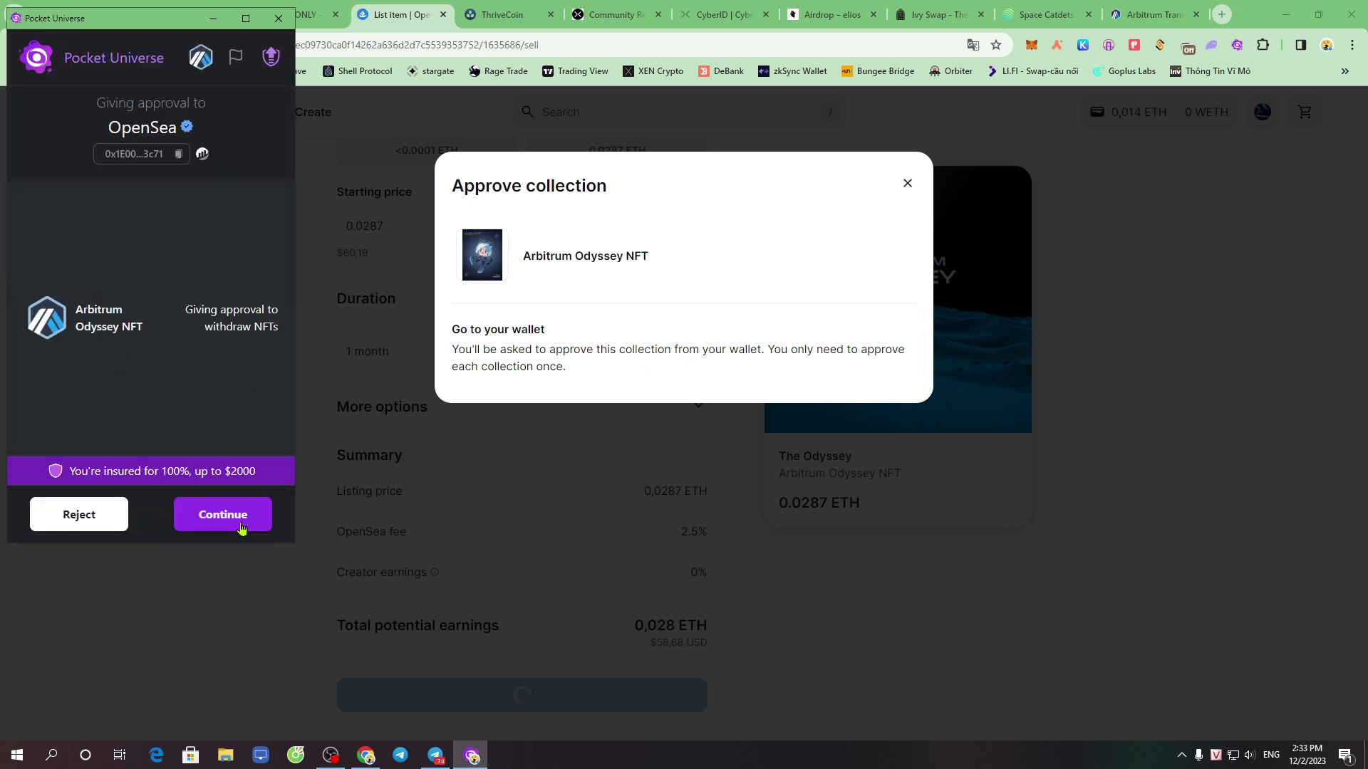
{"action": "left_click", "coordinate": [237, 519]}
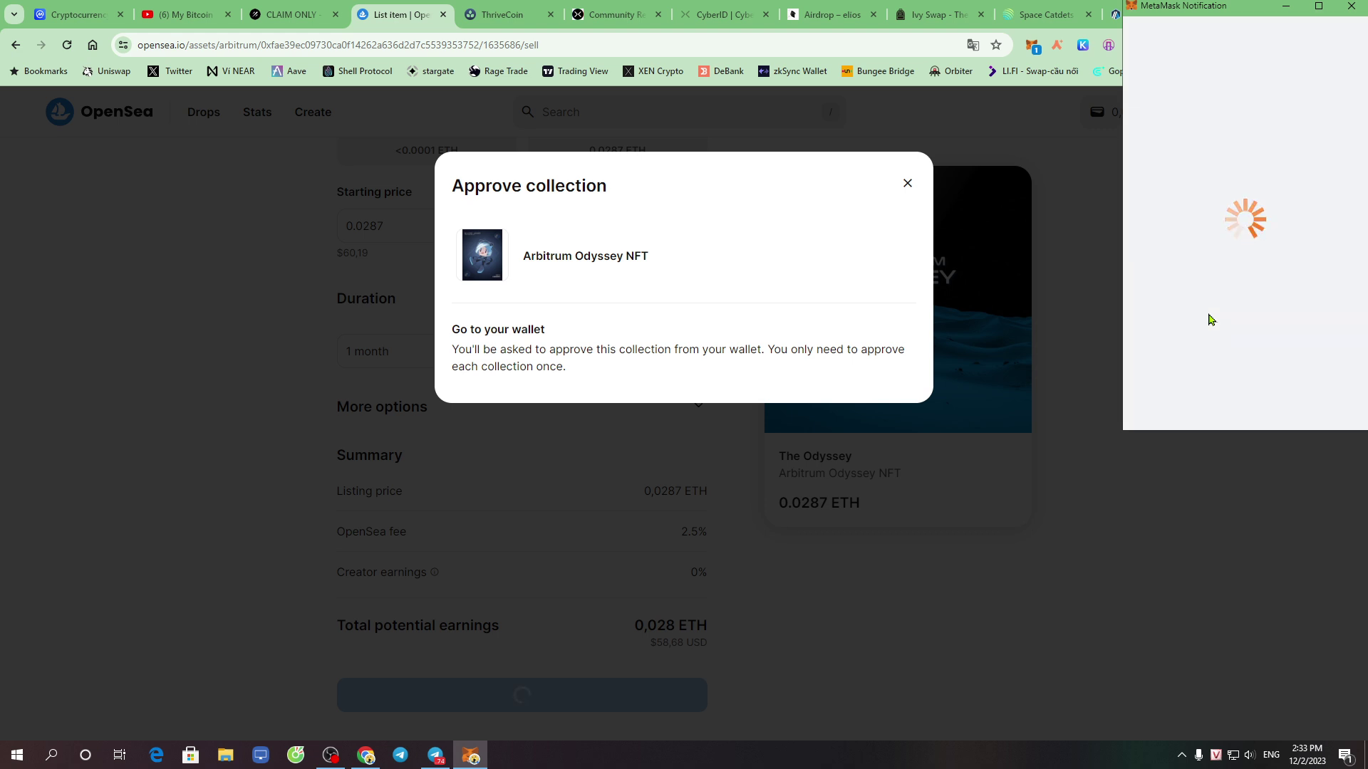
{"action": "scroll", "coordinate": [1235, 306], "scroll_direction": "down", "scroll_amount": 3}
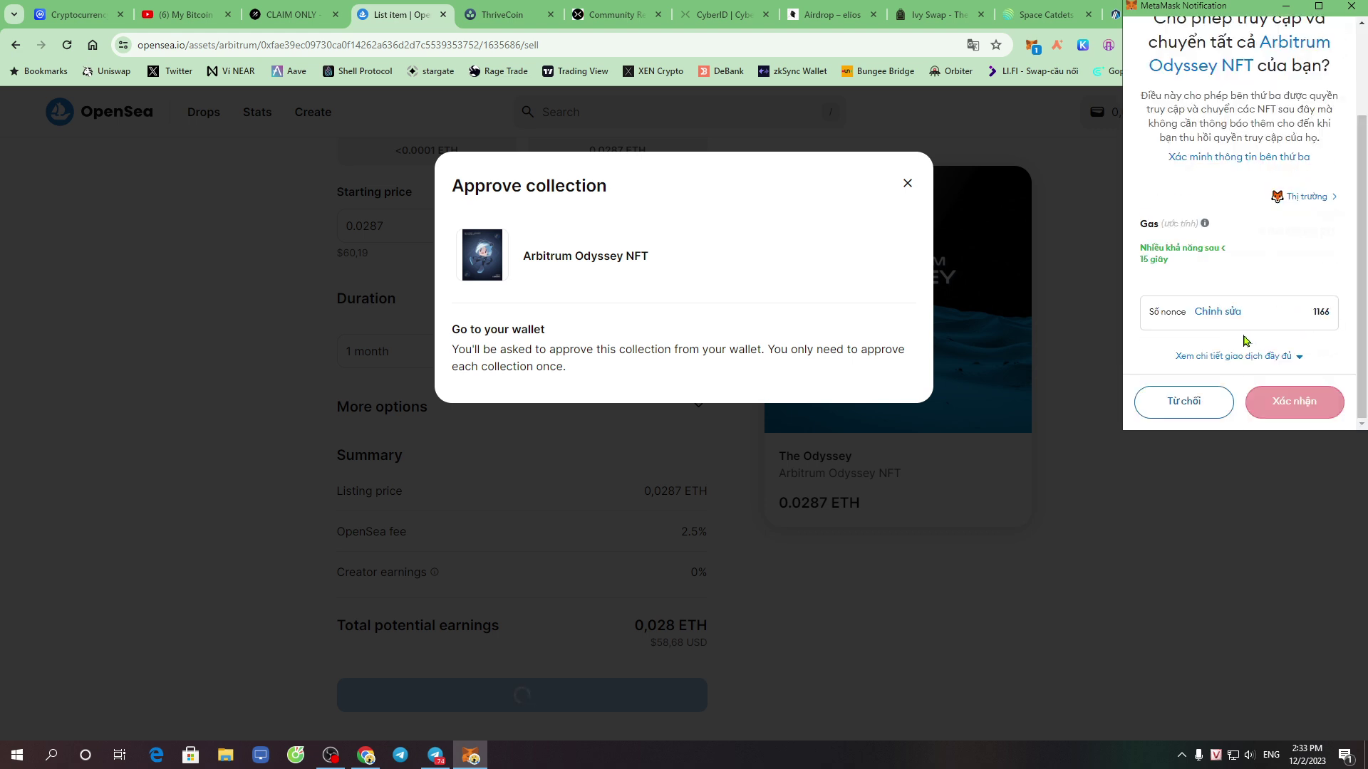
{"action": "scroll", "coordinate": [1267, 327], "scroll_direction": "up", "scroll_amount": 3}
{"action": "left_click_drag", "start_coordinate": [1274, 336], "coordinate": [1346, 321]}
{"action": "left_click", "coordinate": [1317, 322]}
{"action": "left_click", "coordinate": [1317, 321]}
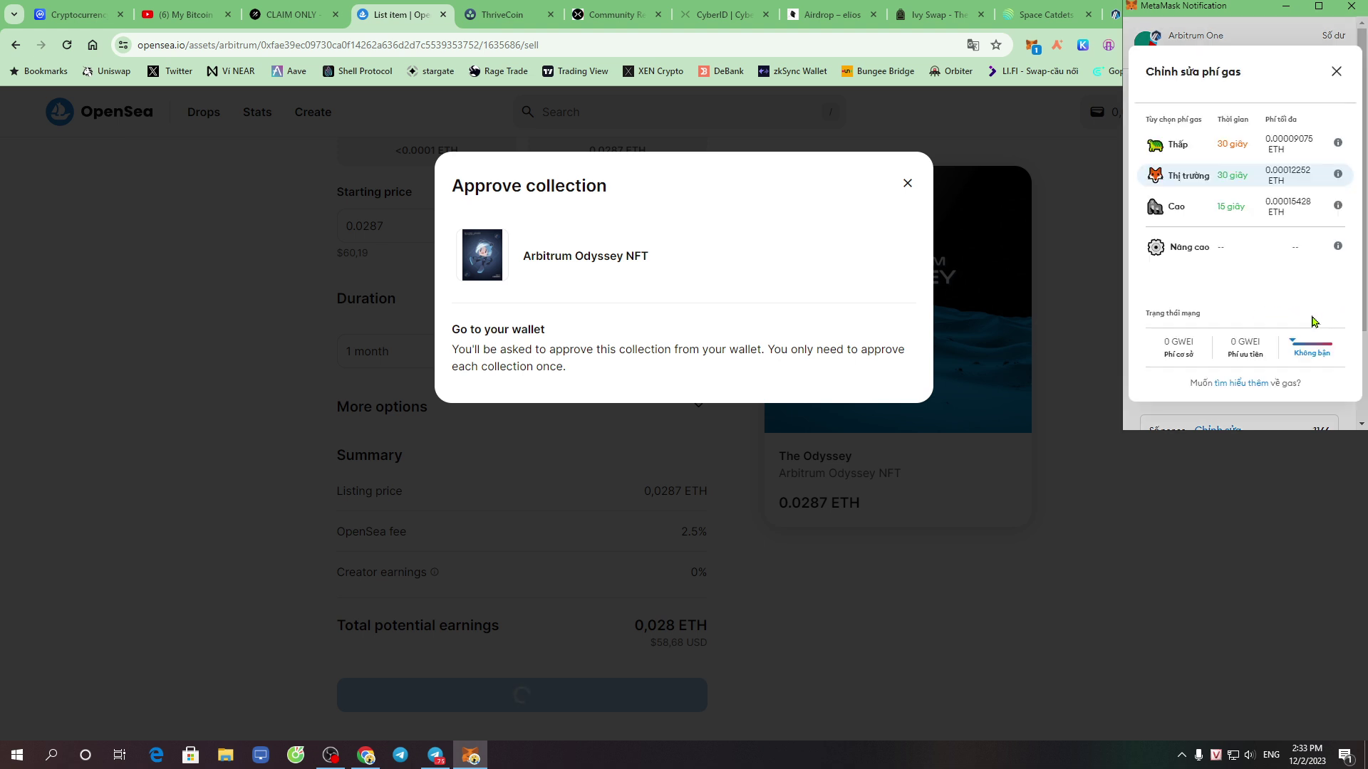
Set the approval's max base fee and priority fee to 0,2 GWEI and save
{"action": "left_click", "coordinate": [1202, 251]}
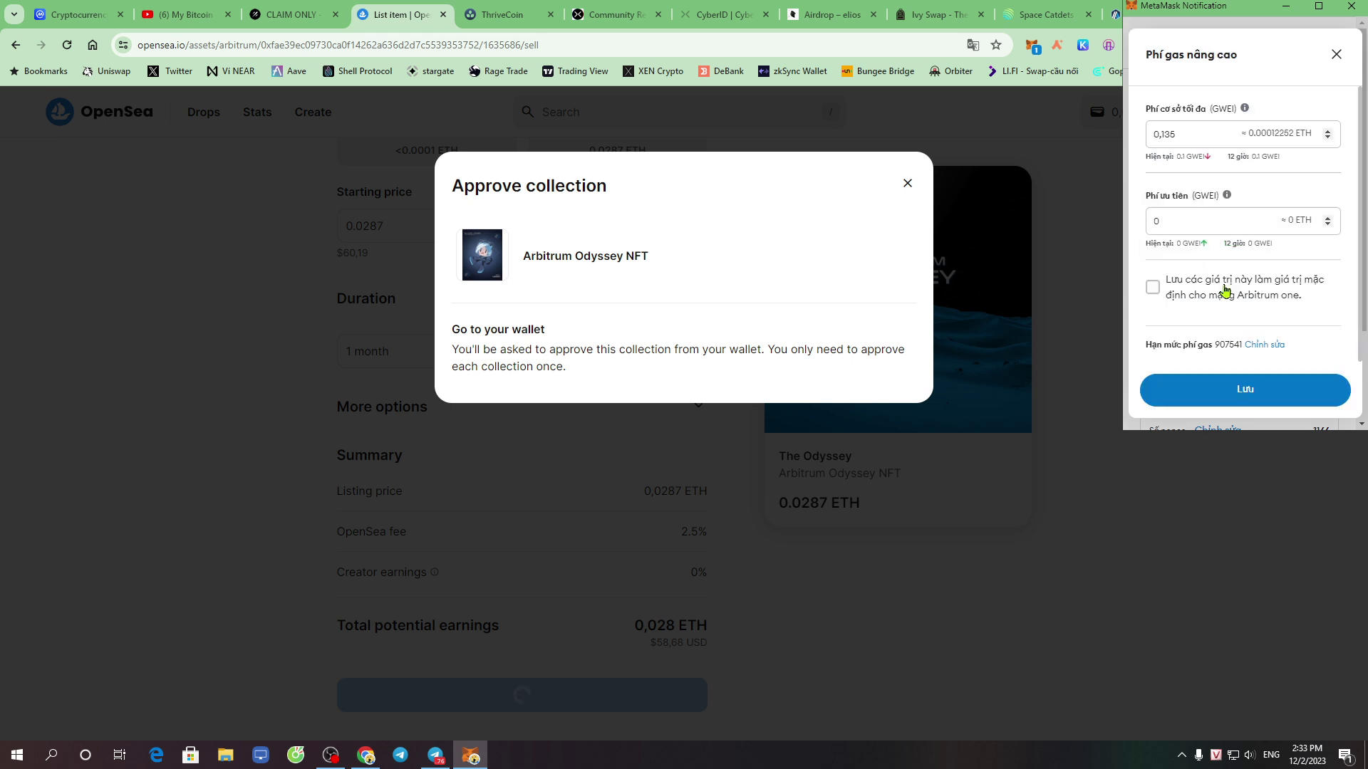
{"action": "double_click", "coordinate": [1157, 135]}
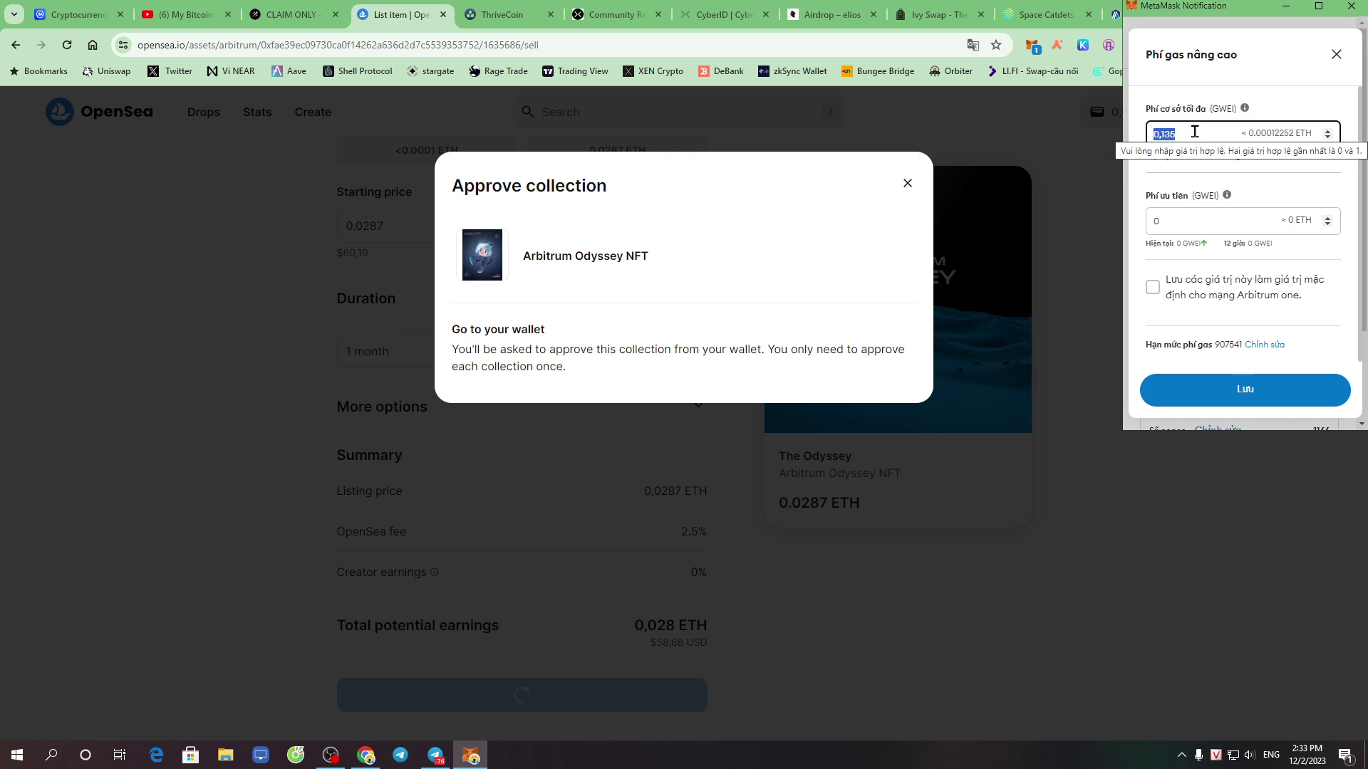
{"action": "type", "text": "0"}
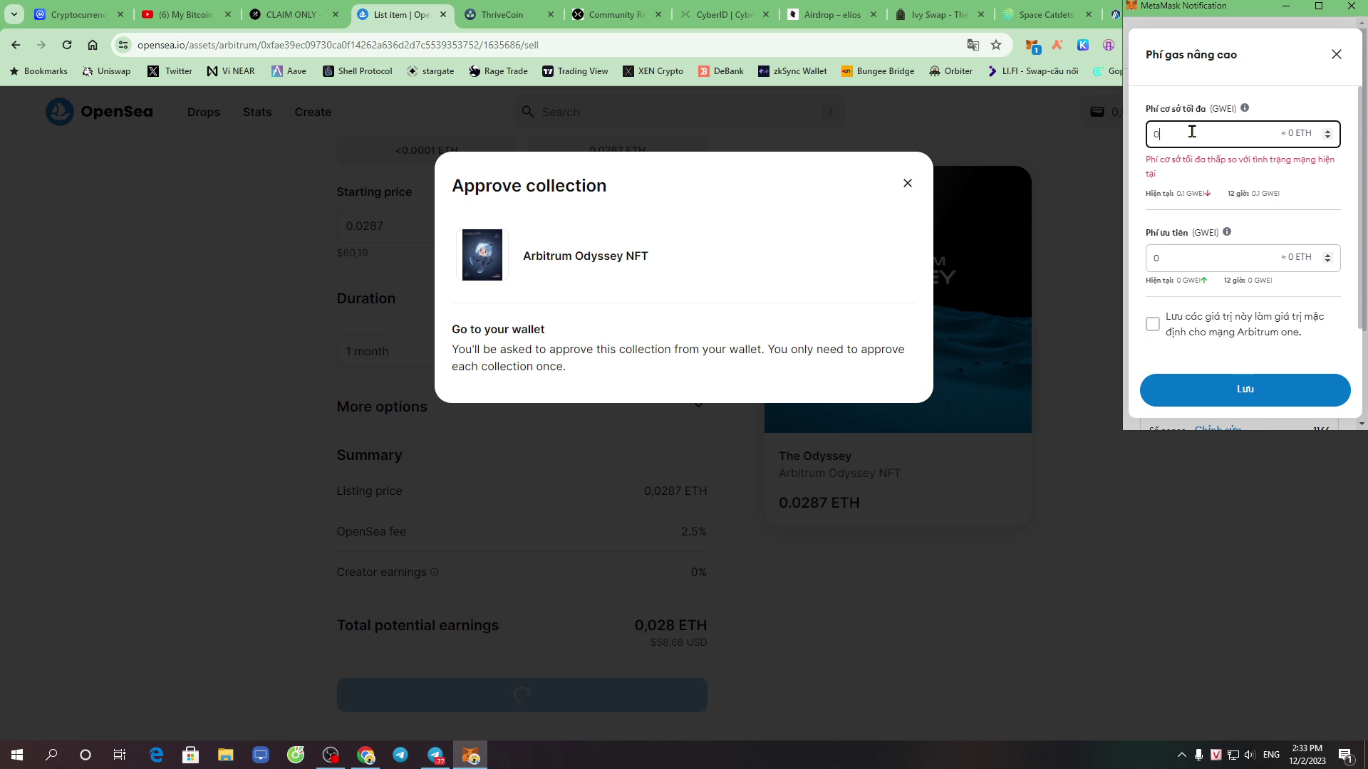
{"action": "type", "text": ",2"}
{"action": "left_click", "coordinate": [1178, 223]}
{"action": "type", "text": ",2"}
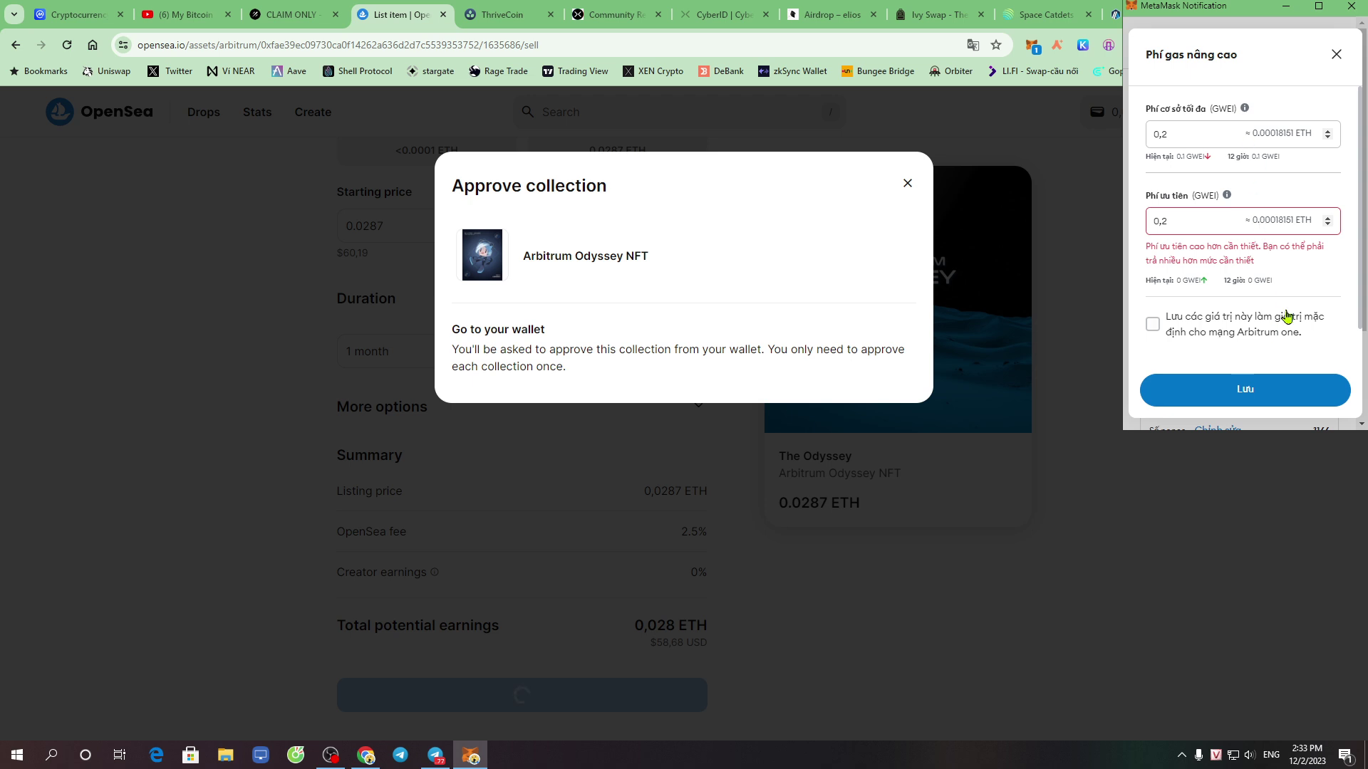
{"action": "left_click", "coordinate": [1240, 400]}
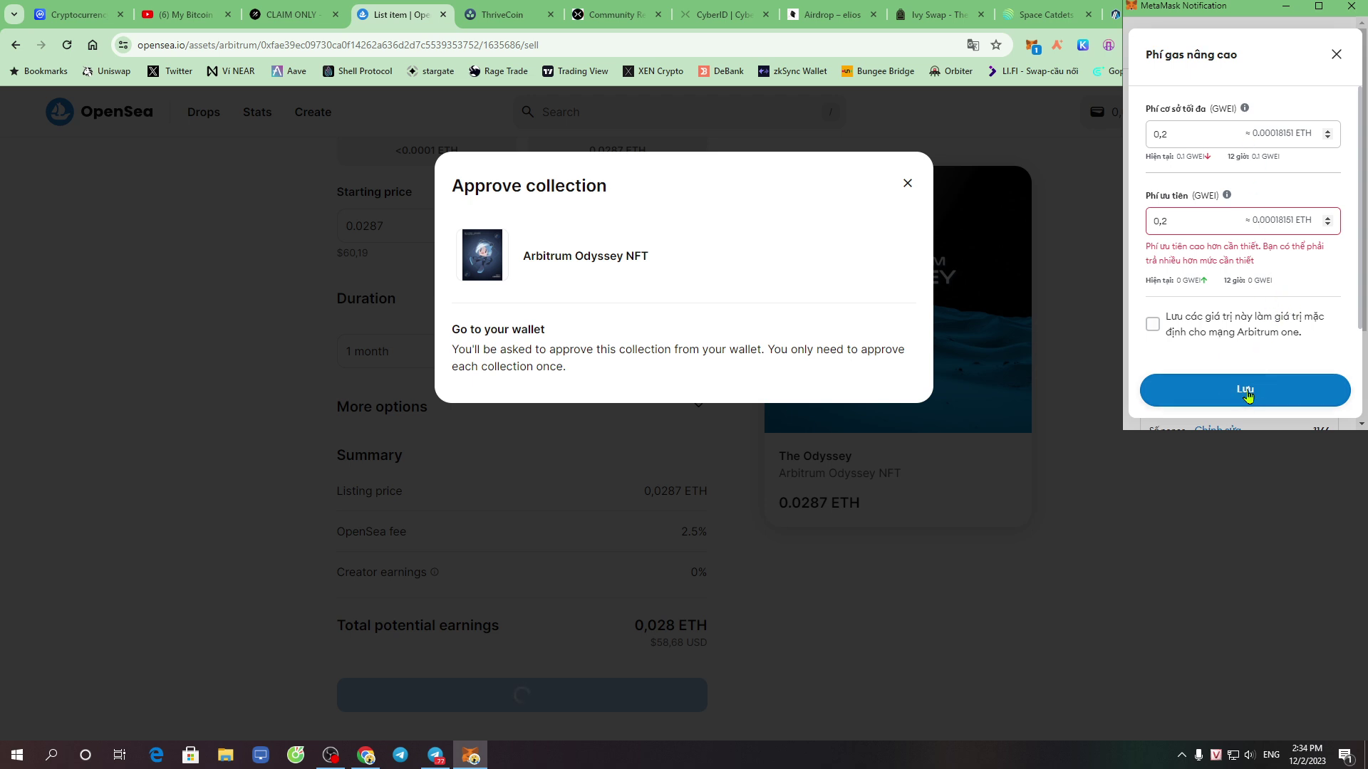
Reject the collection approval, close its dialog, and check the 10 ARB claimed on ThankARB
{"action": "scroll", "coordinate": [1227, 339], "scroll_direction": "down", "scroll_amount": 2}
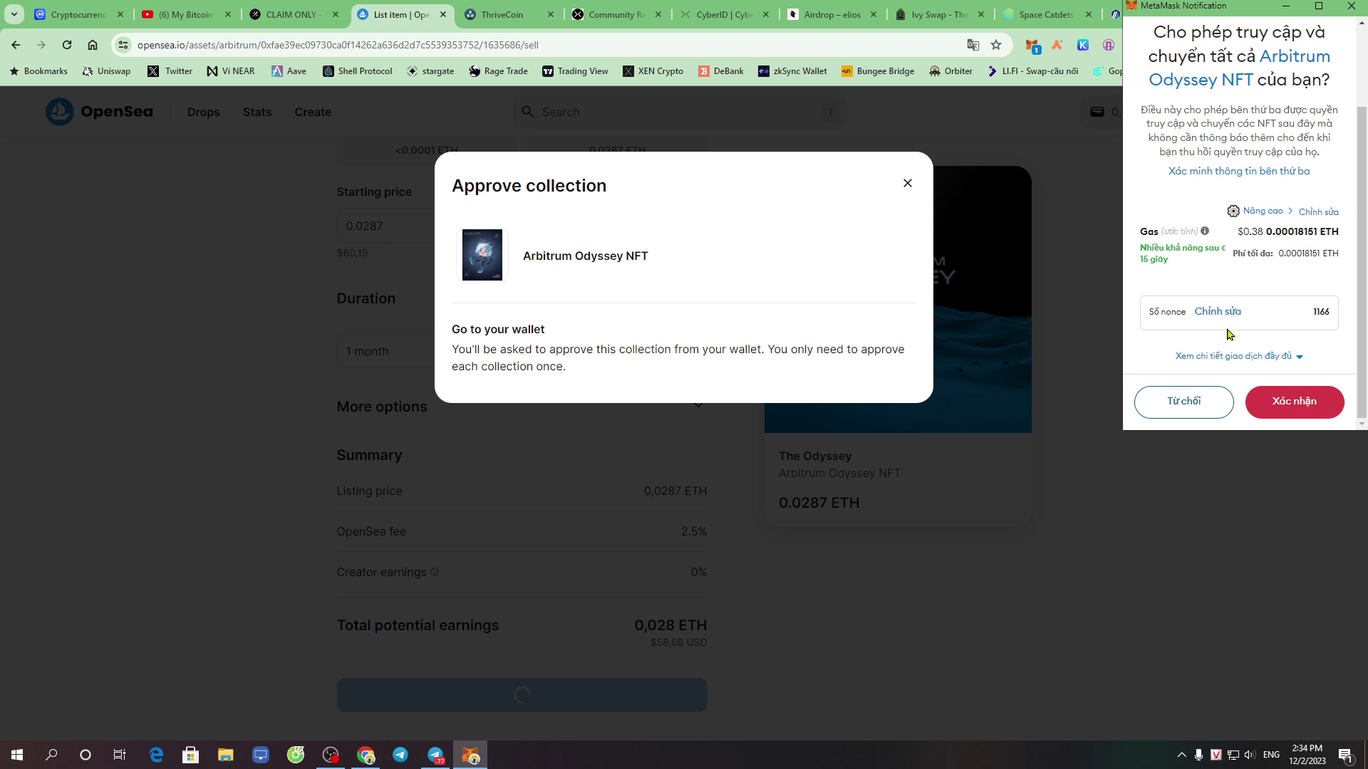
{"action": "left_click", "coordinate": [1184, 404]}
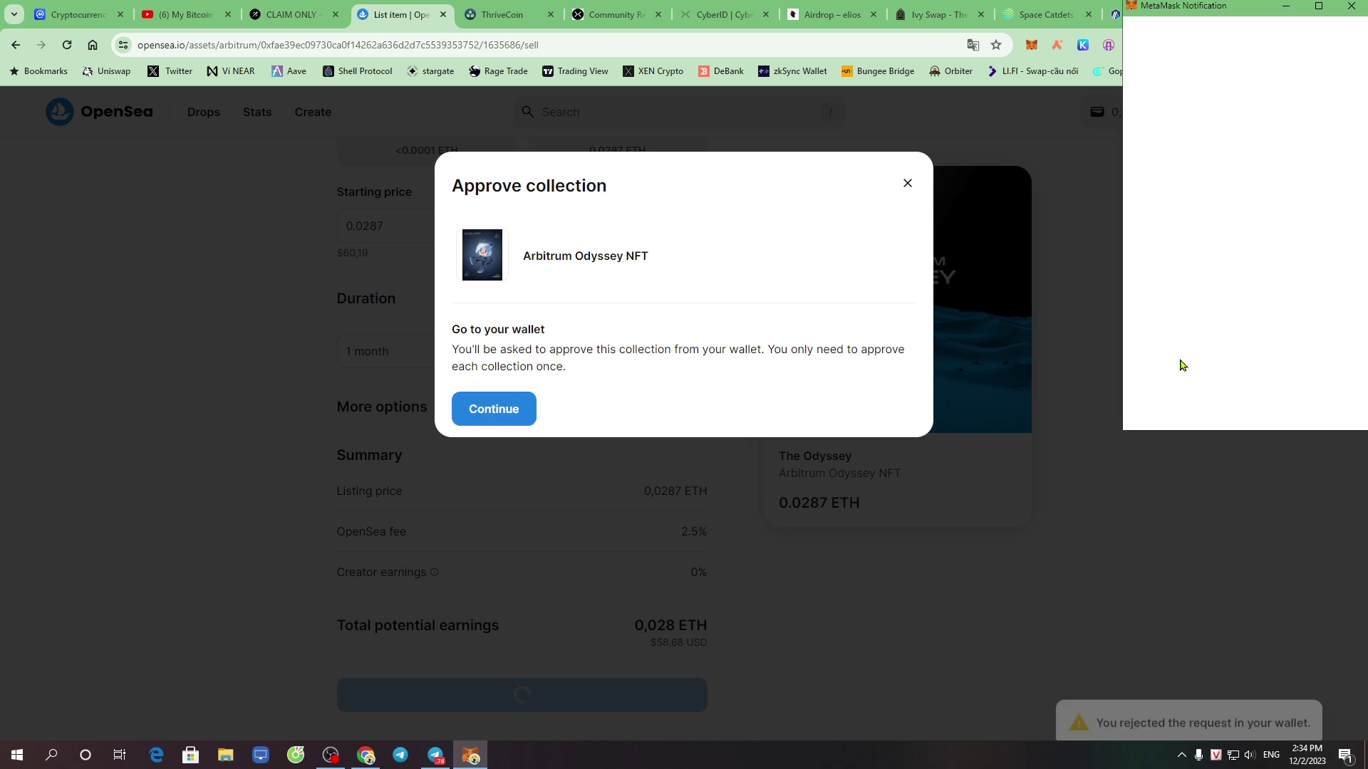
{"action": "left_click", "coordinate": [907, 185]}
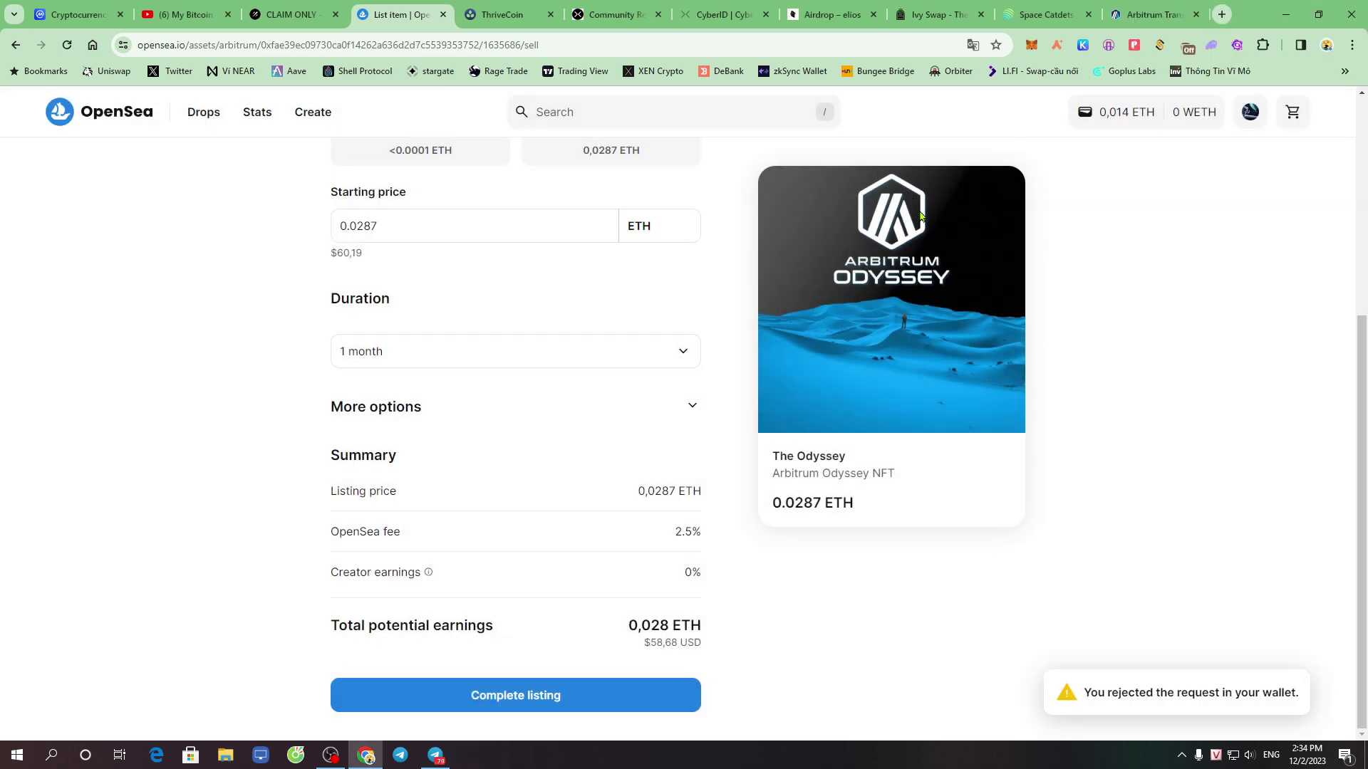
{"action": "left_click", "coordinate": [502, 14]}
{"action": "left_click_drag", "start_coordinate": [878, 460], "coordinate": [924, 454]}
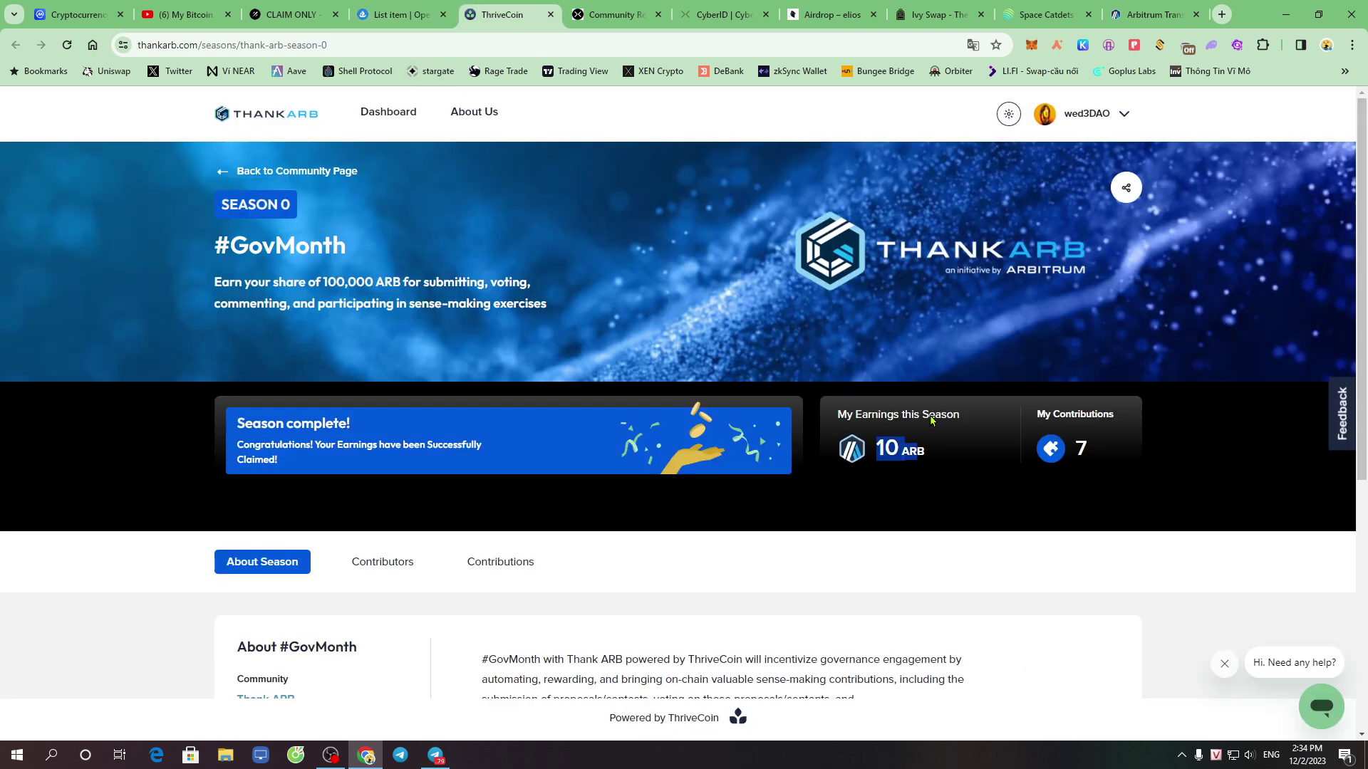
Open MetaMask's token list and scroll down to the 87.91859 ARB Arbitrum balance
{"action": "left_click", "coordinate": [1031, 46]}
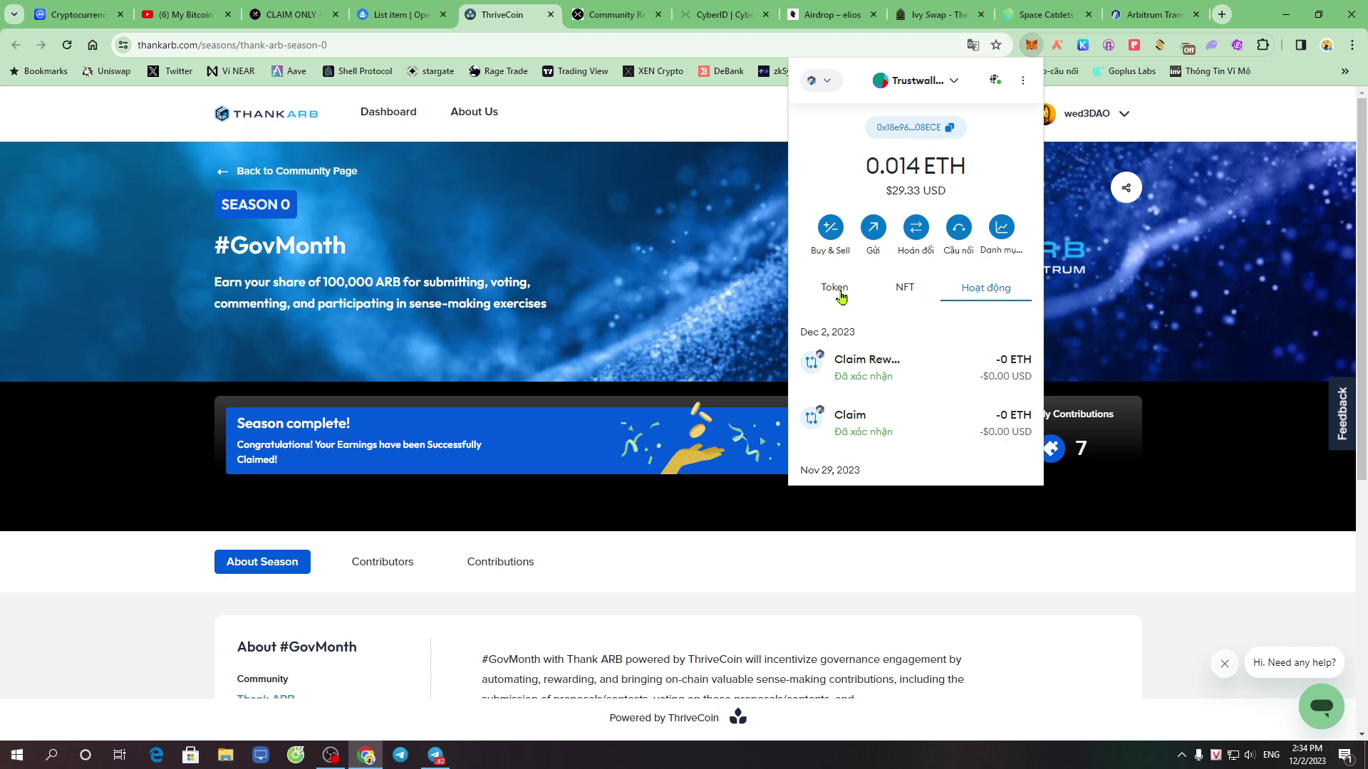
{"action": "left_click", "coordinate": [838, 292]}
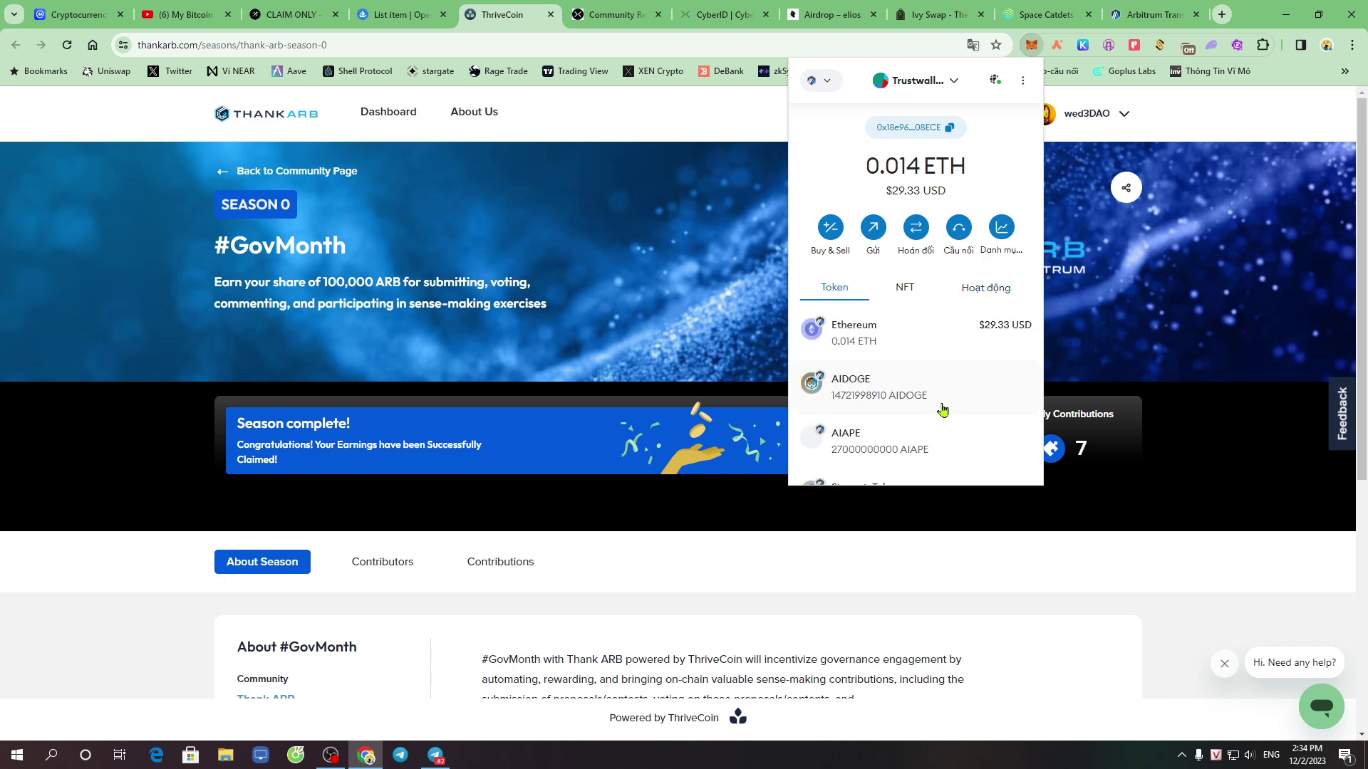
{"action": "scroll", "coordinate": [938, 421], "scroll_direction": "down", "scroll_amount": 3}
{"action": "scroll", "coordinate": [939, 421], "scroll_direction": "down", "scroll_amount": 3}
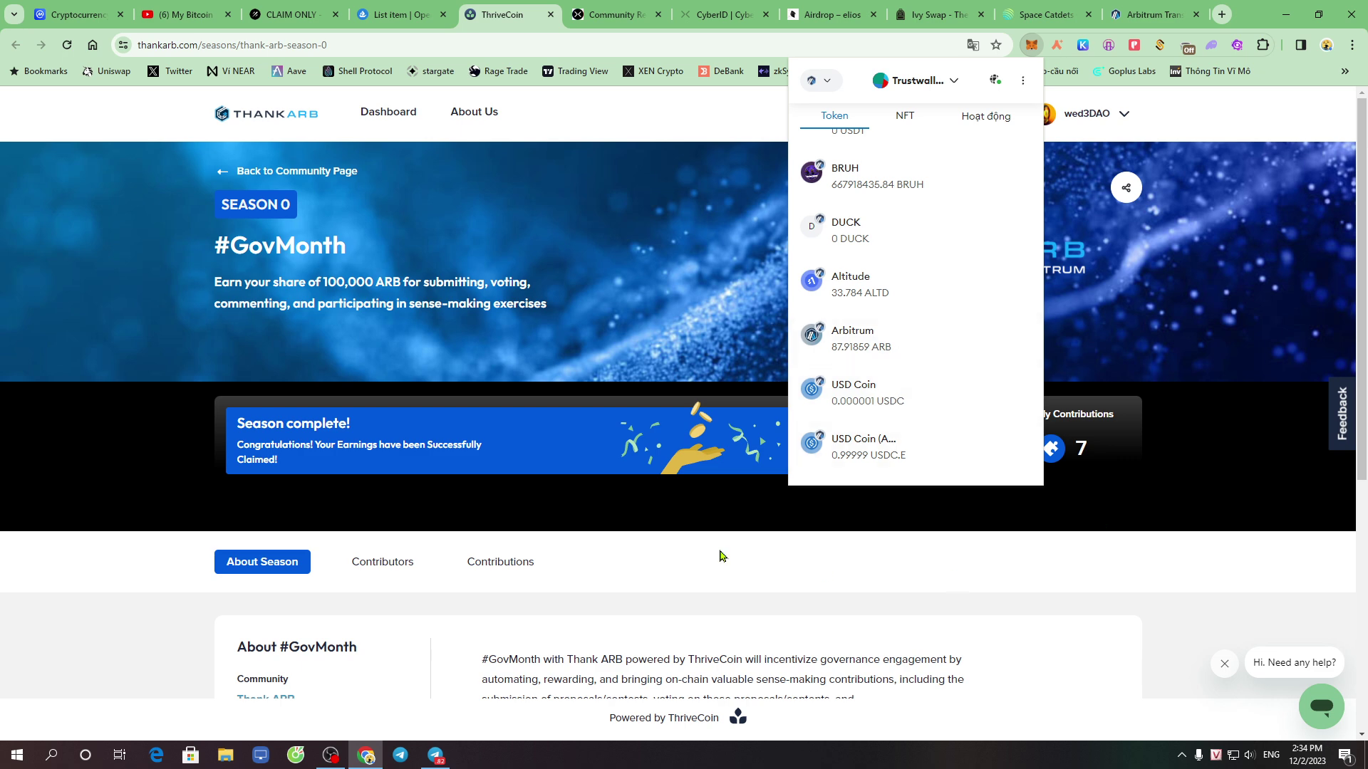
Follow the claim to the ARB token page and the holder's Internal Txns, then close Arbiscan
{"action": "left_click", "coordinate": [1150, 14]}
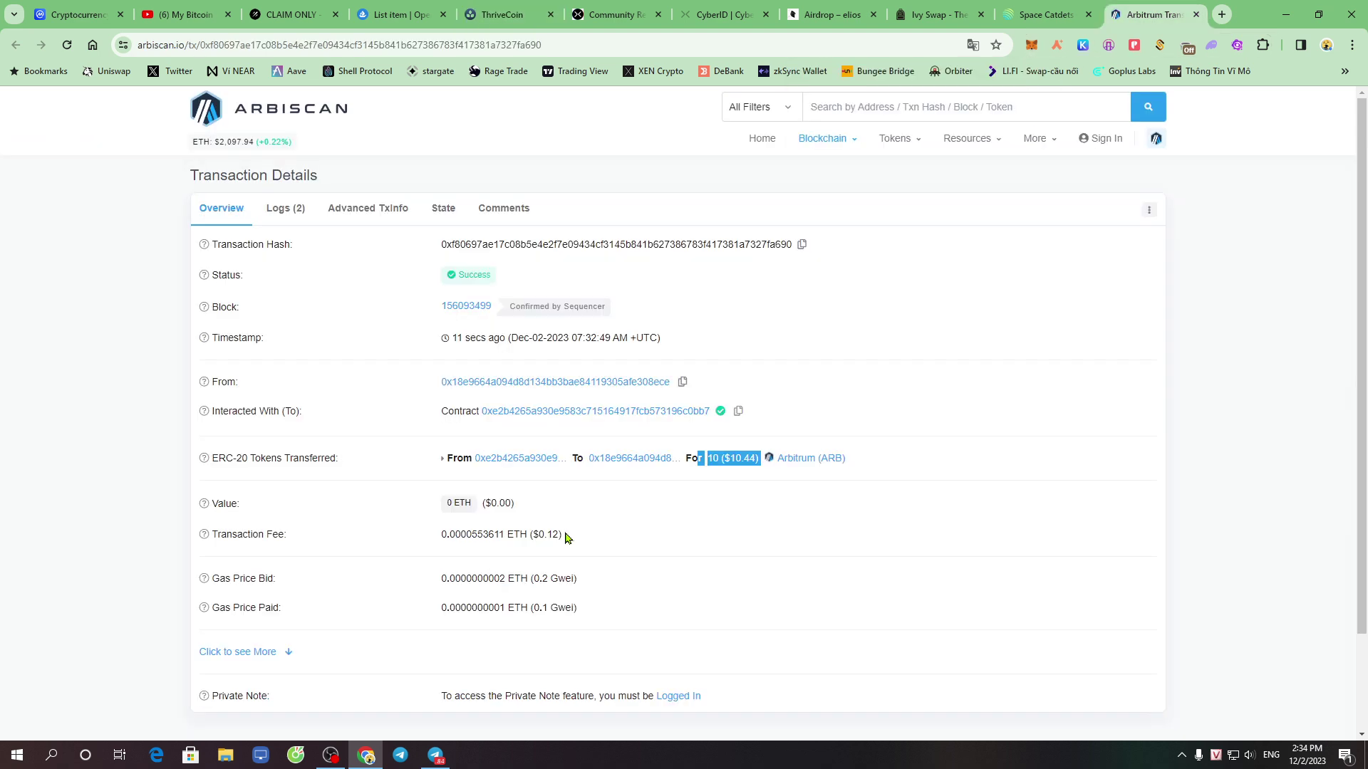
{"action": "left_click", "coordinate": [904, 472]}
{"action": "left_click", "coordinate": [621, 463]}
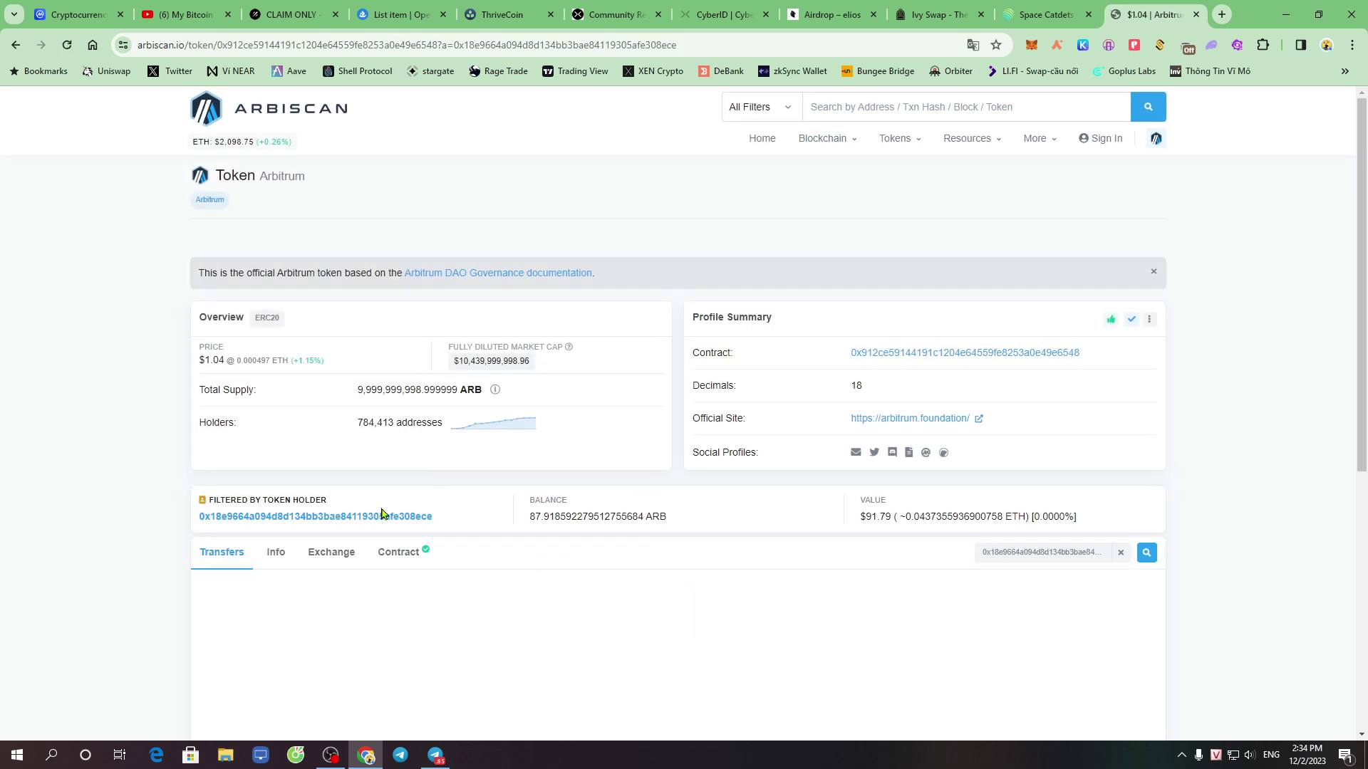
{"action": "left_click", "coordinate": [327, 522]}
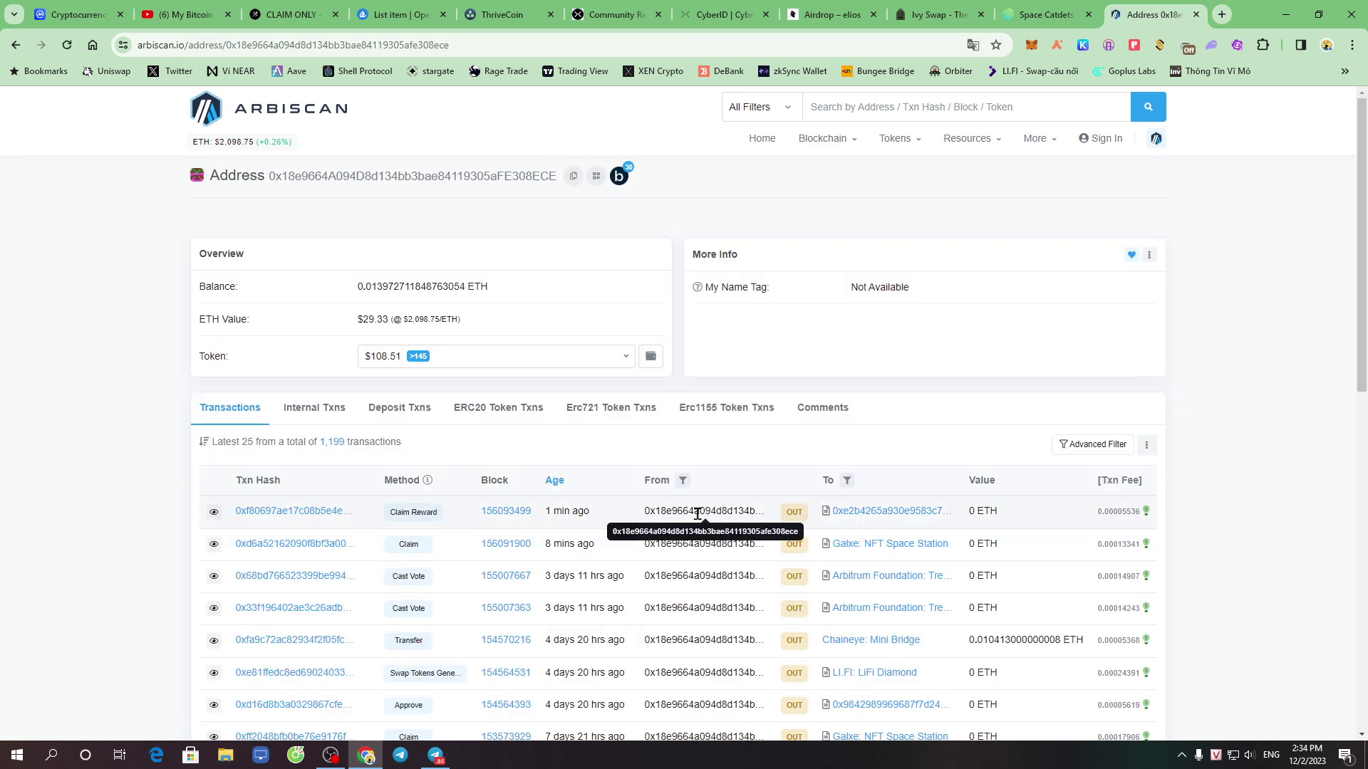
{"action": "left_click", "coordinate": [396, 416]}
{"action": "left_click", "coordinate": [328, 413]}
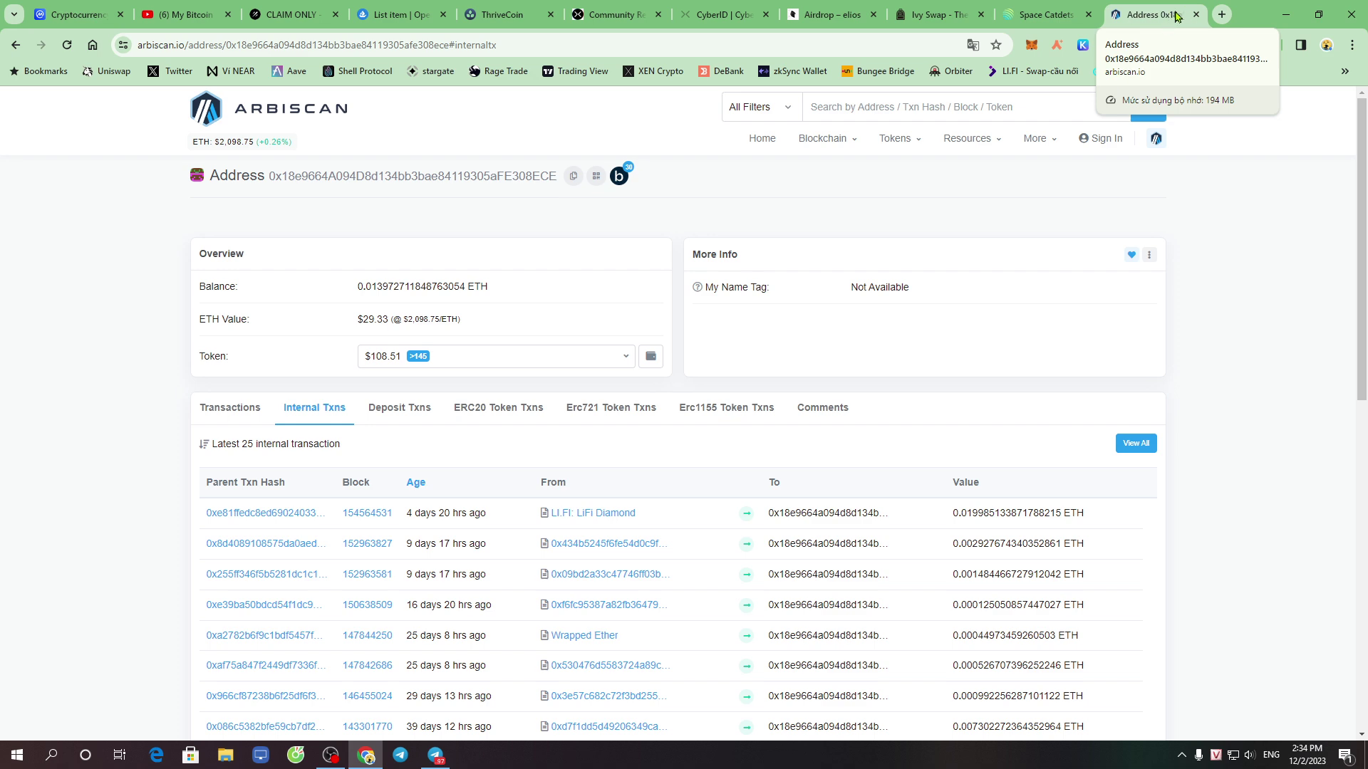
{"action": "left_click", "coordinate": [1196, 15]}
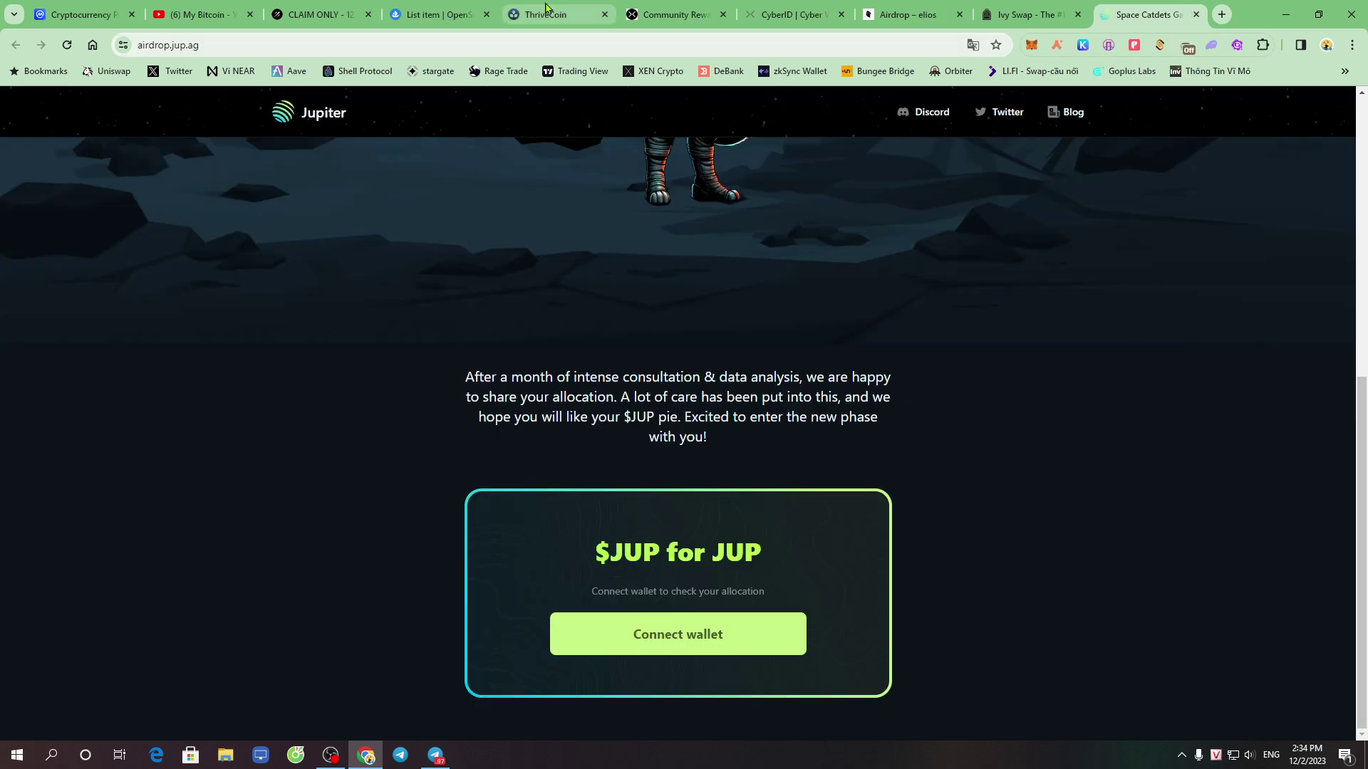
View the ThankARB and Community Rewards tabs, then move the CyberID tab ahead of Community Rewards
{"action": "left_click", "coordinate": [545, 13]}
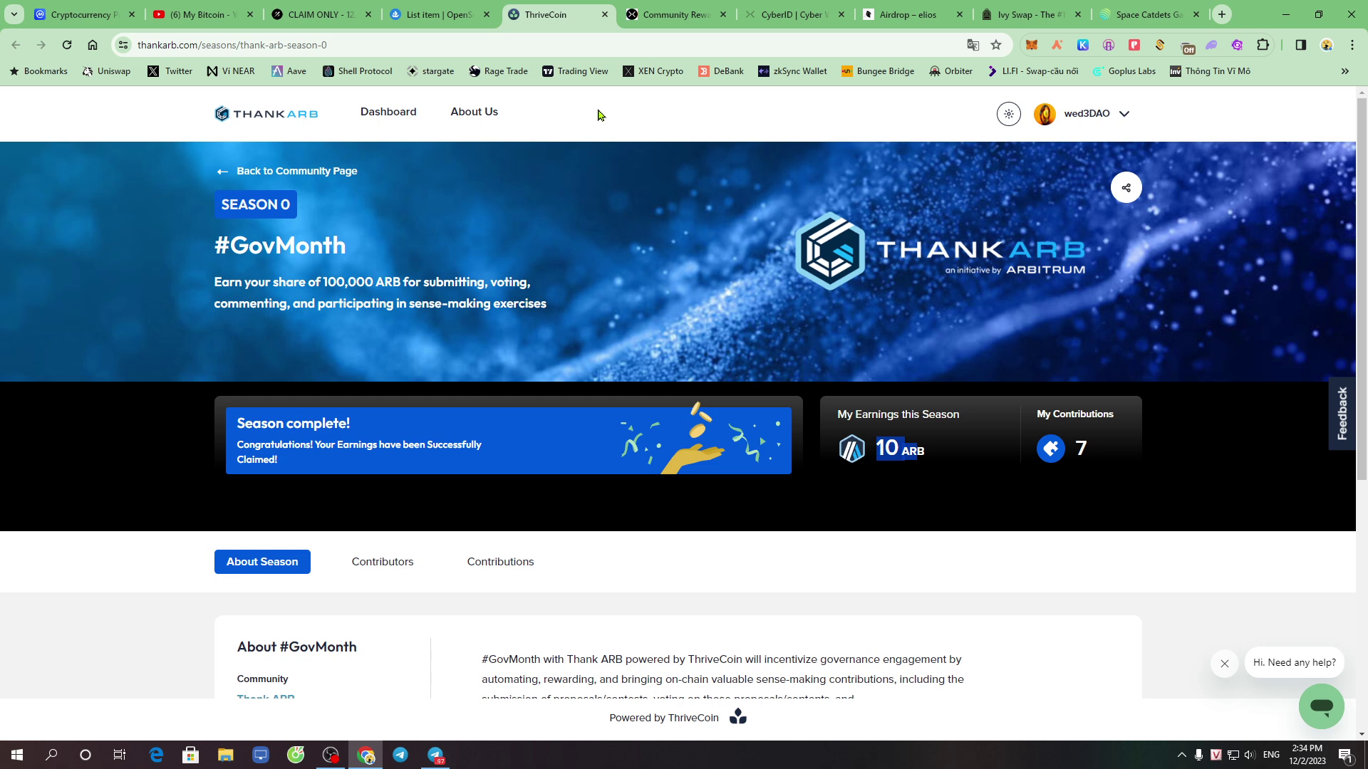
{"action": "left_click", "coordinate": [669, 20]}
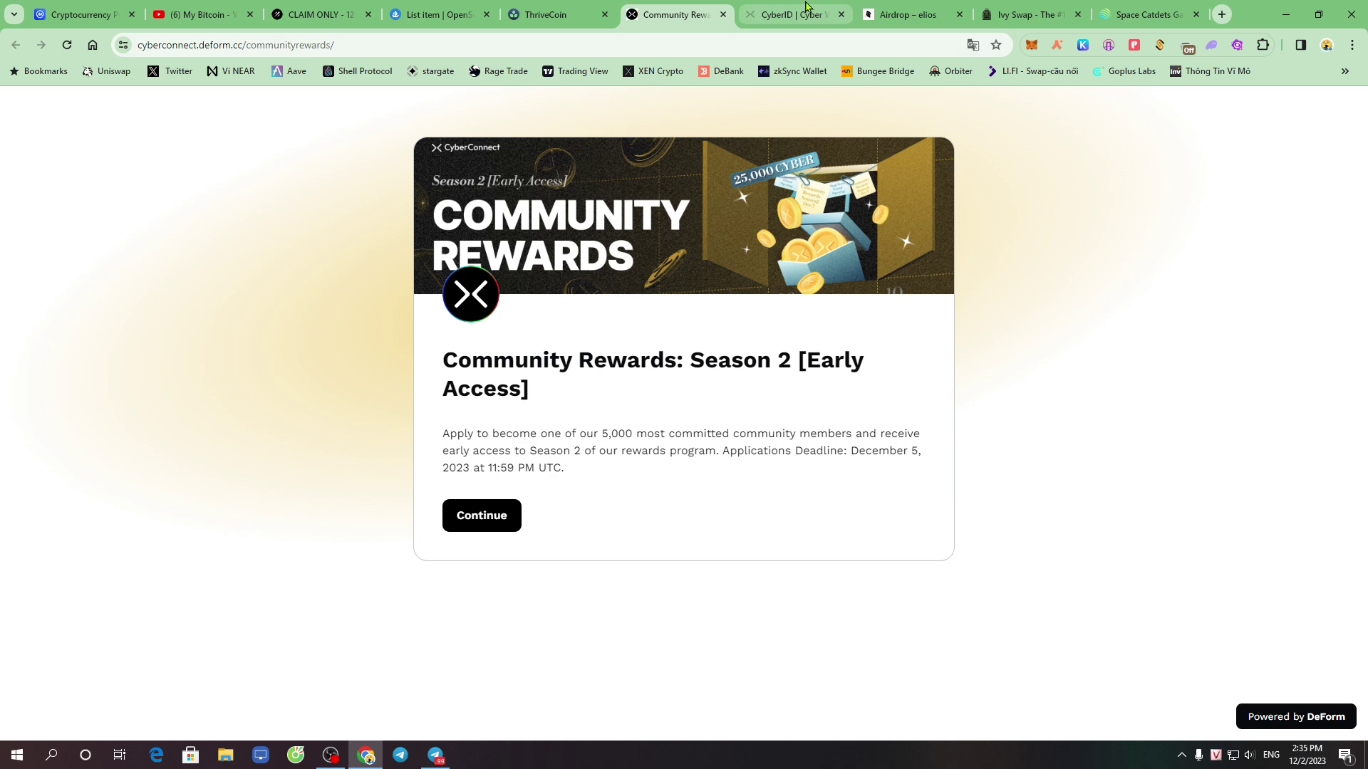
{"action": "left_click_drag", "start_coordinate": [806, 7], "coordinate": [675, 6]}
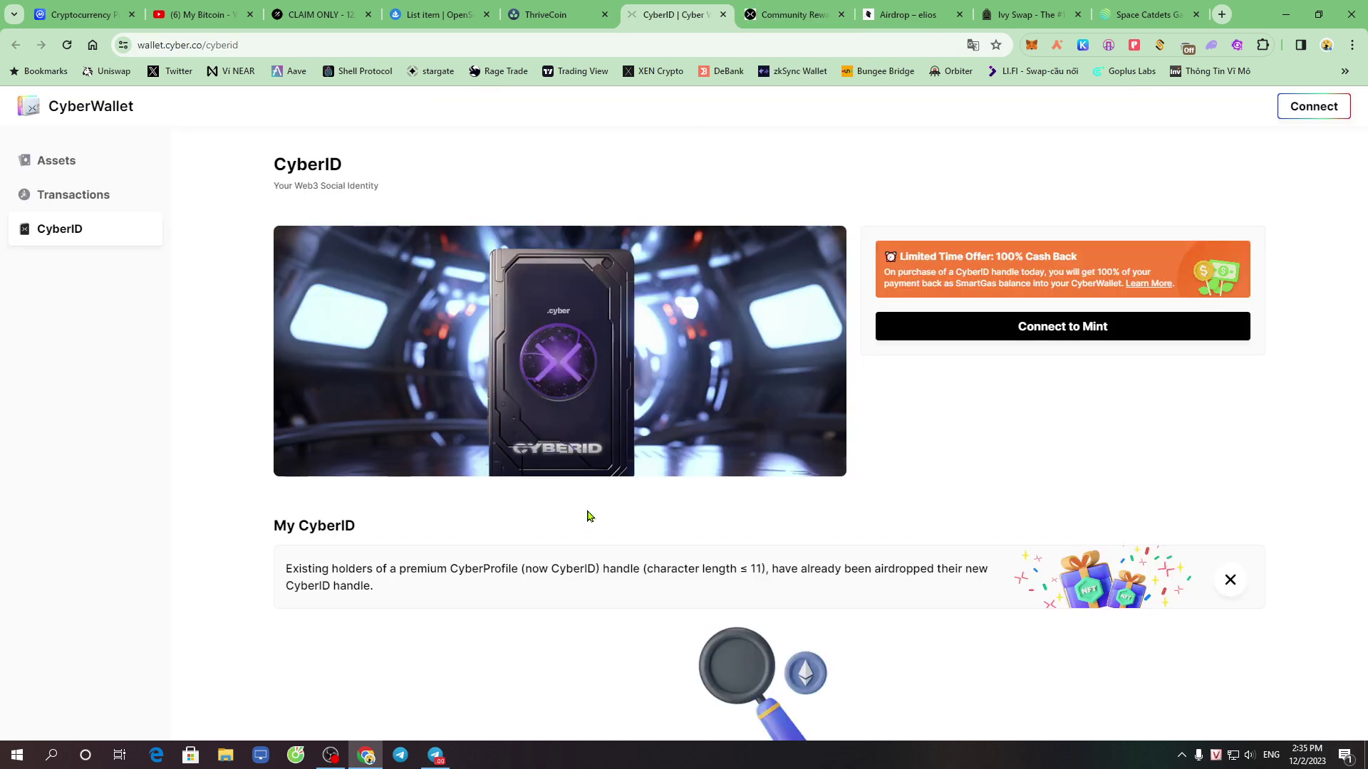
{"action": "left_click", "coordinate": [435, 755]}
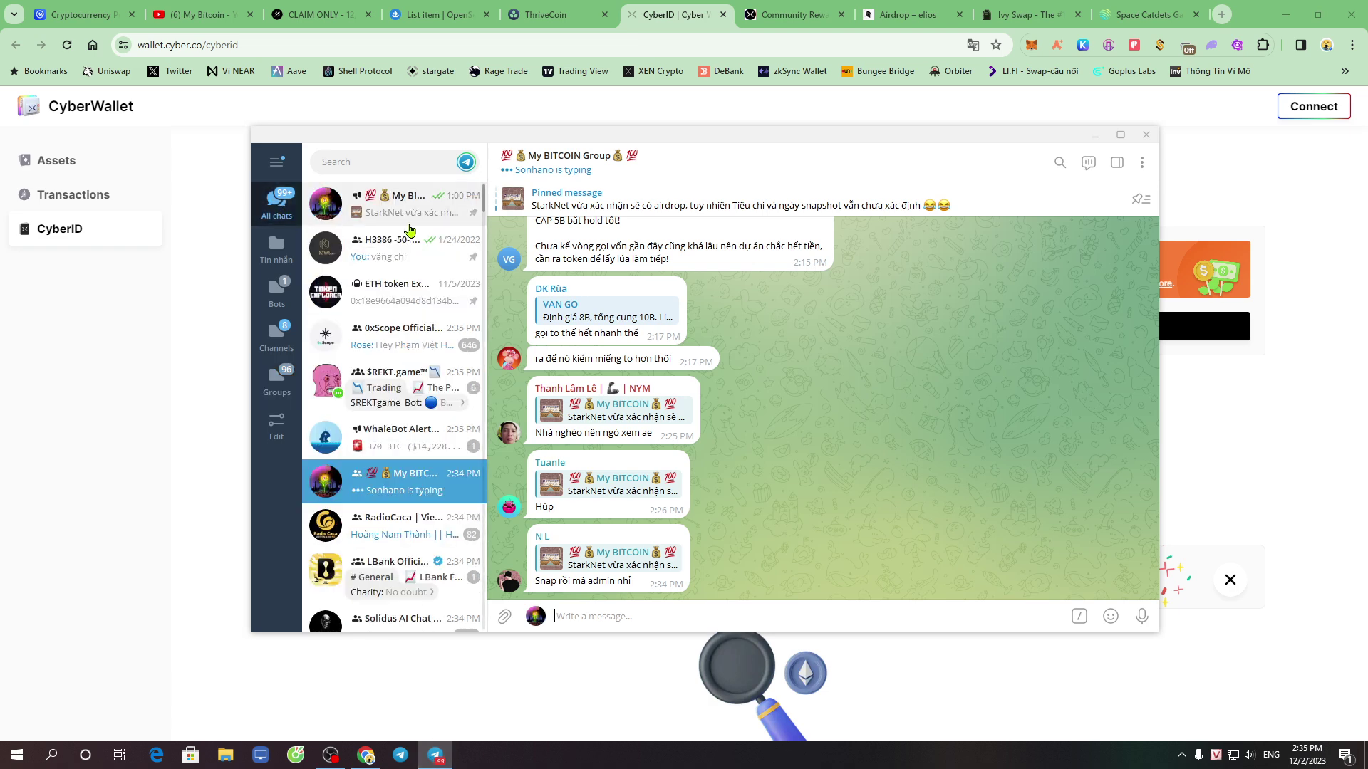
{"action": "left_click", "coordinate": [405, 222]}
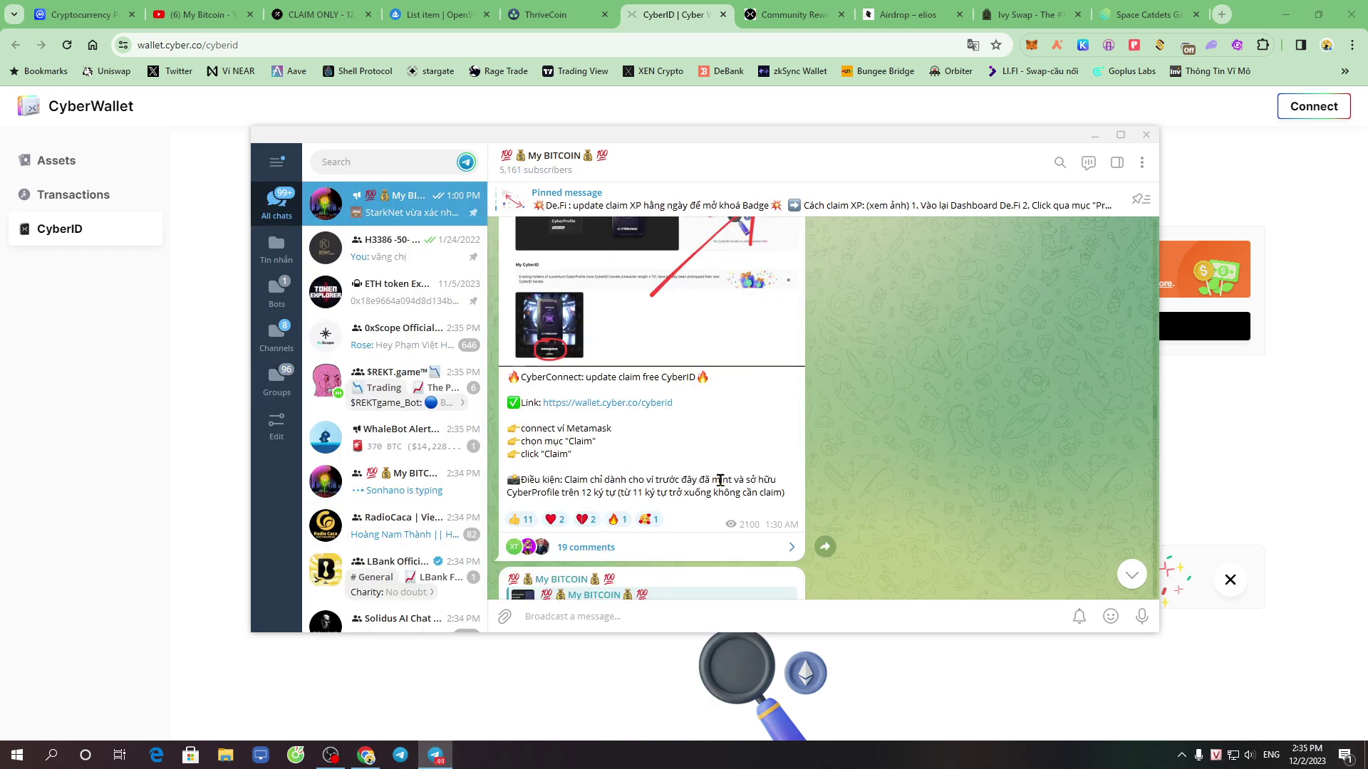
{"action": "left_click_drag", "start_coordinate": [563, 376], "coordinate": [705, 382]}
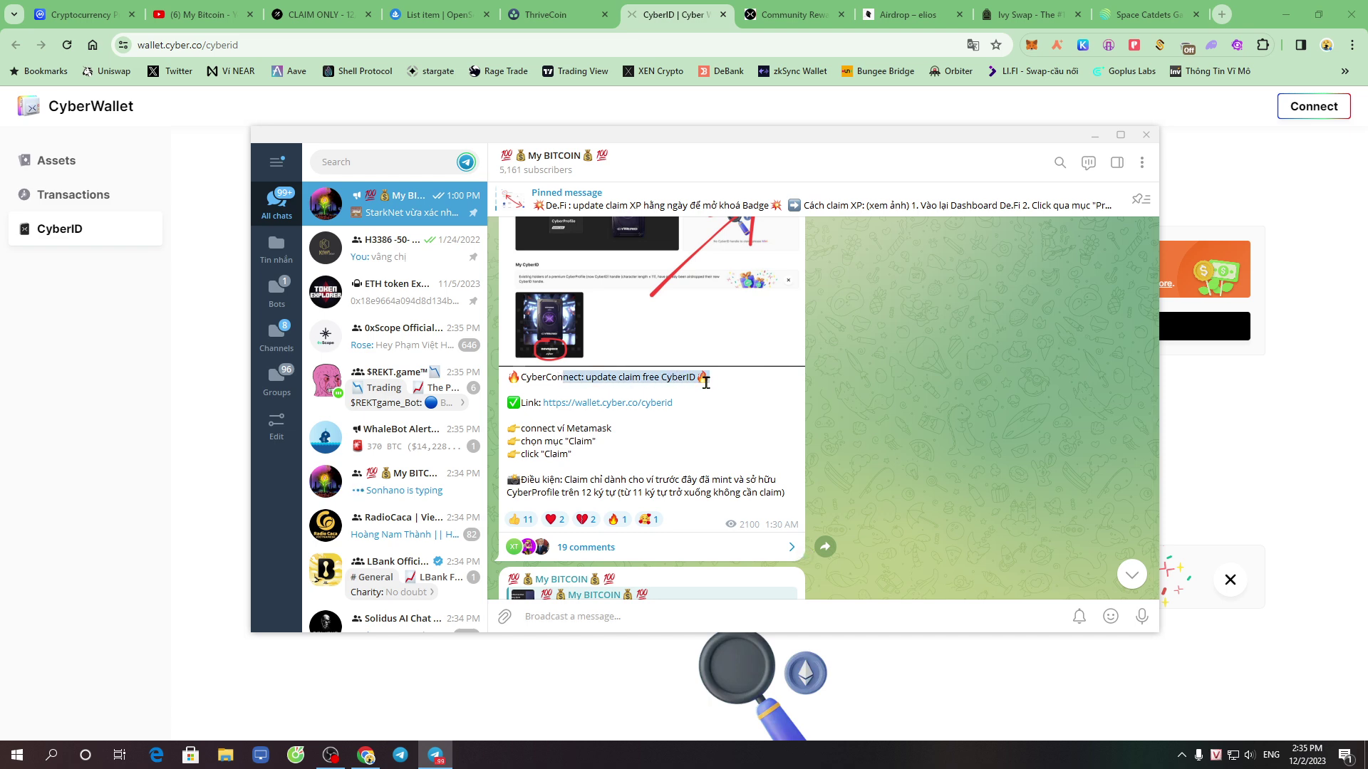
{"action": "left_click", "coordinate": [728, 438]}
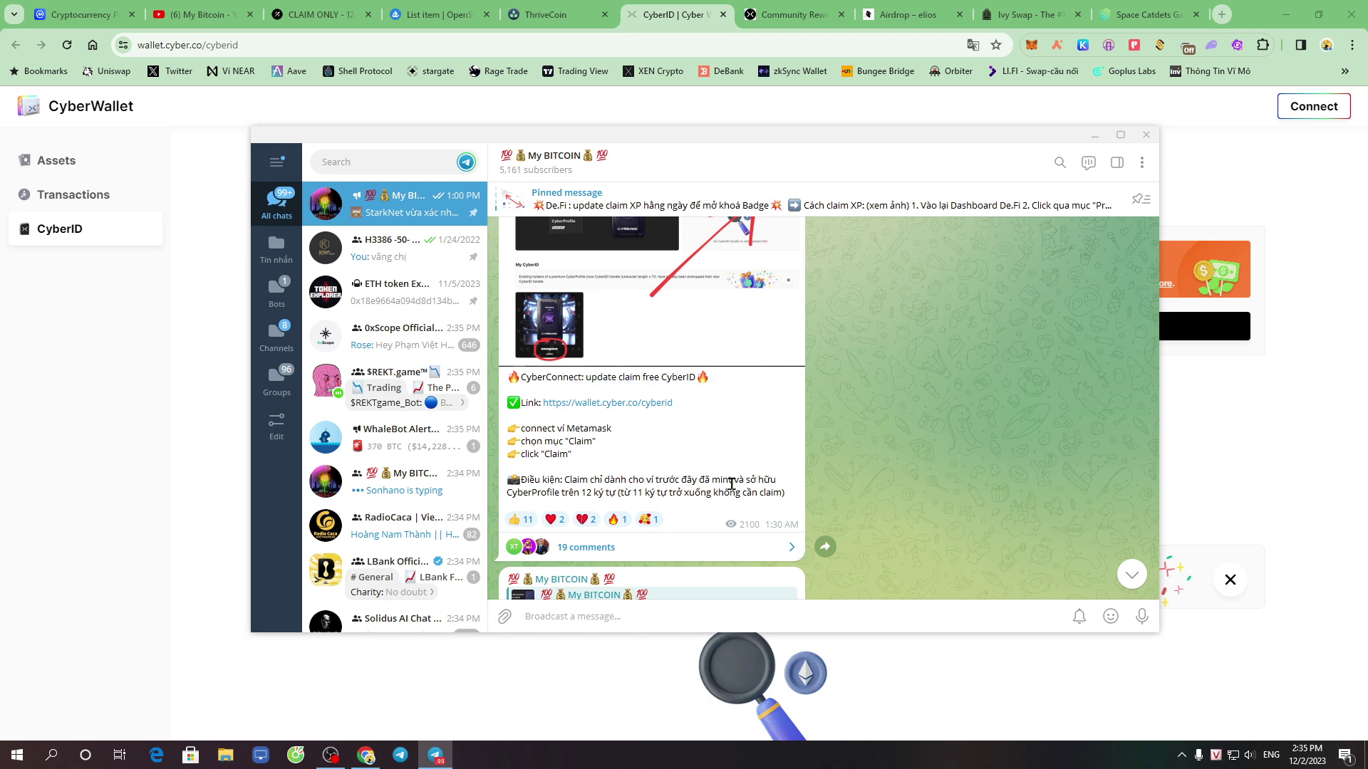
{"action": "left_click_drag", "start_coordinate": [514, 491], "coordinate": [579, 490]}
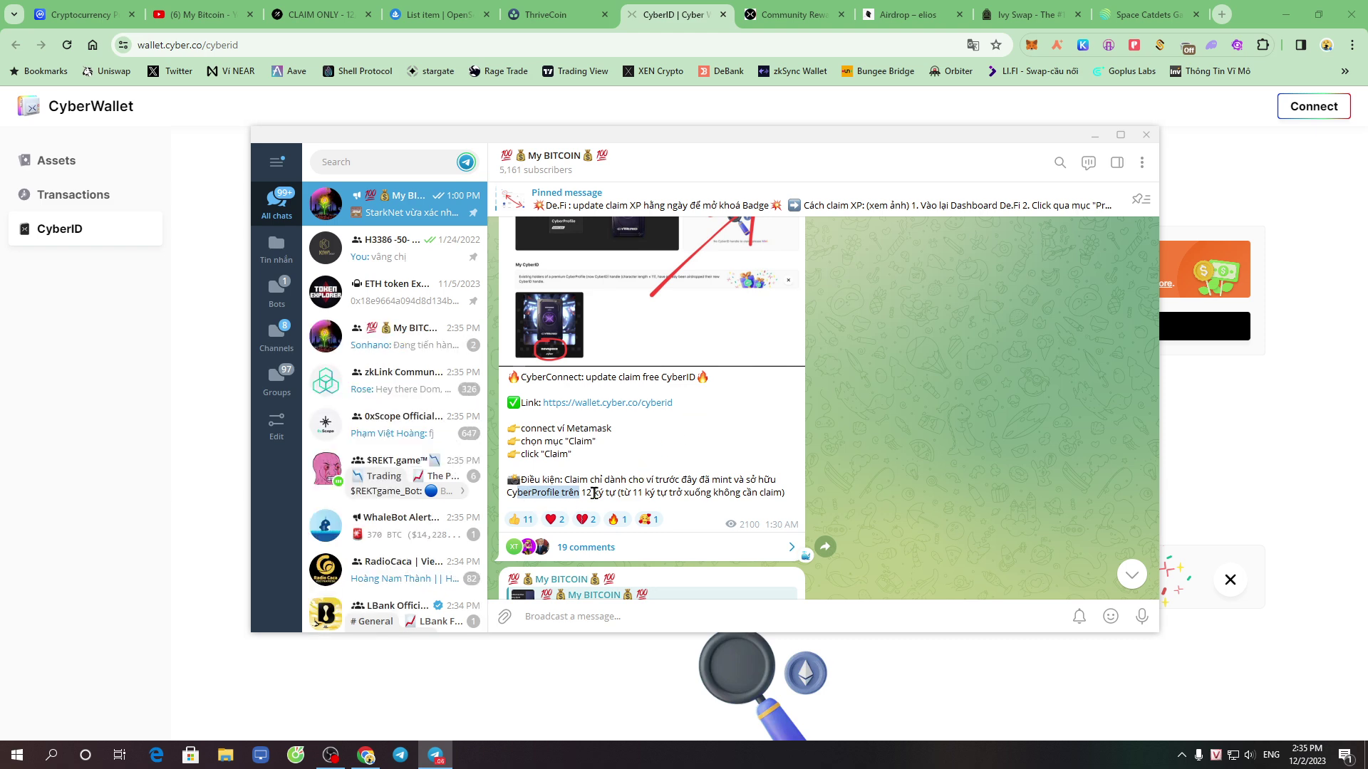
{"action": "left_click_drag", "start_coordinate": [585, 494], "coordinate": [778, 490]}
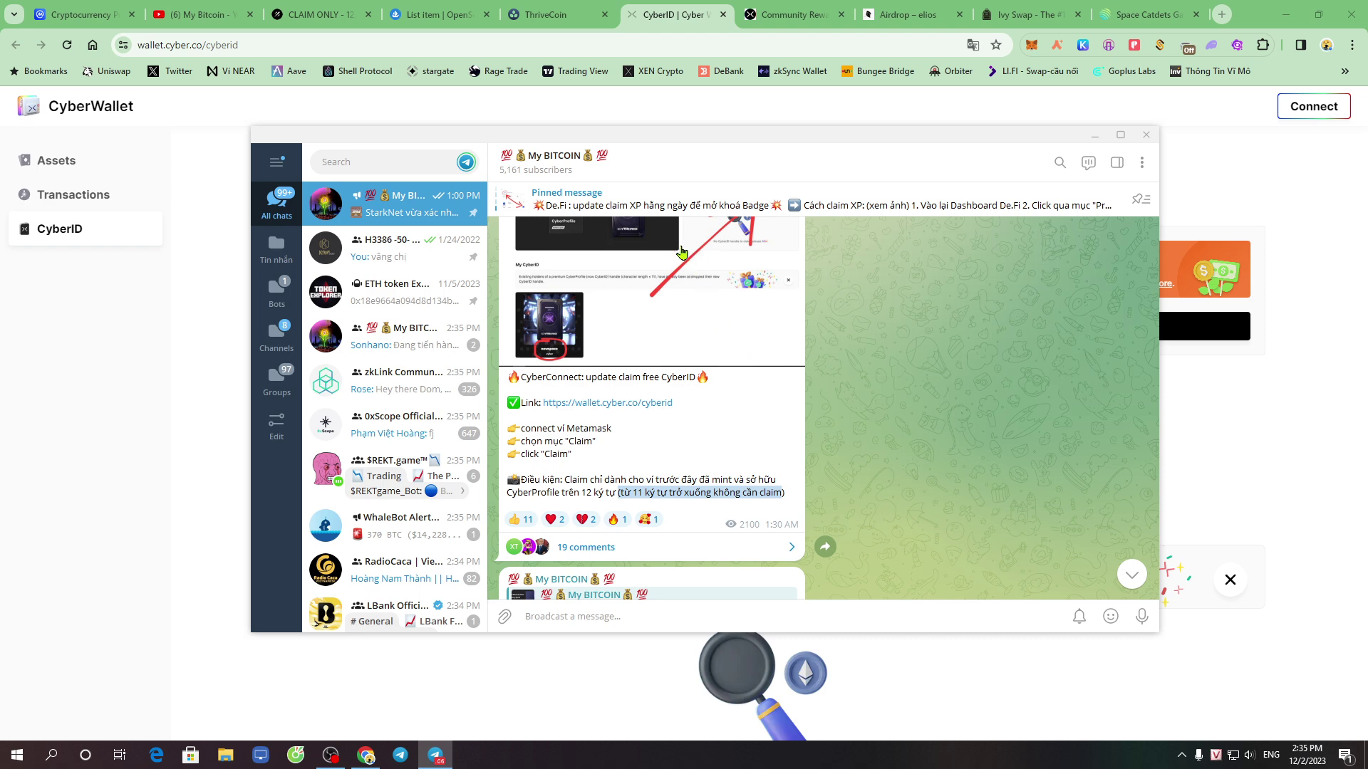
{"action": "left_click", "coordinate": [676, 20]}
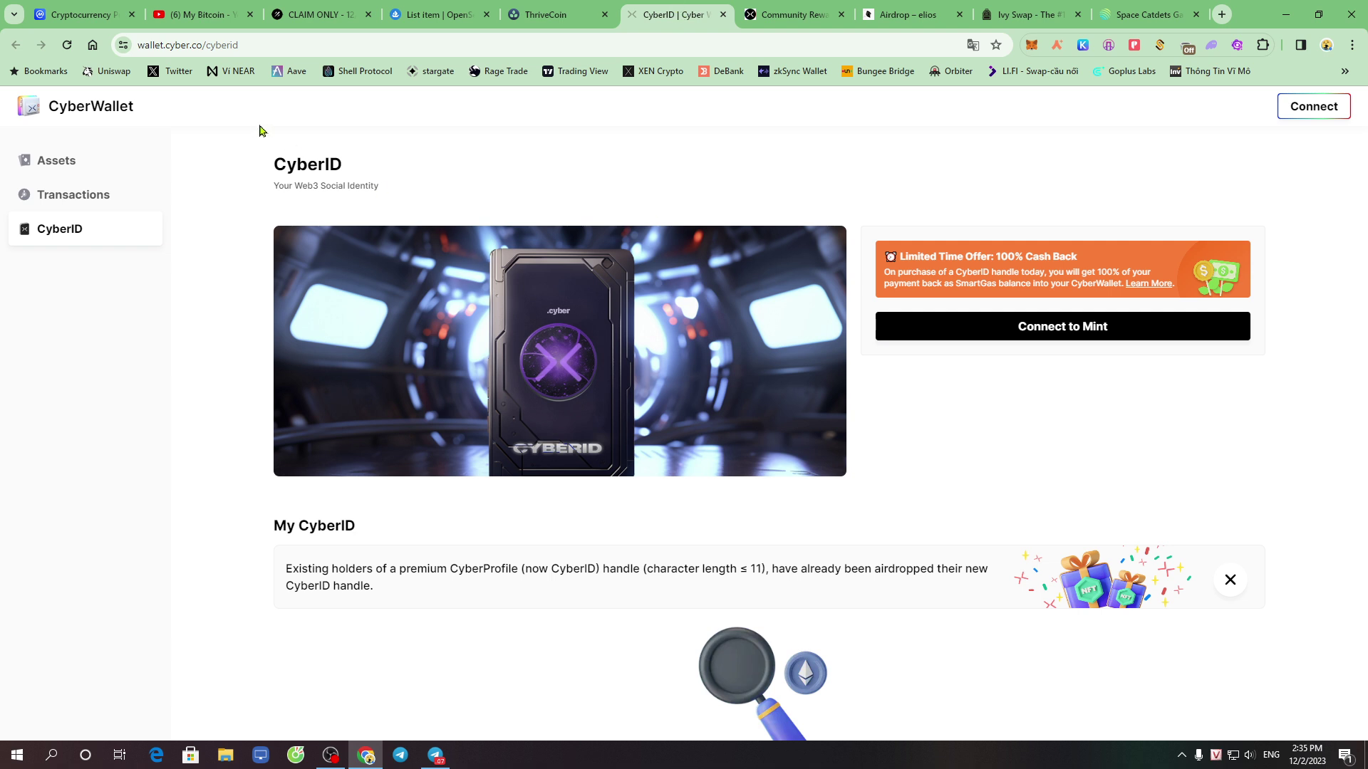
Connect MetaMask to CyberWallet and sign the verification message to log in
{"action": "left_click", "coordinate": [356, 39]}
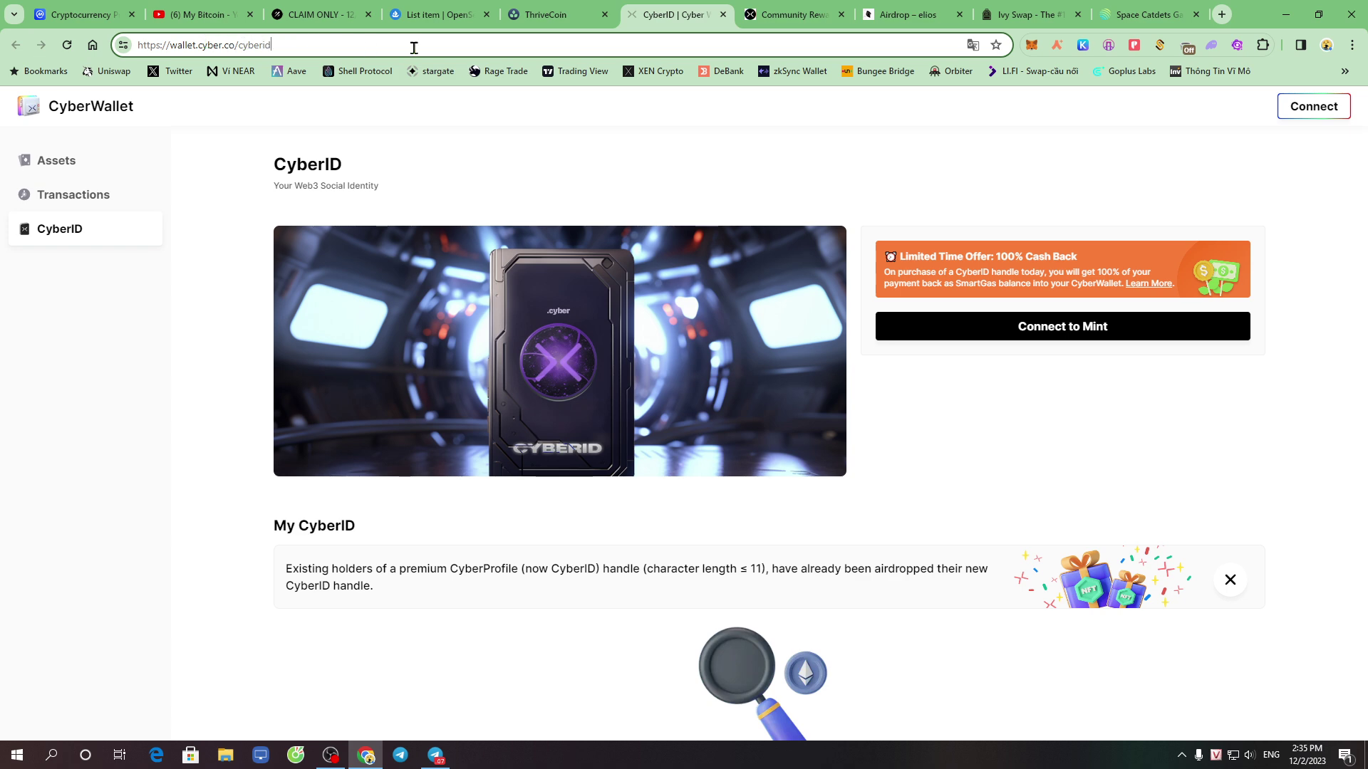
{"action": "left_click", "coordinate": [1313, 106]}
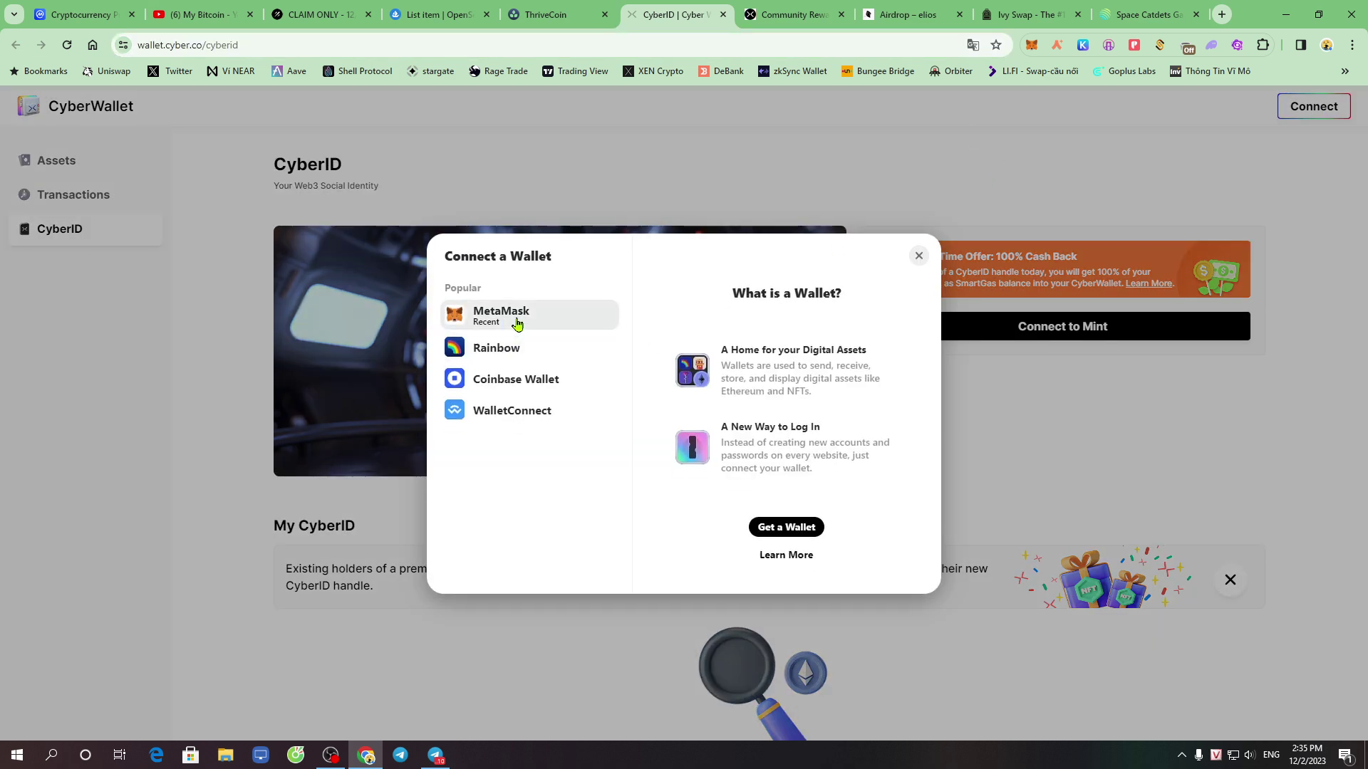
{"action": "left_click", "coordinate": [503, 312]}
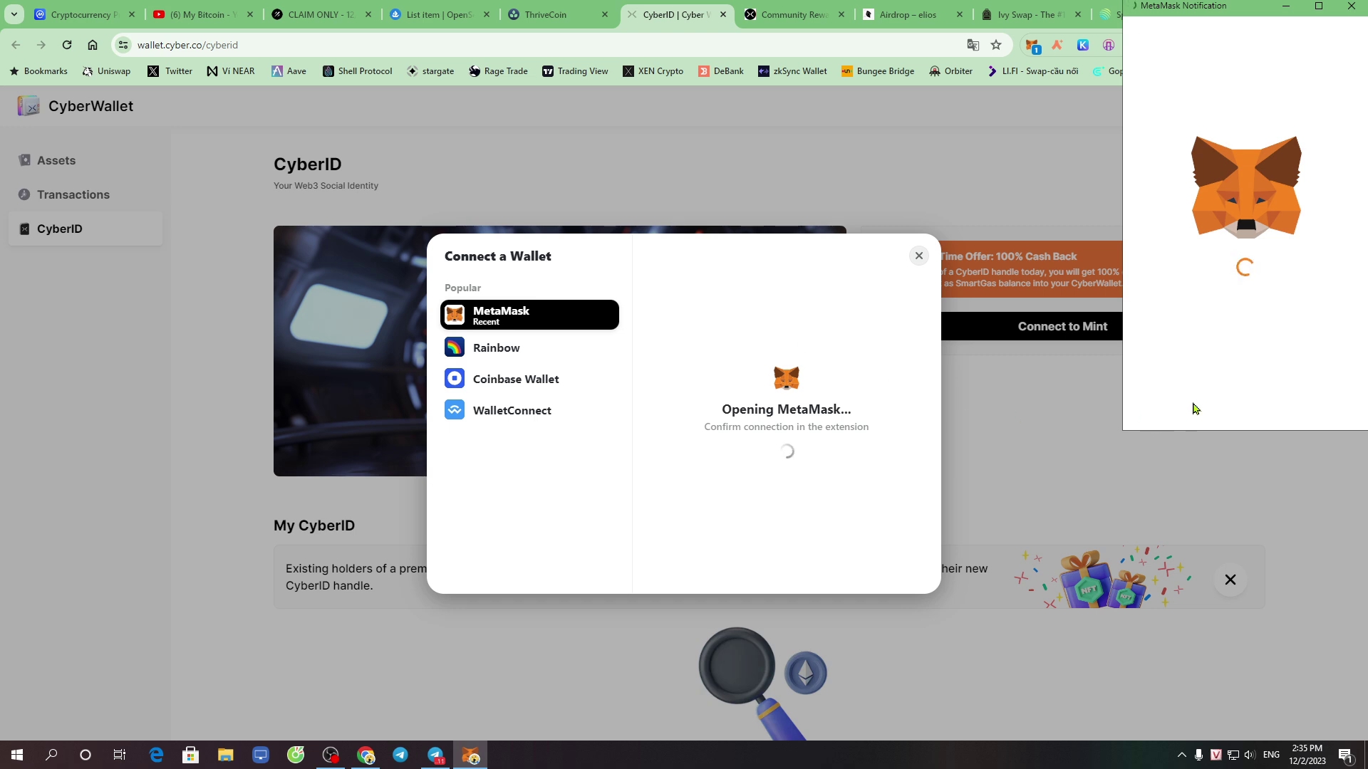
{"action": "left_click", "coordinate": [1304, 401]}
{"action": "left_click", "coordinate": [1309, 403]}
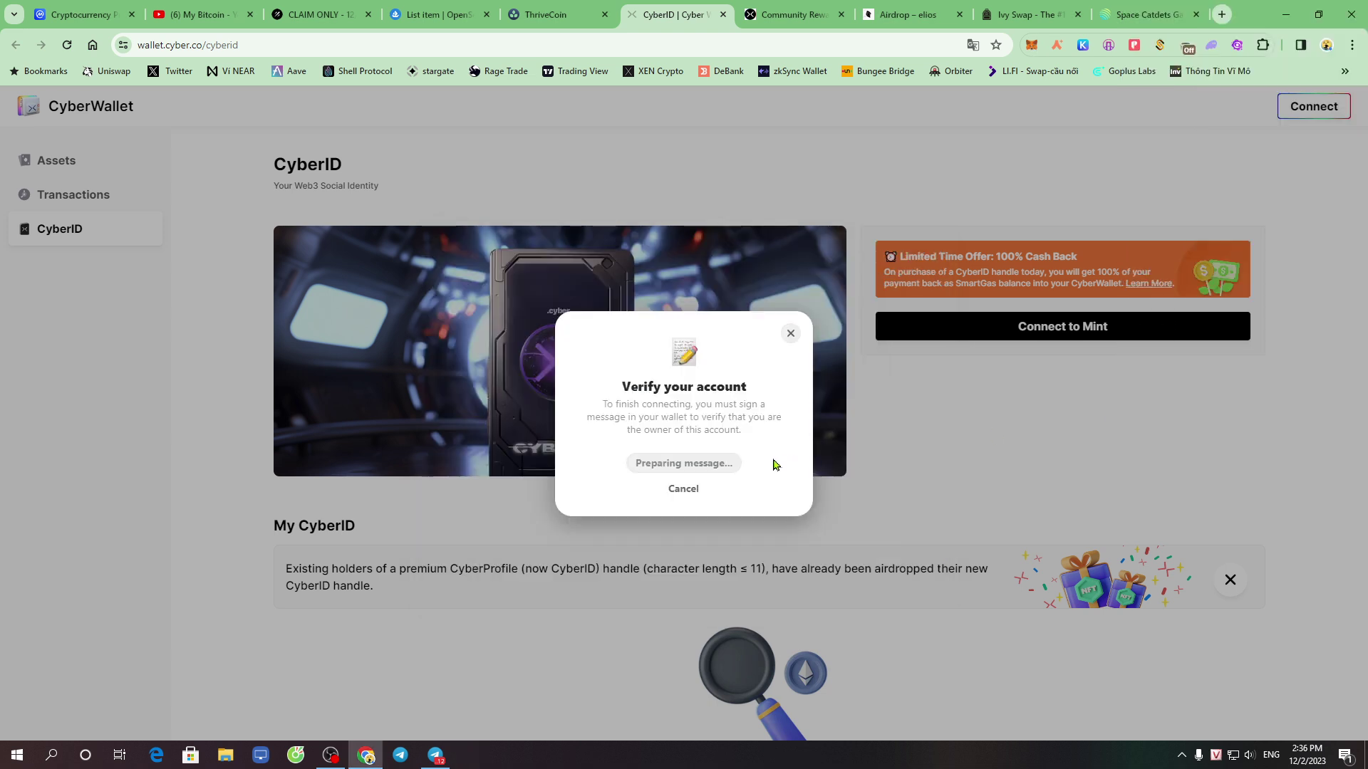
{"action": "left_click", "coordinate": [681, 463]}
{"action": "left_click", "coordinate": [221, 518]}
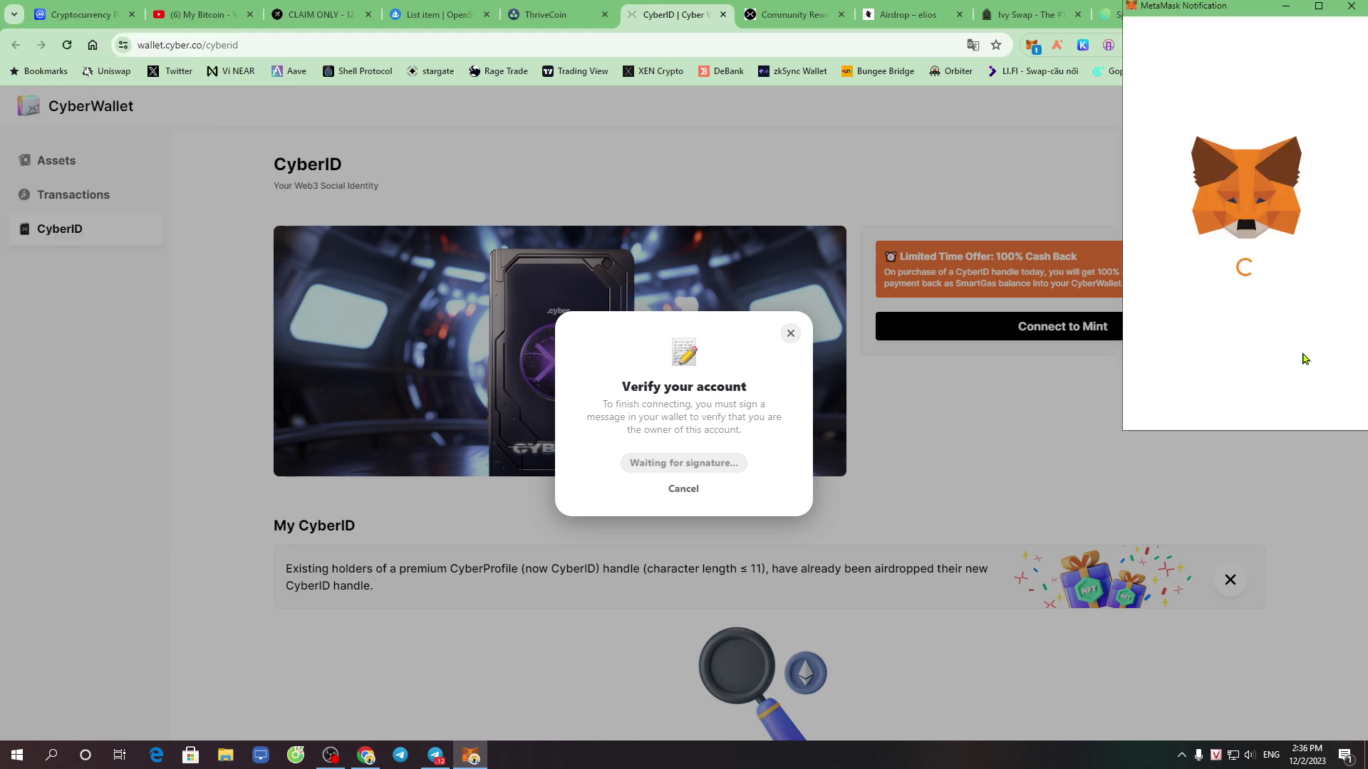
{"action": "scroll", "coordinate": [1272, 367], "scroll_direction": "down", "scroll_amount": 5}
{"action": "left_click", "coordinate": [1309, 411]}
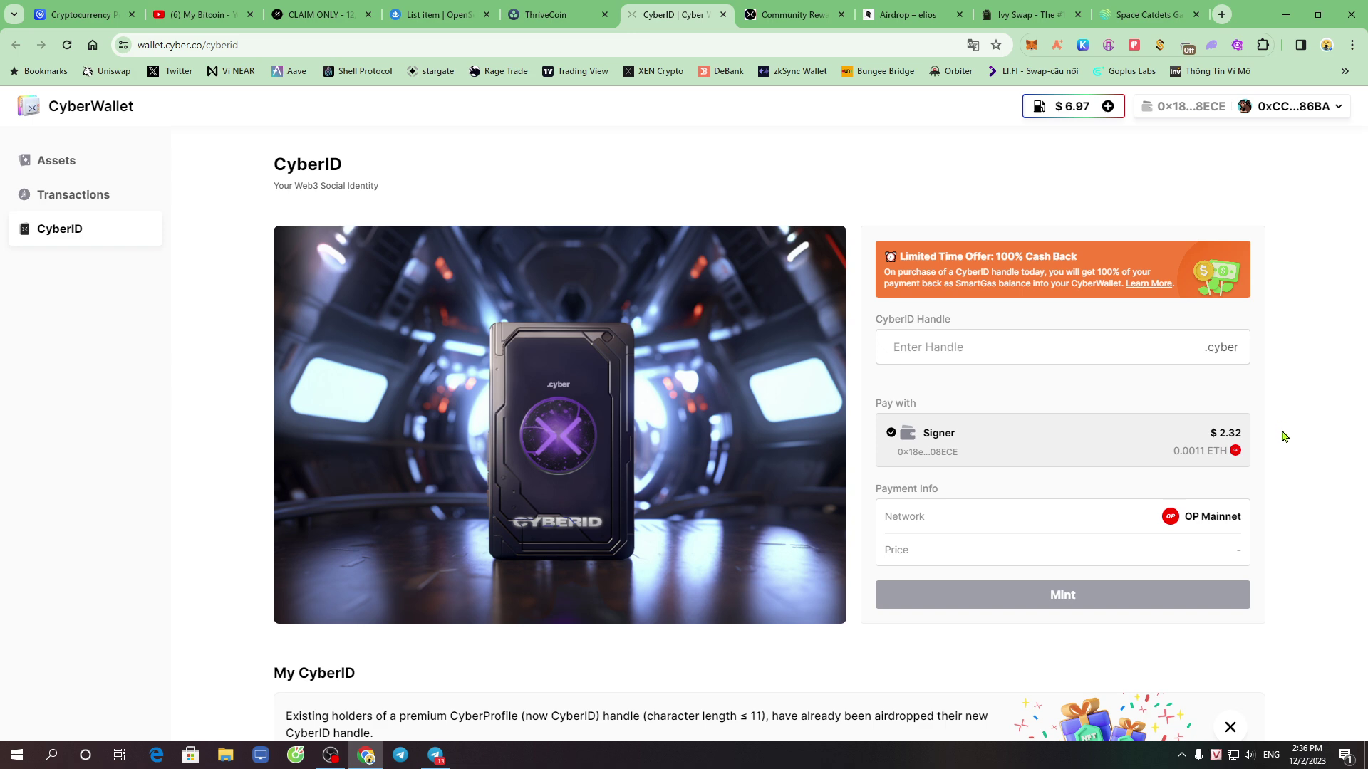
{"action": "scroll", "coordinate": [1282, 435], "scroll_direction": "down", "scroll_amount": 5}
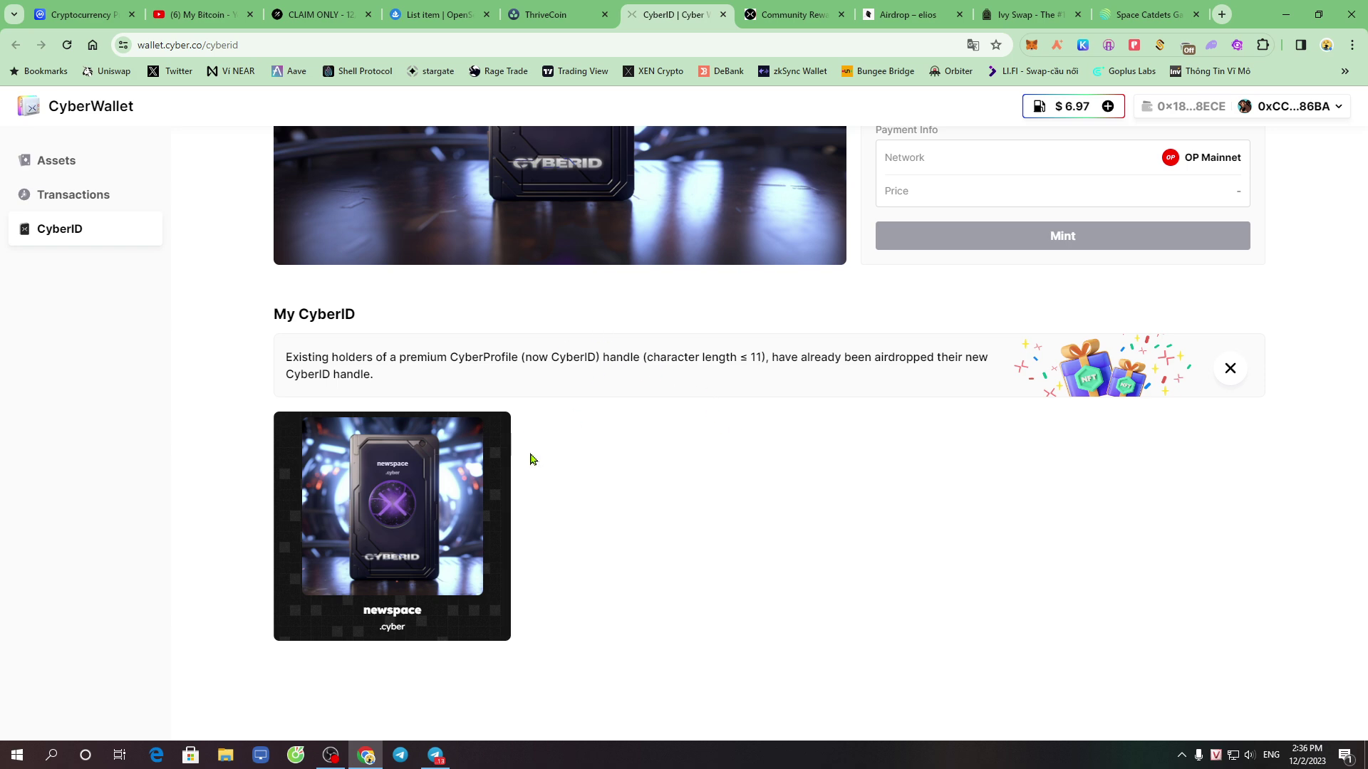
{"action": "scroll", "coordinate": [715, 547], "scroll_direction": "up", "scroll_amount": 3}
{"action": "scroll", "coordinate": [668, 519], "scroll_direction": "down", "scroll_amount": 3}
{"action": "left_click_drag", "start_coordinate": [275, 313], "coordinate": [364, 315]}
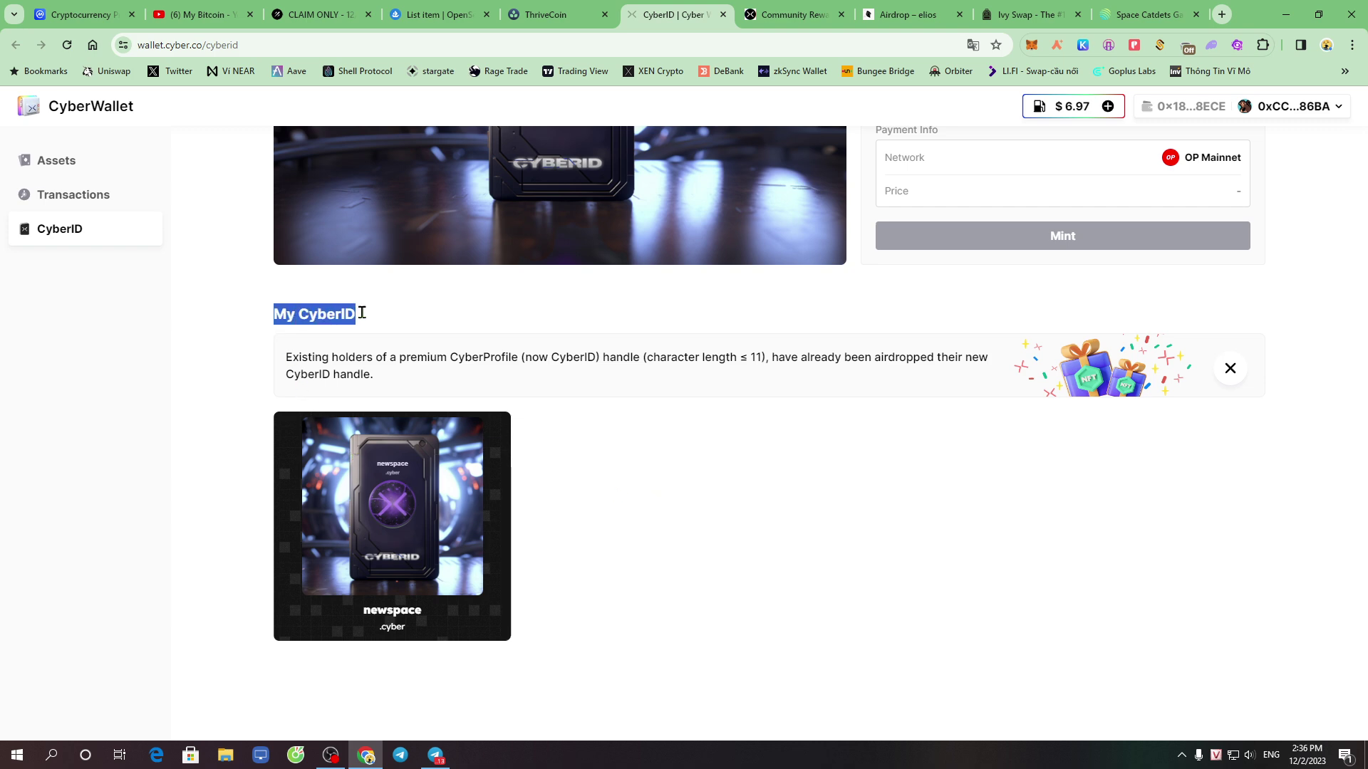
{"action": "left_click", "coordinate": [803, 463]}
{"action": "scroll", "coordinate": [623, 228], "scroll_direction": "up", "scroll_amount": 3}
{"action": "scroll", "coordinate": [542, 299], "scroll_direction": "down", "scroll_amount": 3}
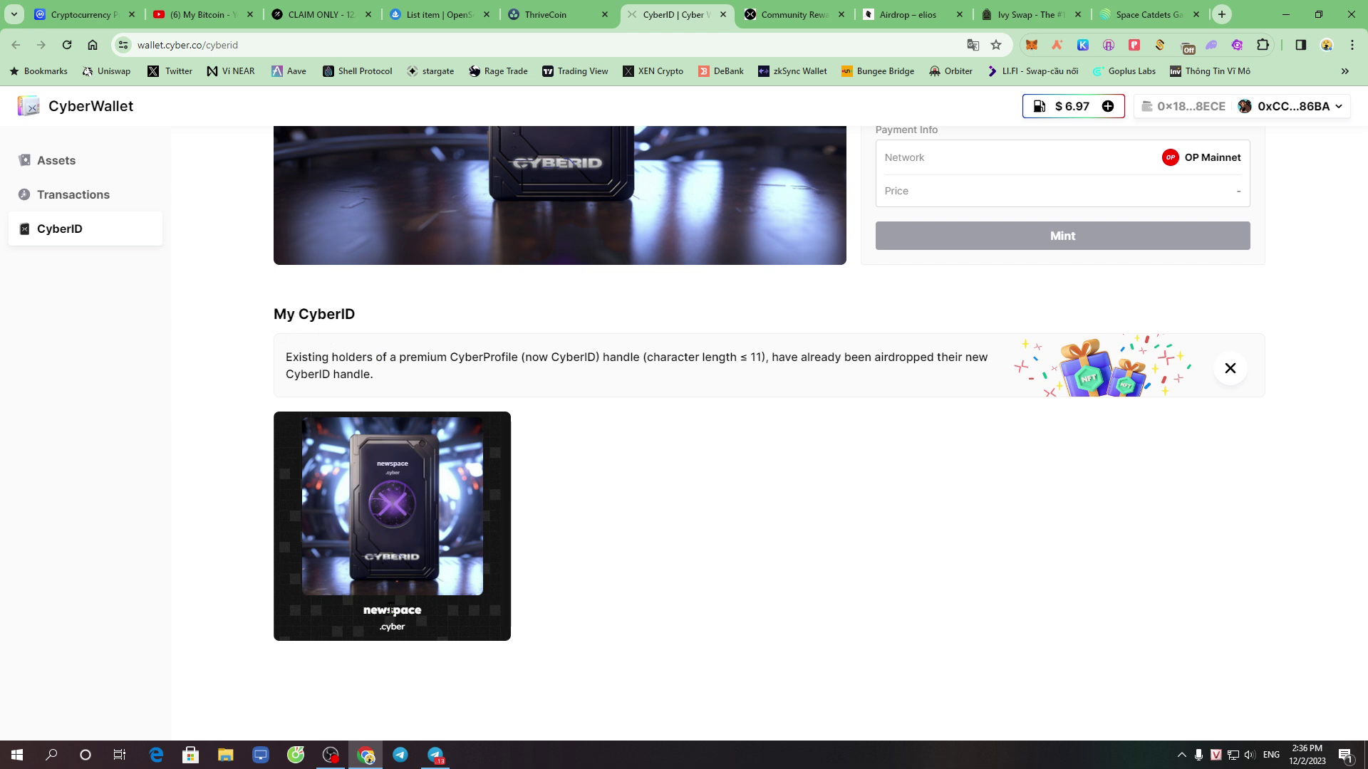
{"action": "left_click_drag", "start_coordinate": [363, 615], "coordinate": [429, 619]}
{"action": "left_click", "coordinate": [574, 553]}
{"action": "left_click_drag", "start_coordinate": [364, 617], "coordinate": [419, 615]}
{"action": "left_click", "coordinate": [619, 590]}
{"action": "left_click_drag", "start_coordinate": [361, 624], "coordinate": [434, 619]}
{"action": "left_click", "coordinate": [697, 560]}
{"action": "scroll", "coordinate": [696, 561], "scroll_direction": "up", "scroll_amount": 5}
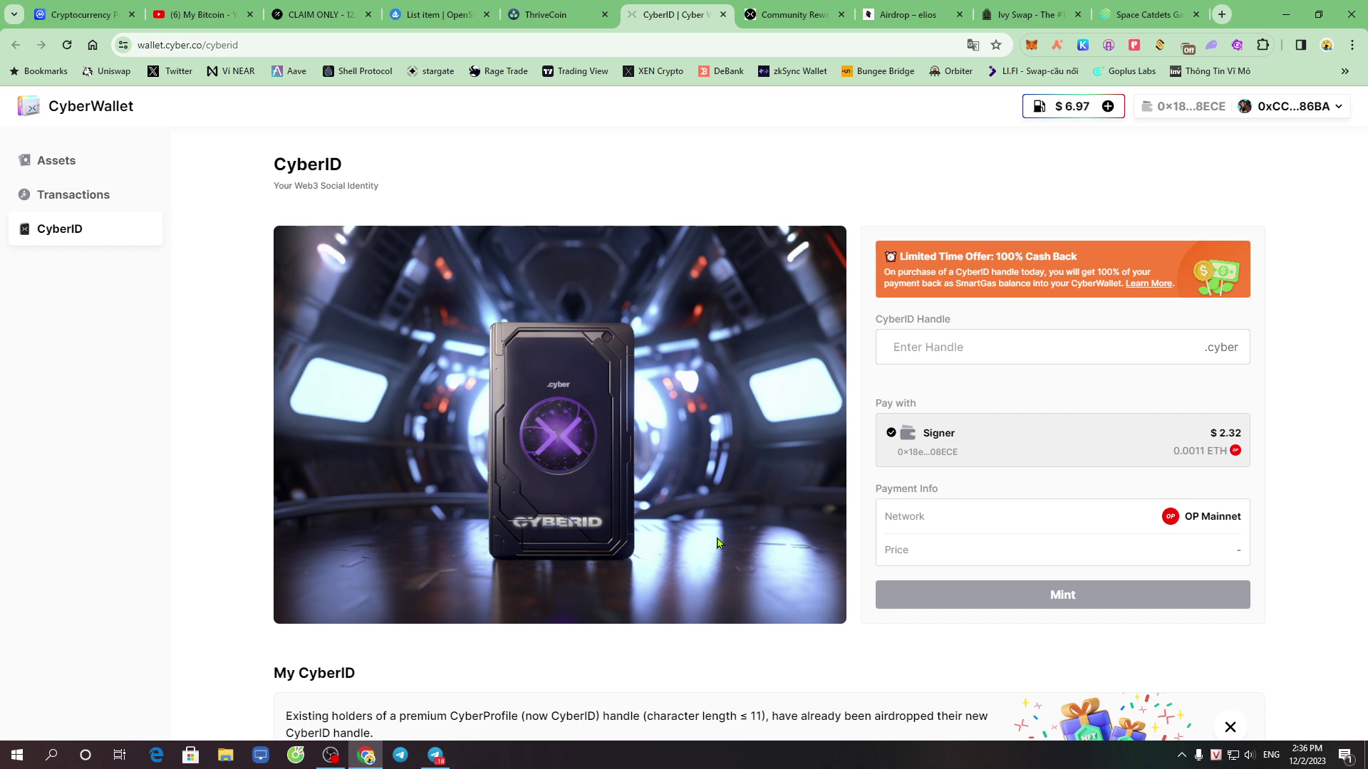
{"action": "scroll", "coordinate": [756, 527], "scroll_direction": "down", "scroll_amount": 5}
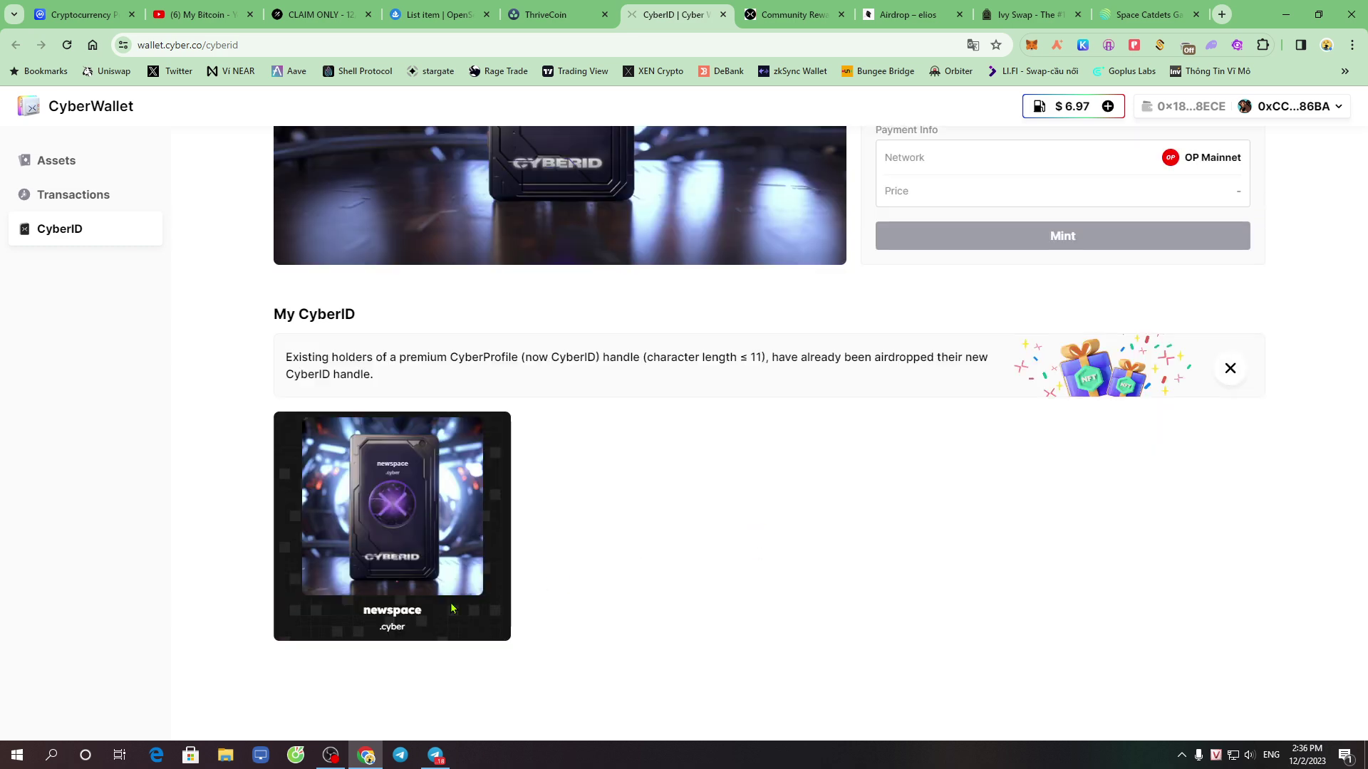
{"action": "left_click_drag", "start_coordinate": [363, 617], "coordinate": [419, 613]}
{"action": "left_click", "coordinate": [816, 499]}
{"action": "scroll", "coordinate": [805, 509], "scroll_direction": "up", "scroll_amount": 5}
{"action": "left_click", "coordinate": [997, 342]}
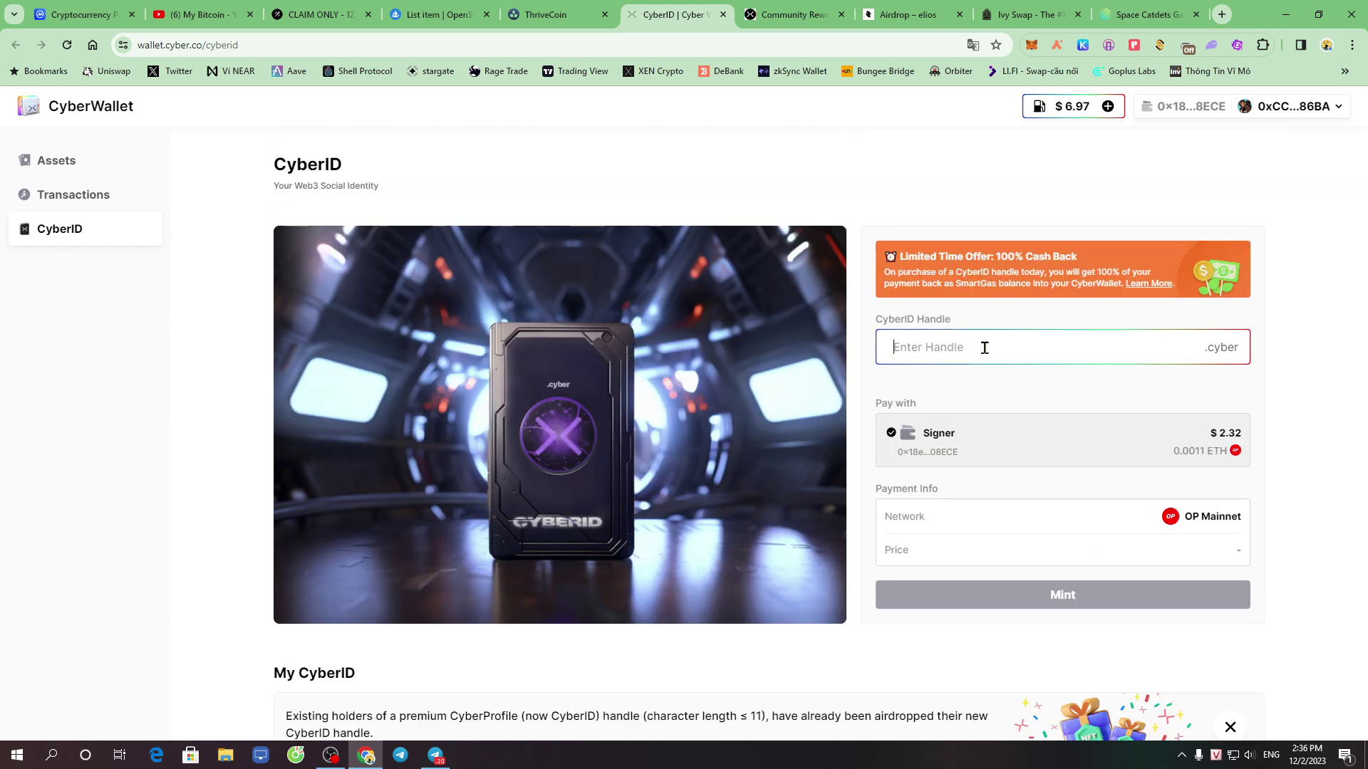
{"action": "left_click", "coordinate": [982, 396]}
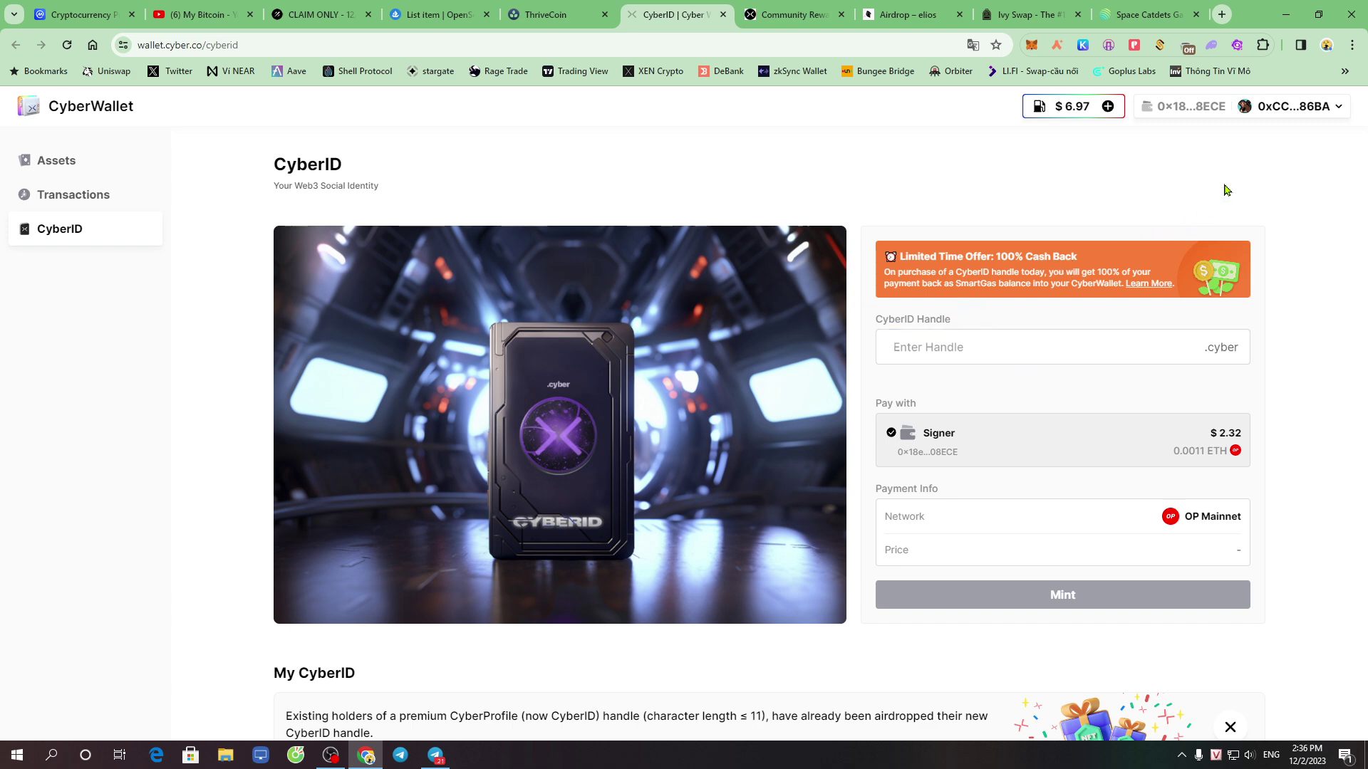
{"action": "left_click", "coordinate": [956, 346]}
Enter the test handle 'gfgdfgfdgdfg' to see its price, then delete it
{"action": "type", "text": "gfgdfg"}
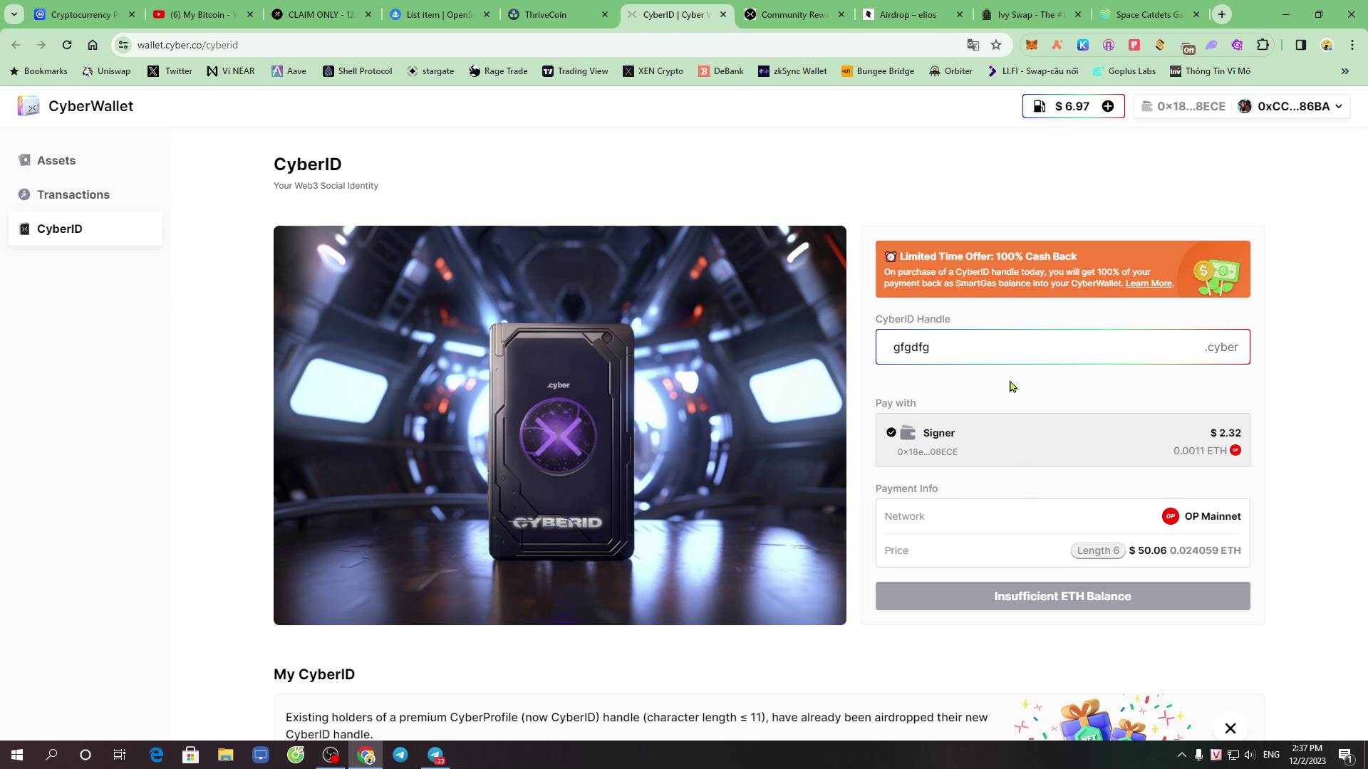
{"action": "type", "text": "fdgdfg"}
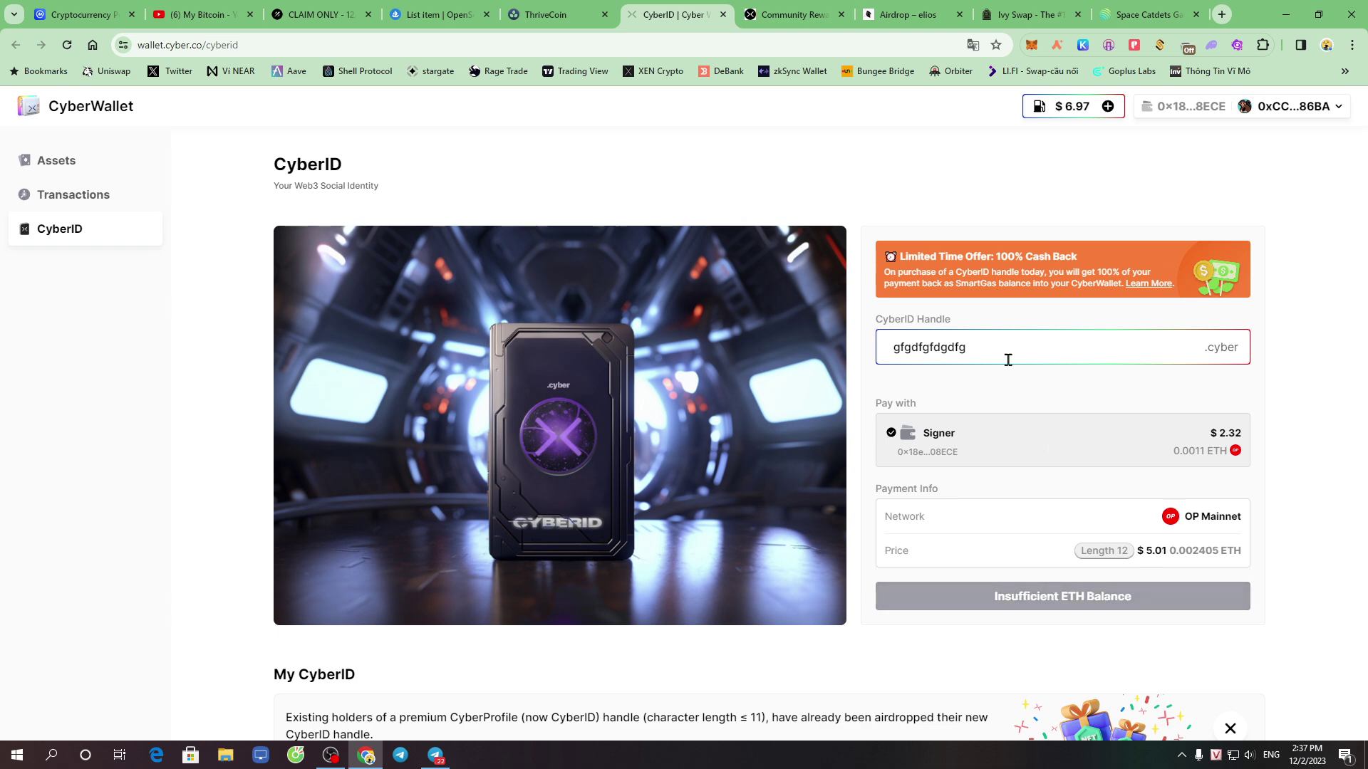
{"action": "double_click", "coordinate": [964, 349]}
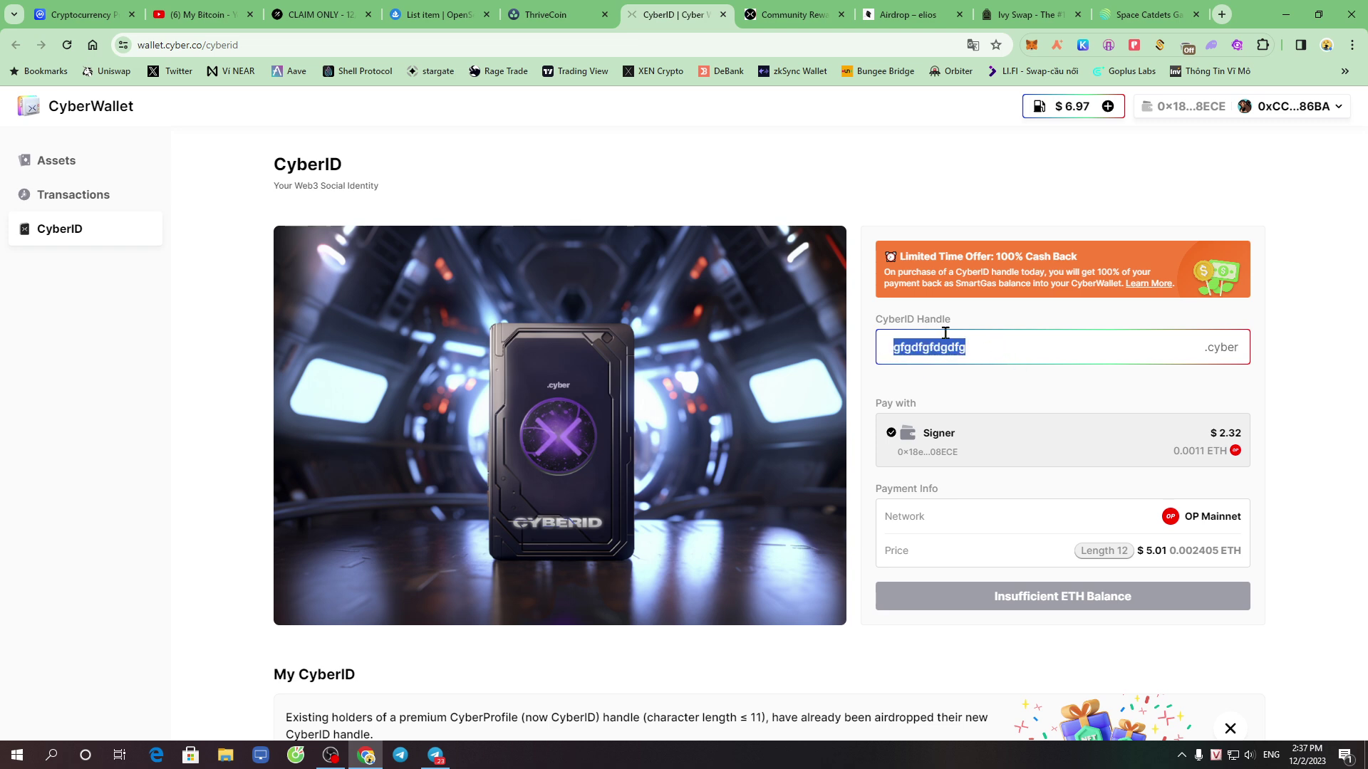
{"action": "key", "text": "BackSpace"}
Look over the CyberID page, then move to the Community Rewards tab with Ctrl+Tab
{"action": "scroll", "coordinate": [1278, 502], "scroll_direction": "down", "scroll_amount": 5}
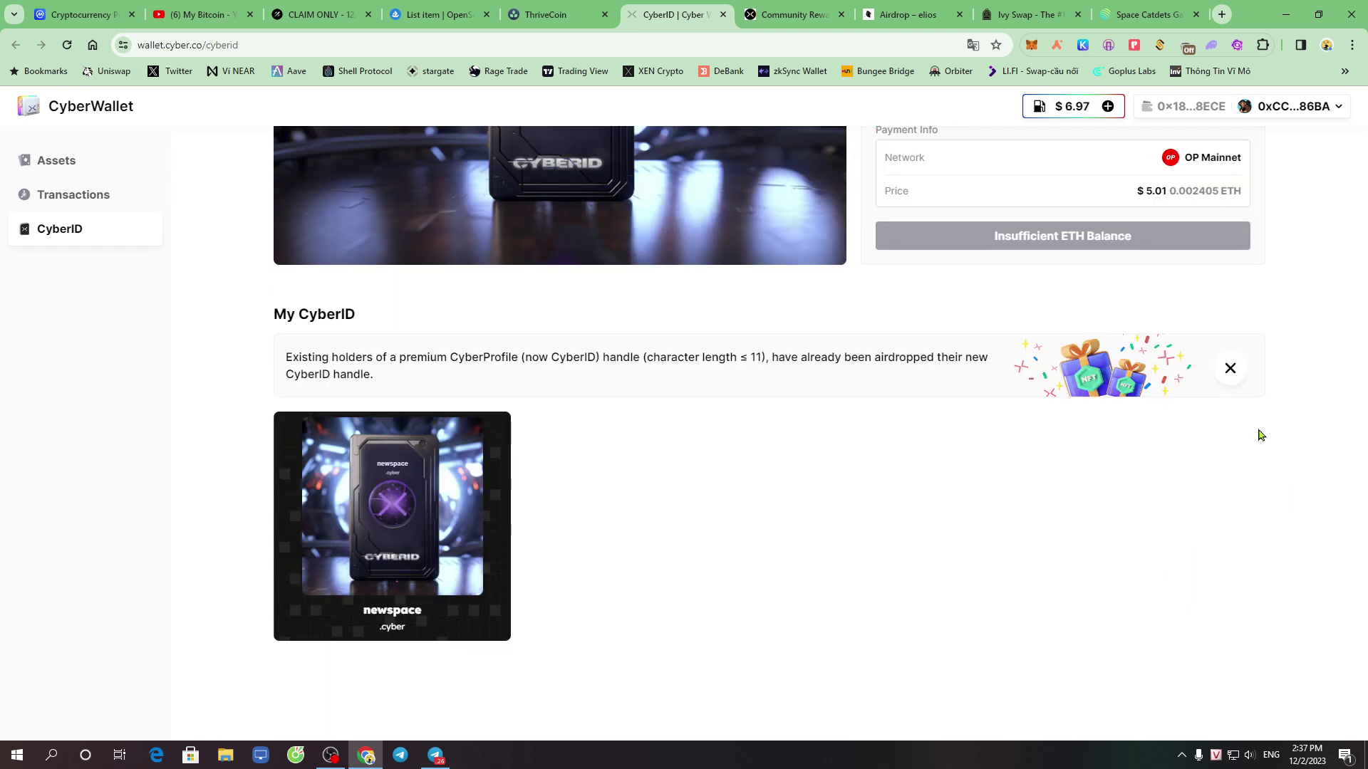
{"action": "scroll", "coordinate": [1257, 434], "scroll_direction": "up", "scroll_amount": 5}
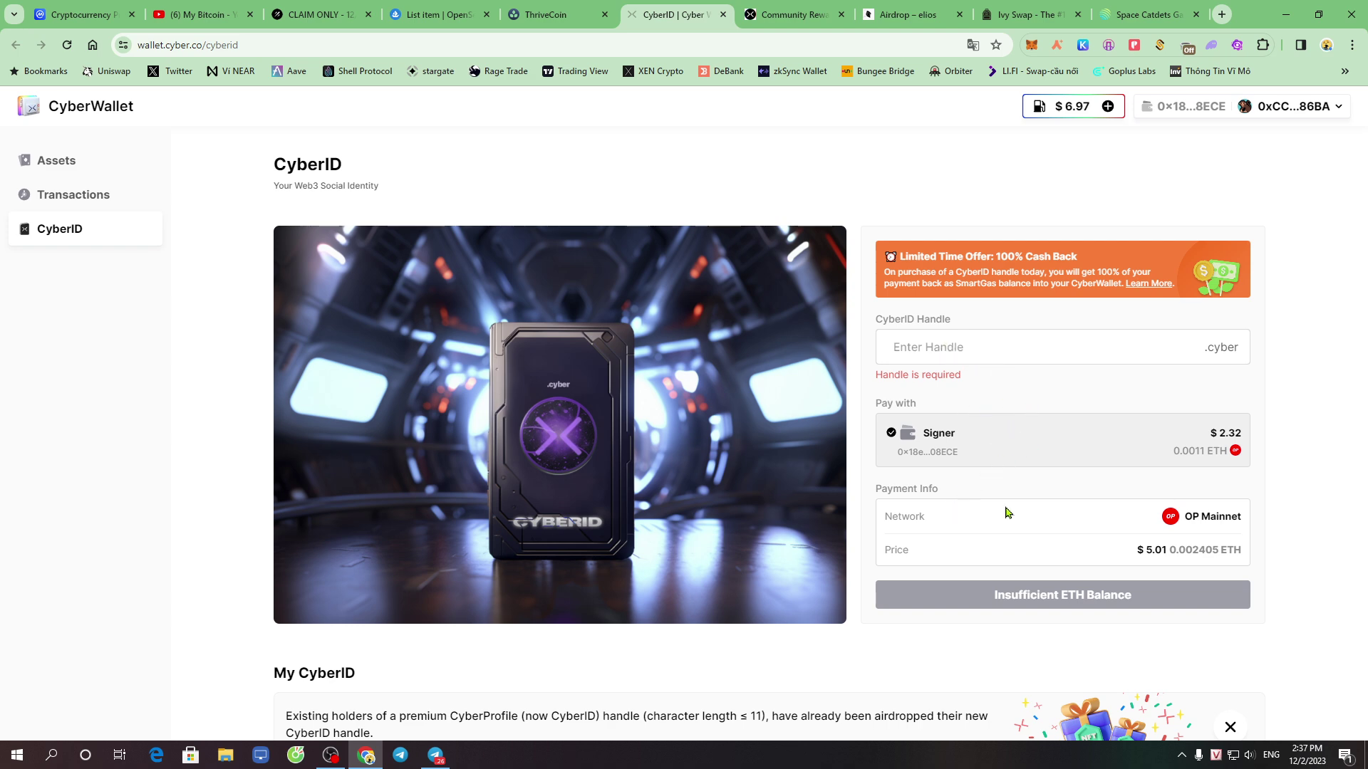
{"action": "scroll", "coordinate": [926, 499], "scroll_direction": "down", "scroll_amount": 5}
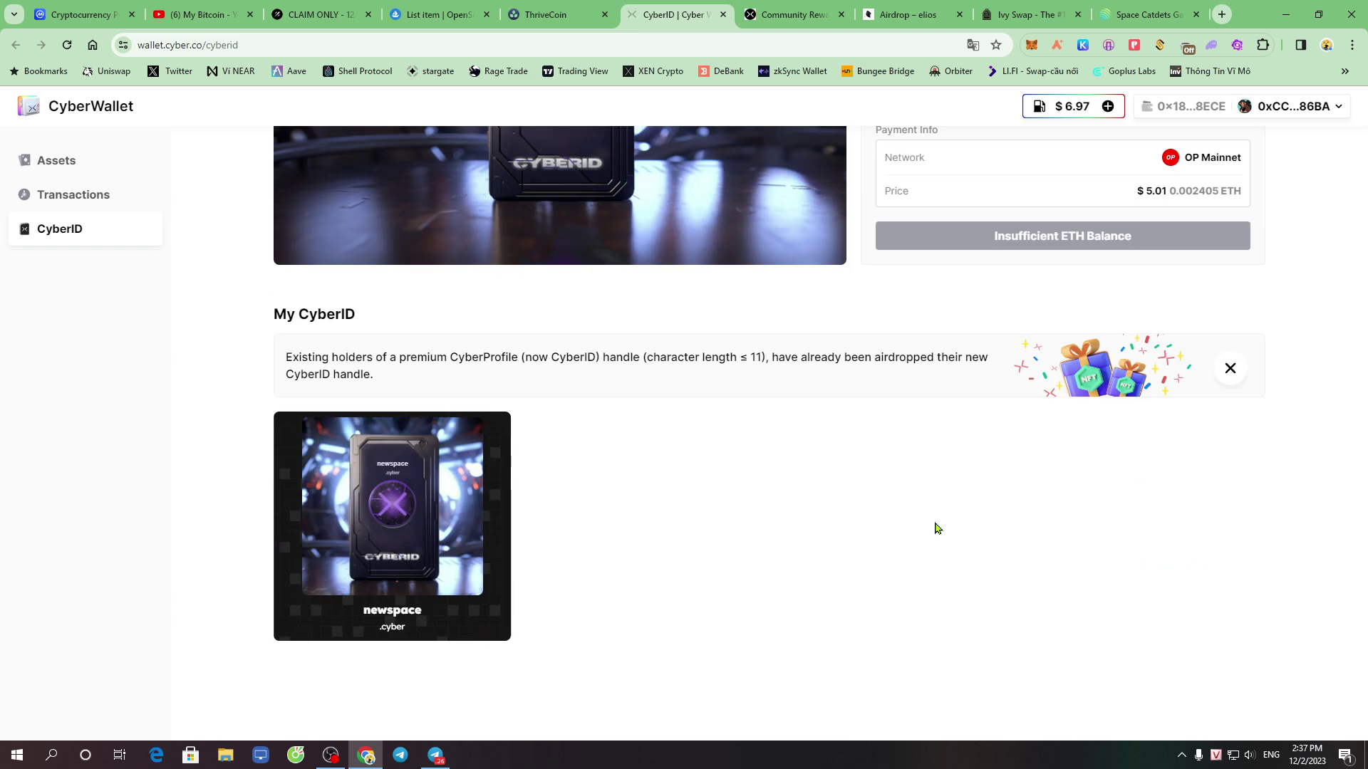
{"action": "scroll", "coordinate": [926, 399], "scroll_direction": "up", "scroll_amount": 5}
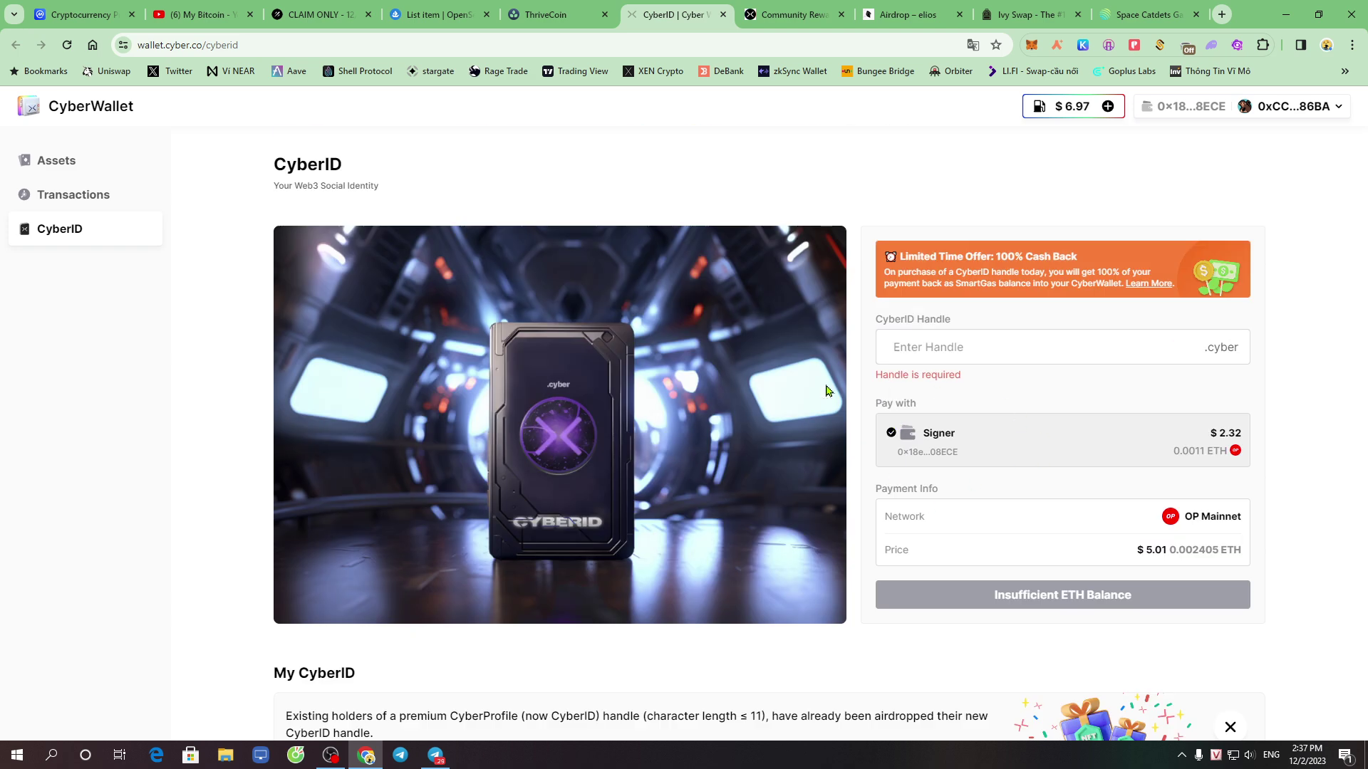
{"action": "double_click", "coordinate": [278, 166]}
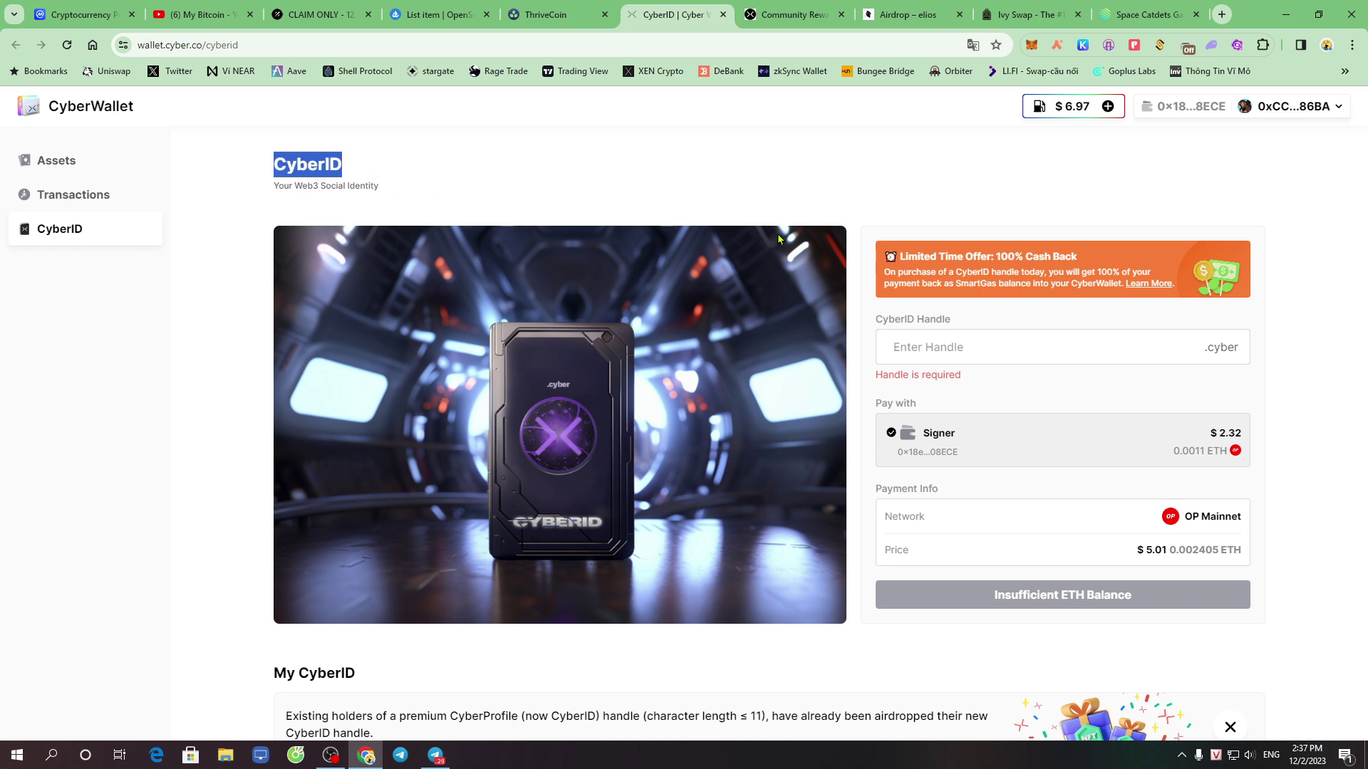
{"action": "key", "text": "ctrl+Tab"}
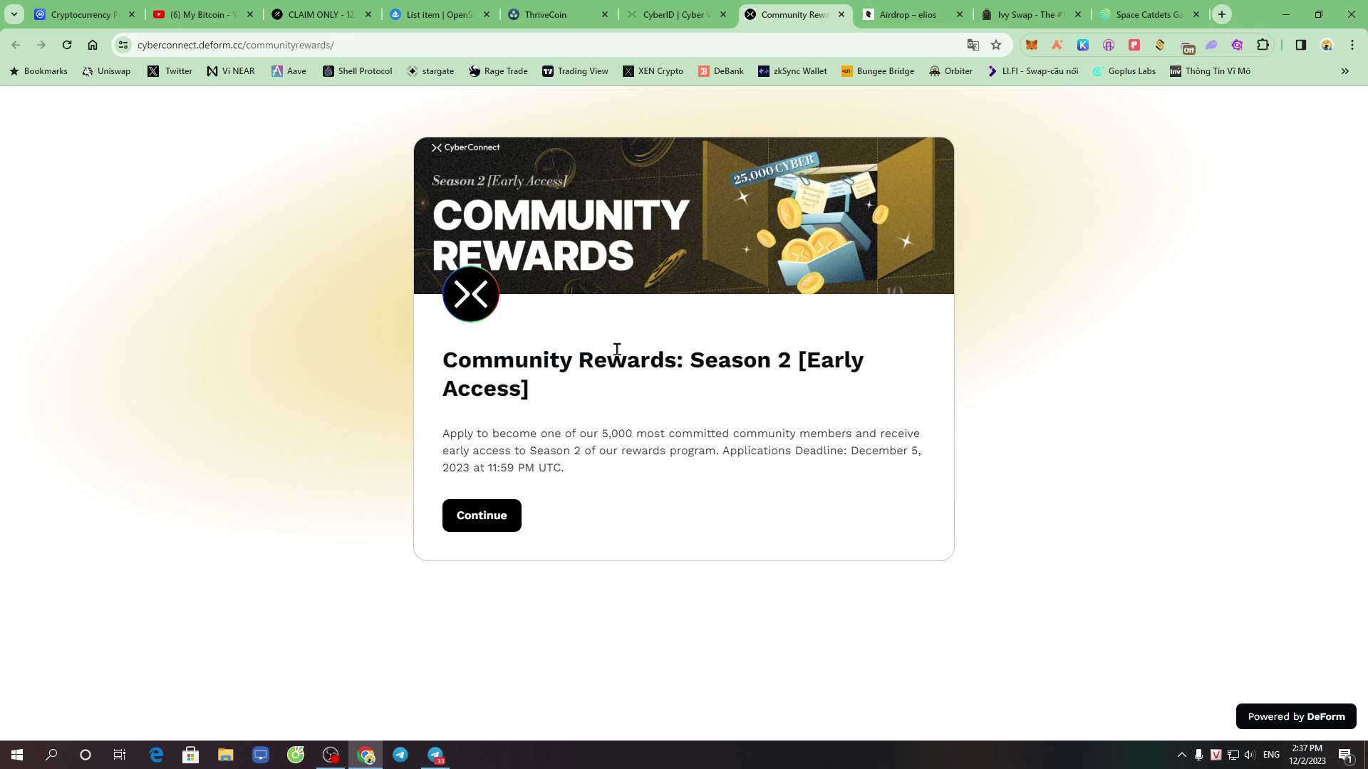
{"action": "left_click_drag", "start_coordinate": [793, 361], "coordinate": [885, 361]}
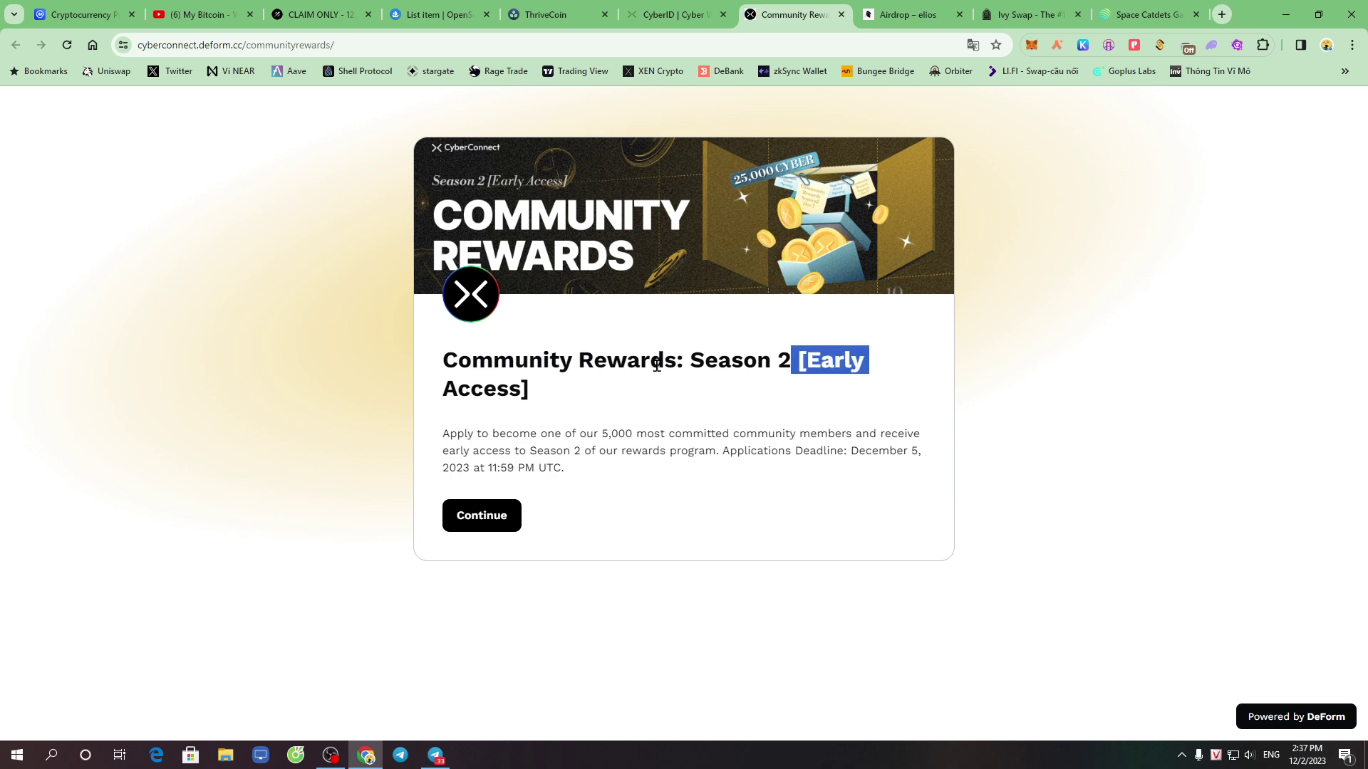
{"action": "left_click", "coordinate": [671, 396]}
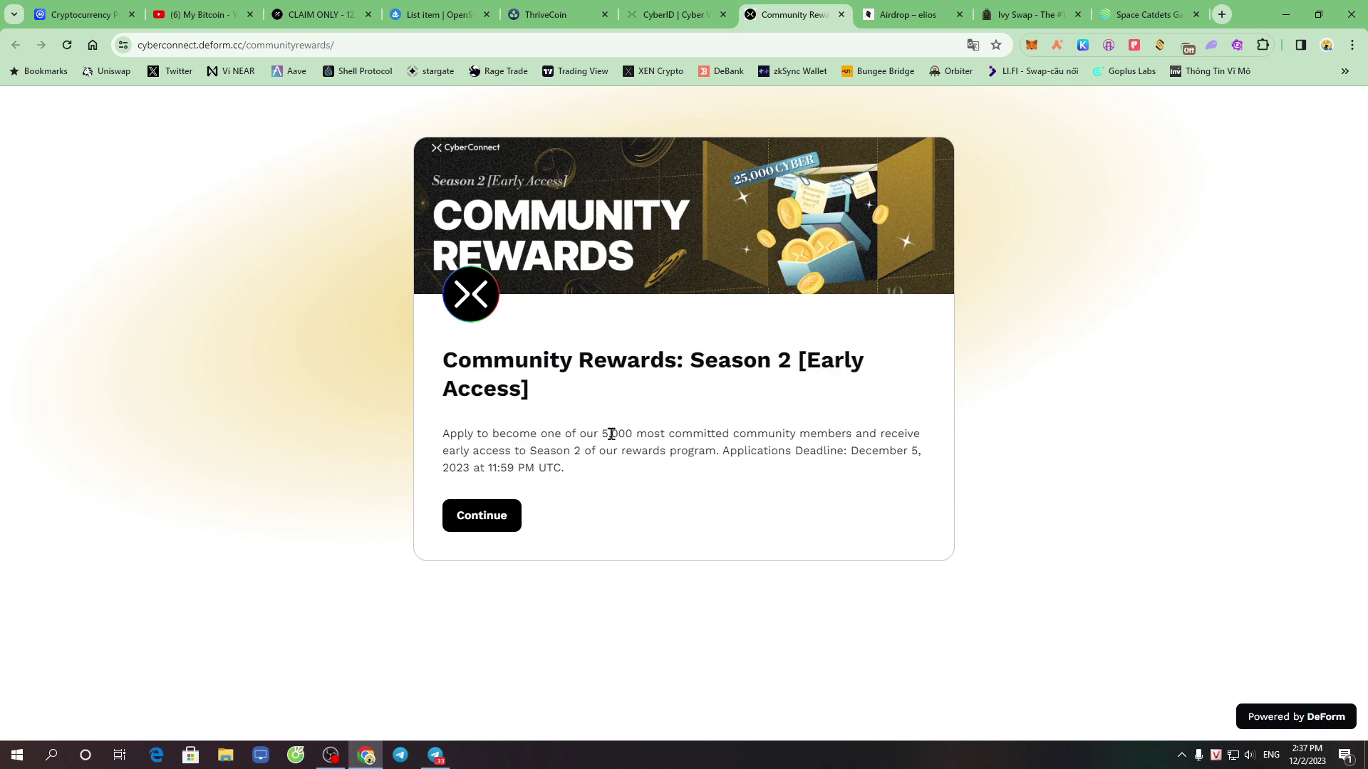
{"action": "left_click_drag", "start_coordinate": [601, 433], "coordinate": [667, 435]}
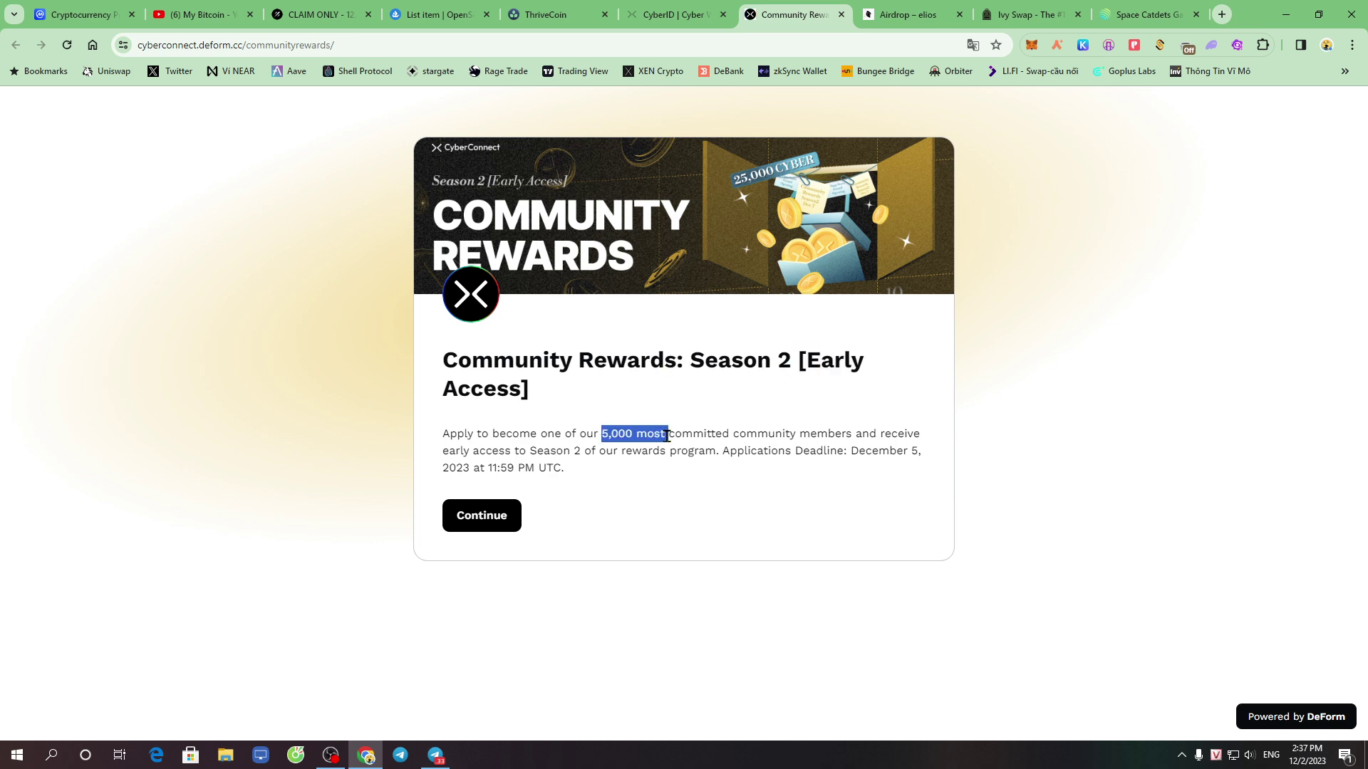
{"action": "left_click", "coordinate": [800, 421]}
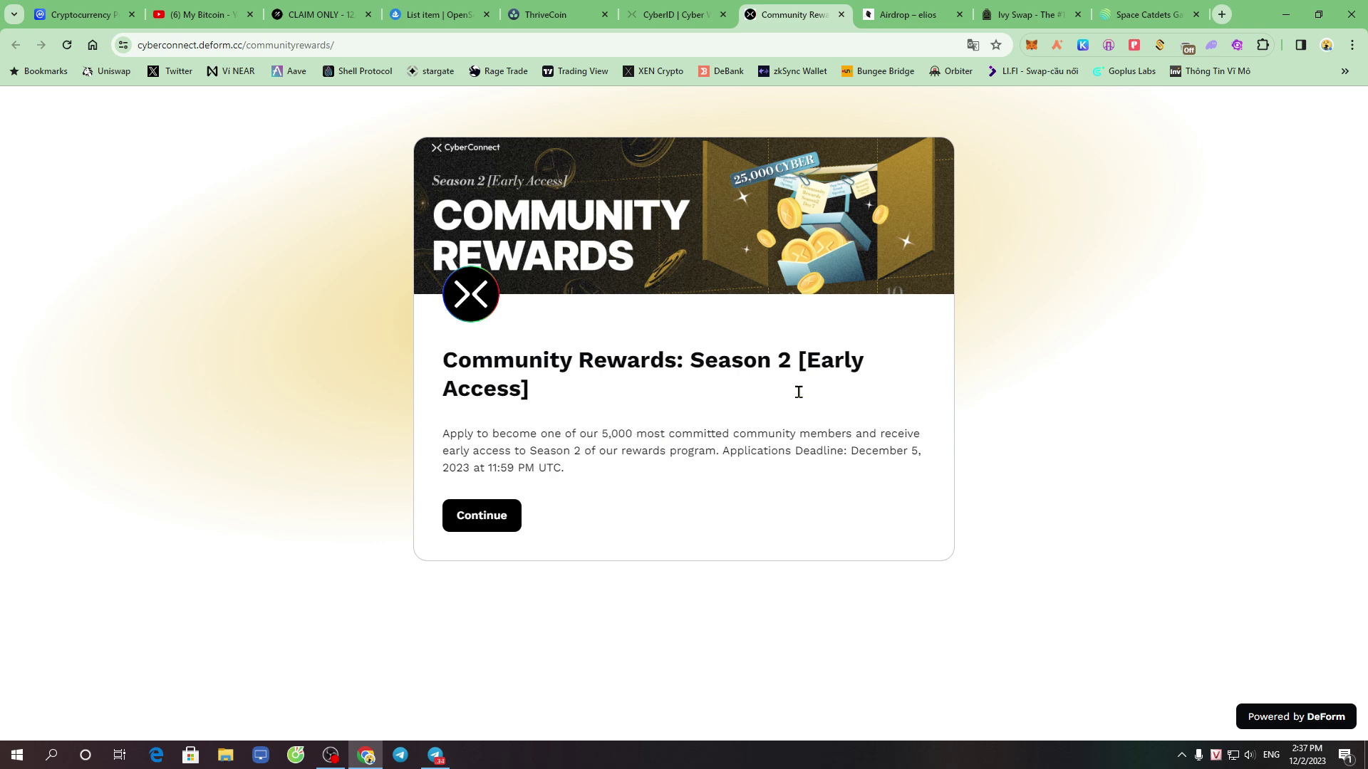
{"action": "left_click", "coordinate": [421, 45]}
{"action": "left_click", "coordinate": [667, 420]}
Start the Season 2 early access application and scroll to the wallet question
{"action": "left_click", "coordinate": [487, 516]}
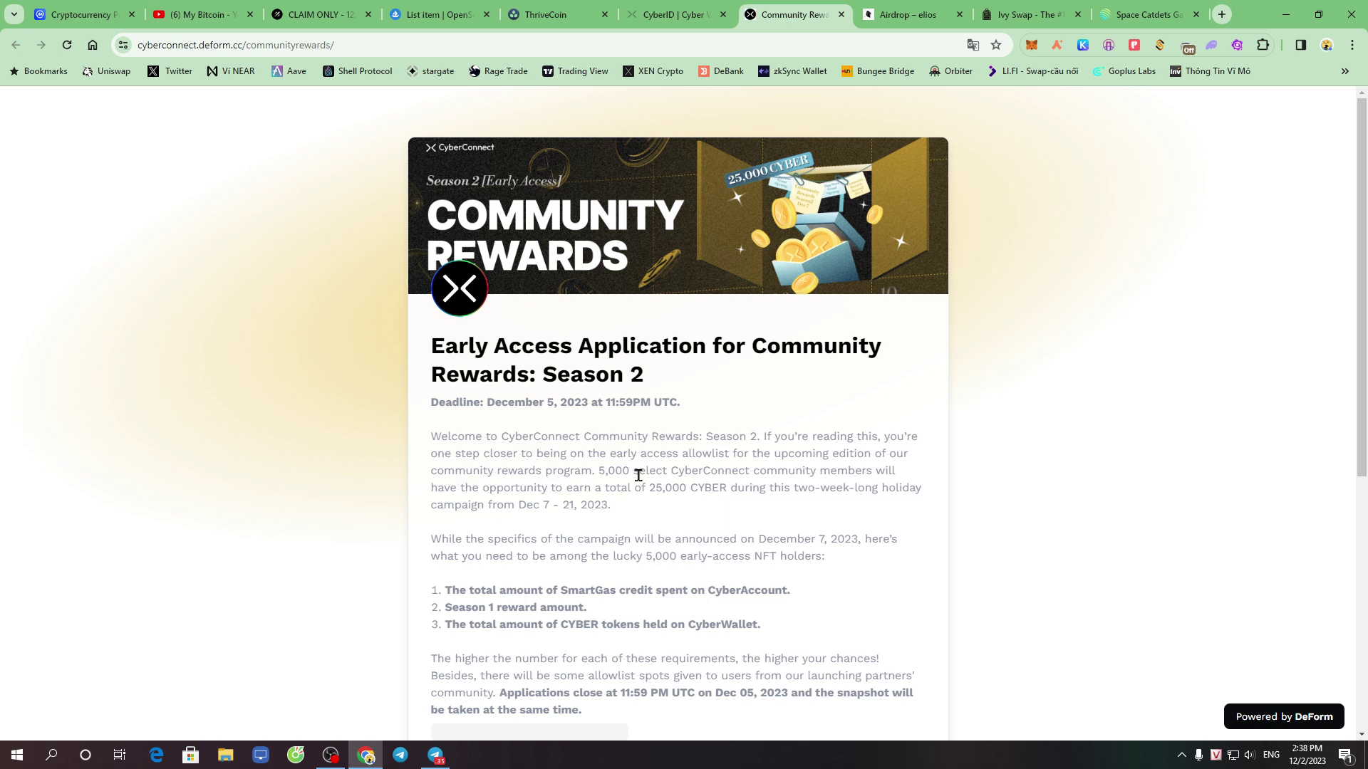
{"action": "scroll", "coordinate": [608, 443], "scroll_direction": "down", "scroll_amount": 10}
{"action": "scroll", "coordinate": [659, 505], "scroll_direction": "up", "scroll_amount": 3}
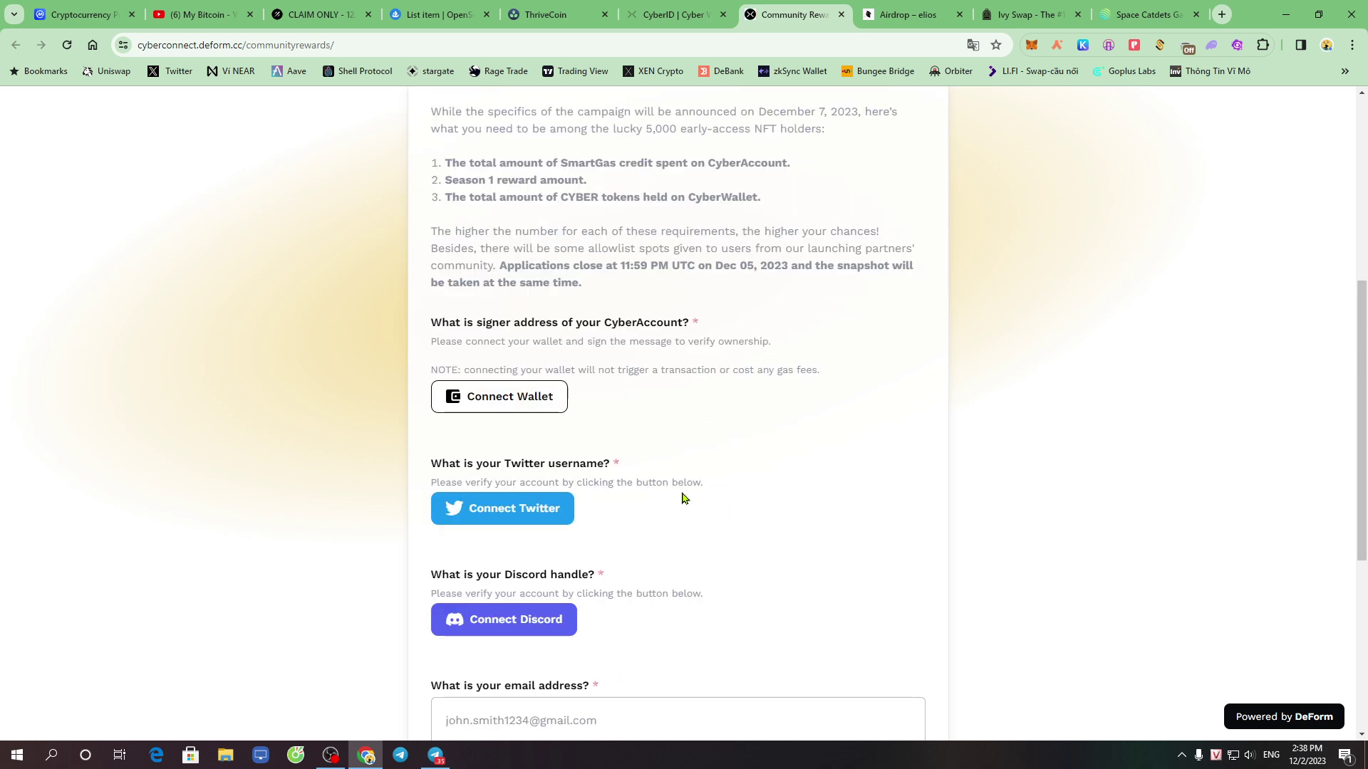
{"action": "scroll", "coordinate": [683, 478], "scroll_direction": "down", "scroll_amount": 5}
{"action": "scroll", "coordinate": [678, 491], "scroll_direction": "up", "scroll_amount": 3}
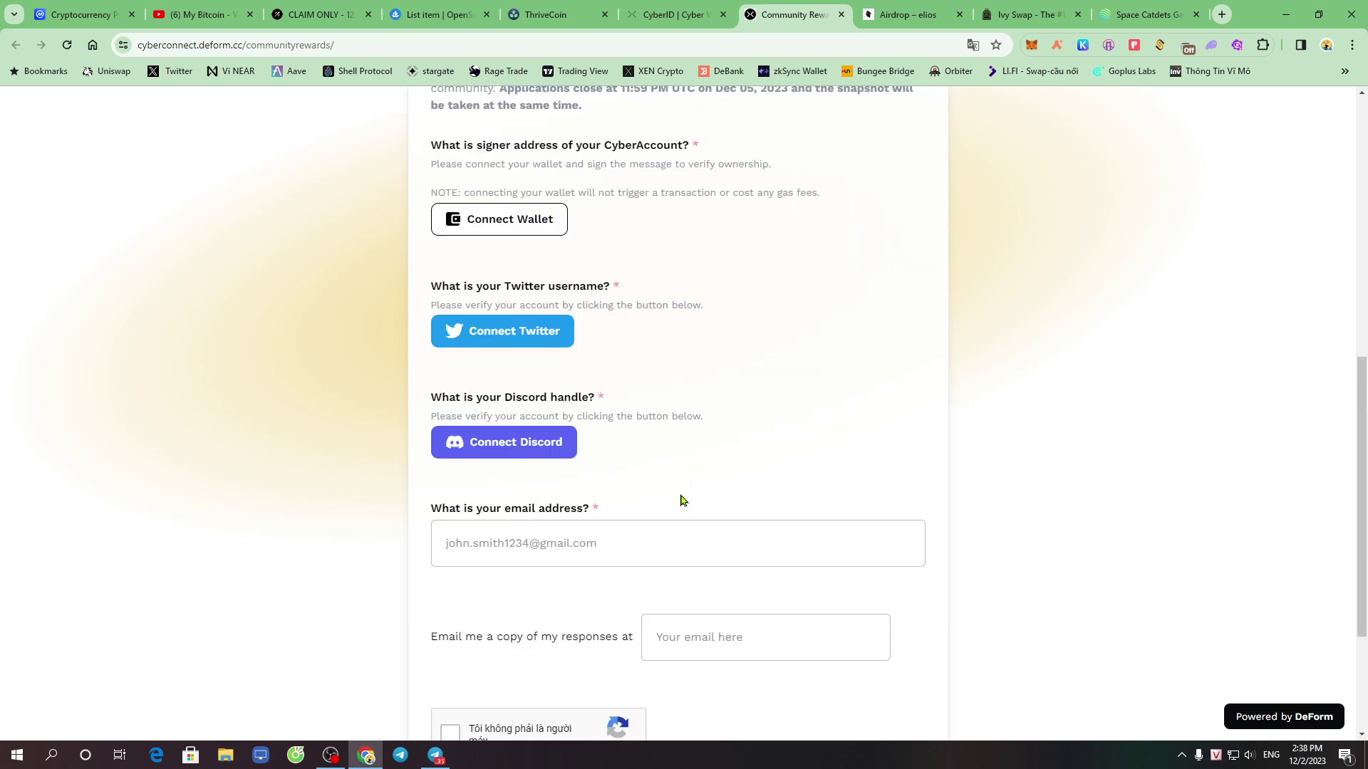
{"action": "scroll", "coordinate": [682, 500], "scroll_direction": "up", "scroll_amount": 3}
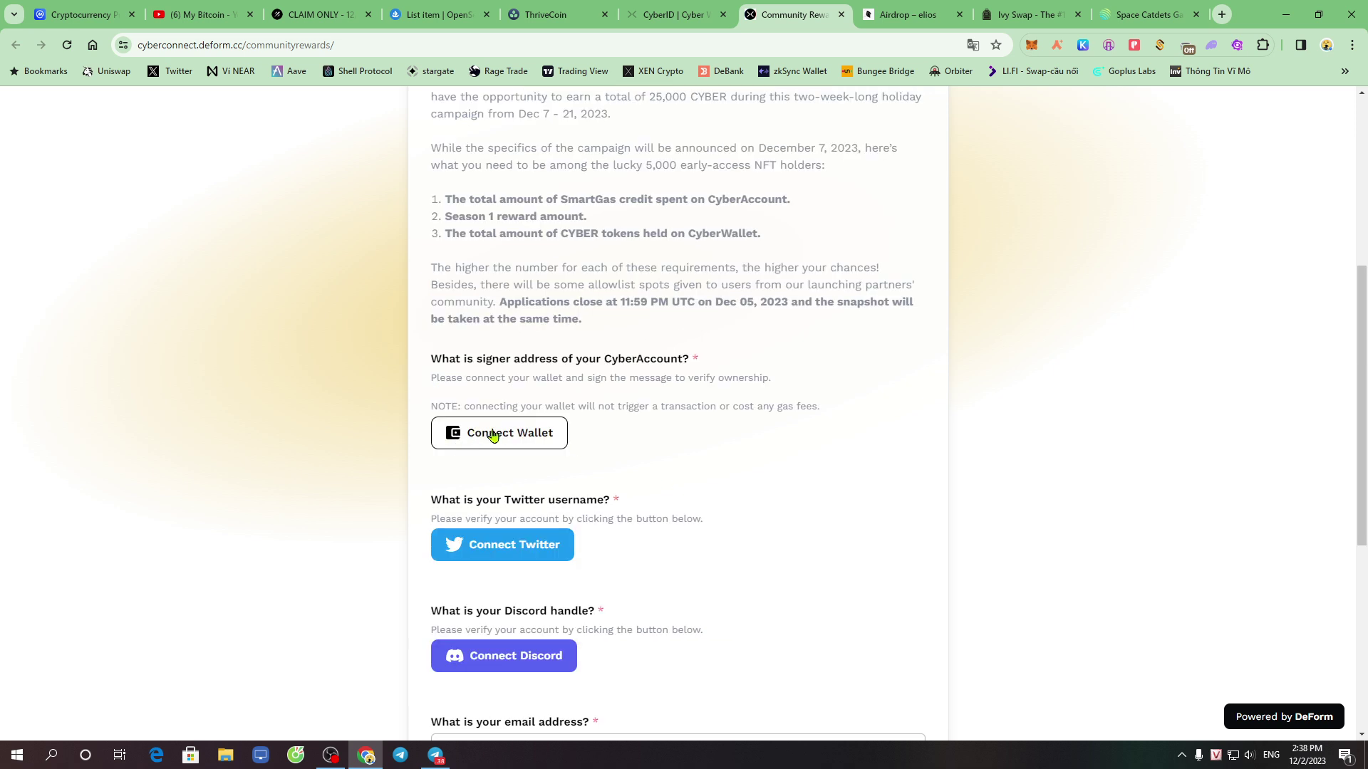
{"action": "left_click_drag", "start_coordinate": [430, 370], "coordinate": [550, 372]}
{"action": "left_click", "coordinate": [550, 372]}
Connect MetaMask as the CyberAccount signer and sign the message until 'Your wallet is verified.'
{"action": "left_click", "coordinate": [510, 440]}
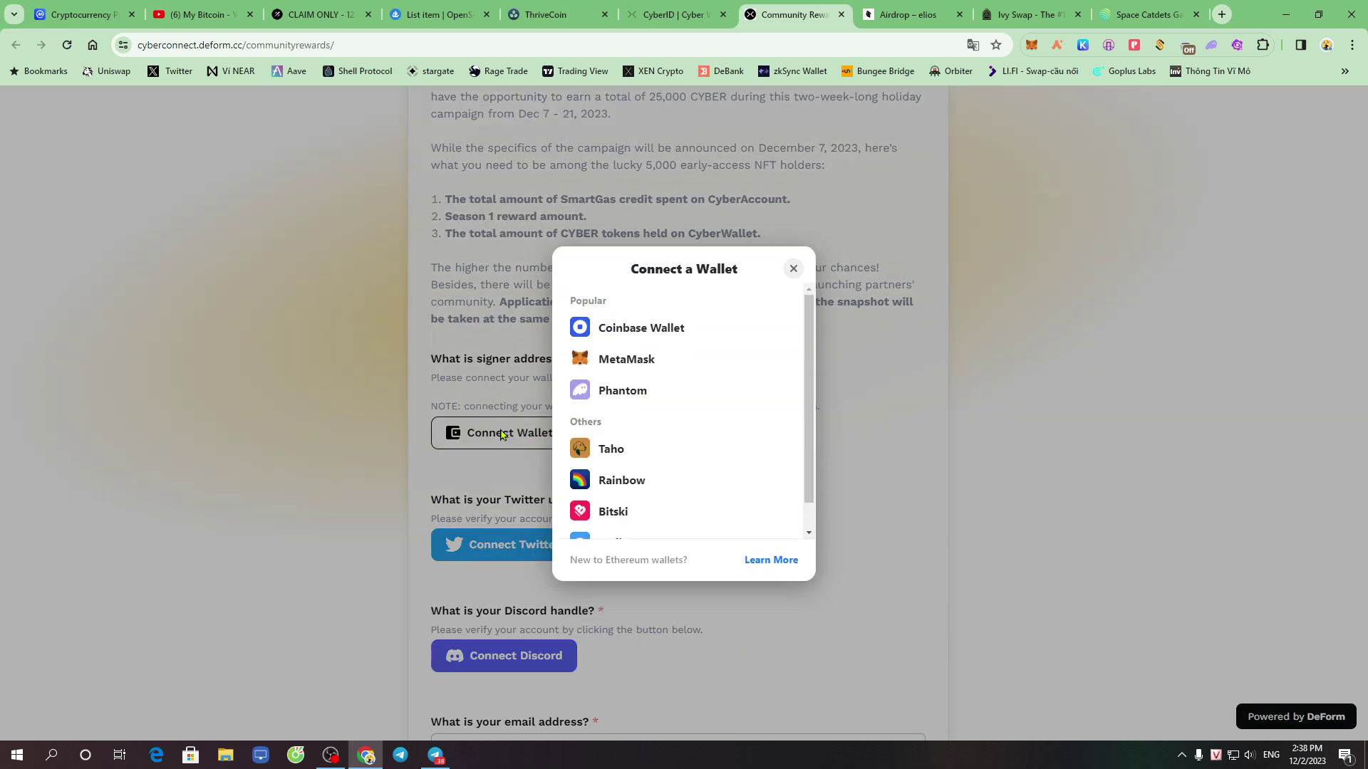
{"action": "left_click", "coordinate": [626, 360]}
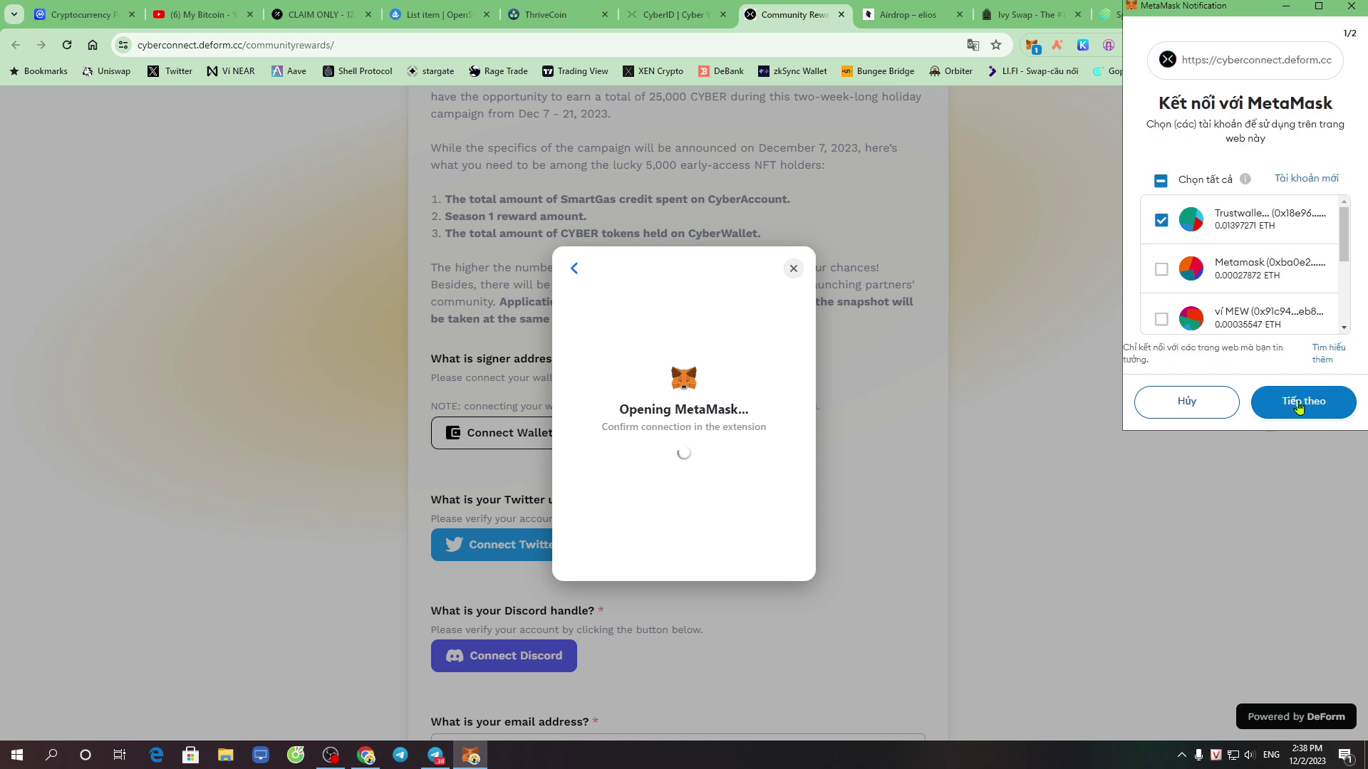
{"action": "left_click", "coordinate": [1298, 406]}
{"action": "left_click", "coordinate": [1297, 404]}
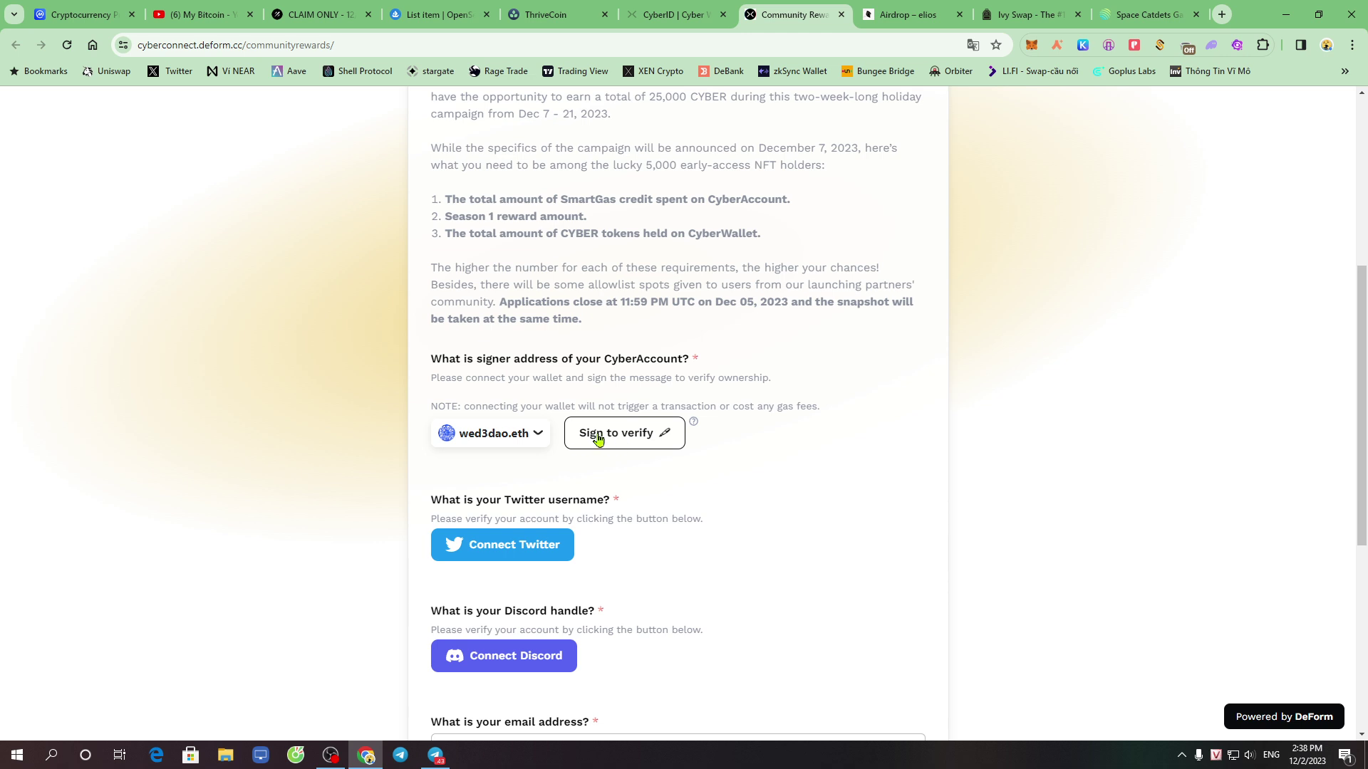
{"action": "left_click", "coordinate": [626, 440]}
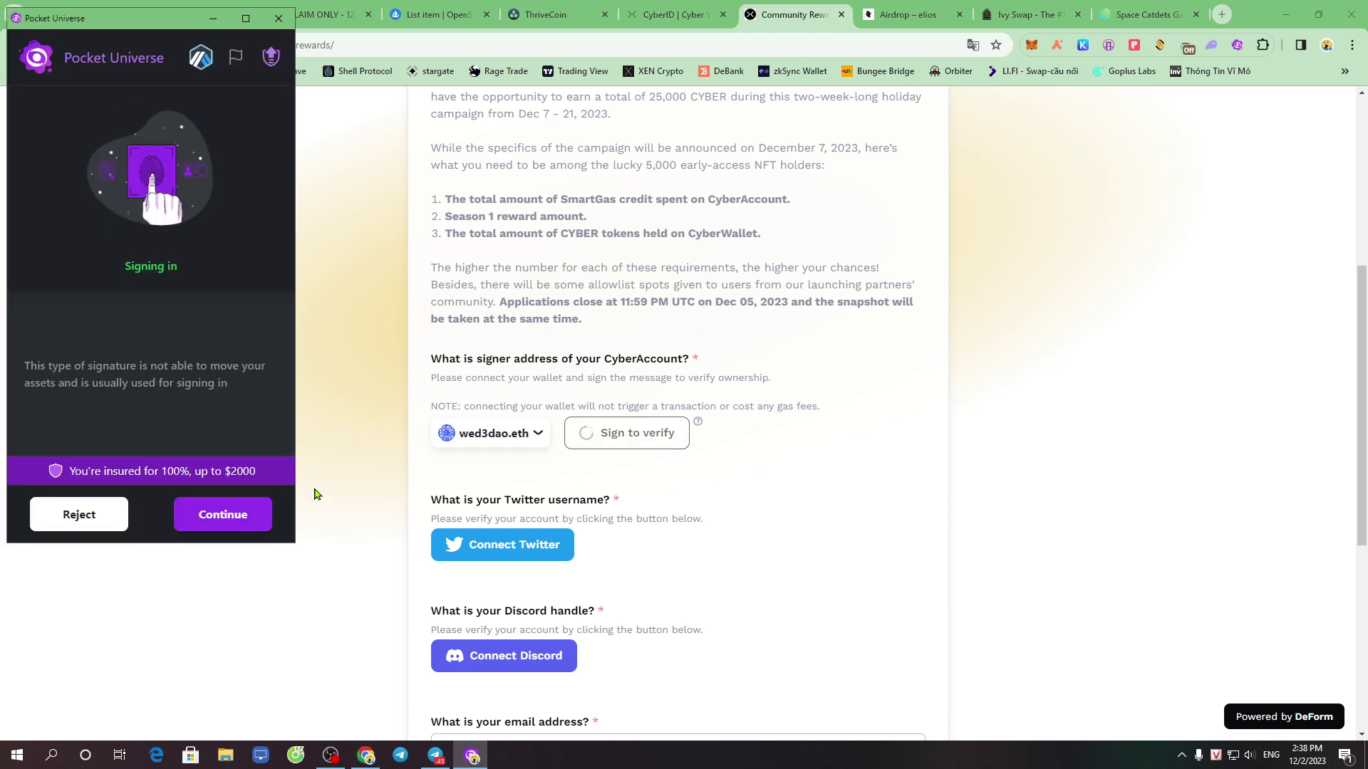
{"action": "left_click", "coordinate": [223, 517]}
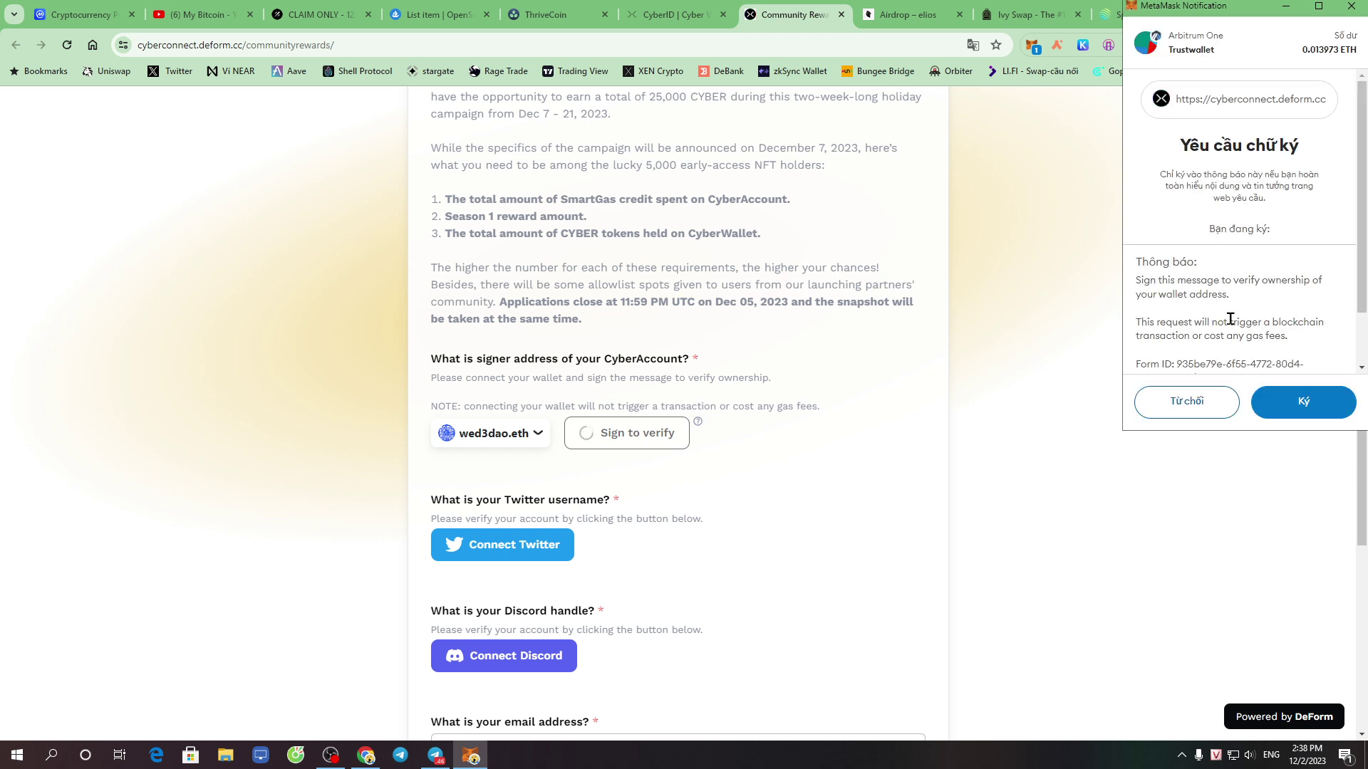
{"action": "scroll", "coordinate": [1233, 325], "scroll_direction": "down", "scroll_amount": 1}
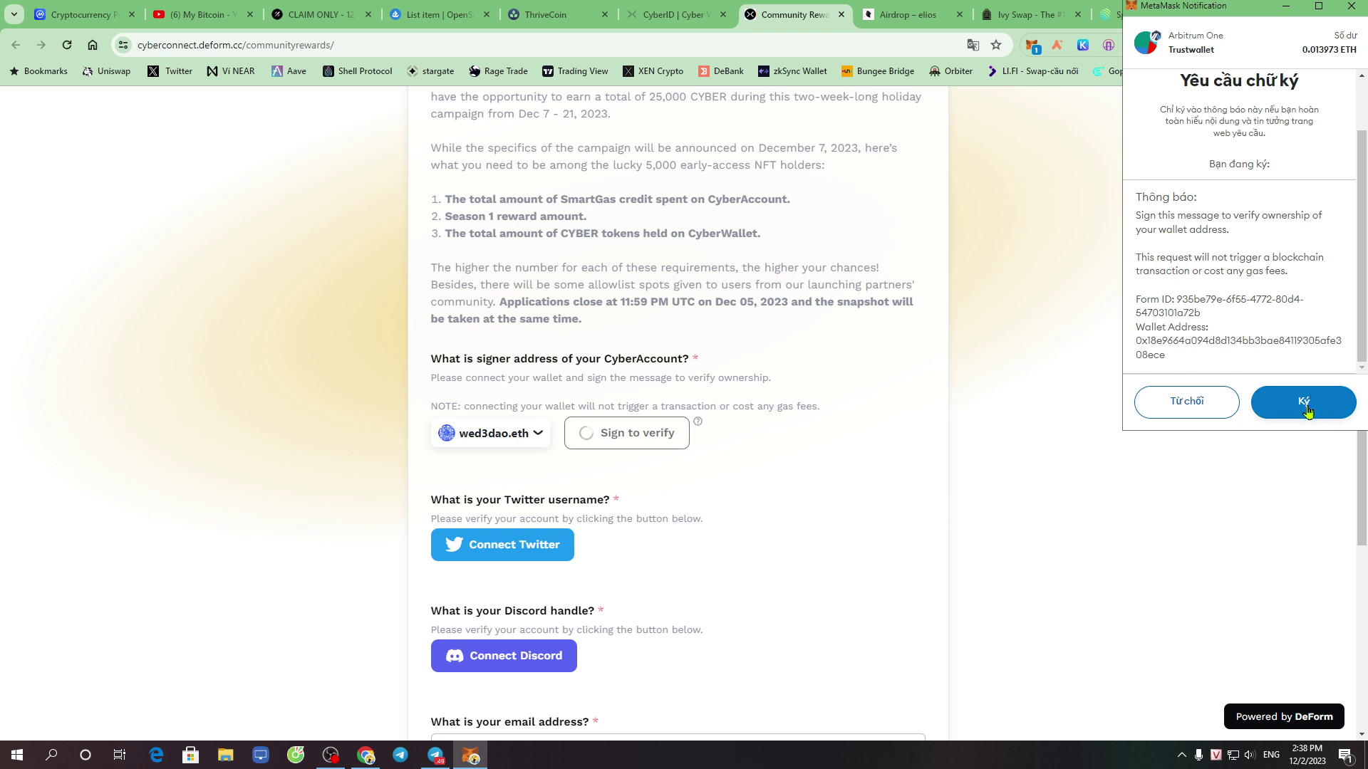
{"action": "left_click", "coordinate": [1303, 403]}
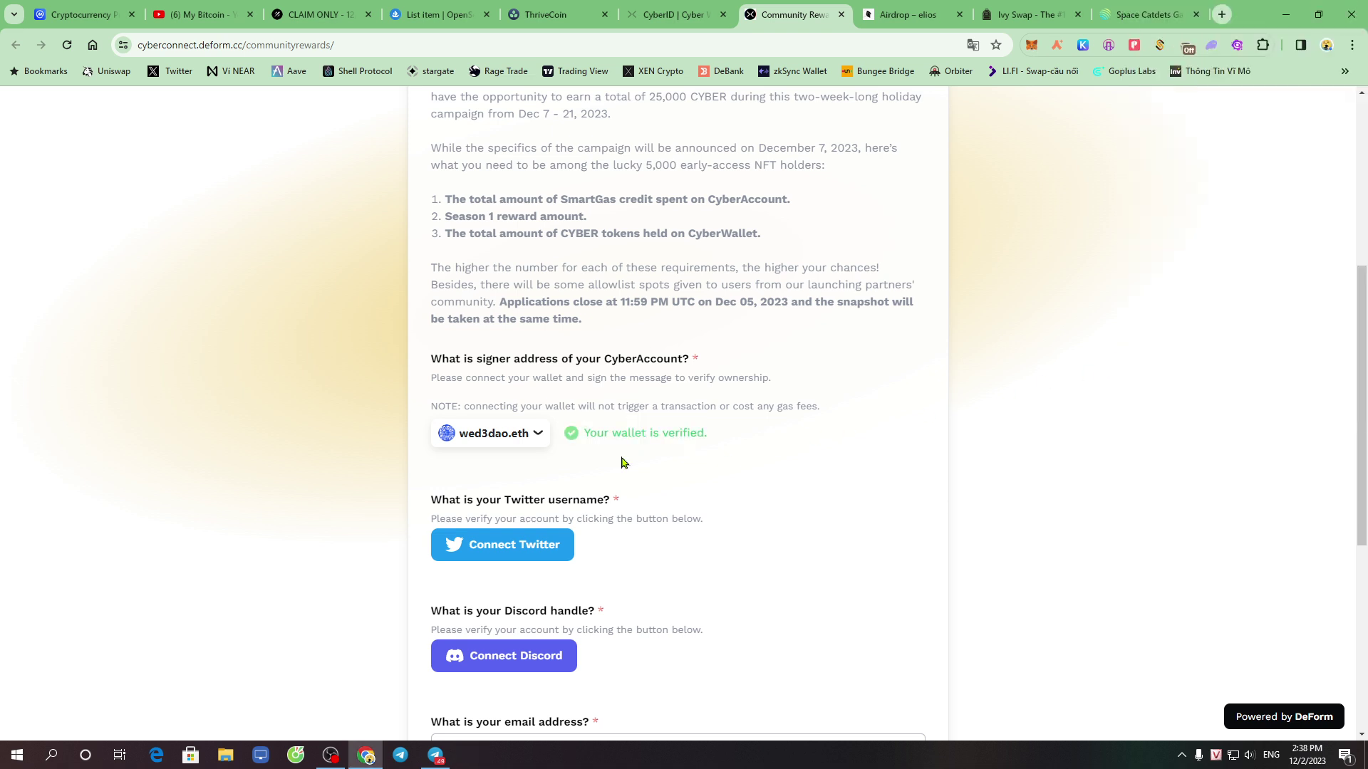
{"action": "left_click_drag", "start_coordinate": [596, 439], "coordinate": [817, 428]}
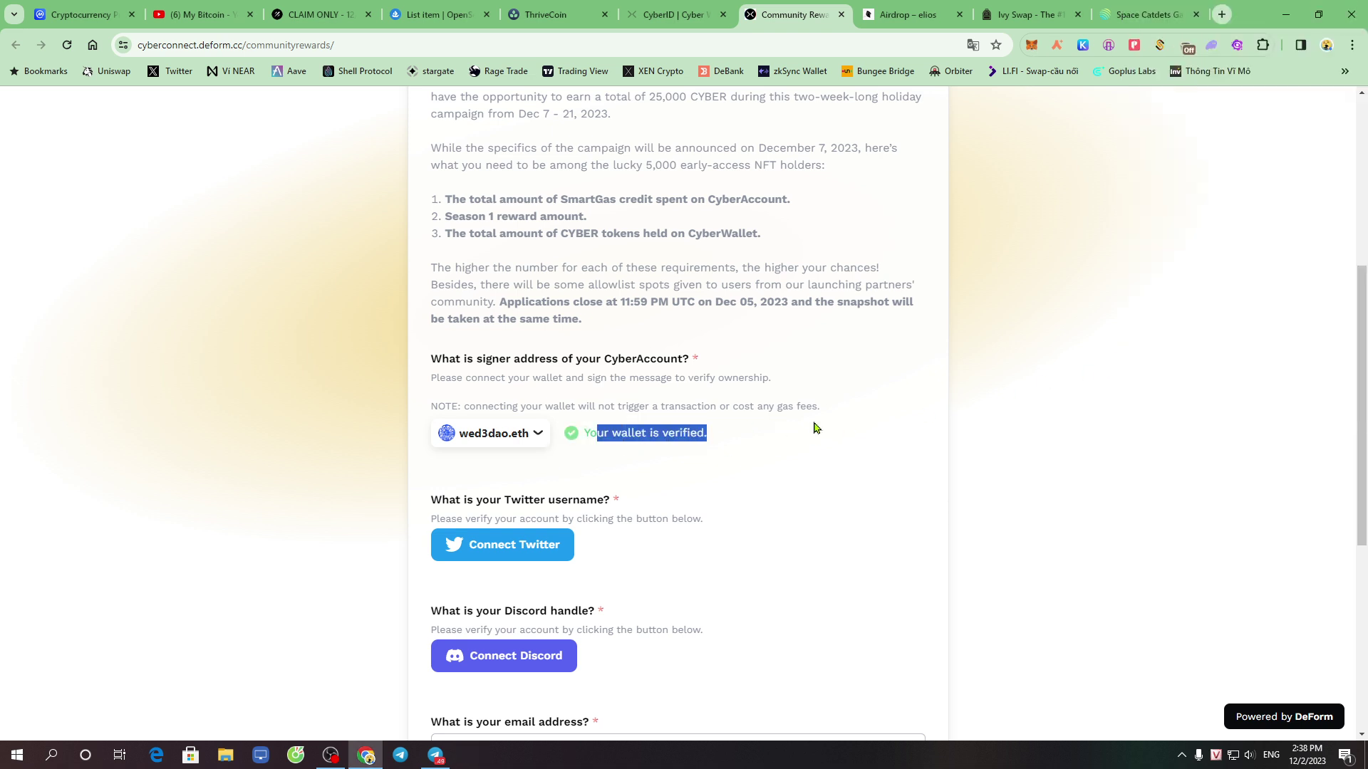
{"action": "scroll", "coordinate": [805, 429], "scroll_direction": "down", "scroll_amount": 3}
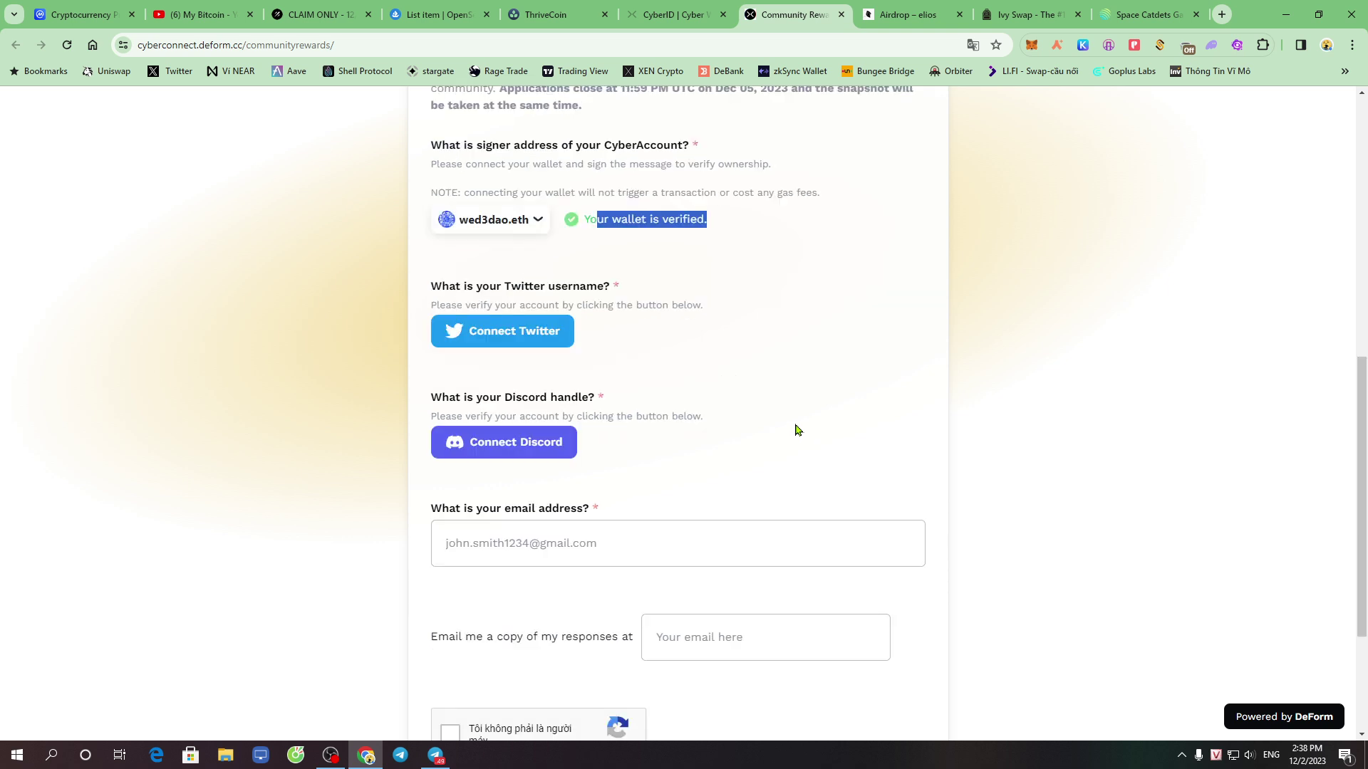
Authorize DeForm's Twitter access, confirm the verified username, and begin connecting Discord
{"action": "left_click", "coordinate": [500, 336]}
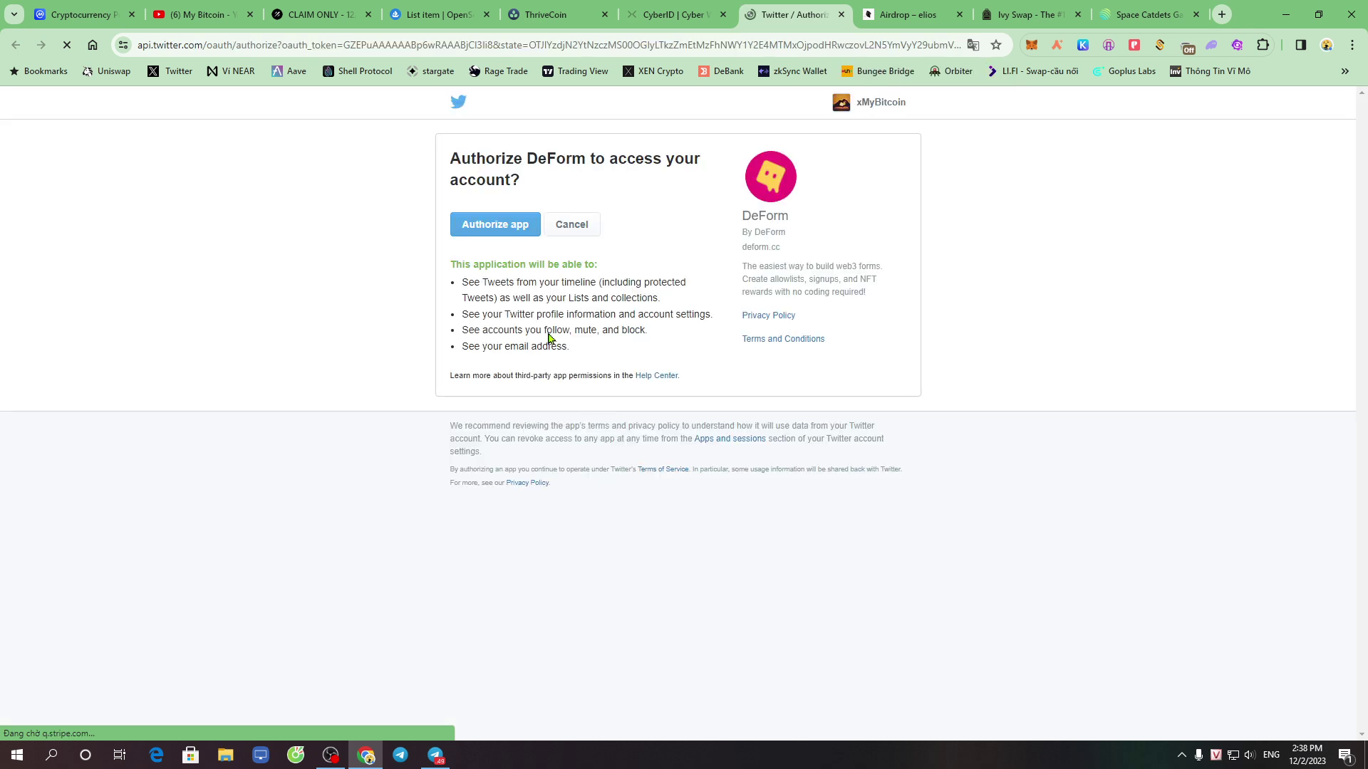
{"action": "left_click", "coordinate": [490, 226]}
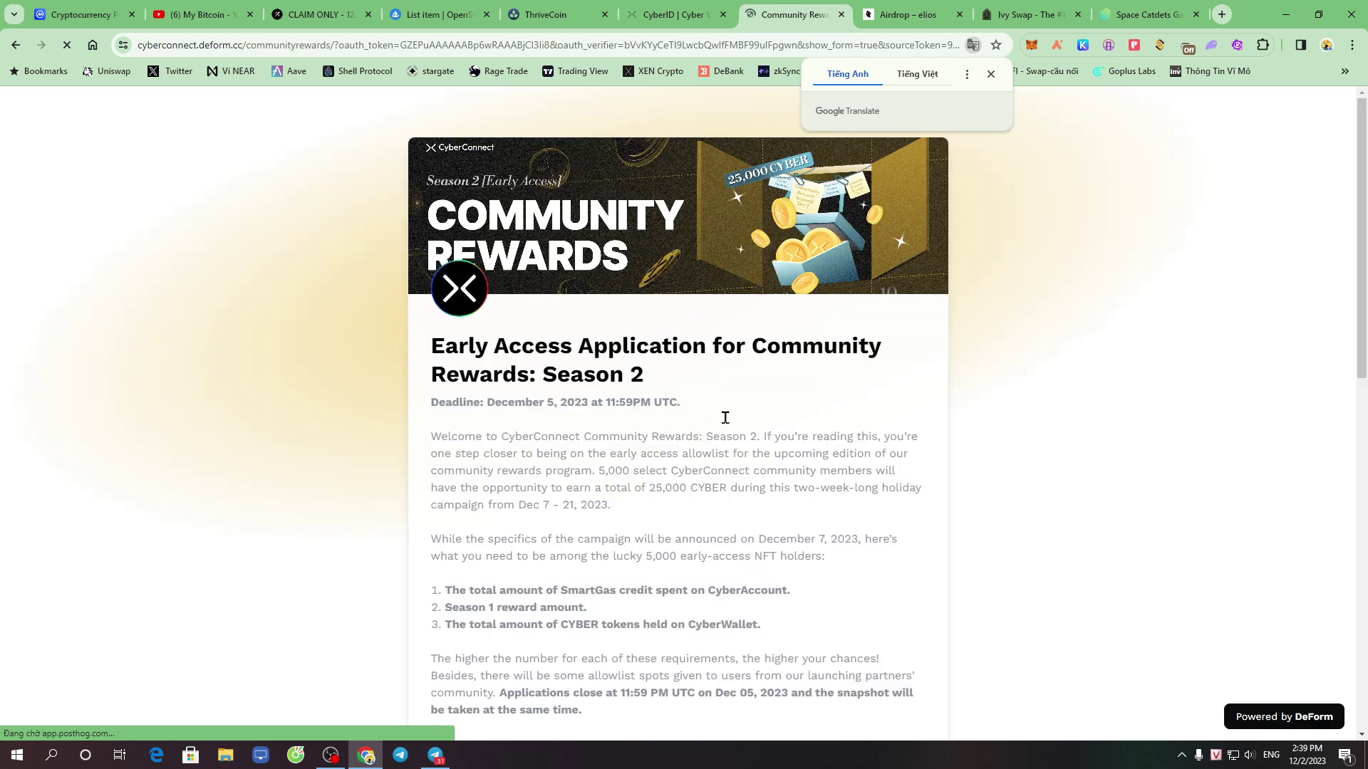
{"action": "scroll", "coordinate": [701, 463], "scroll_direction": "down", "scroll_amount": 3}
{"action": "scroll", "coordinate": [701, 467], "scroll_direction": "down", "scroll_amount": 6}
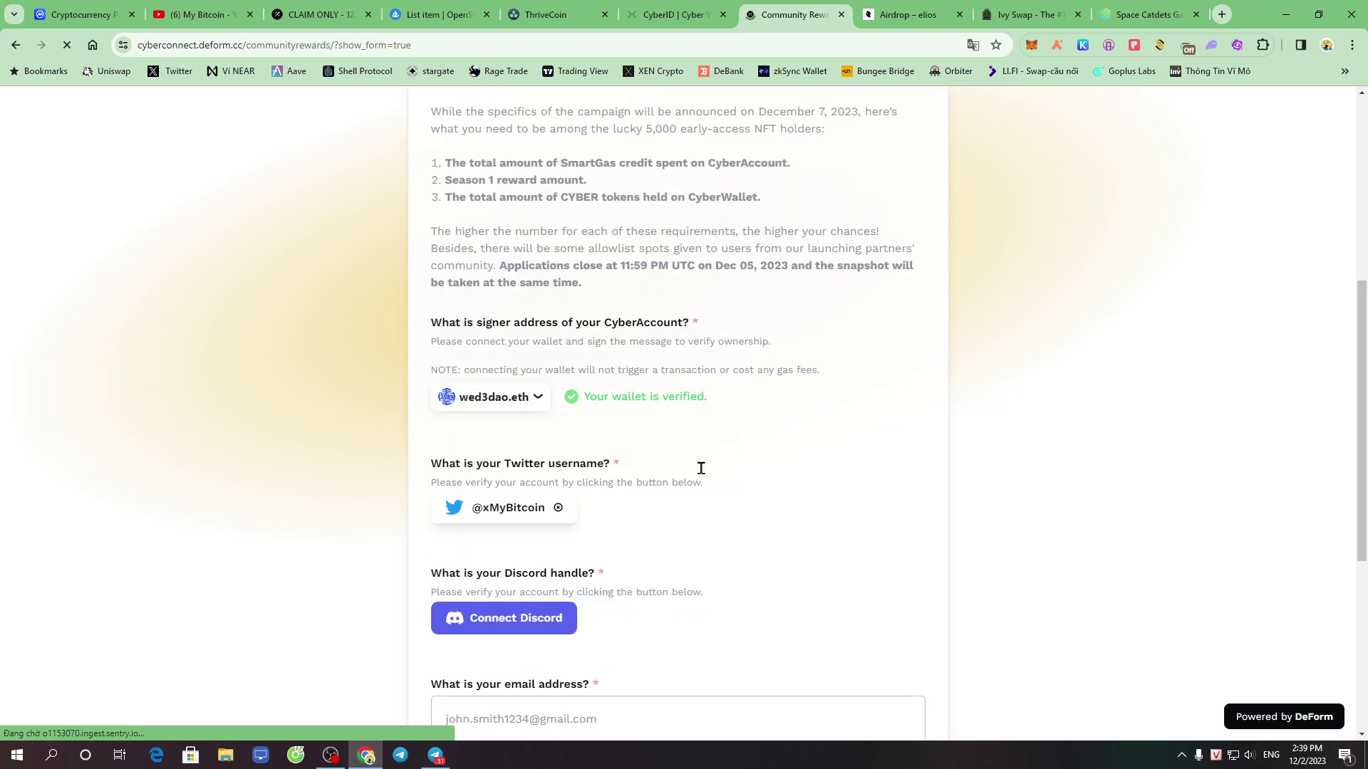
{"action": "left_click_drag", "start_coordinate": [473, 294], "coordinate": [544, 293]}
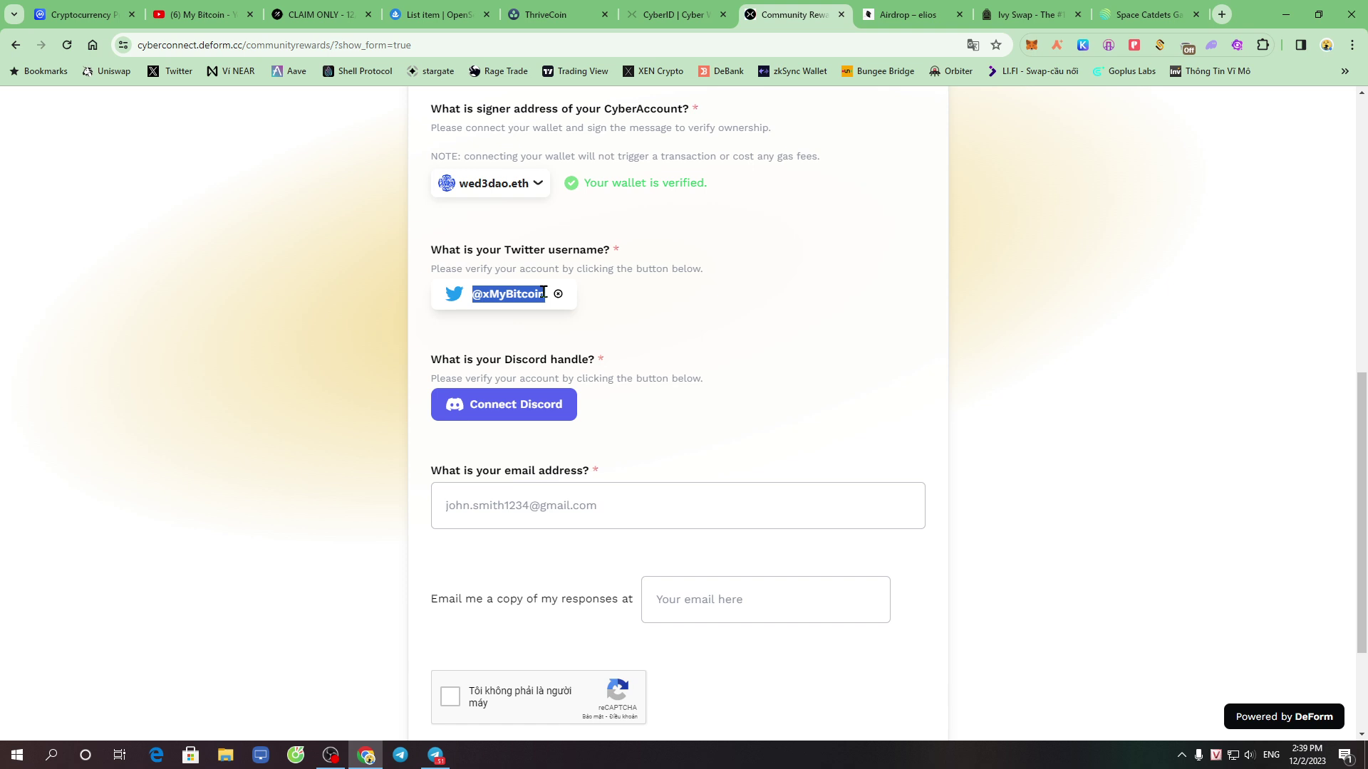
{"action": "left_click", "coordinate": [526, 408]}
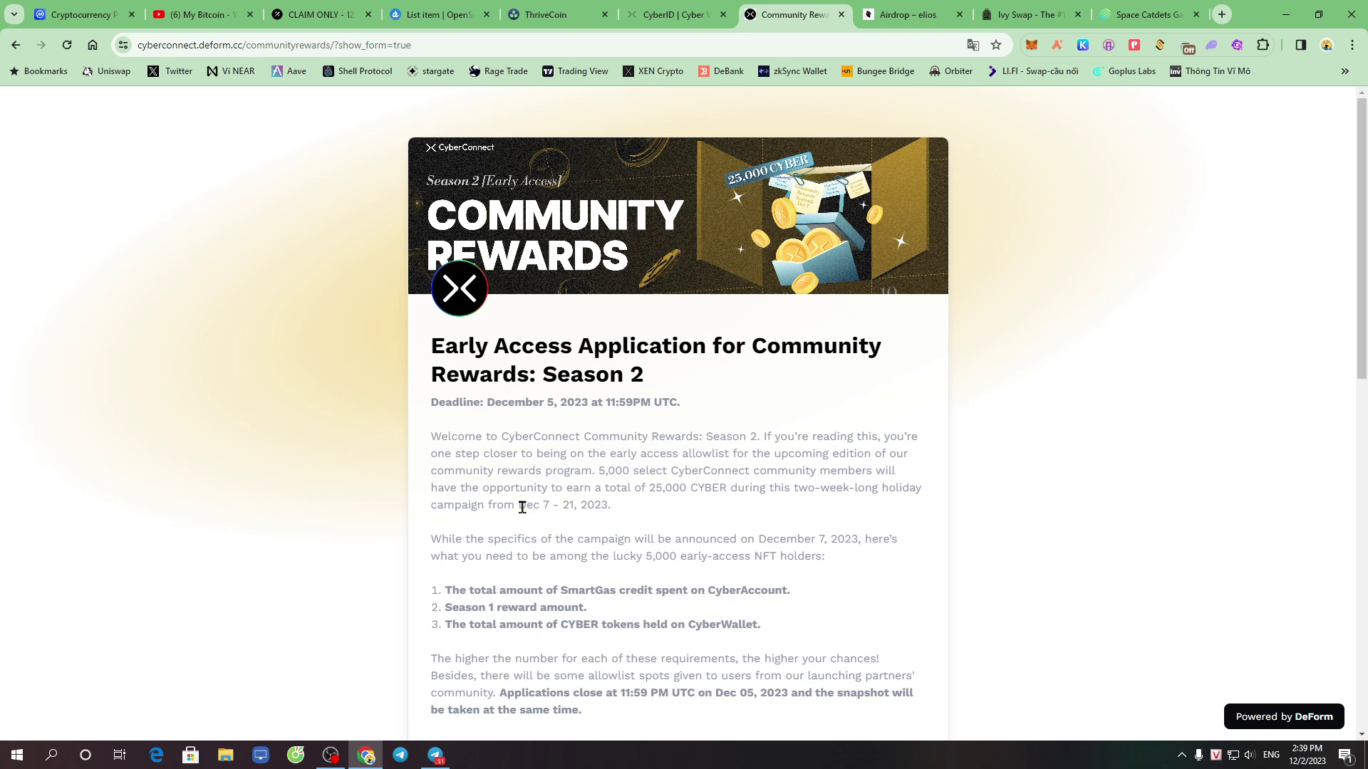
Enter the Gmail address in the email question and remove the extra digit typo
{"action": "left_click_drag", "start_coordinate": [473, 403], "coordinate": [548, 403]}
{"action": "left_click", "coordinate": [724, 379]}
{"action": "left_click_drag", "start_coordinate": [457, 470], "coordinate": [617, 459]}
{"action": "left_click", "coordinate": [580, 499]}
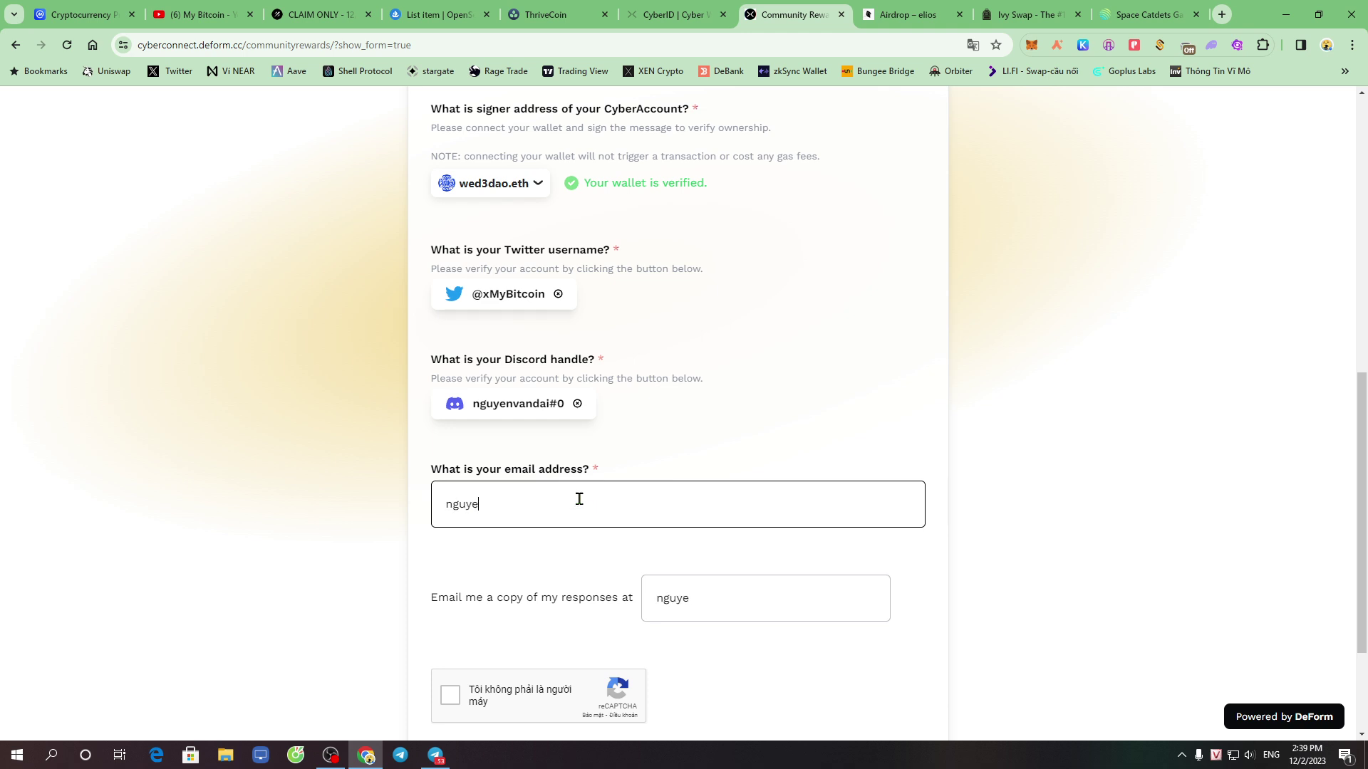
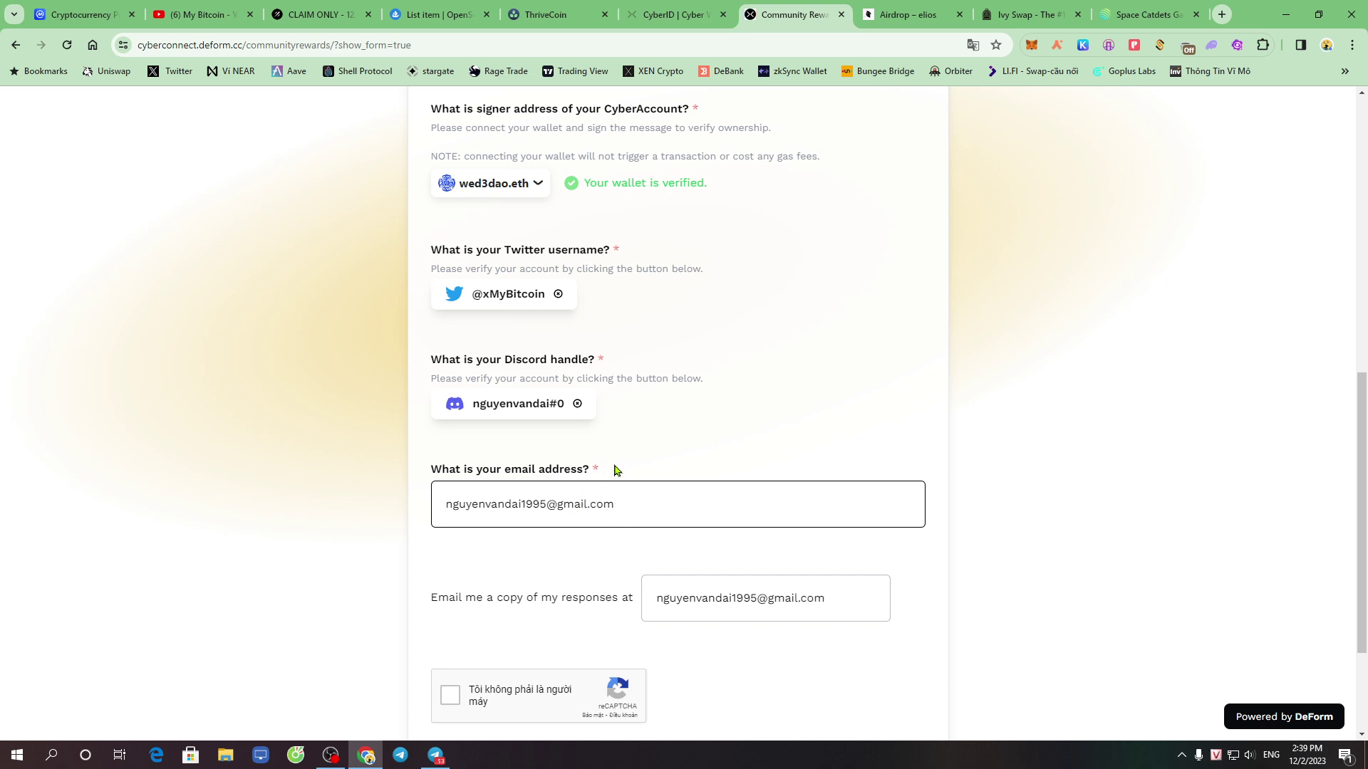
{"action": "left_click", "coordinate": [528, 500]}
{"action": "key", "text": "BackSpace"}
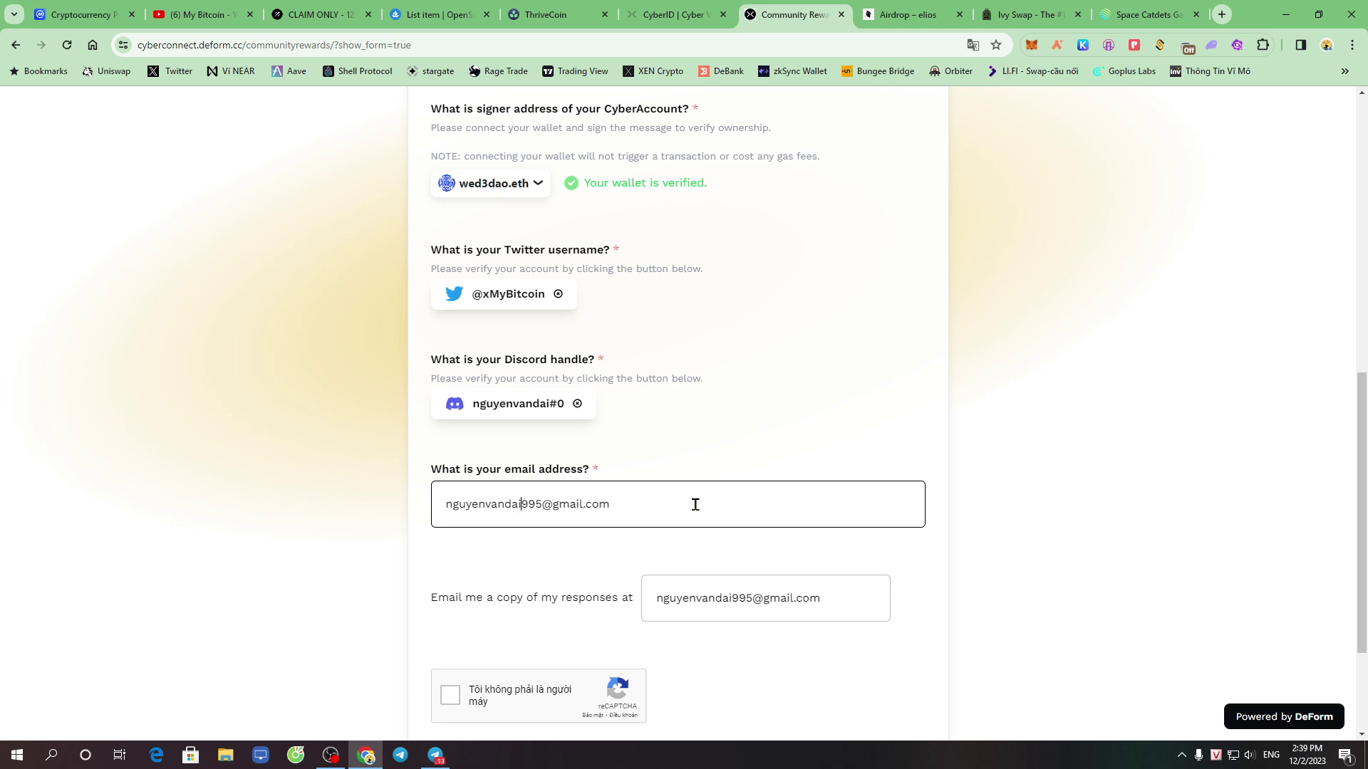
{"action": "left_click", "coordinate": [1012, 479]}
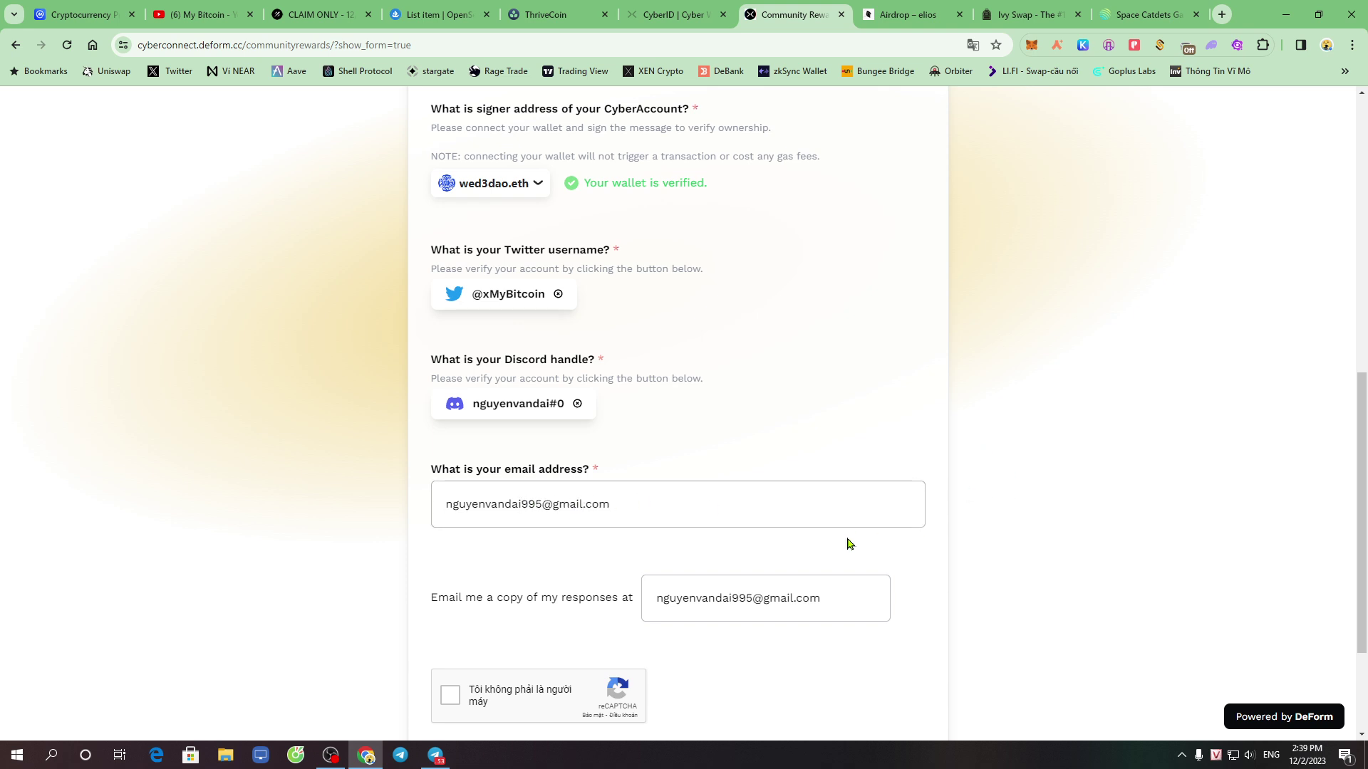
Pass the reCAPTCHA and submit the application to reach 'Thank you for joining!'
{"action": "scroll", "coordinate": [845, 554], "scroll_direction": "down", "scroll_amount": 3}
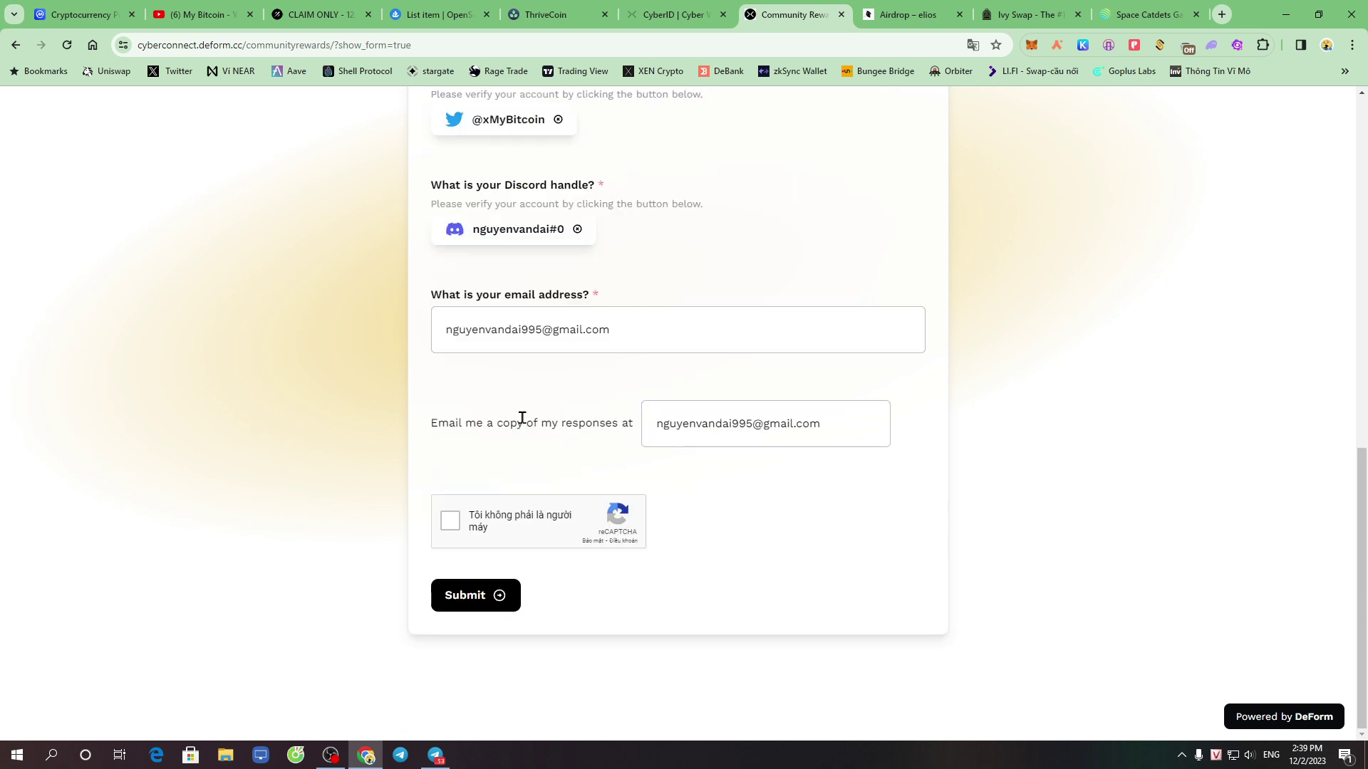
{"action": "left_click", "coordinate": [444, 526]}
{"action": "left_click", "coordinate": [486, 601]}
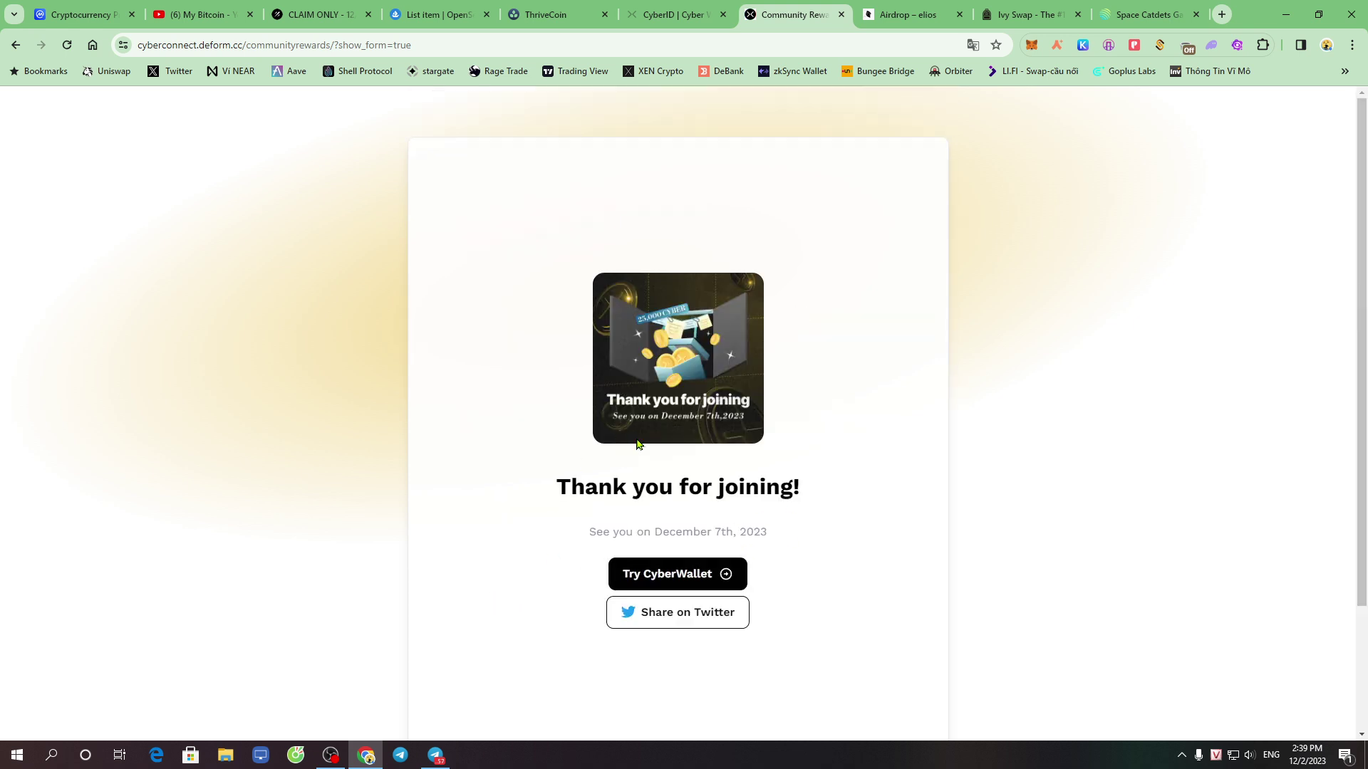
{"action": "left_click_drag", "start_coordinate": [552, 492], "coordinate": [885, 481]}
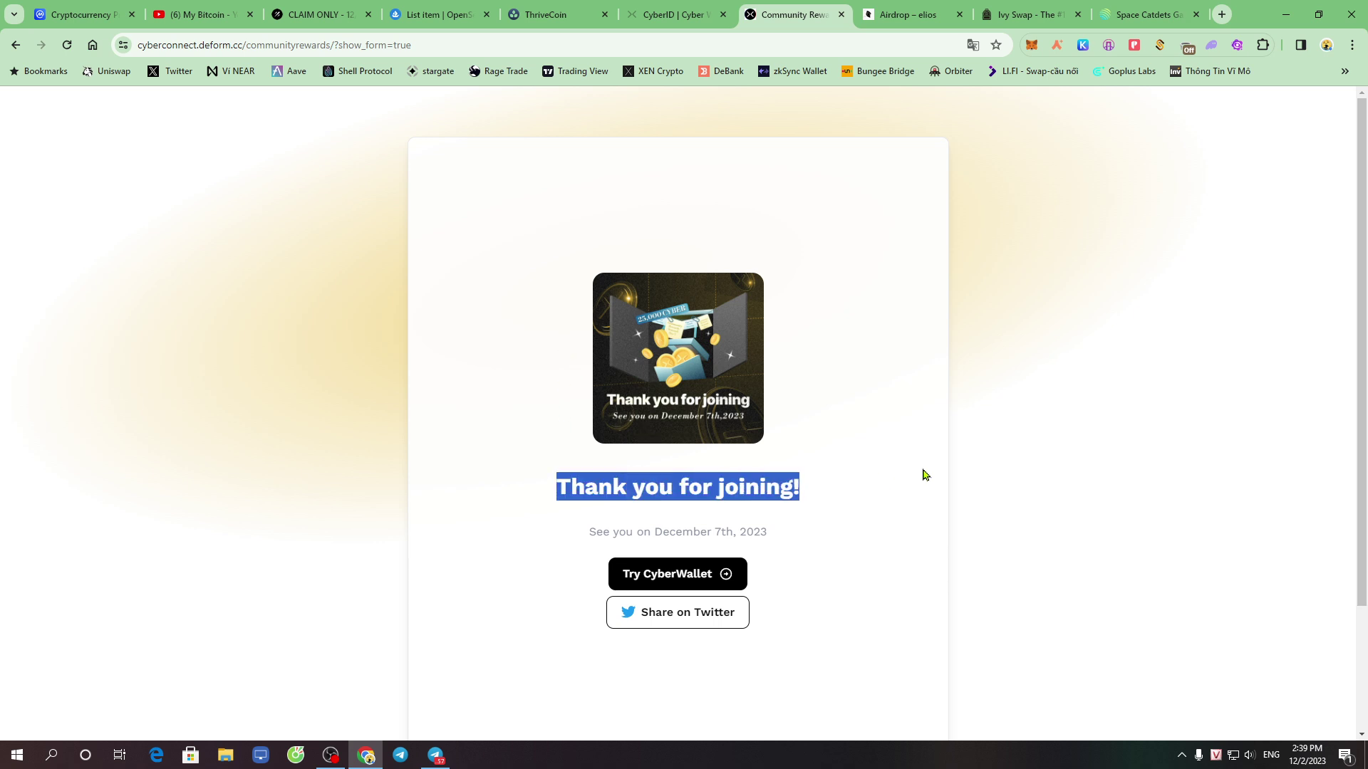
{"action": "left_click", "coordinate": [892, 447]}
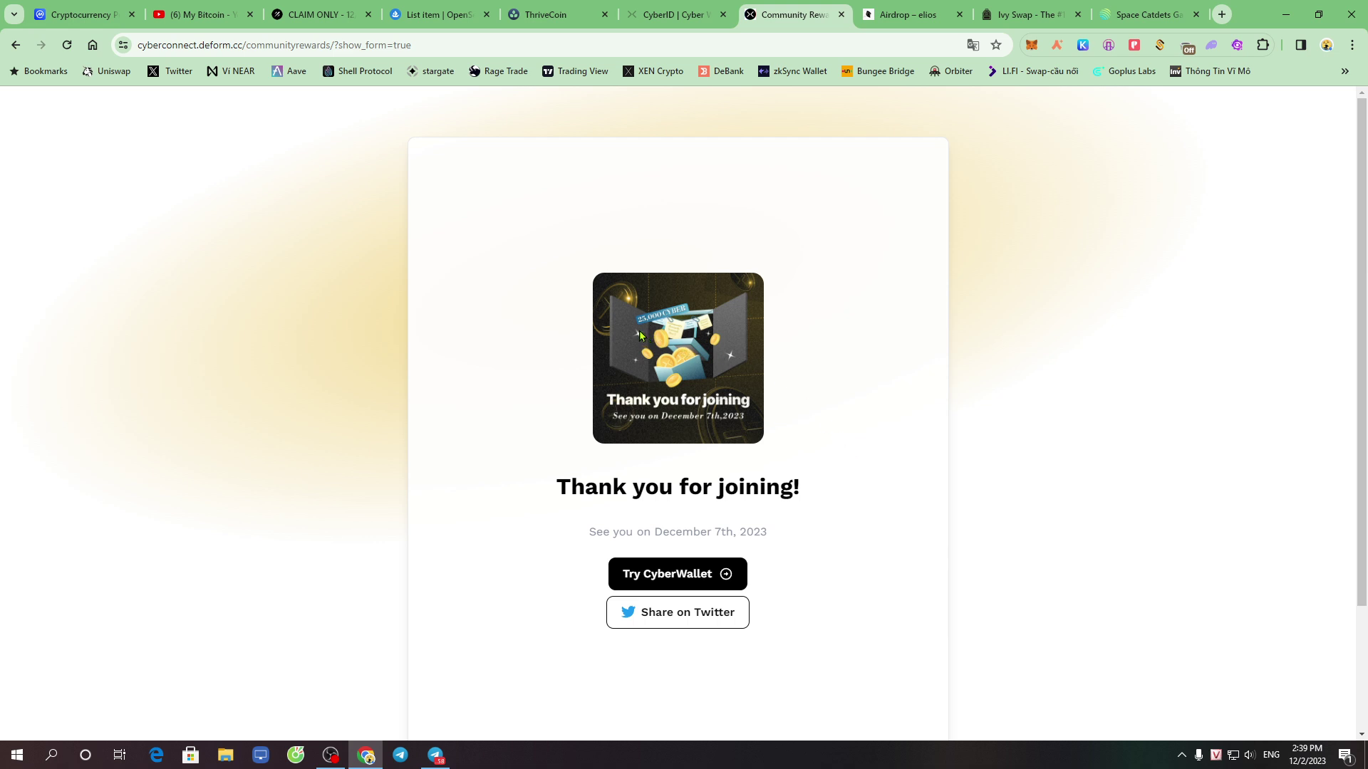
Switch browser tabs over to the Airdrop – elios page
{"action": "left_click", "coordinate": [691, 9]}
{"action": "key", "text": "ctrl+Tab"}
{"action": "key", "text": "ctrl+shift+Tab"}
{"action": "key", "text": "ctrl+Tab"}
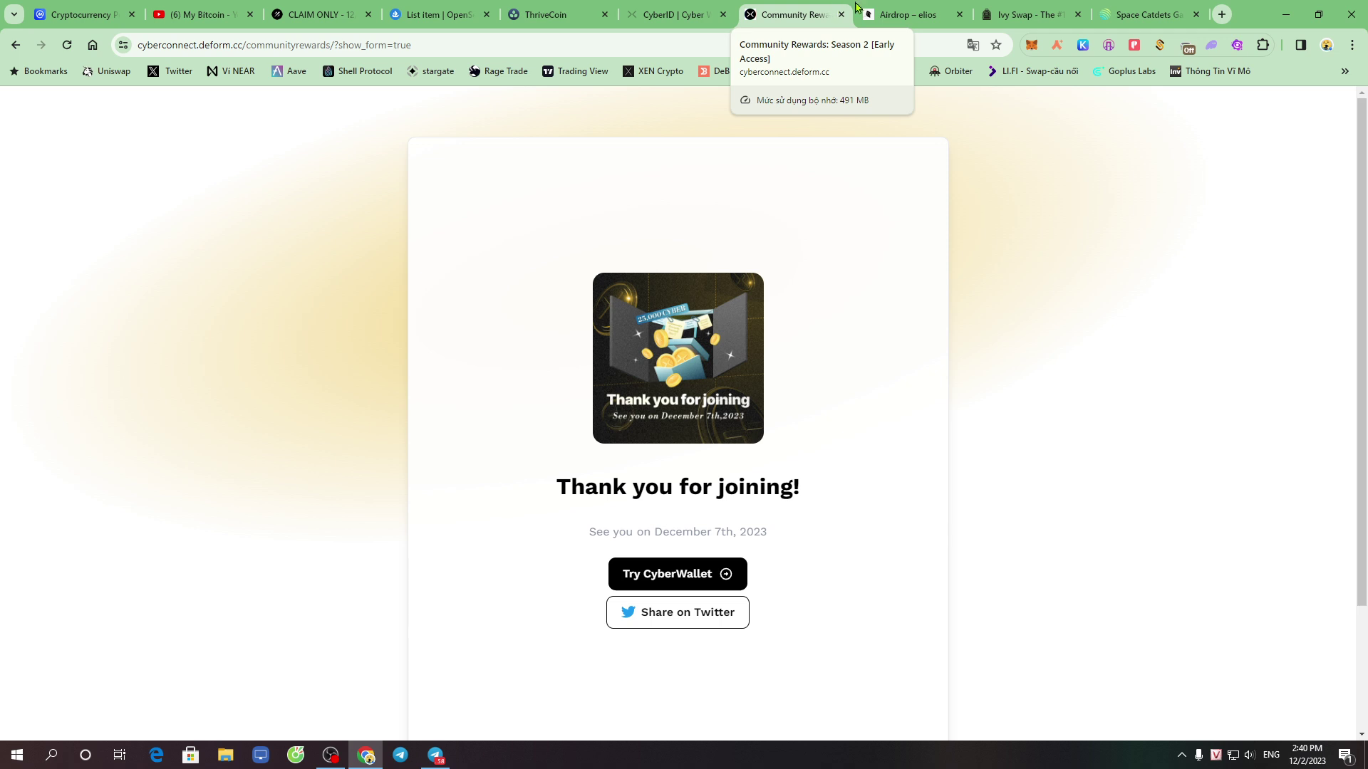
{"action": "key", "text": "ctrl+Tab"}
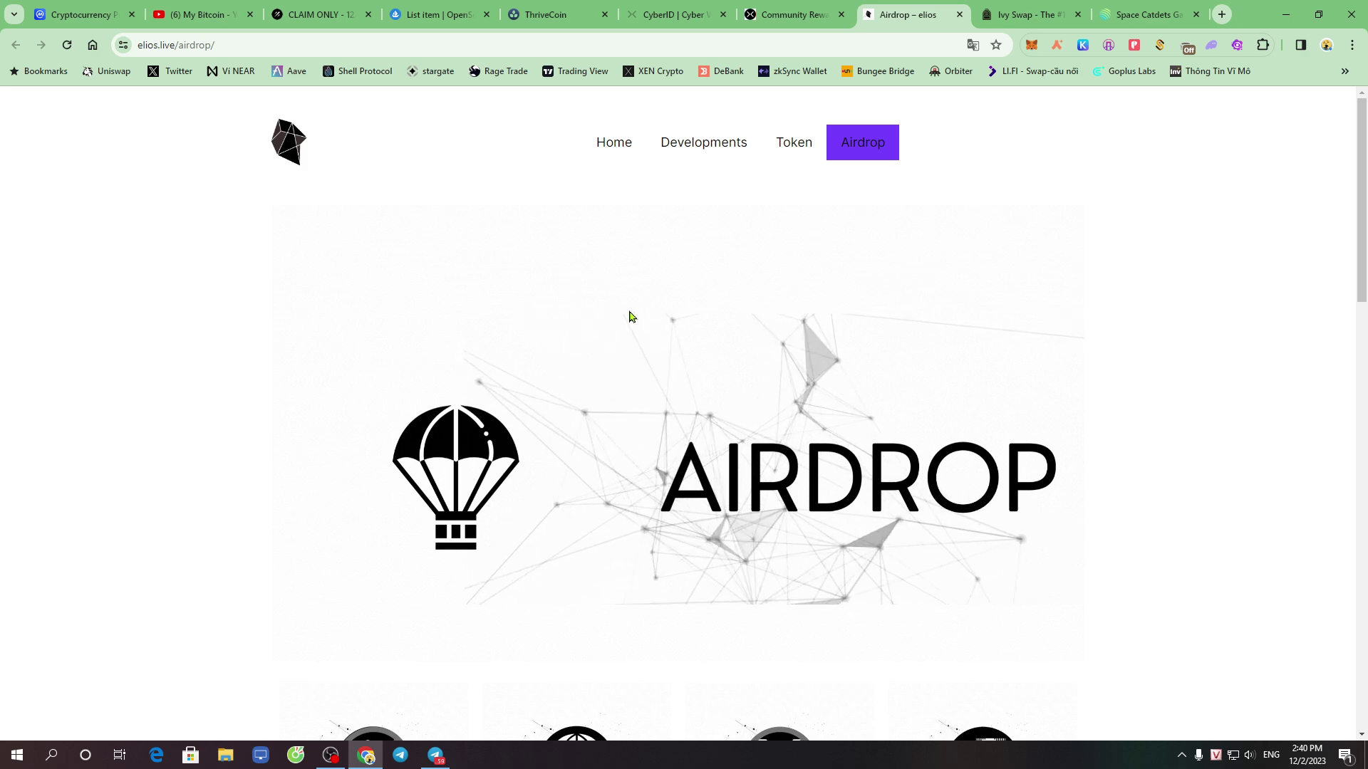
Scroll to the Enroll Now For Airdrop form, focus the BEP 20 wallet address field, and open MetaMask
{"action": "scroll", "coordinate": [833, 391], "scroll_direction": "down", "scroll_amount": 3}
{"action": "scroll", "coordinate": [834, 391], "scroll_direction": "up", "scroll_amount": 3}
{"action": "left_click", "coordinate": [363, 45]}
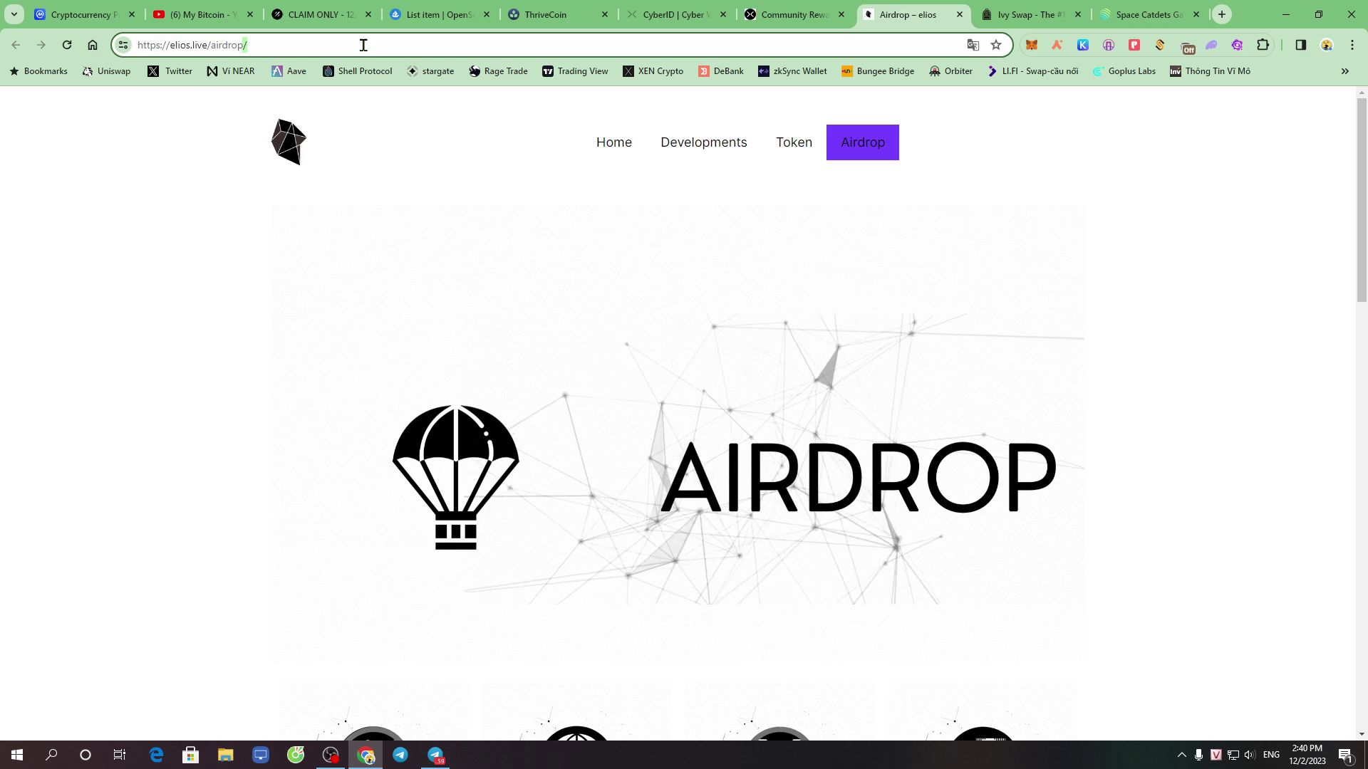
{"action": "left_click", "coordinate": [683, 216]}
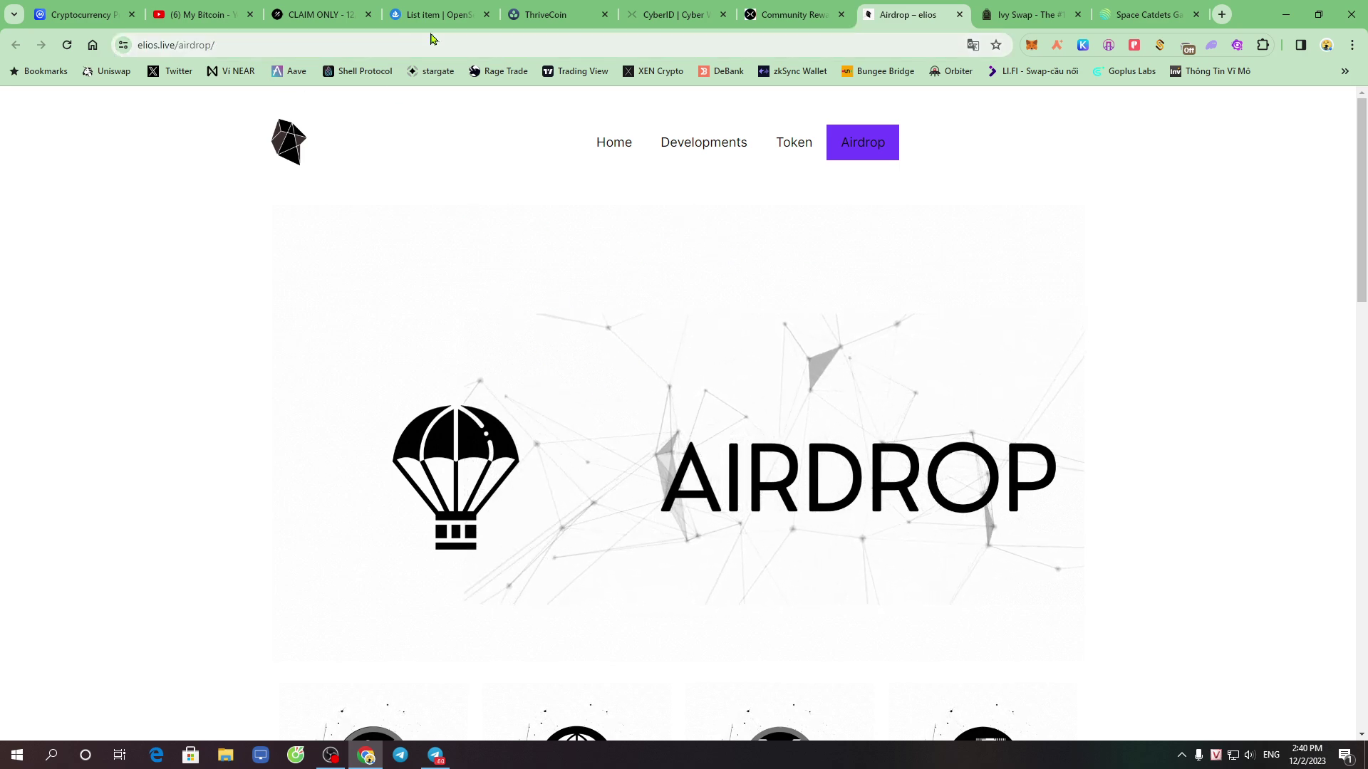
{"action": "left_click", "coordinate": [397, 44]}
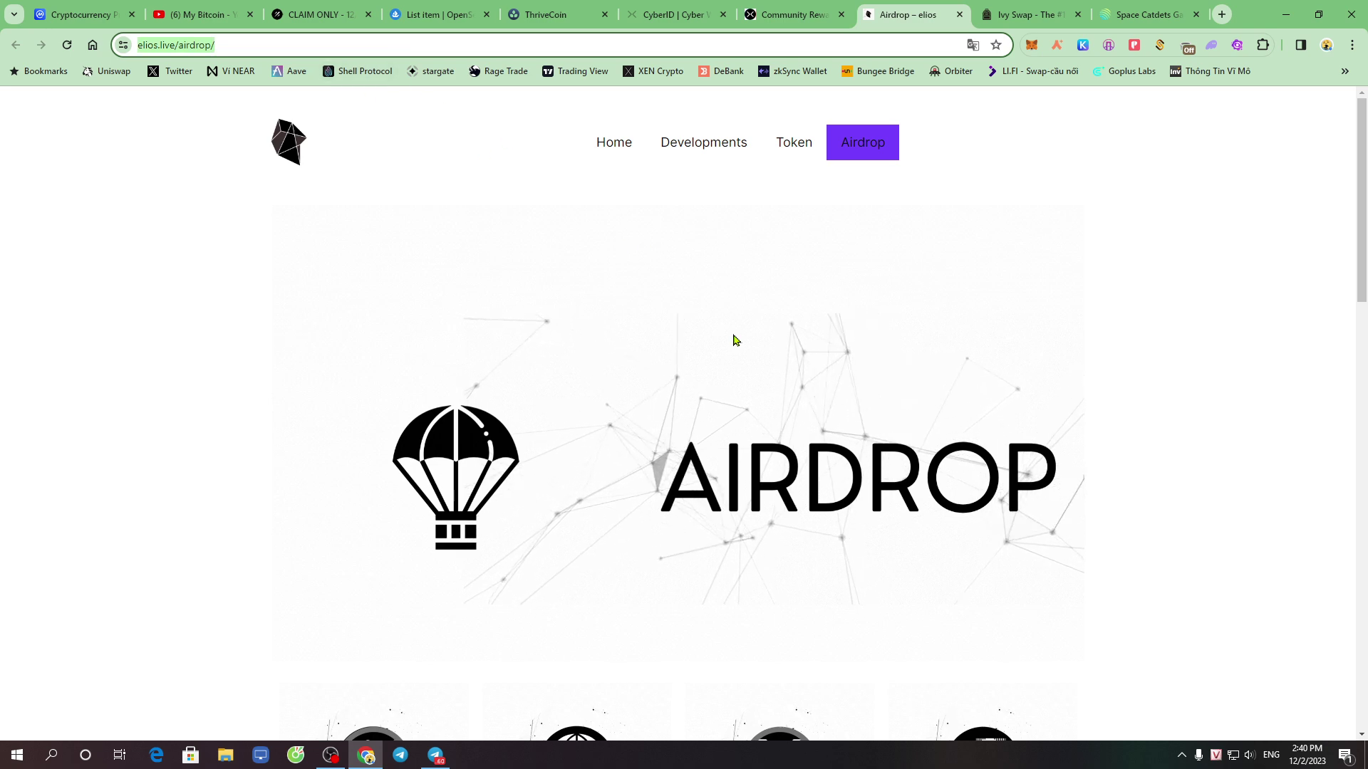
{"action": "scroll", "coordinate": [829, 465], "scroll_direction": "down", "scroll_amount": 5}
{"action": "scroll", "coordinate": [828, 465], "scroll_direction": "down", "scroll_amount": 3}
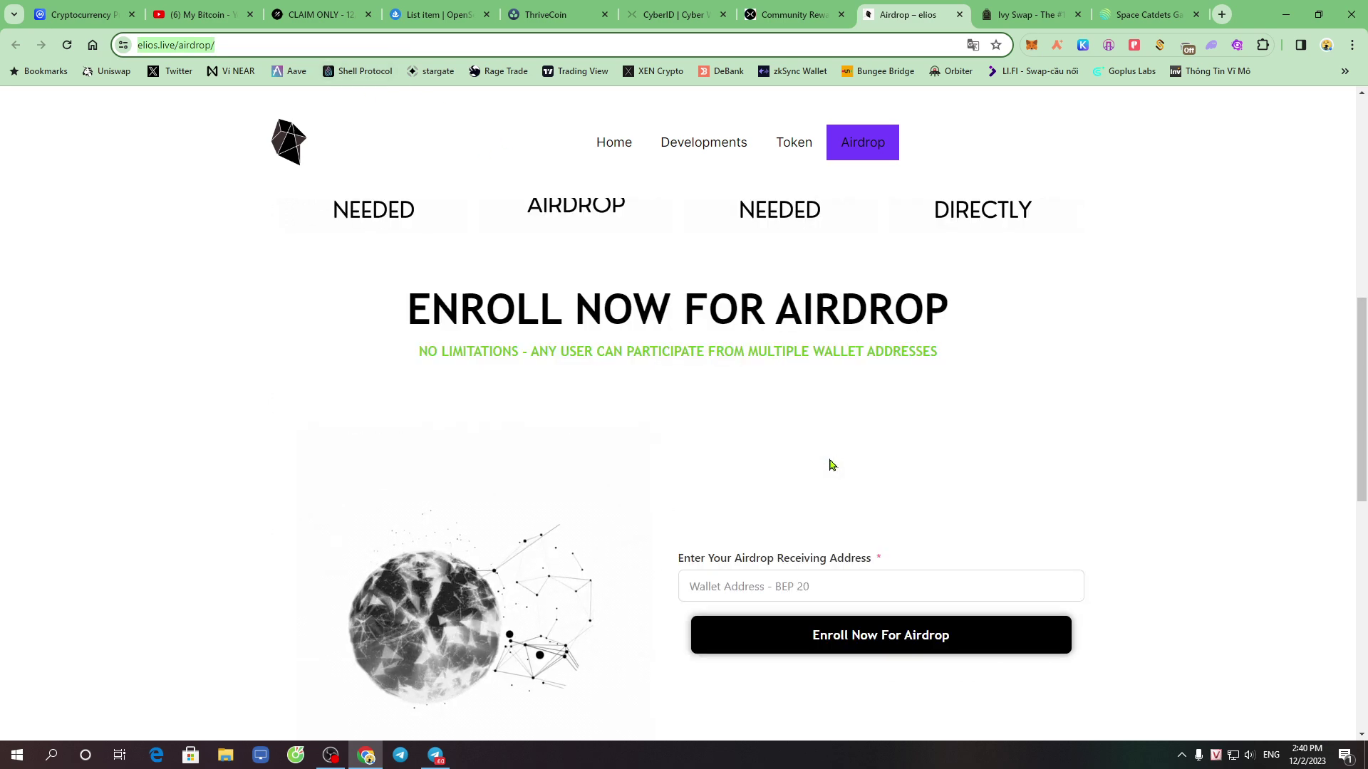
{"action": "scroll", "coordinate": [832, 465], "scroll_direction": "down", "scroll_amount": 3}
{"action": "left_click_drag", "start_coordinate": [685, 347], "coordinate": [911, 317]}
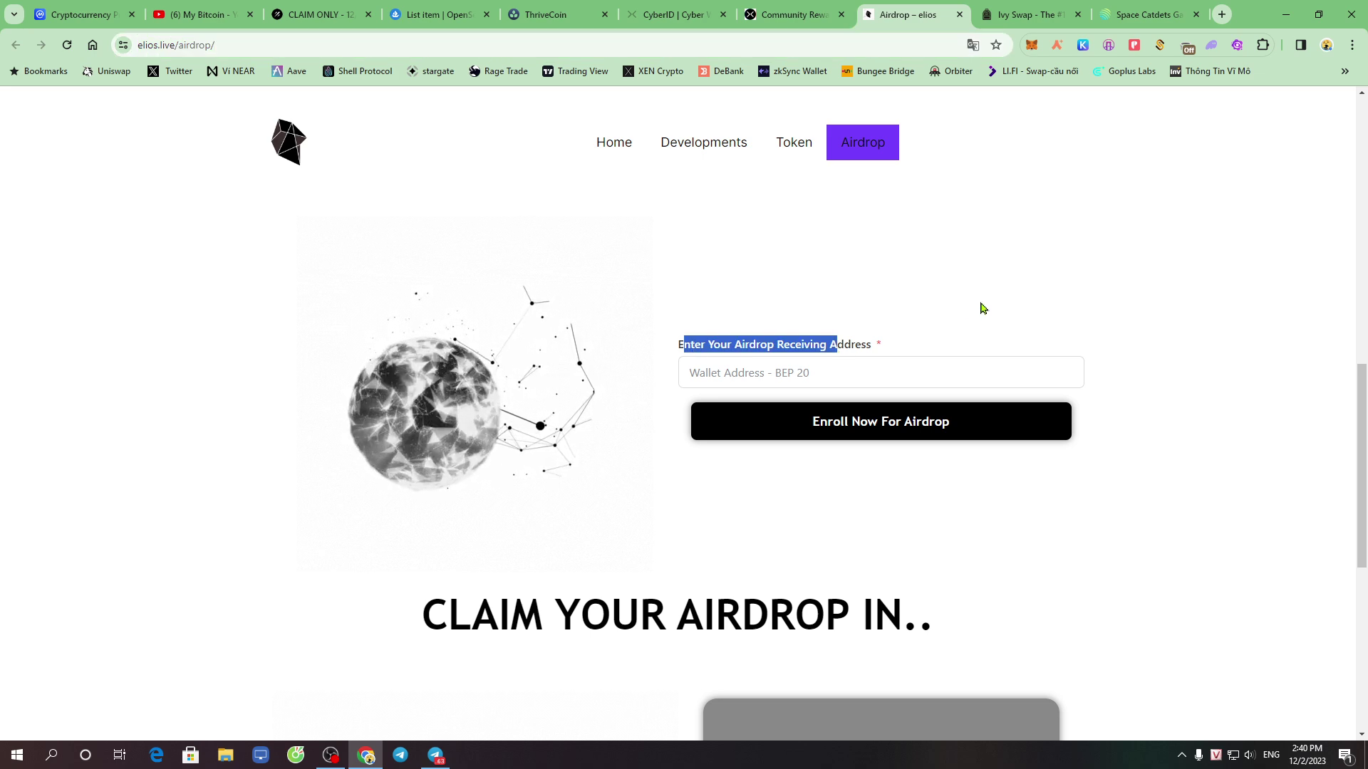
{"action": "left_click", "coordinate": [821, 374]}
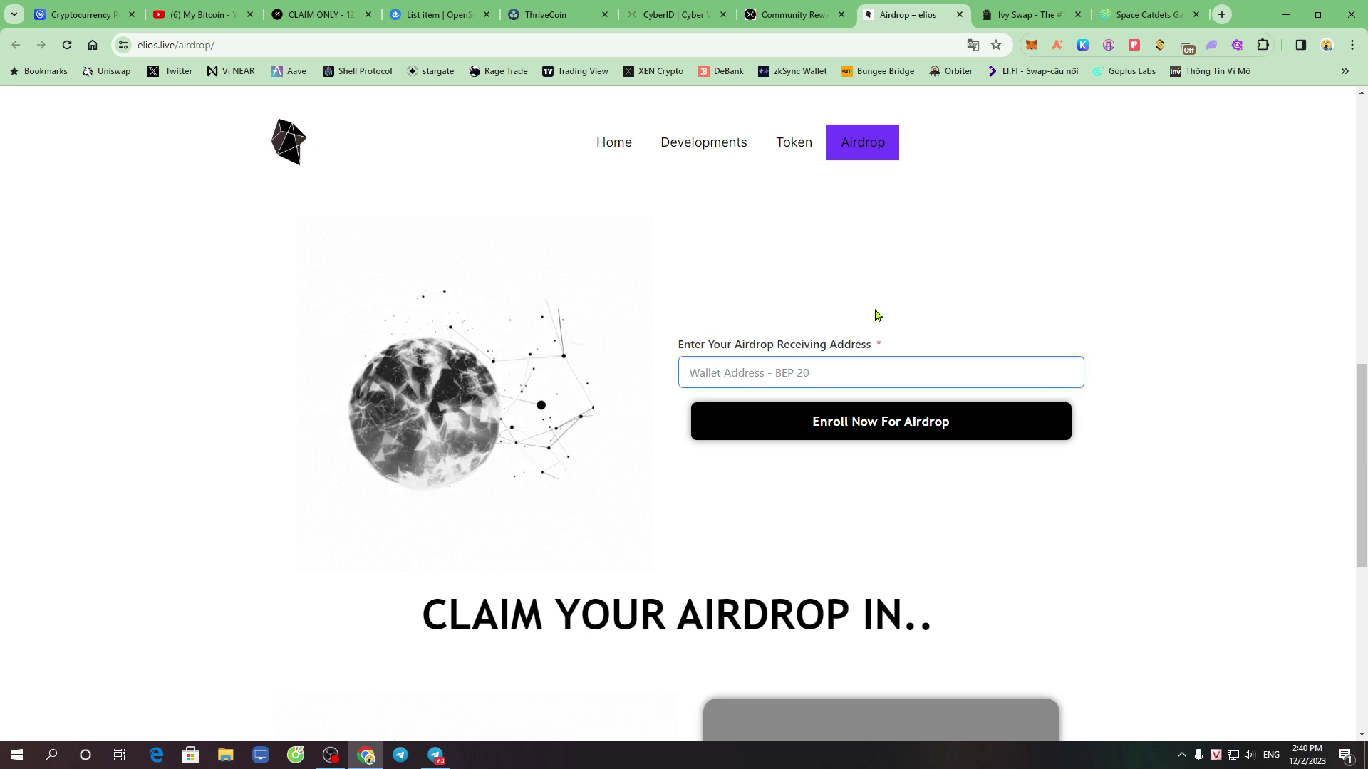
{"action": "left_click", "coordinate": [1031, 45]}
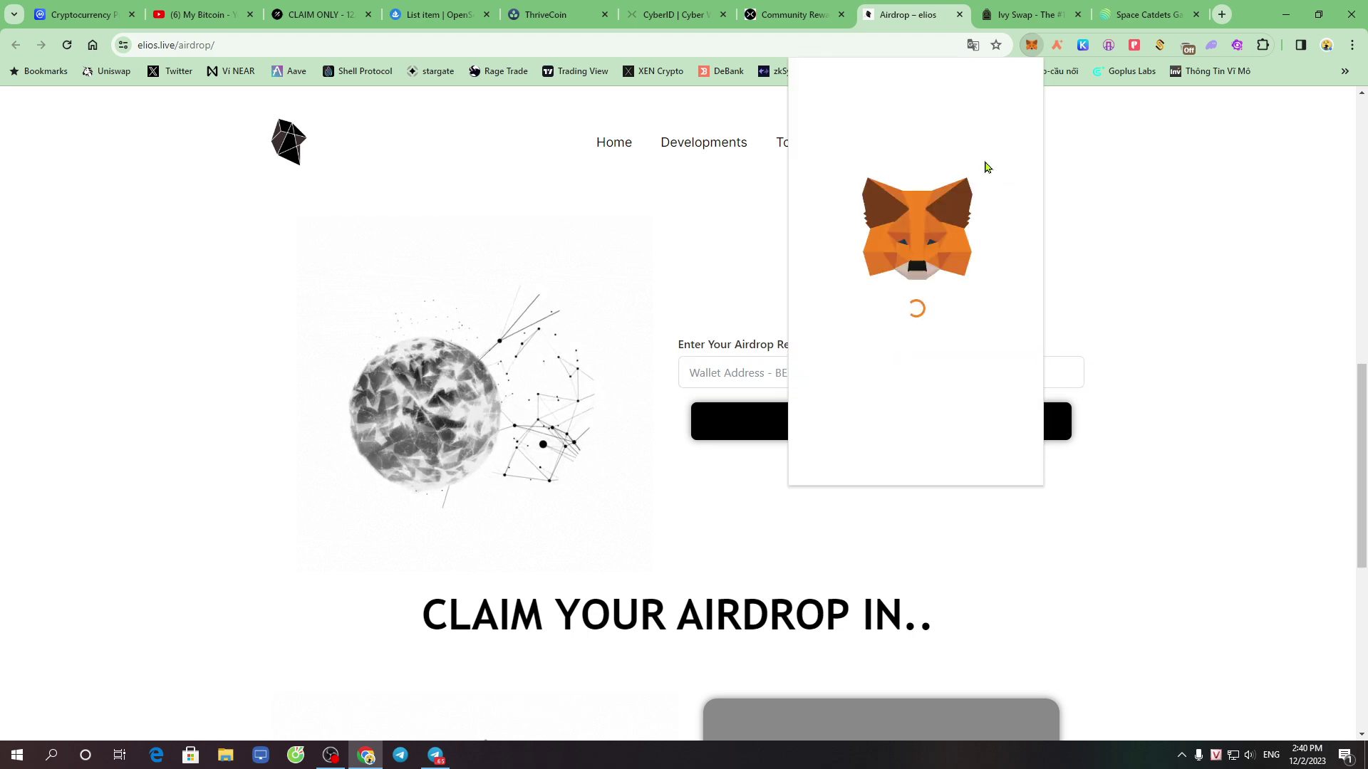
Copy the wallet address from MetaMask, paste it into the field, and enroll
{"action": "left_click", "coordinate": [922, 134]}
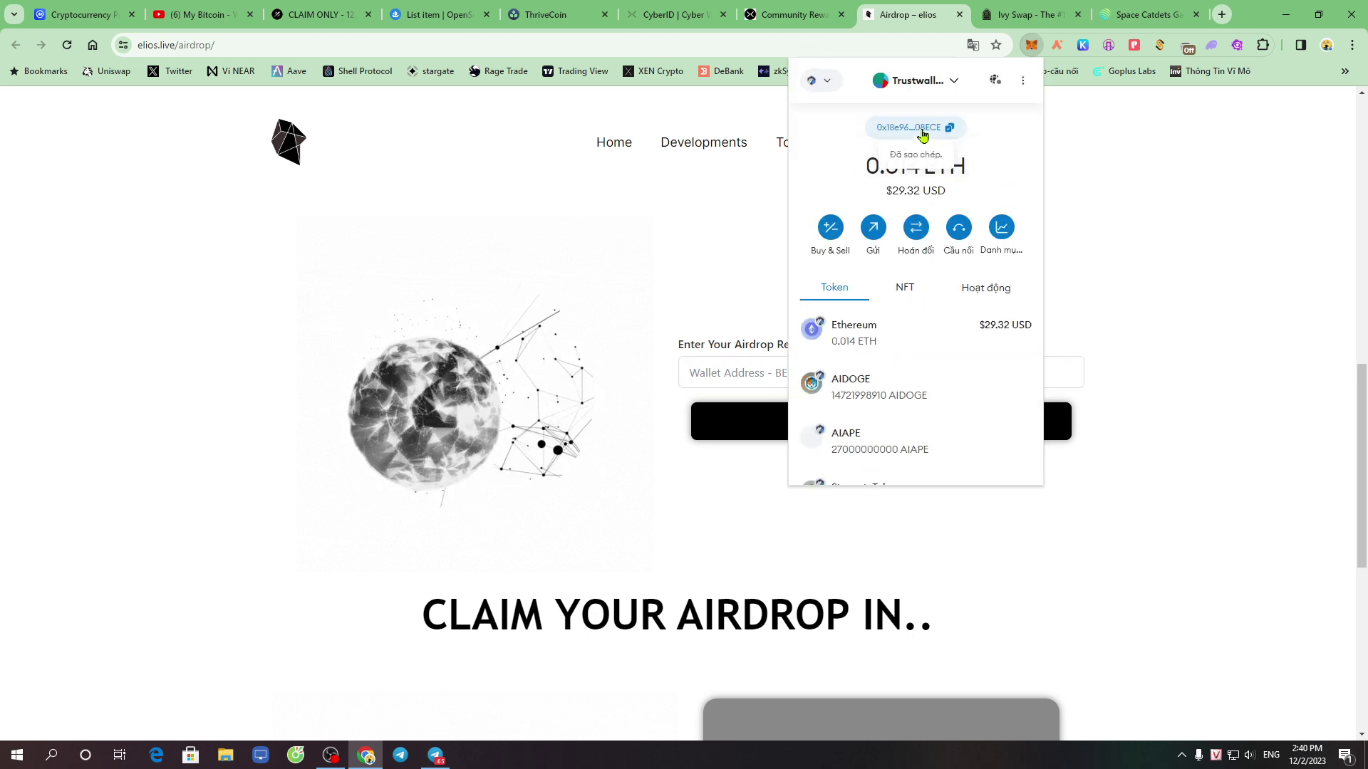
{"action": "left_click", "coordinate": [711, 374]}
{"action": "right_click", "coordinate": [741, 372]}
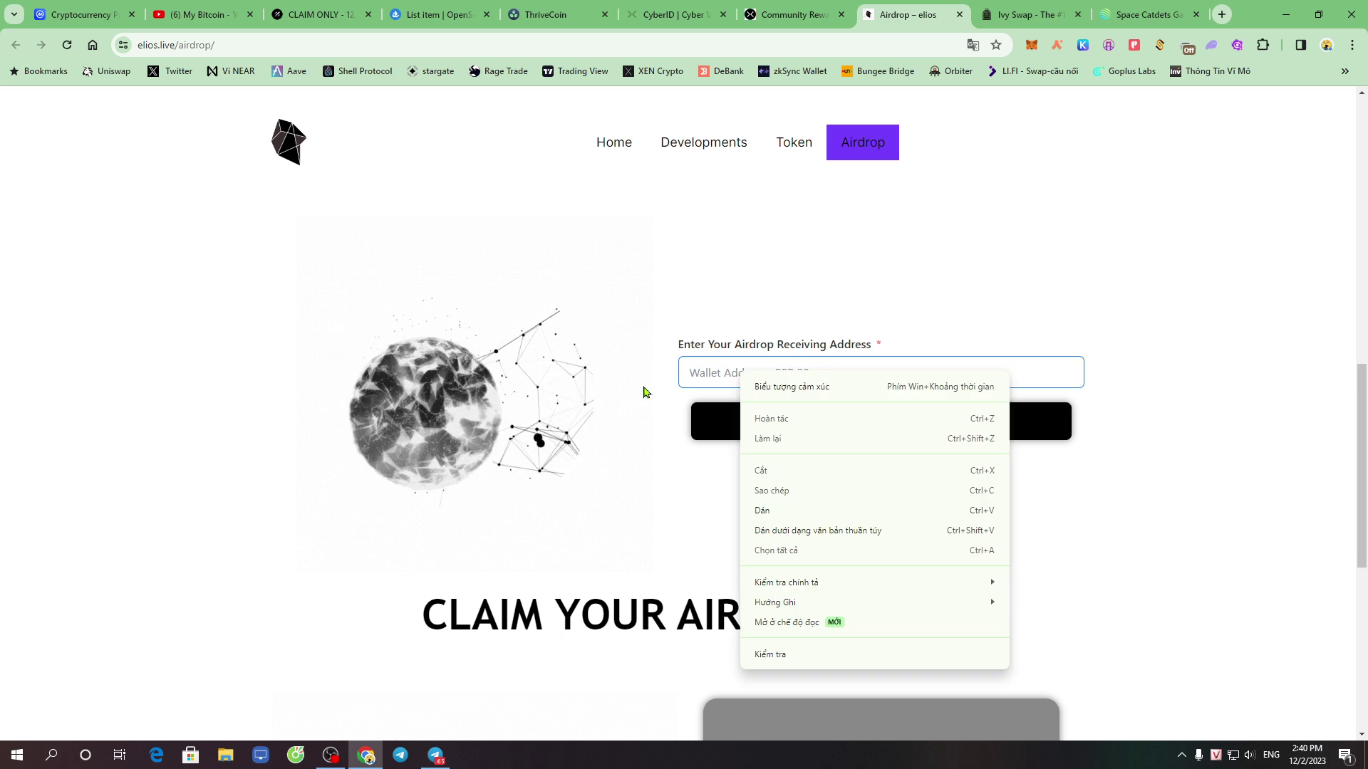
{"action": "left_click", "coordinate": [788, 511]}
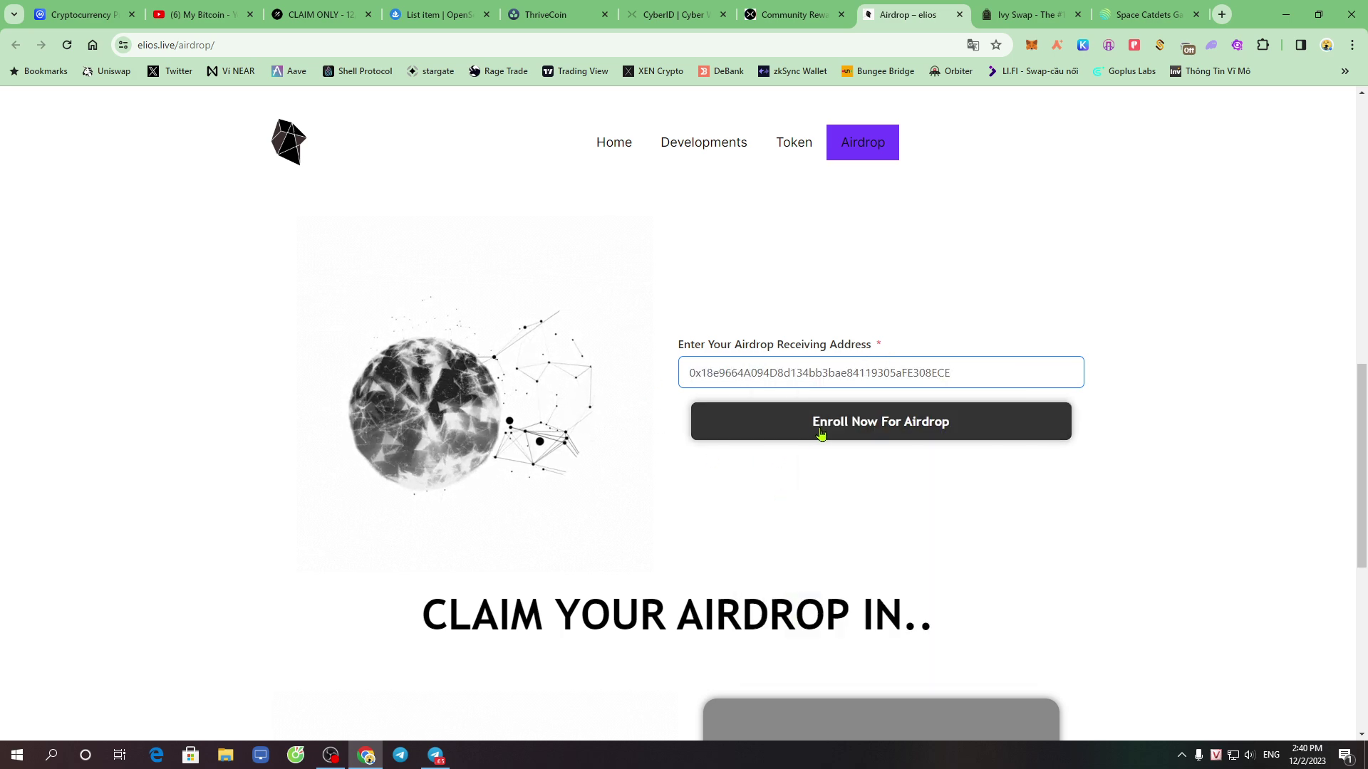
{"action": "left_click", "coordinate": [893, 432]}
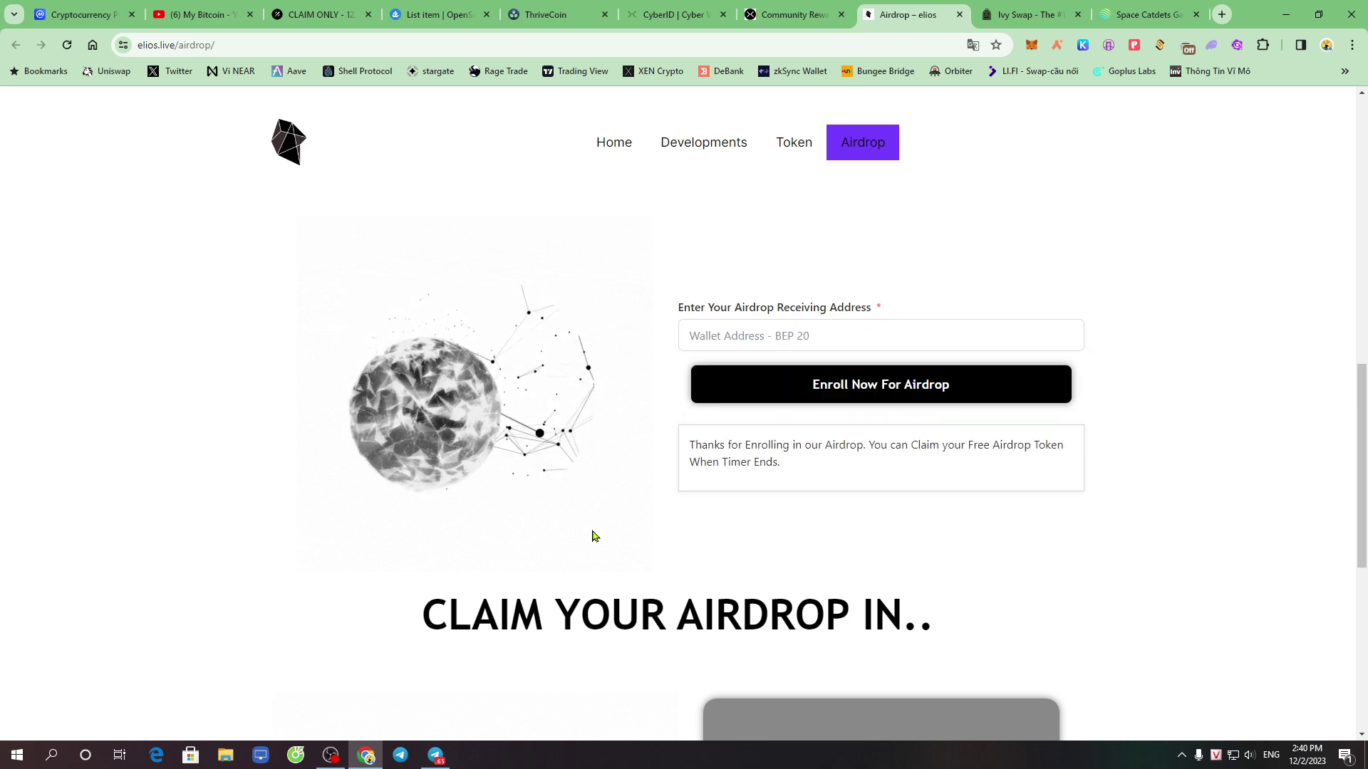
Review the enrollment thanks message and claim countdown, then go to Ivy Swap's Farming page
{"action": "left_click_drag", "start_coordinate": [701, 446], "coordinate": [1044, 445]}
{"action": "left_click_drag", "start_coordinate": [708, 458], "coordinate": [801, 466]}
{"action": "left_click", "coordinate": [936, 473]}
{"action": "scroll", "coordinate": [929, 476], "scroll_direction": "down", "scroll_amount": 6}
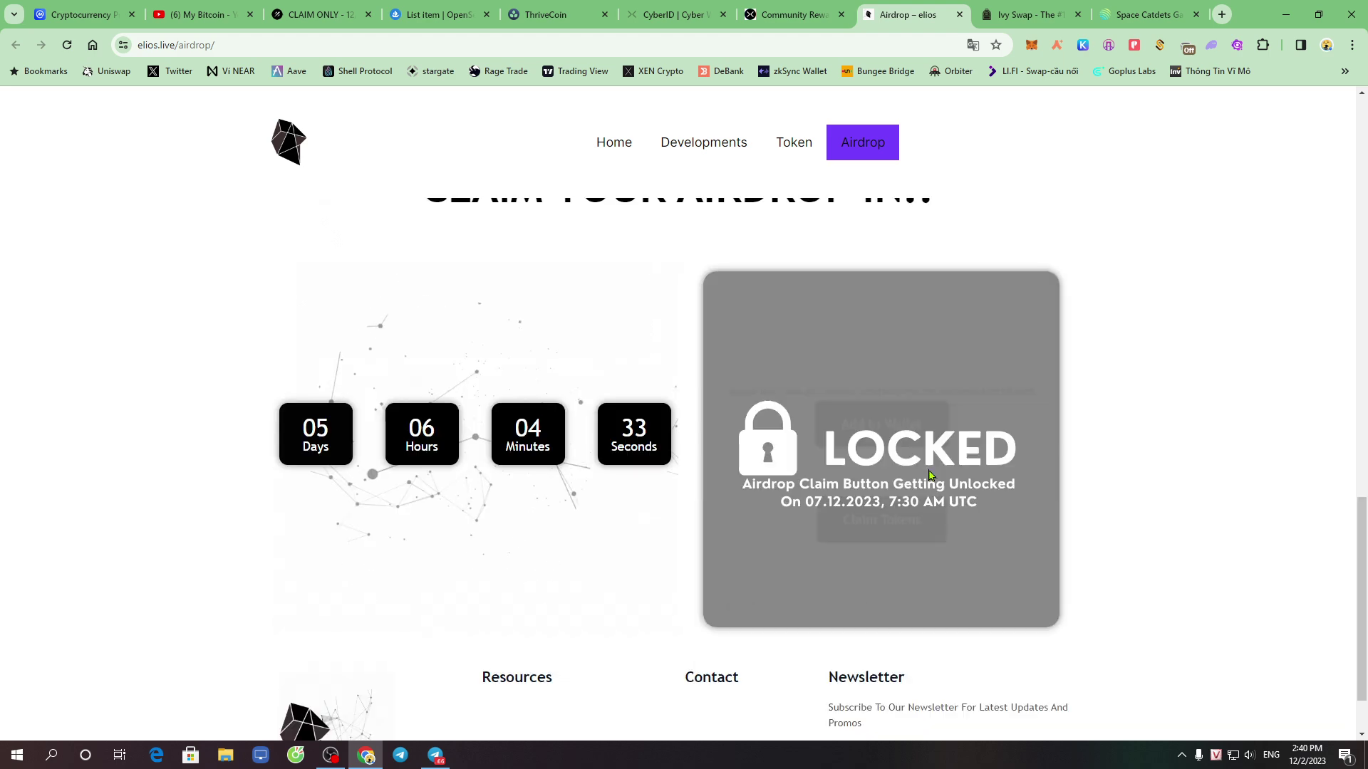
{"action": "left_click_drag", "start_coordinate": [251, 449], "coordinate": [683, 430]}
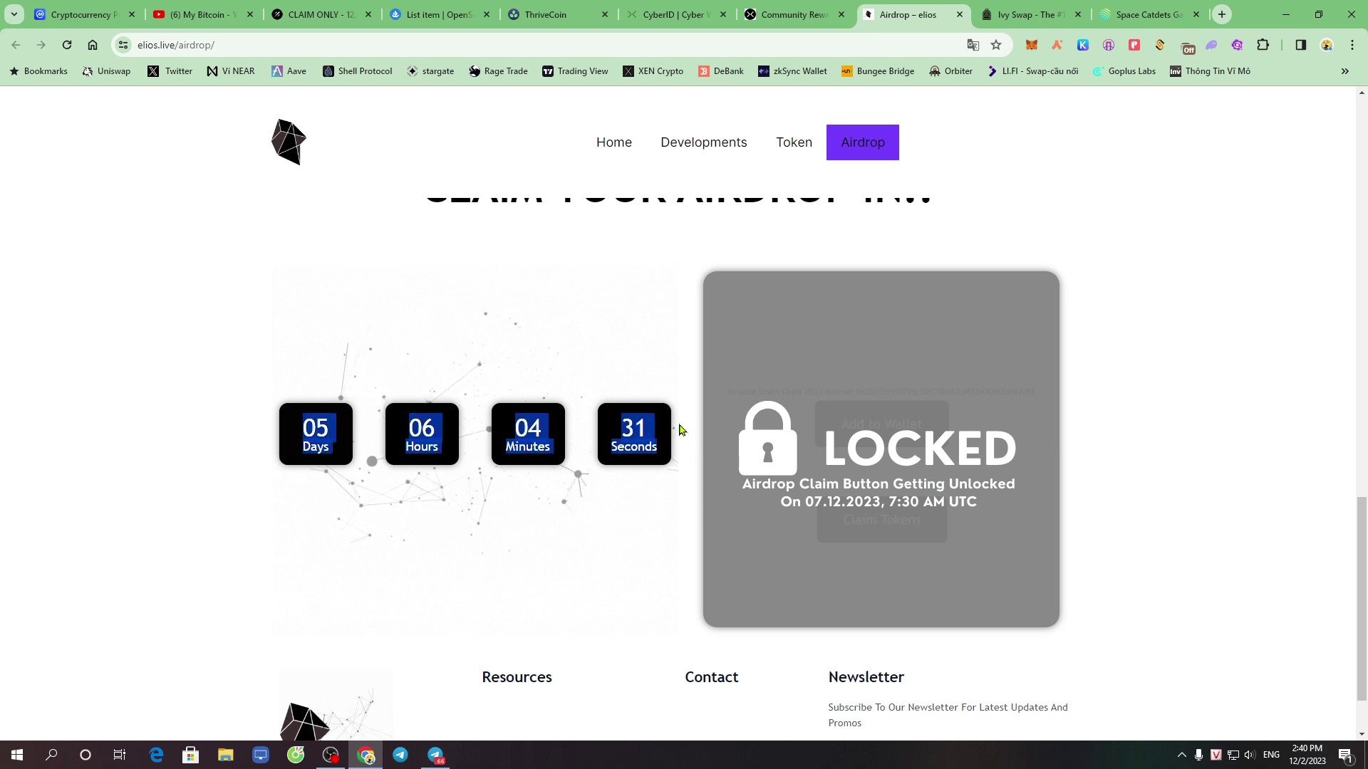
{"action": "left_click", "coordinate": [568, 443]}
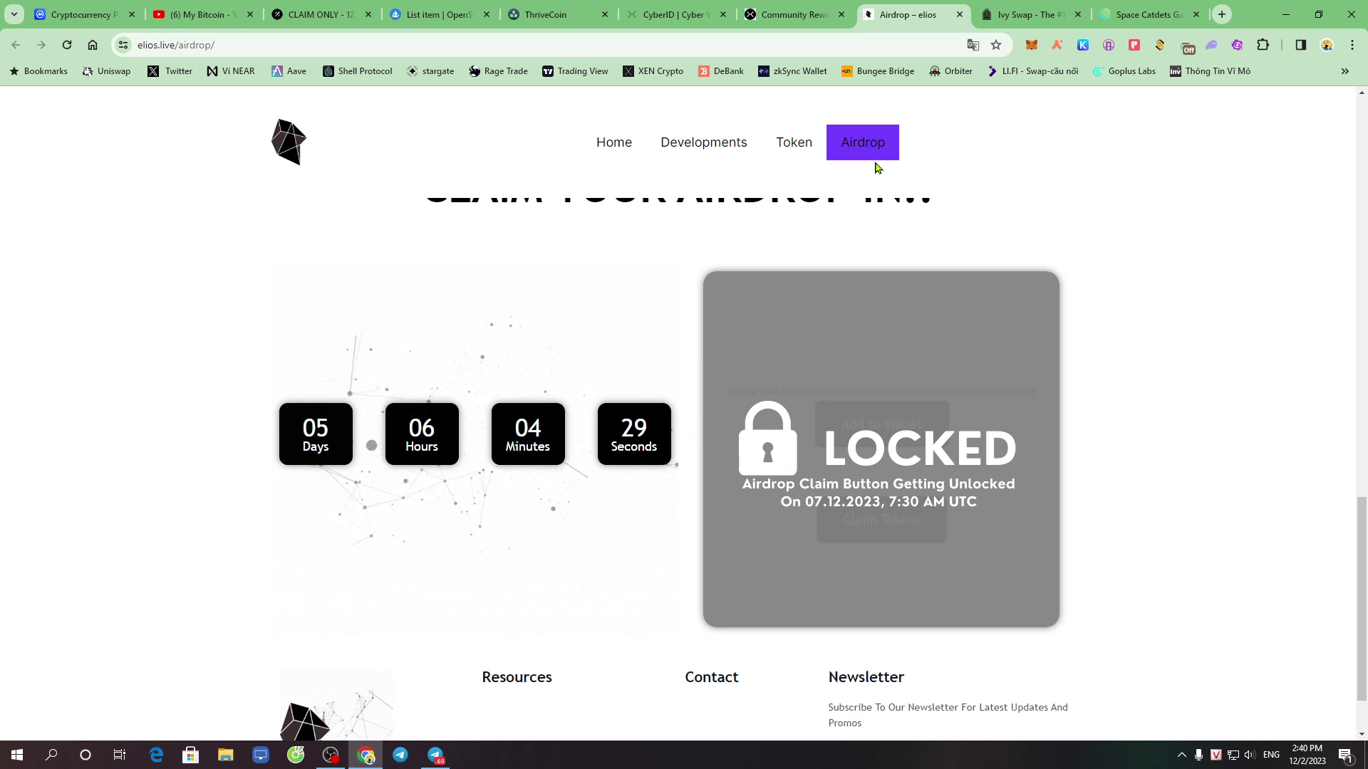
{"action": "scroll", "coordinate": [870, 354], "scroll_direction": "up", "scroll_amount": 3}
{"action": "scroll", "coordinate": [763, 278], "scroll_direction": "up", "scroll_amount": 3}
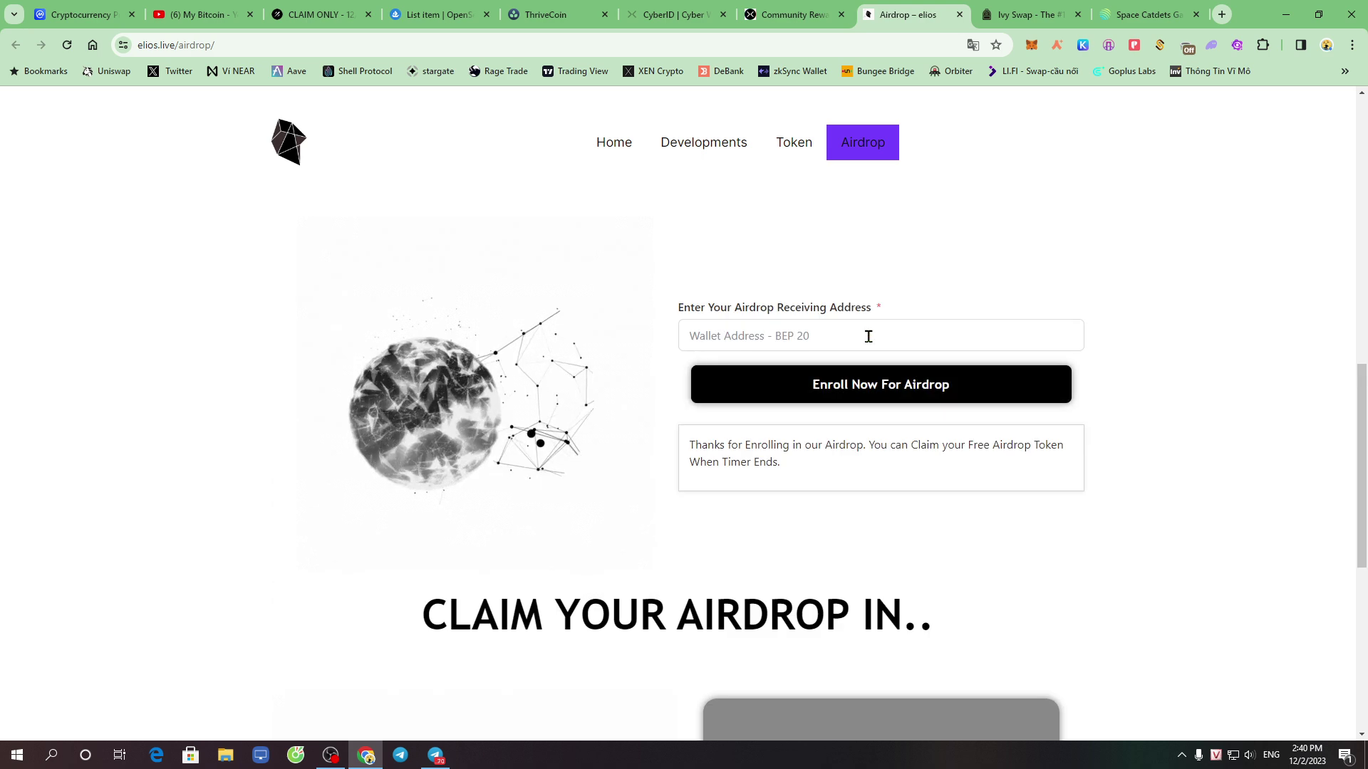
{"action": "scroll", "coordinate": [861, 326], "scroll_direction": "down", "scroll_amount": 6}
{"action": "scroll", "coordinate": [641, 509], "scroll_direction": "down", "scroll_amount": 2}
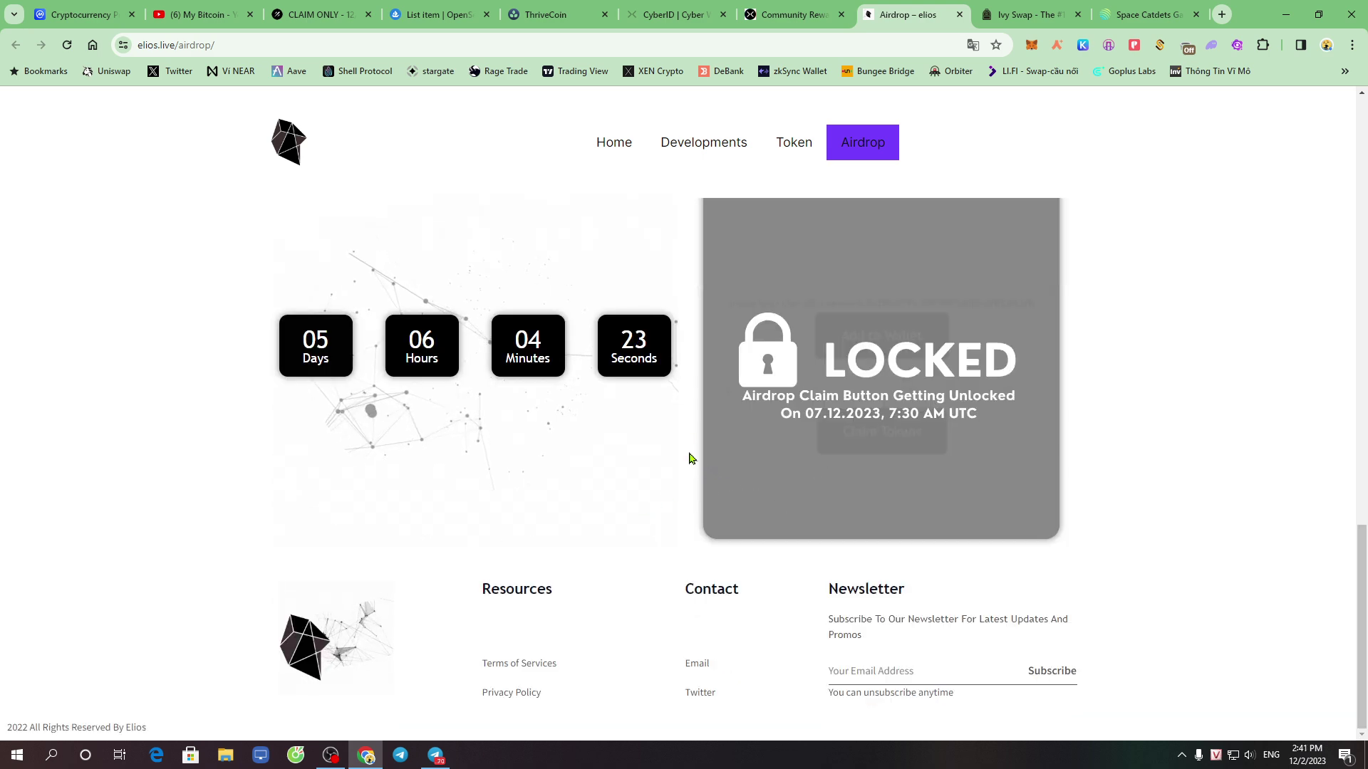
{"action": "scroll", "coordinate": [720, 473], "scroll_direction": "up", "scroll_amount": 8}
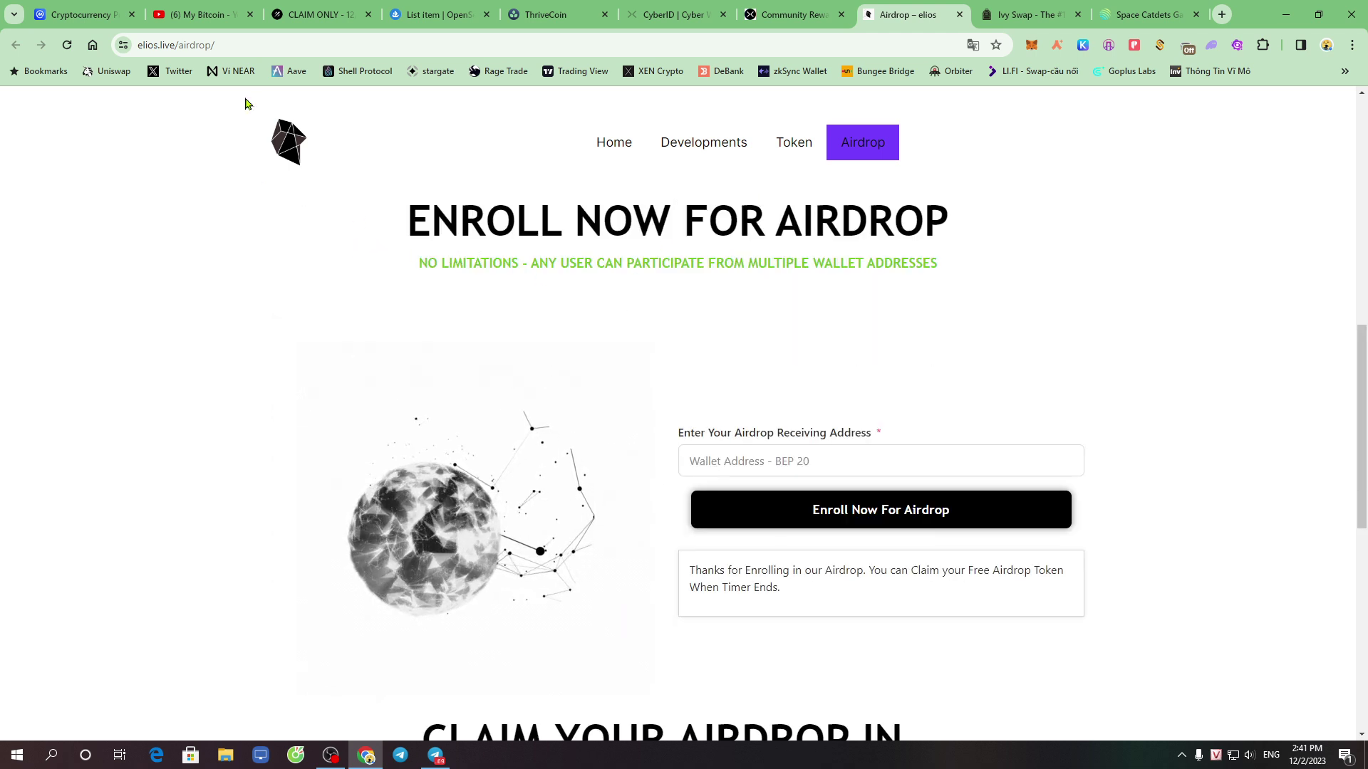
{"action": "left_click", "coordinate": [1026, 15]}
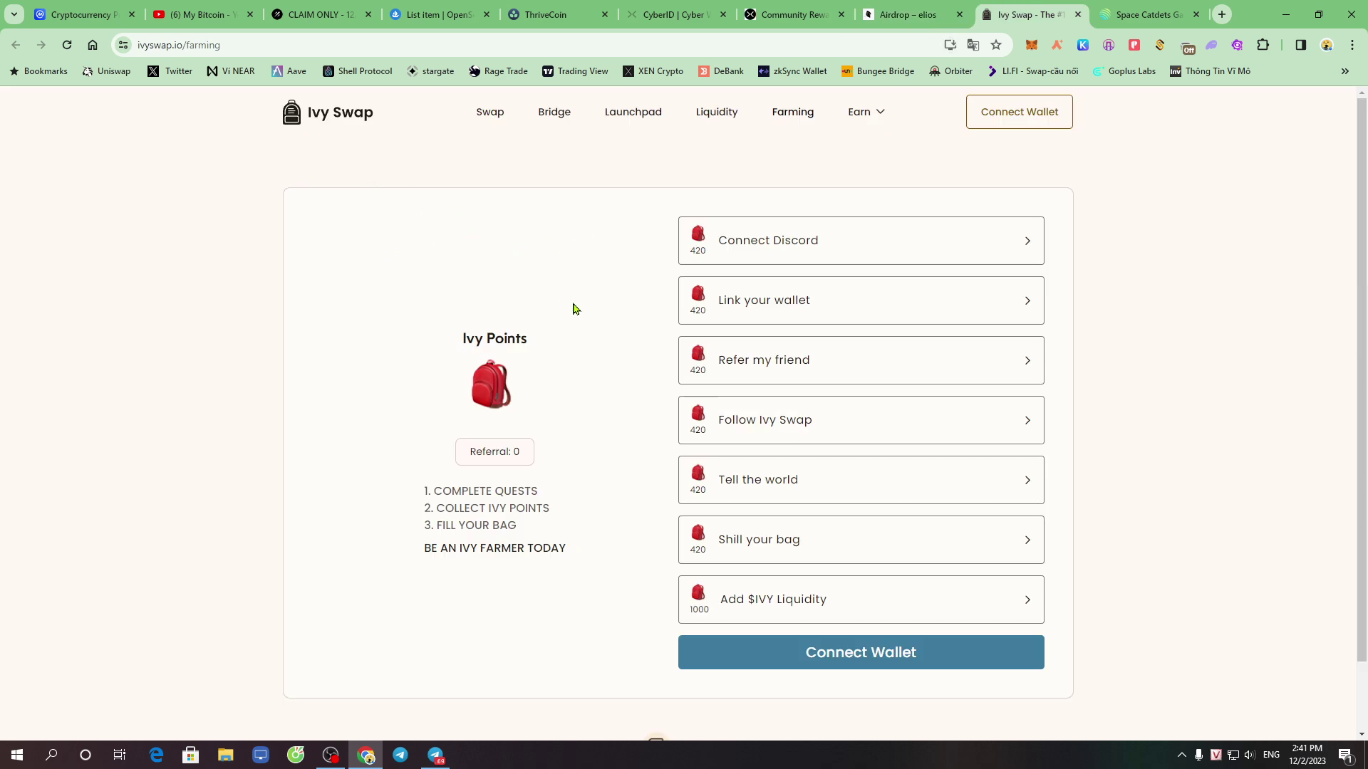
{"action": "left_click", "coordinate": [336, 43]}
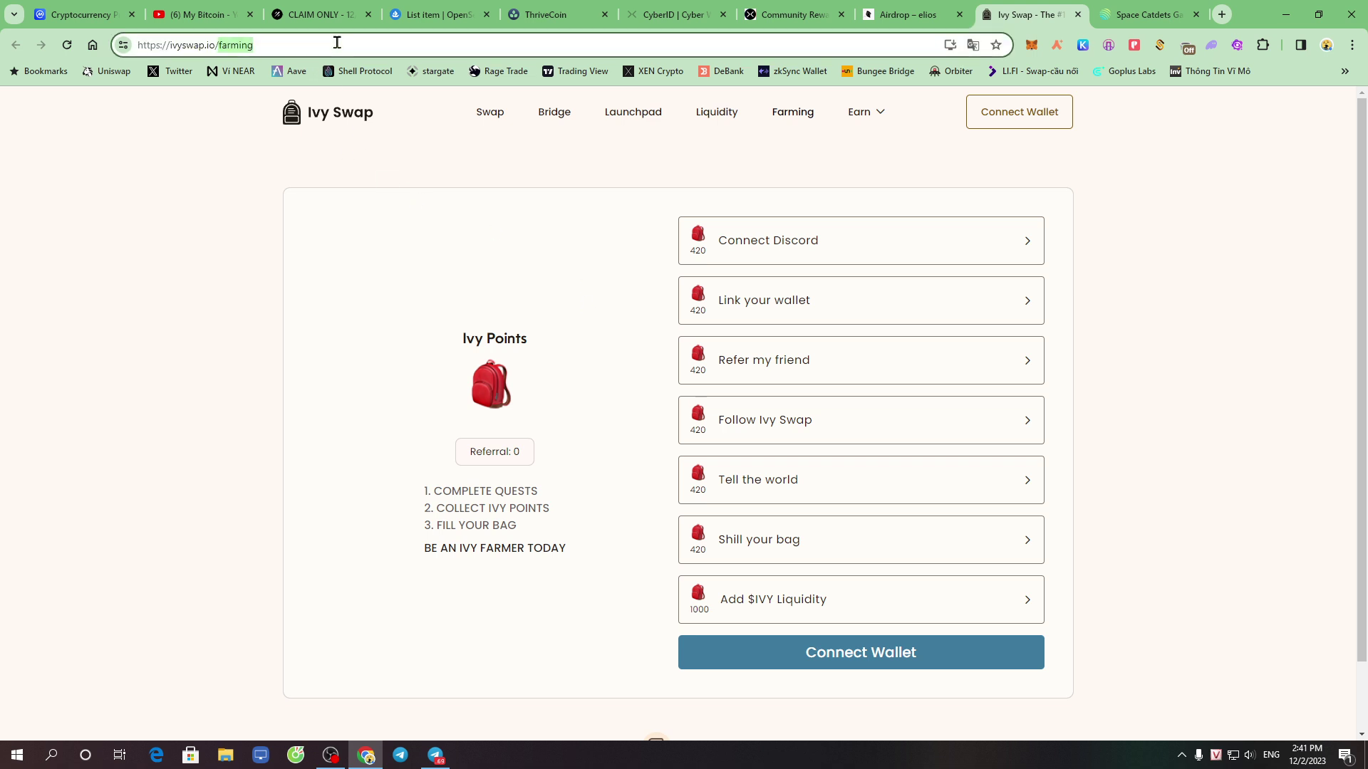
{"action": "left_click", "coordinate": [493, 221]}
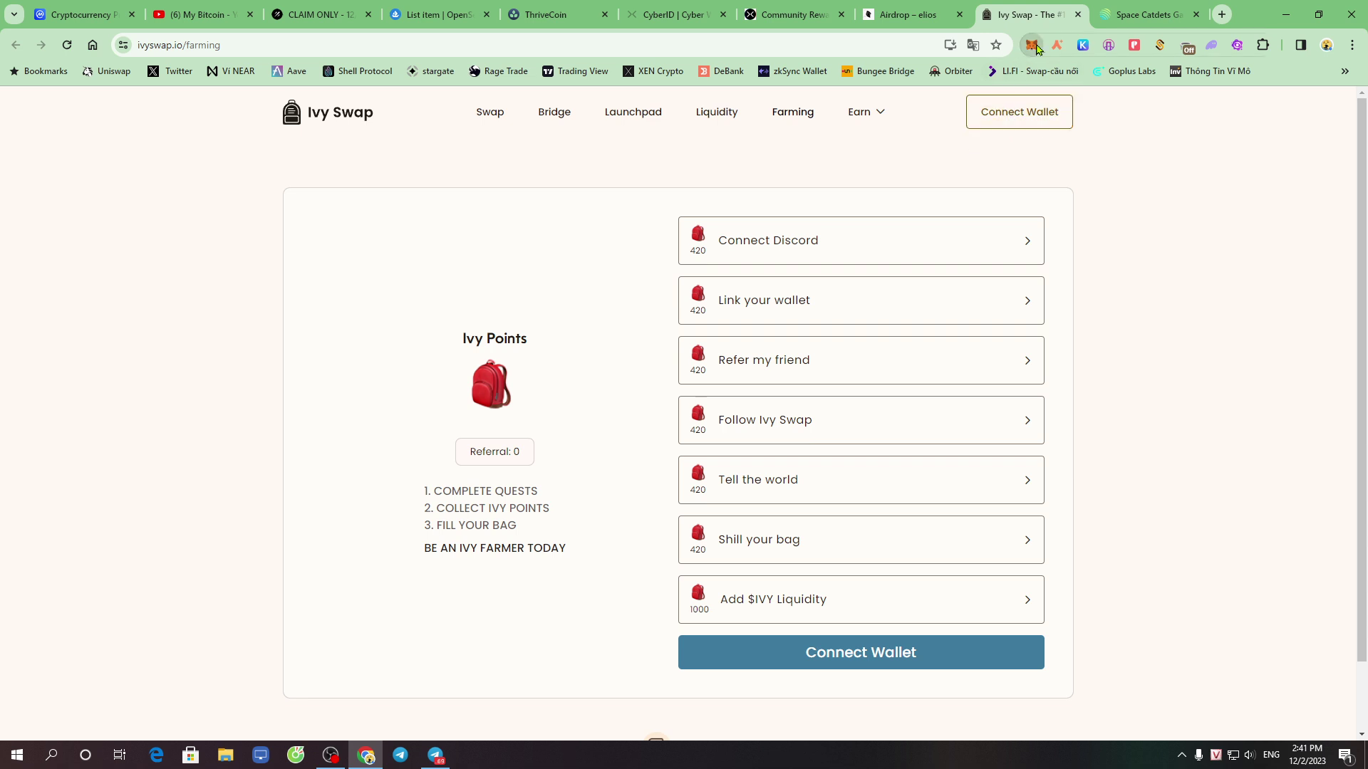
Switch the MetaMask wallet to the Scroll network
{"action": "left_click", "coordinate": [1032, 46]}
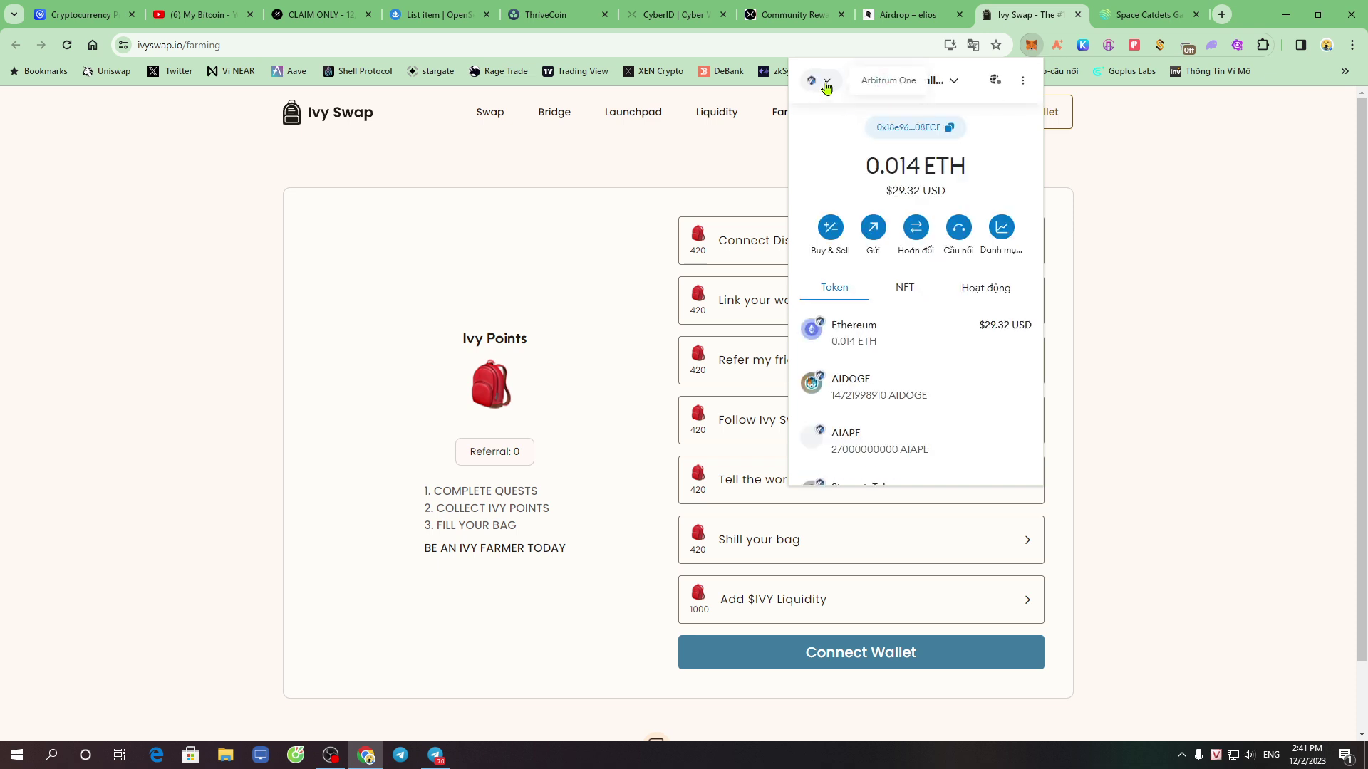
{"action": "left_click", "coordinate": [819, 82]}
{"action": "type", "text": "scroll"}
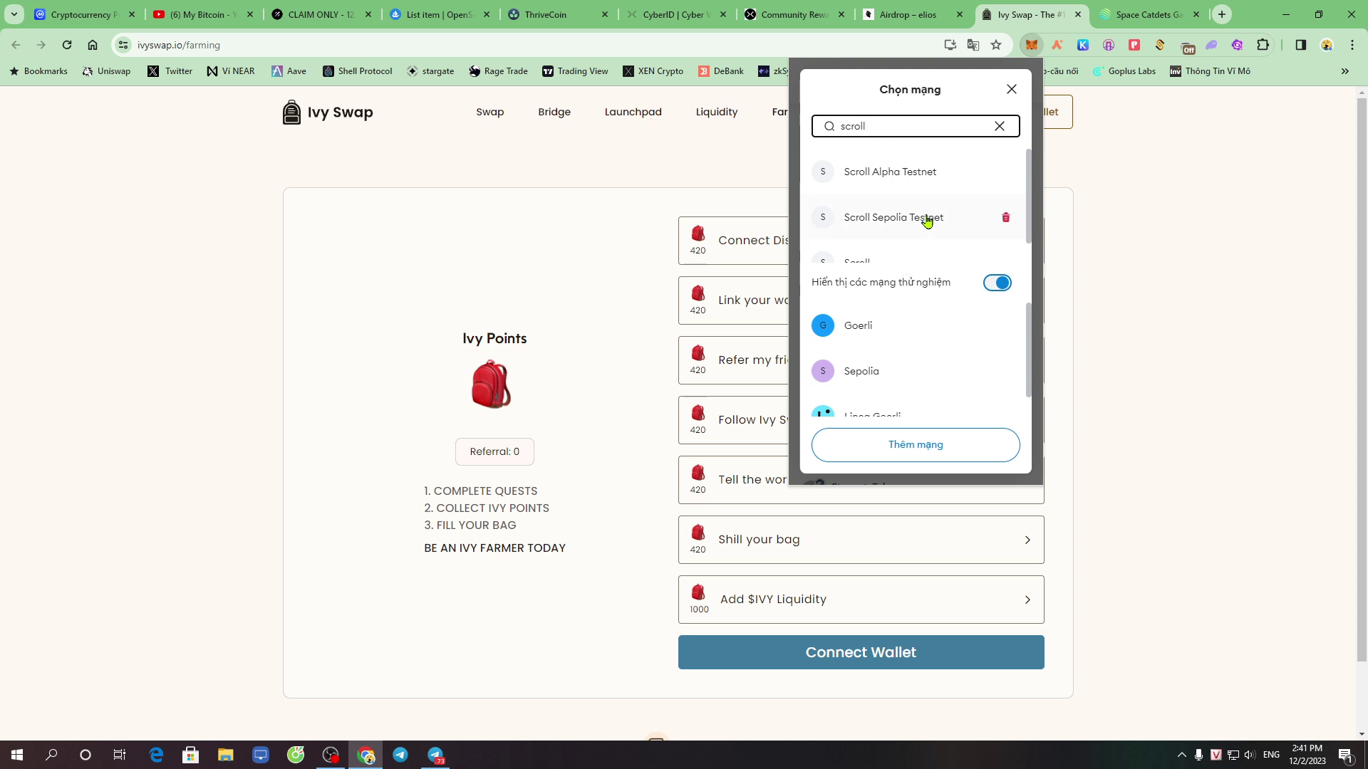
{"action": "scroll", "coordinate": [888, 254], "scroll_direction": "down", "scroll_amount": 1}
{"action": "left_click", "coordinate": [862, 240]}
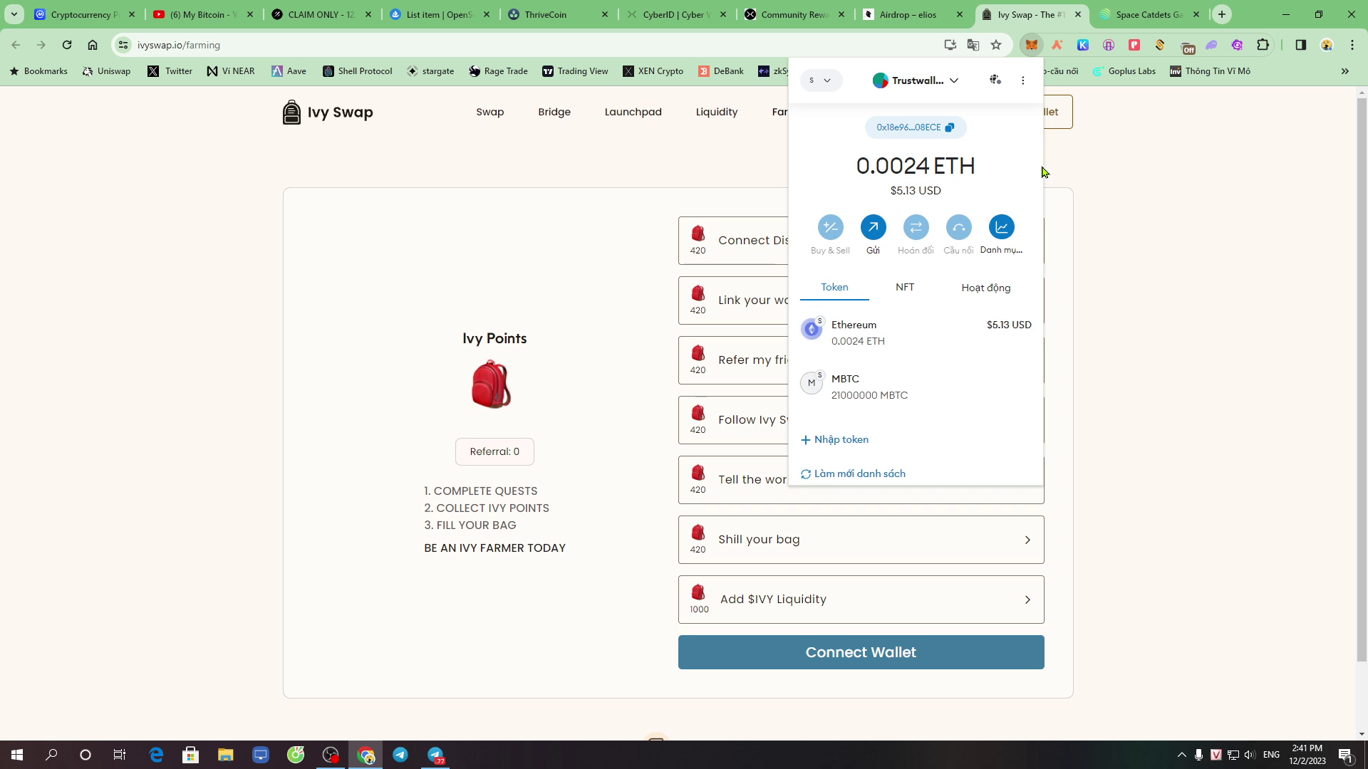
{"action": "left_click", "coordinate": [1109, 247]}
Connect the wallet to Ivy Swap and link it, showing 2260 Ivy Points
{"action": "left_click", "coordinate": [1008, 119]}
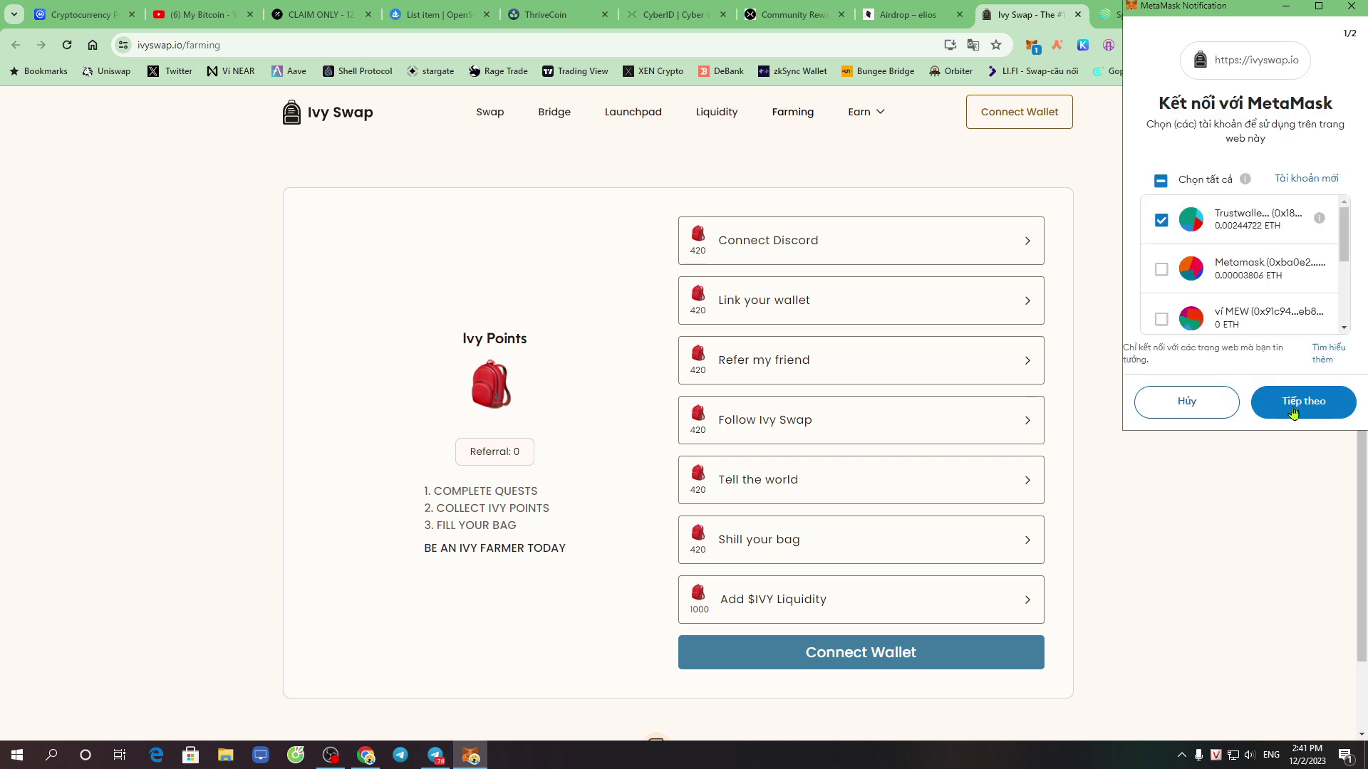
{"action": "left_click", "coordinate": [1309, 402]}
{"action": "left_click", "coordinate": [1311, 403]}
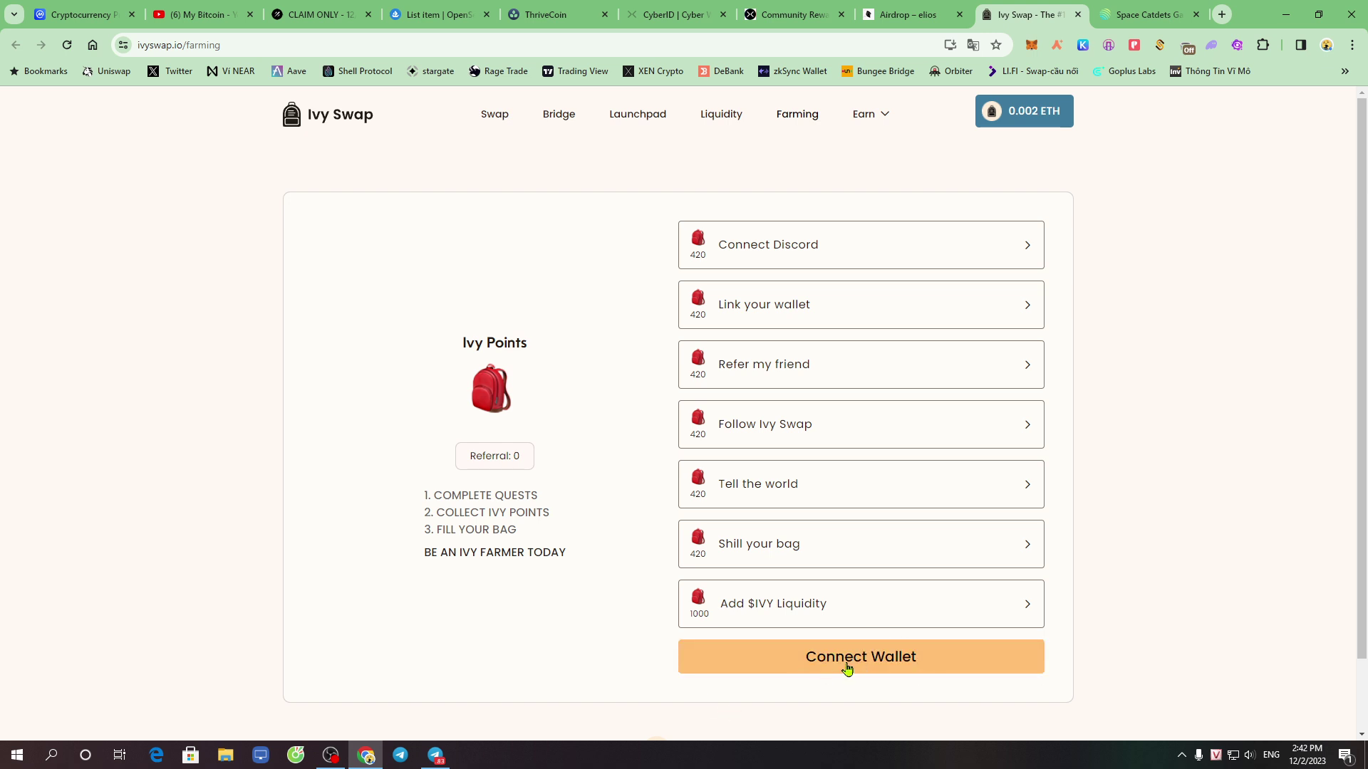
{"action": "left_click", "coordinate": [903, 663]}
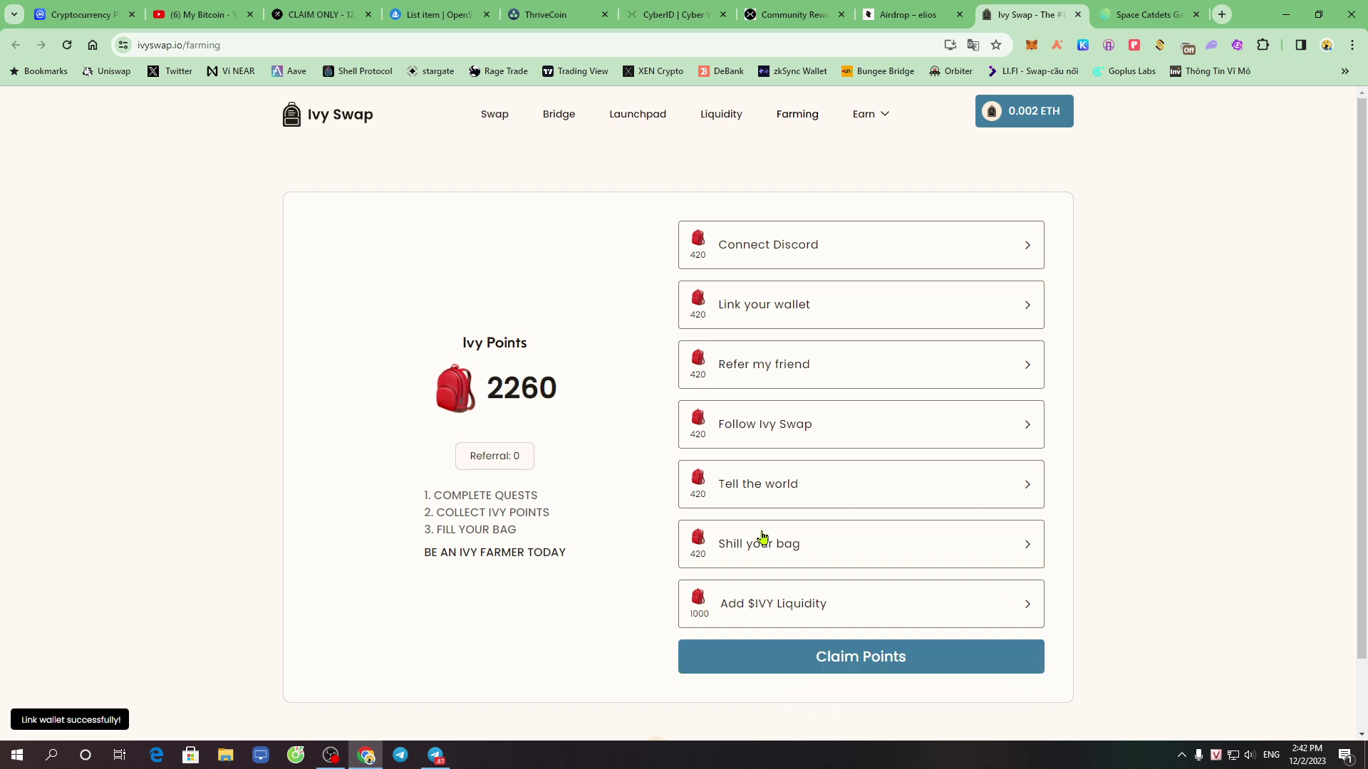
{"action": "left_click_drag", "start_coordinate": [486, 395], "coordinate": [567, 389]}
{"action": "left_click", "coordinate": [616, 344]}
Accept the Ivy Swap Discord invite, agree to the server rules, and open the verify channel
{"action": "left_click", "coordinate": [762, 250]}
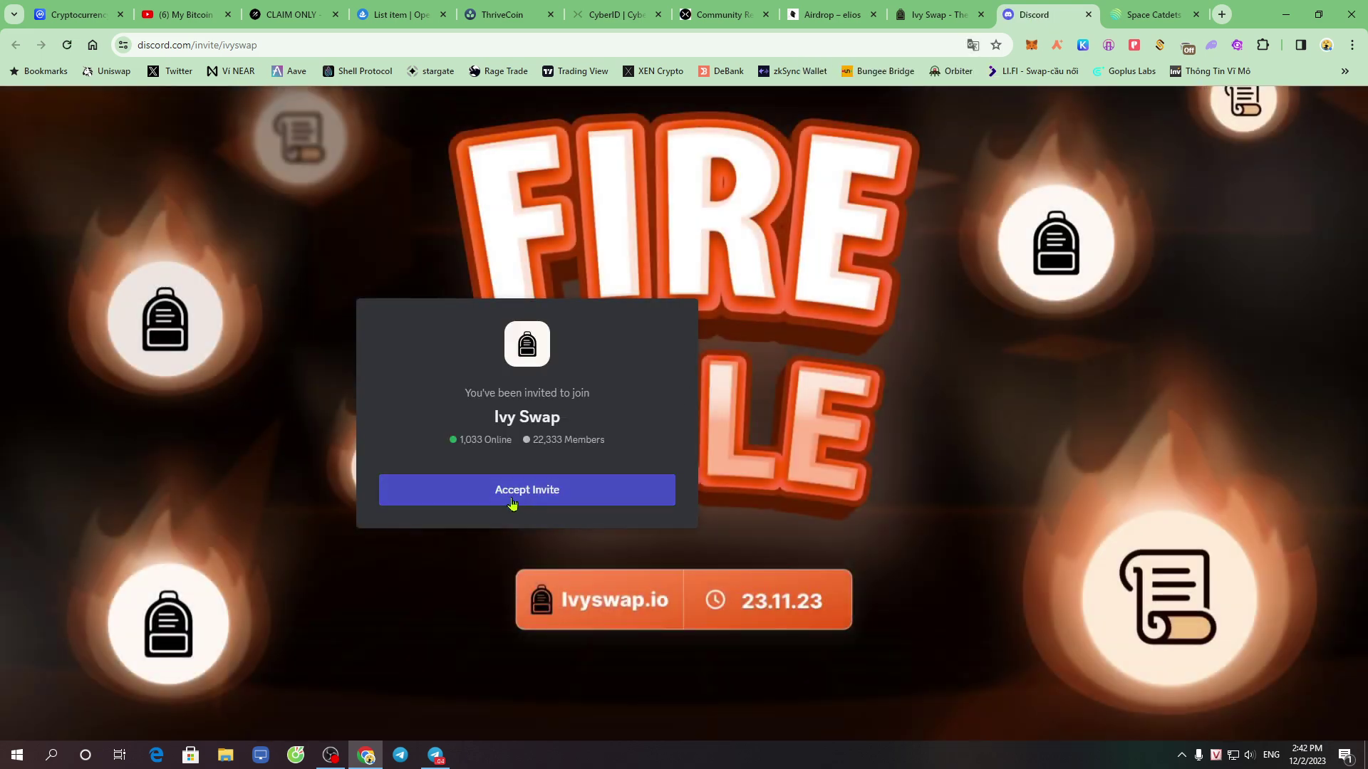
{"action": "left_click", "coordinate": [527, 496]}
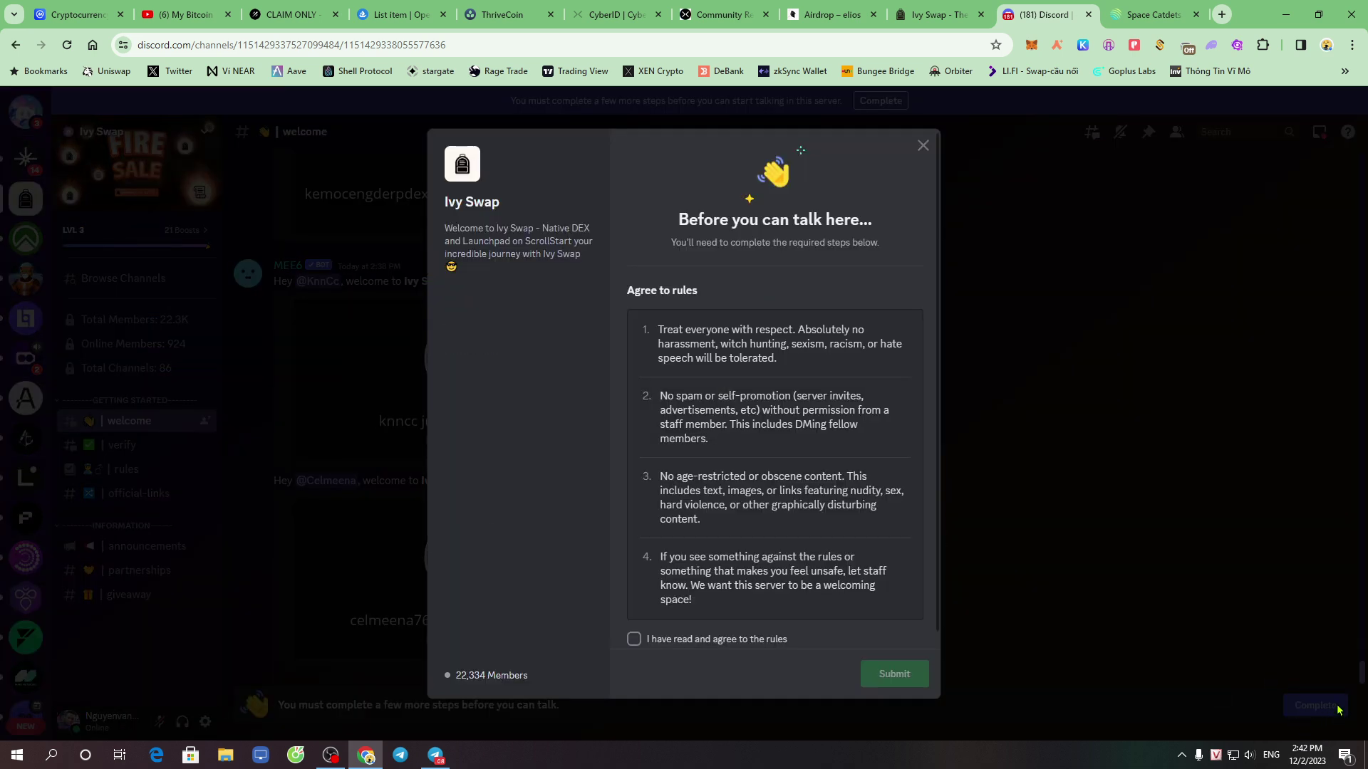
{"action": "scroll", "coordinate": [740, 521], "scroll_direction": "down", "scroll_amount": 1}
{"action": "left_click", "coordinate": [649, 628]}
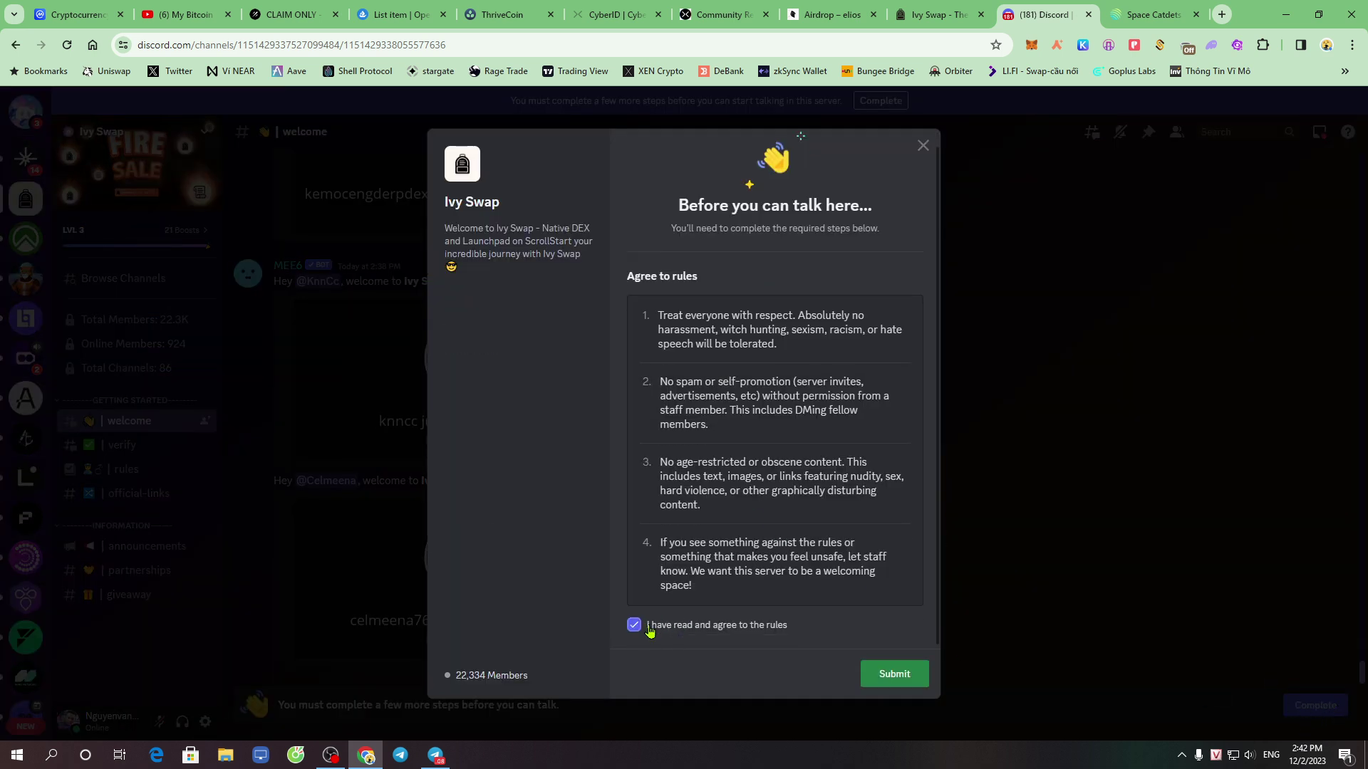
{"action": "left_click", "coordinate": [896, 676]}
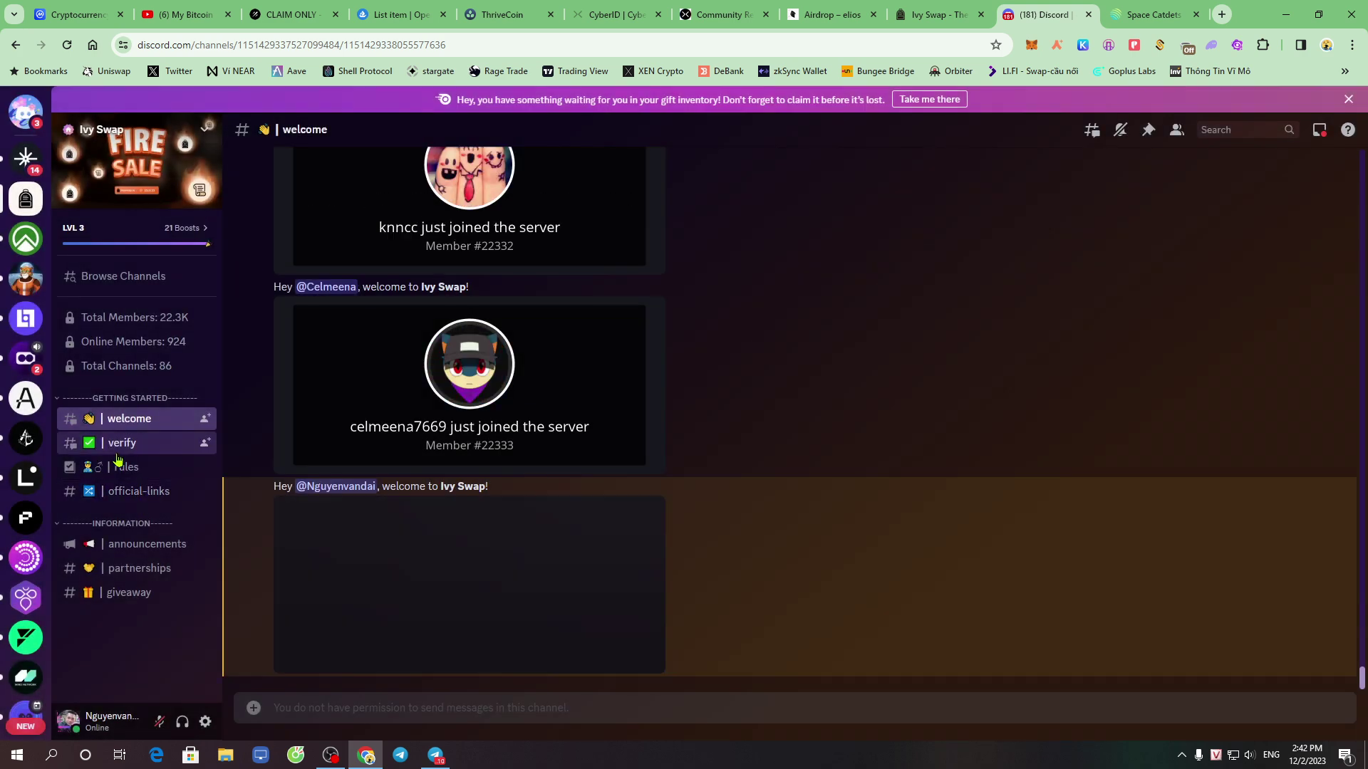
{"action": "left_click", "coordinate": [138, 447]}
{"action": "mouse_move", "coordinate": [140, 453]}
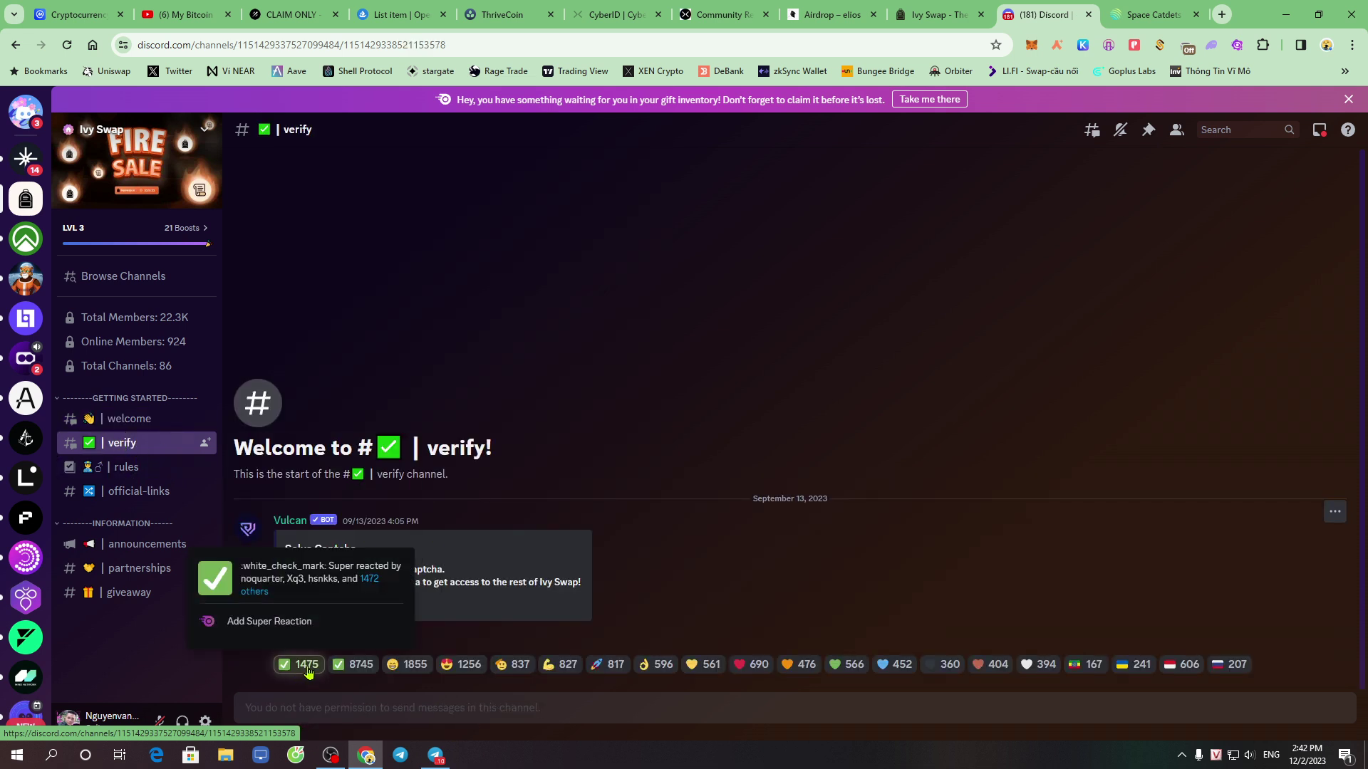
React with ✅, request the Vulcan captcha, and select the answer matching the image
{"action": "left_click", "coordinate": [306, 665]}
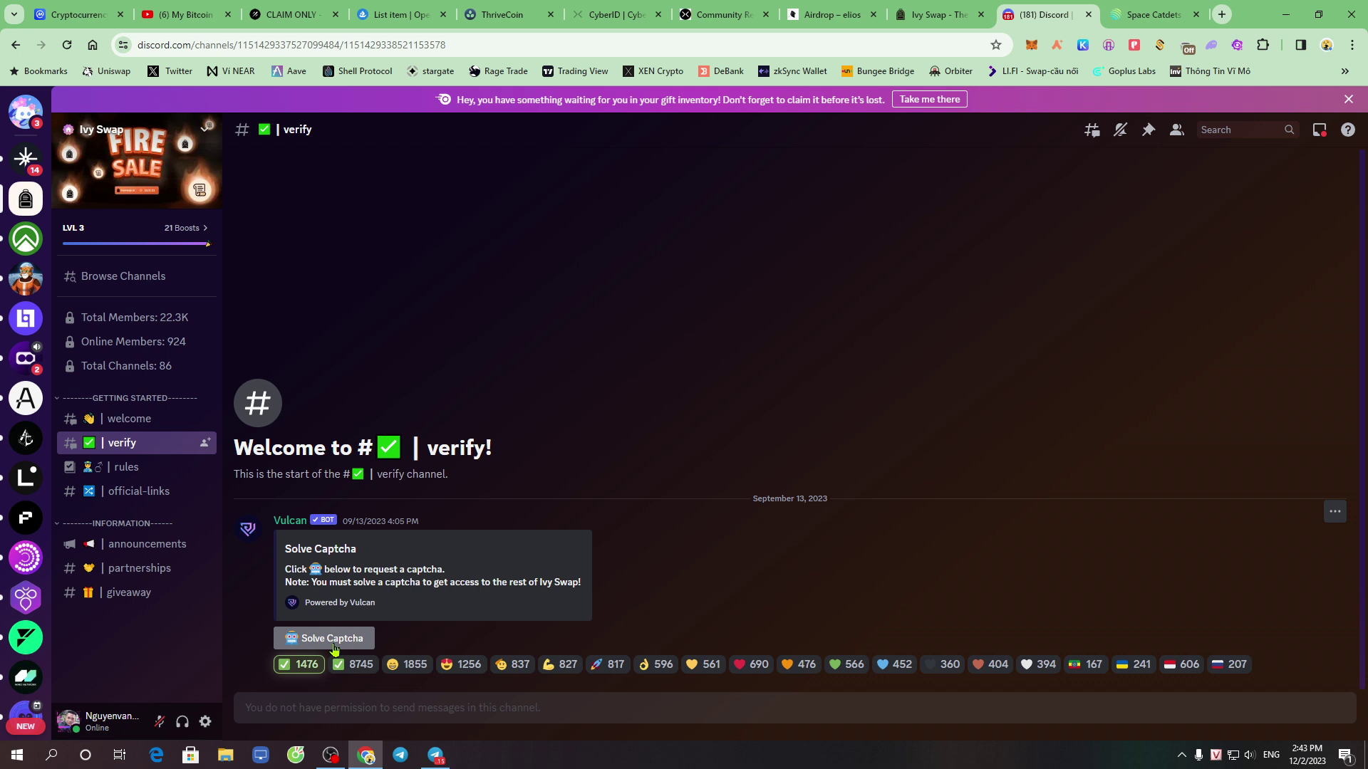
{"action": "left_click", "coordinate": [346, 641]}
{"action": "left_click", "coordinate": [278, 644]}
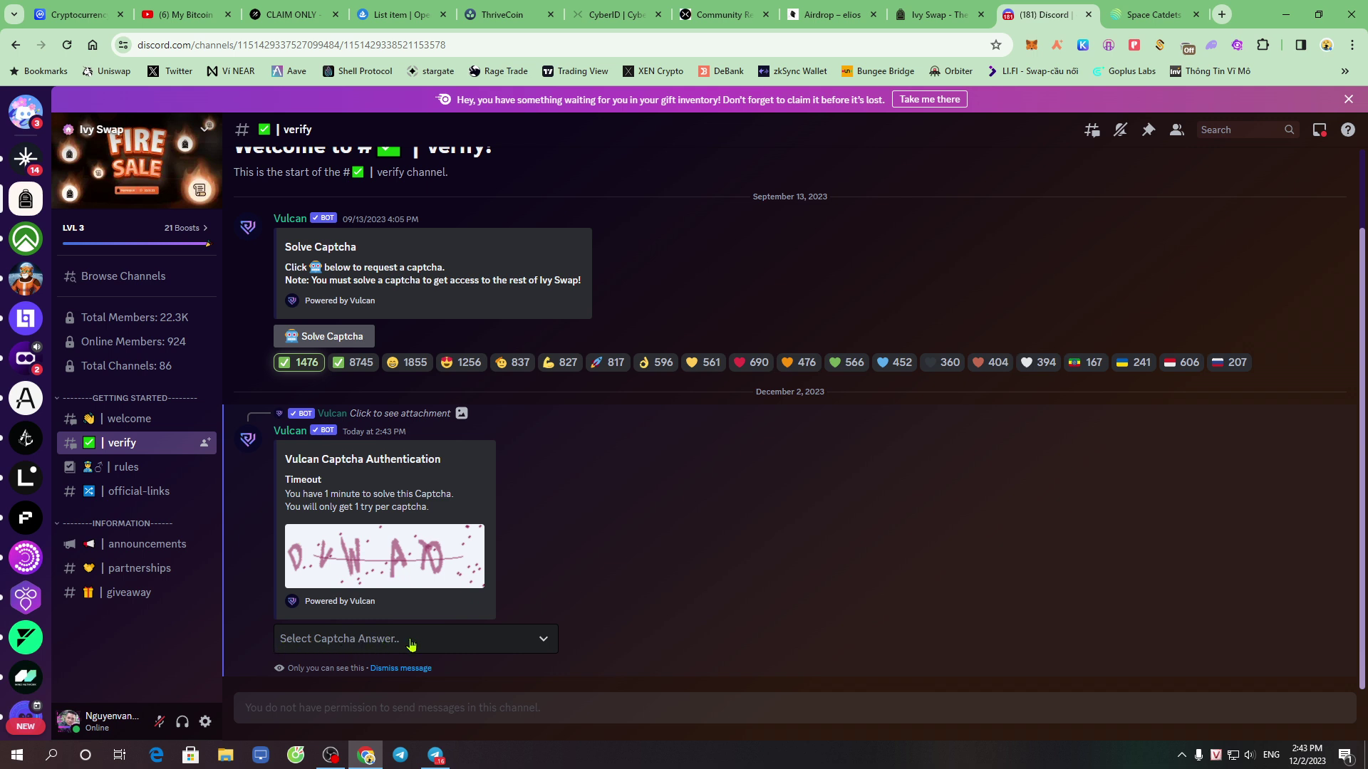
{"action": "left_click", "coordinate": [448, 645]}
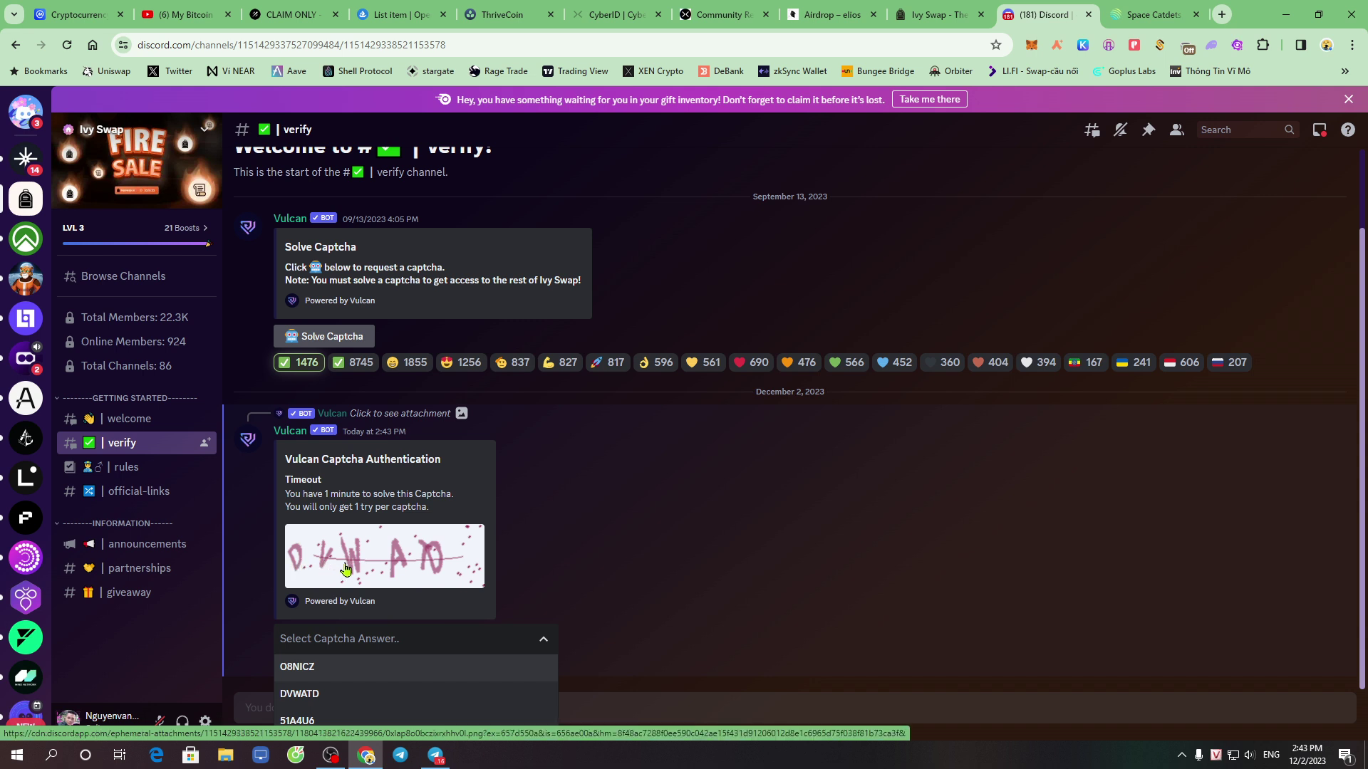
{"action": "left_click", "coordinate": [311, 695]}
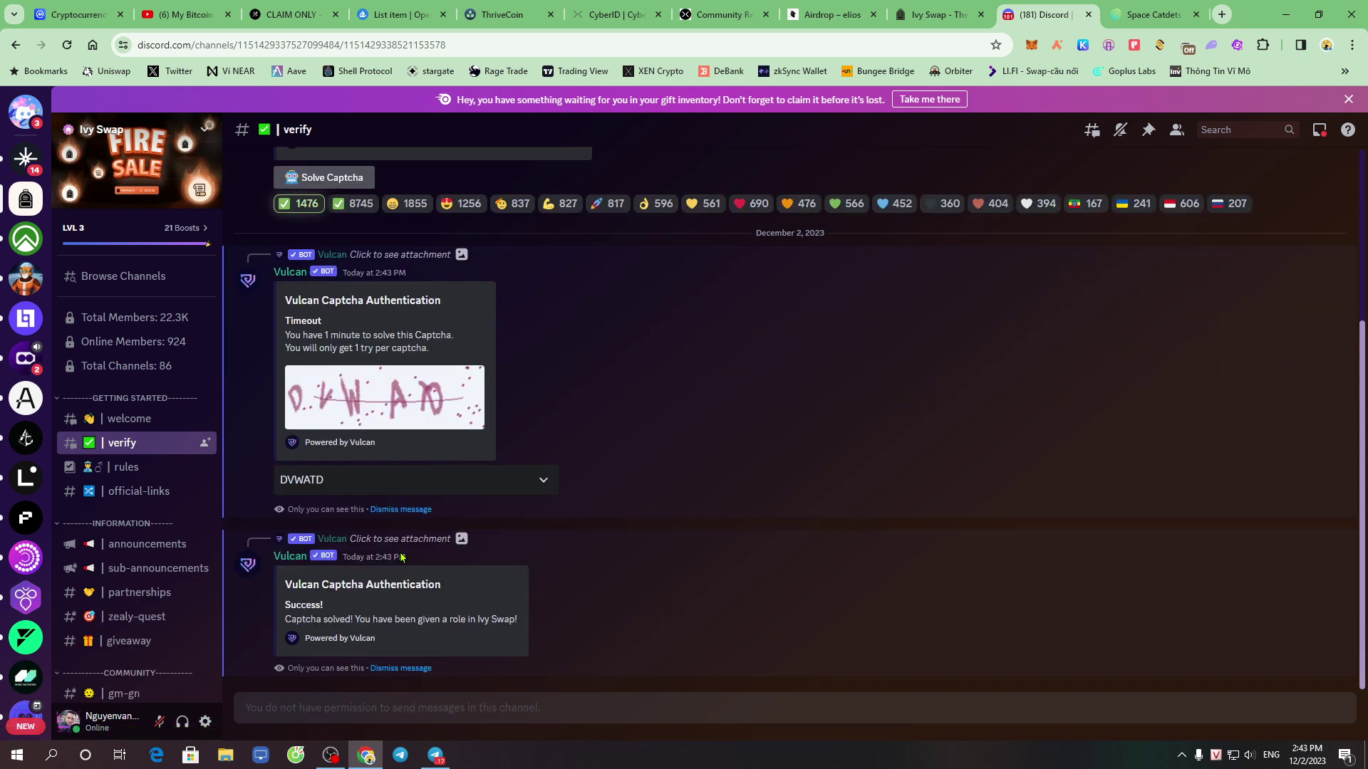
Retry the Connect Discord quest on Ivy Swap, then return to the Discord server
{"action": "left_click_drag", "start_coordinate": [288, 604], "coordinate": [332, 610]}
{"action": "scroll", "coordinate": [129, 555], "scroll_direction": "down", "scroll_amount": 3}
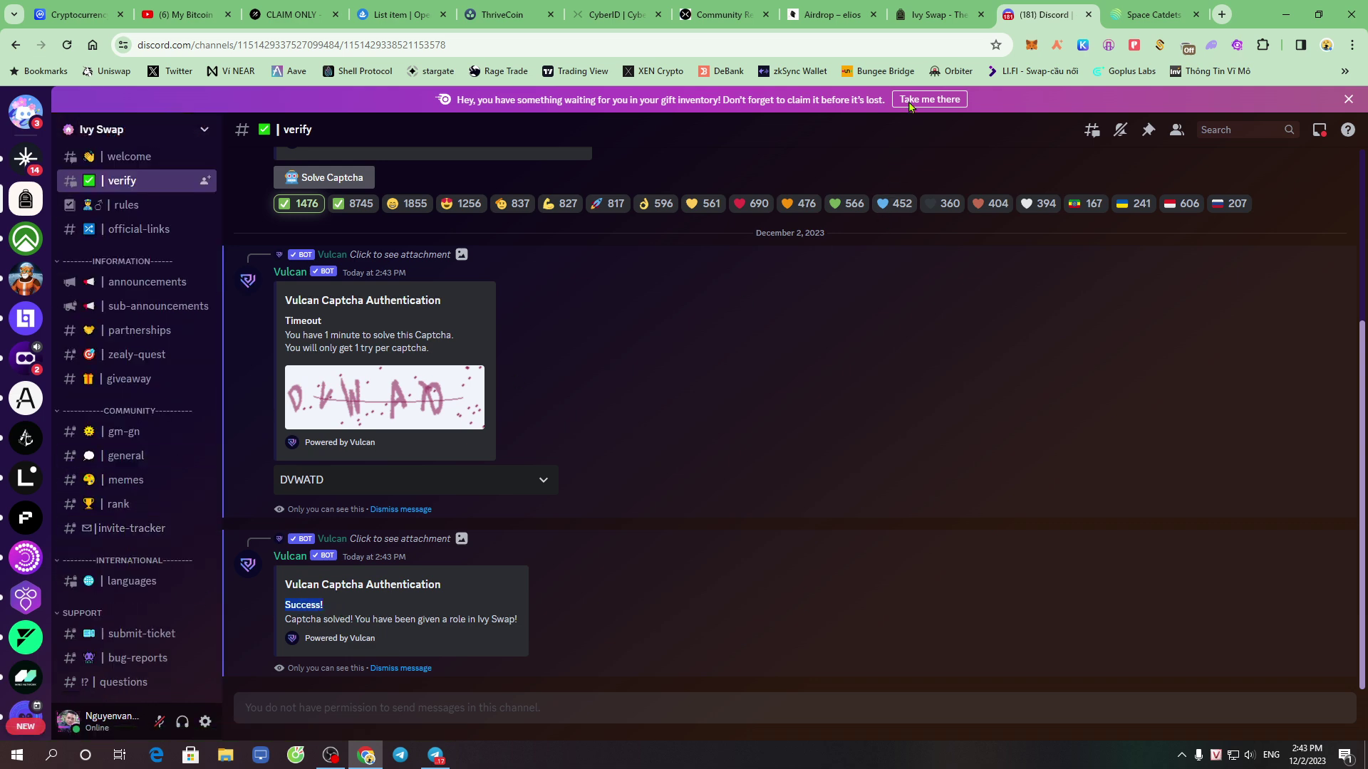
{"action": "left_click", "coordinate": [936, 7]}
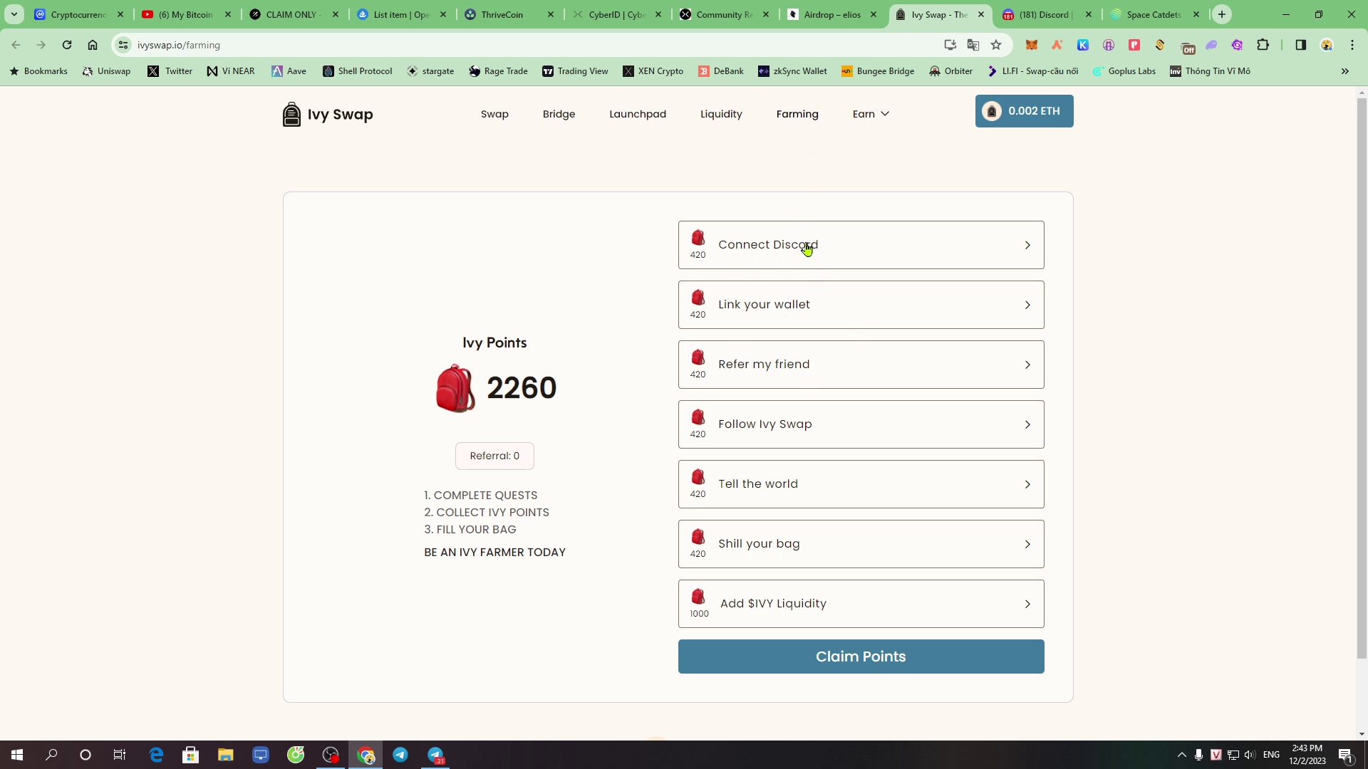
{"action": "left_click", "coordinate": [776, 253]}
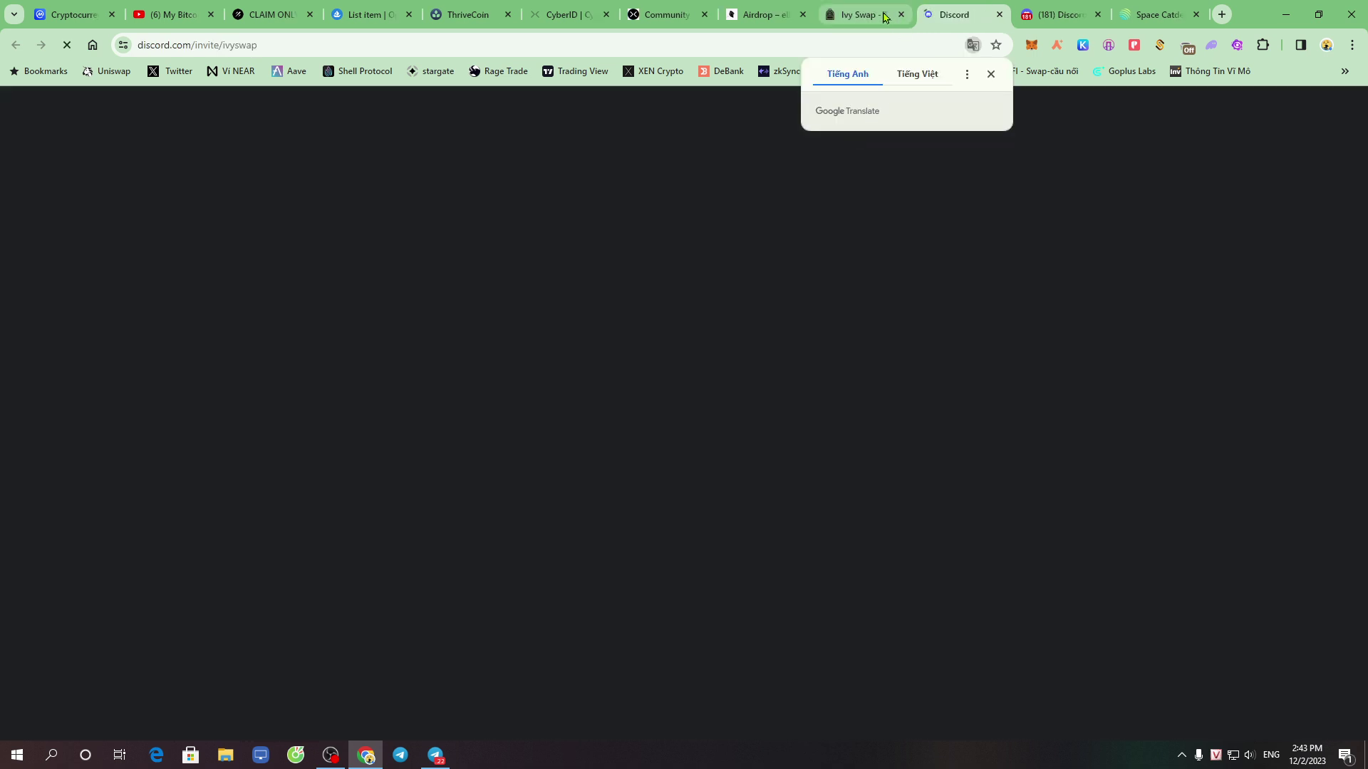
{"action": "left_click", "coordinate": [862, 15]}
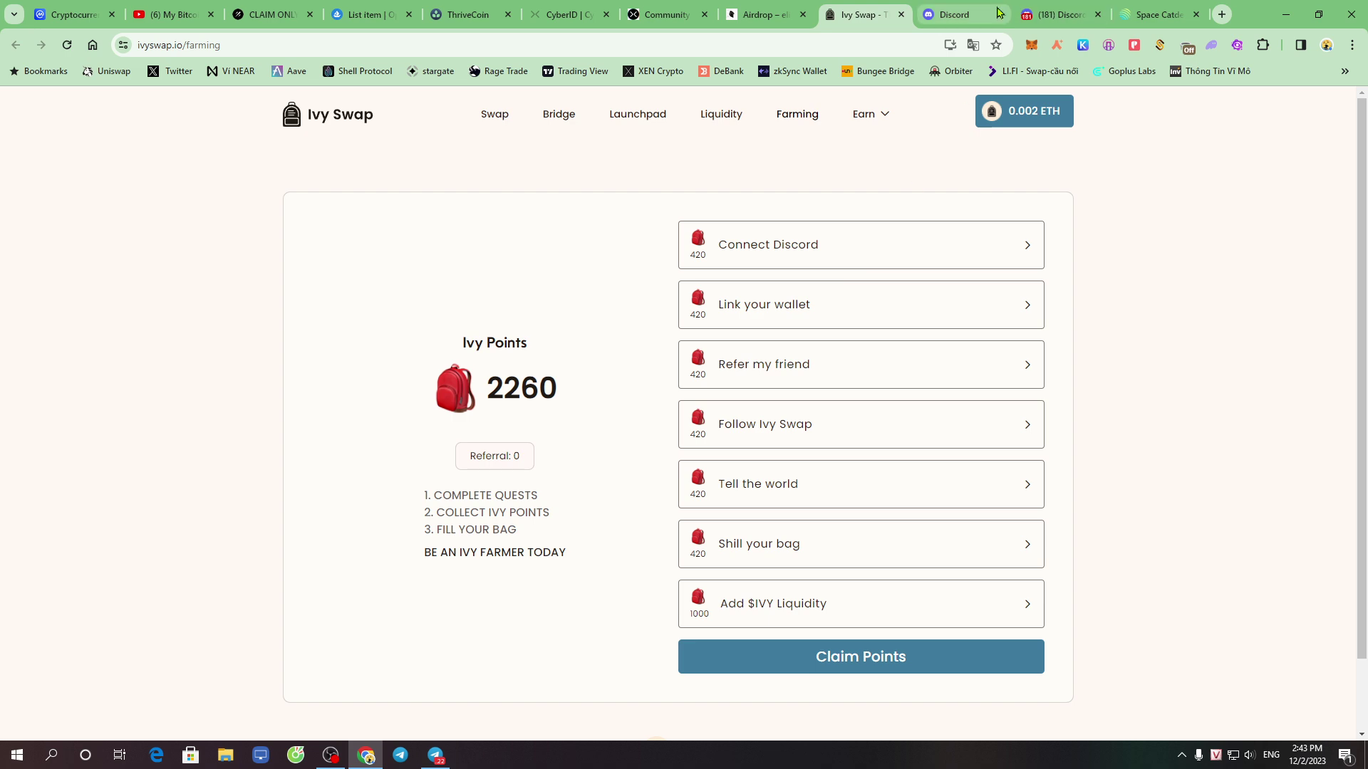
{"action": "left_click", "coordinate": [1057, 15]}
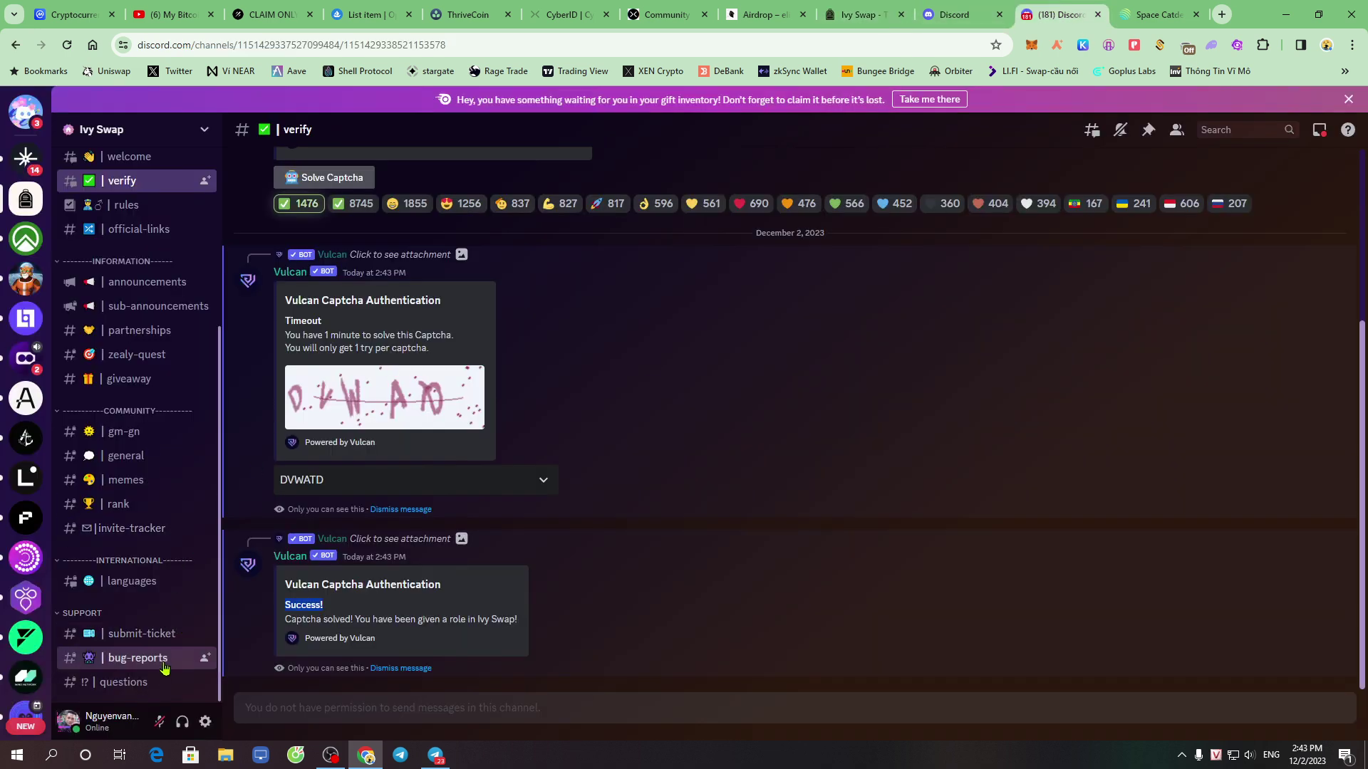
Browse the newly unlocked giveaway and official-links channels, then return to Ivy Swap Farming
{"action": "left_click", "coordinate": [158, 378]}
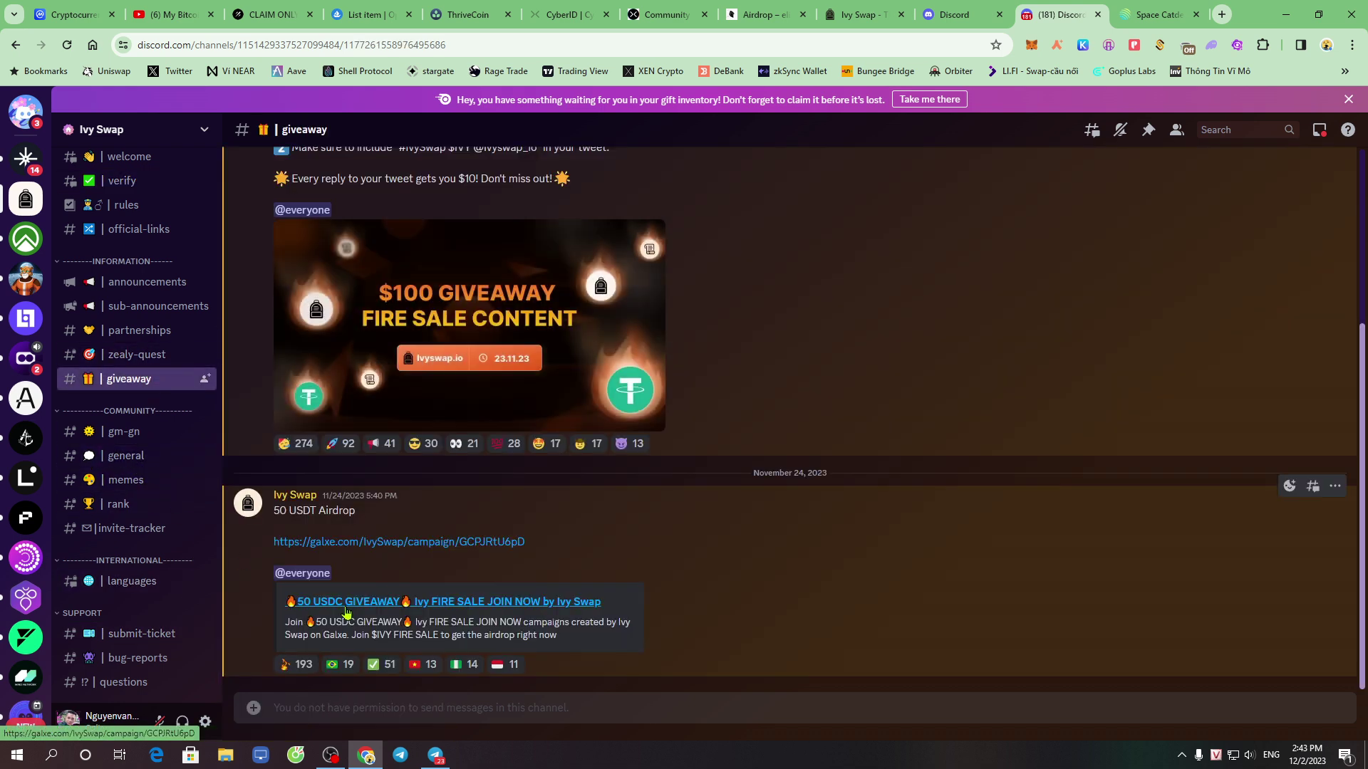
{"action": "scroll", "coordinate": [340, 598], "scroll_direction": "up", "scroll_amount": 3}
{"action": "mouse_move", "coordinate": [118, 597]}
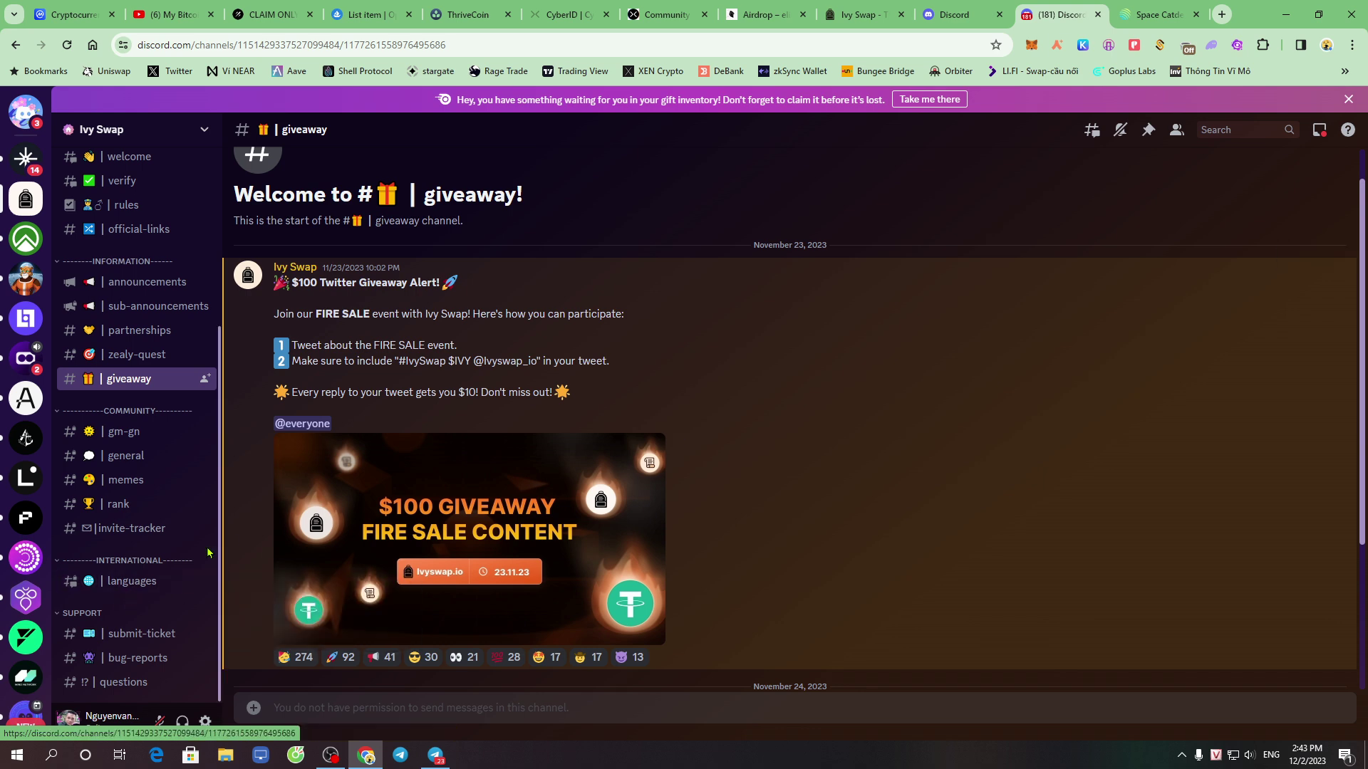
{"action": "scroll", "coordinate": [207, 555], "scroll_direction": "up", "scroll_amount": 3}
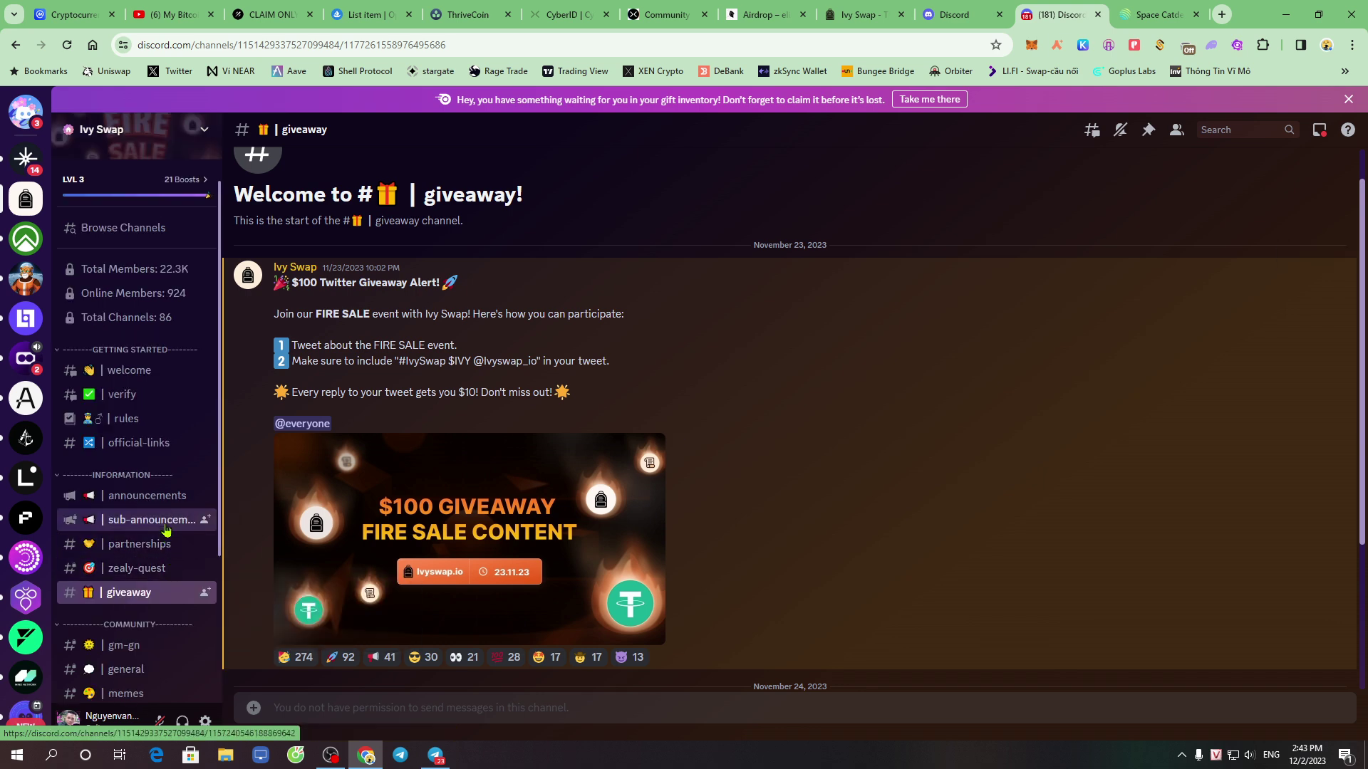
{"action": "left_click", "coordinate": [184, 440]}
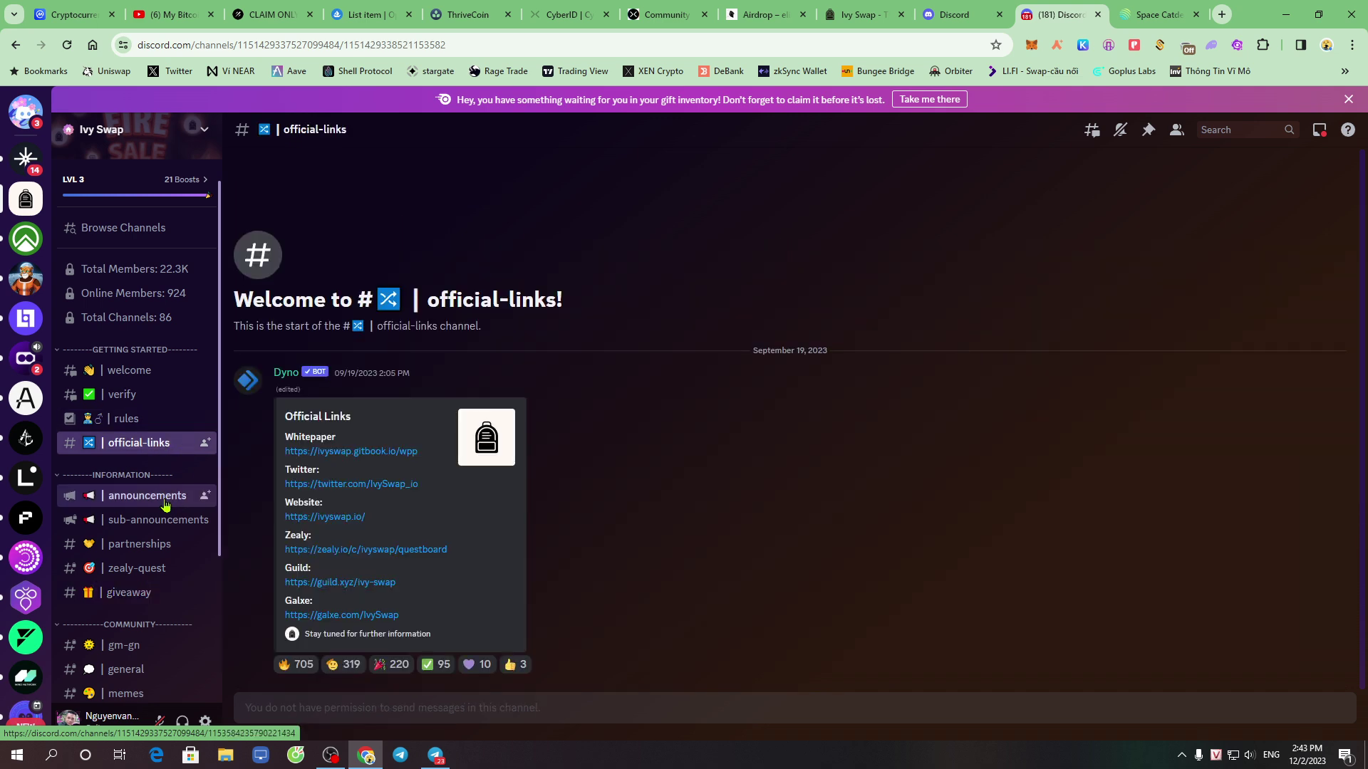
{"action": "left_click", "coordinate": [940, 10]}
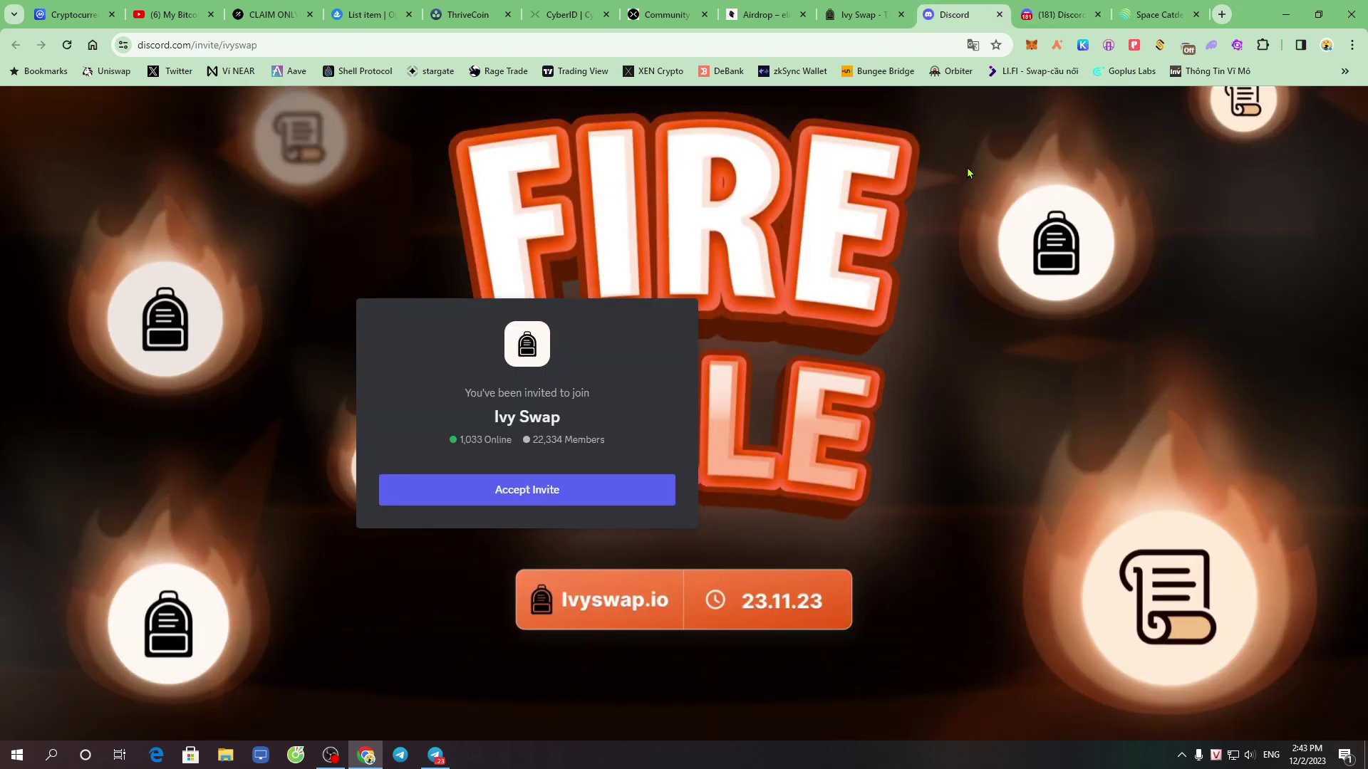
{"action": "left_click", "coordinate": [848, 20]}
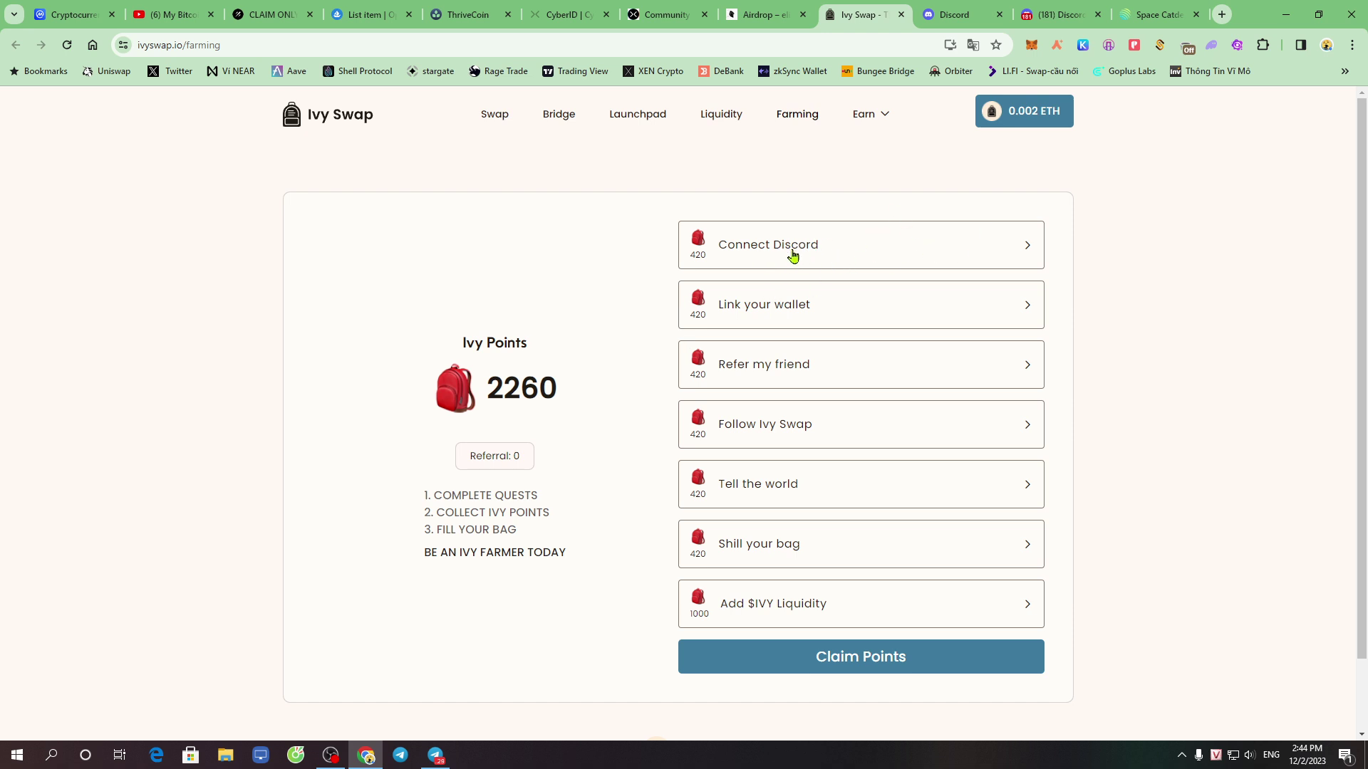
Close the Discord invite tab and complete the Link your wallet quest
{"action": "left_click", "coordinate": [957, 10]}
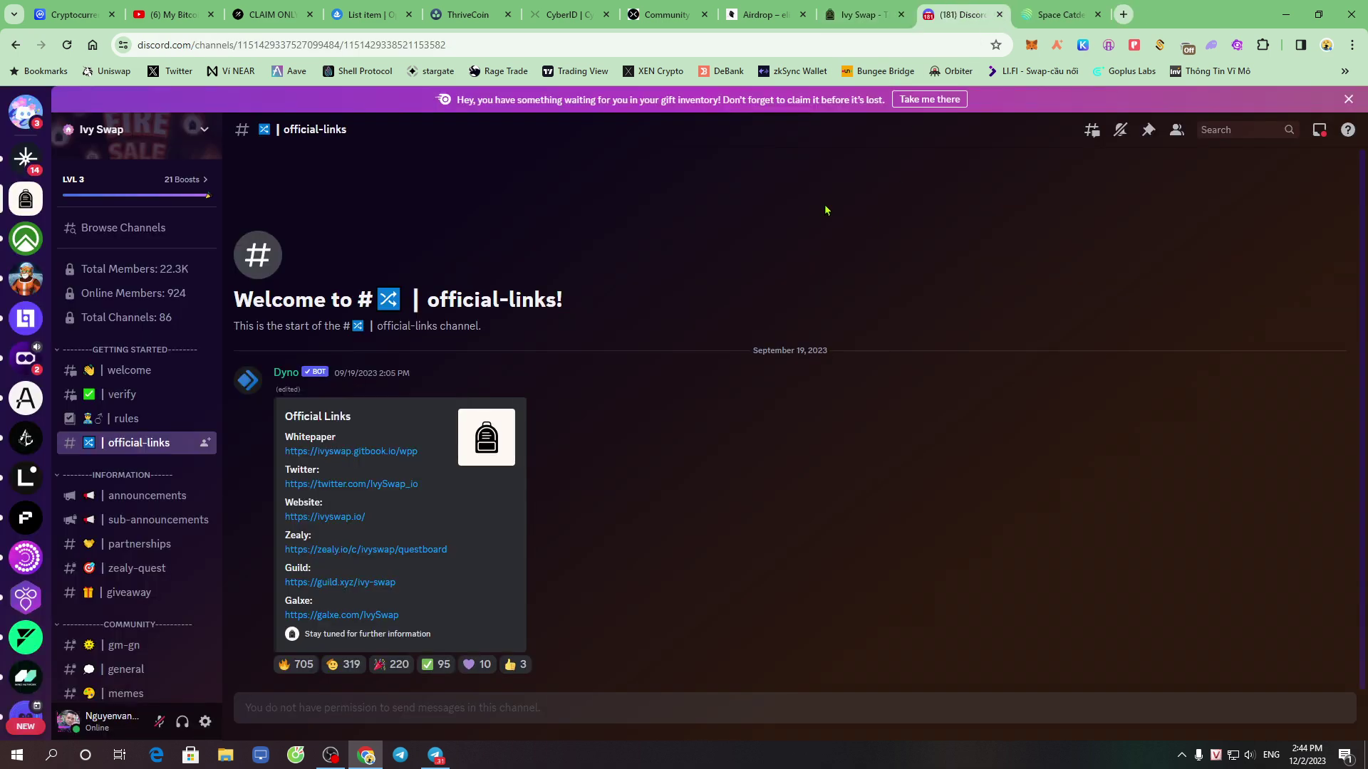
{"action": "left_click", "coordinate": [999, 15]}
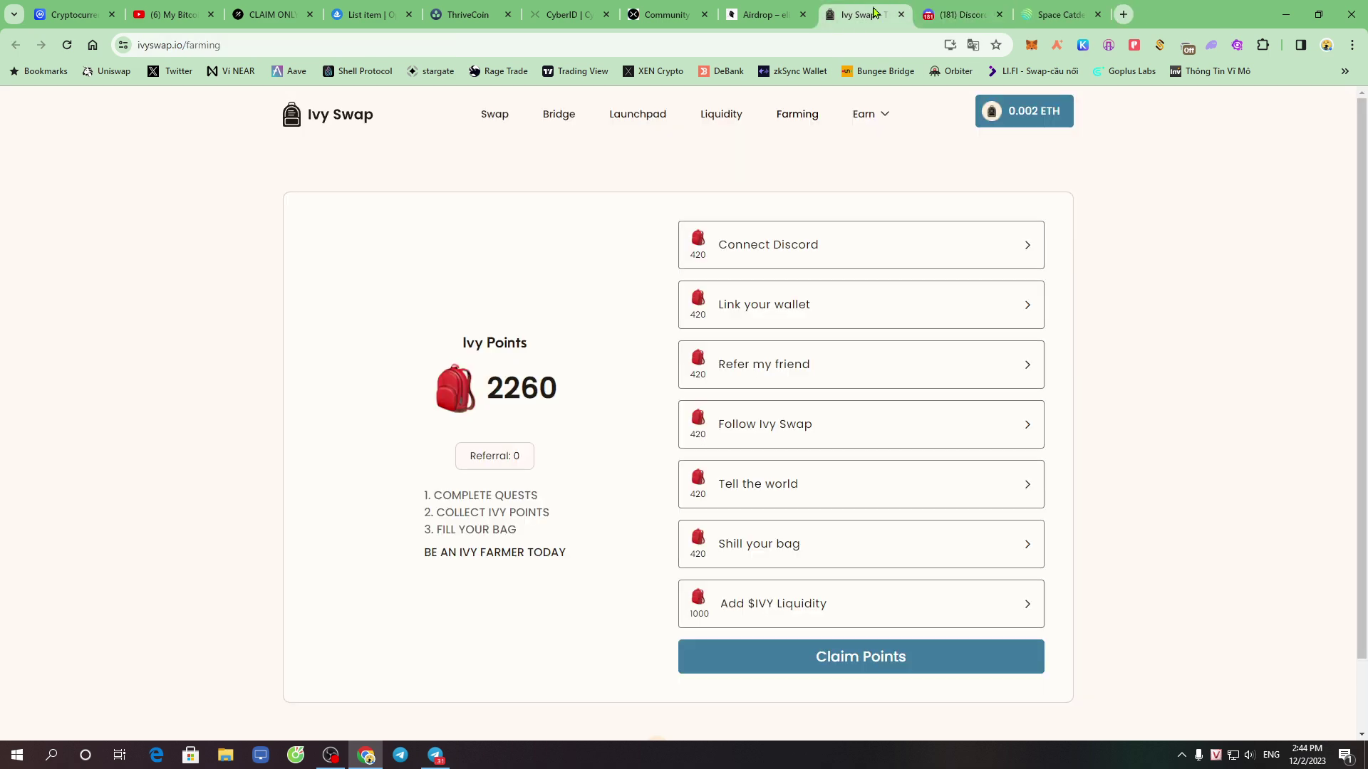
{"action": "left_click", "coordinate": [775, 314]}
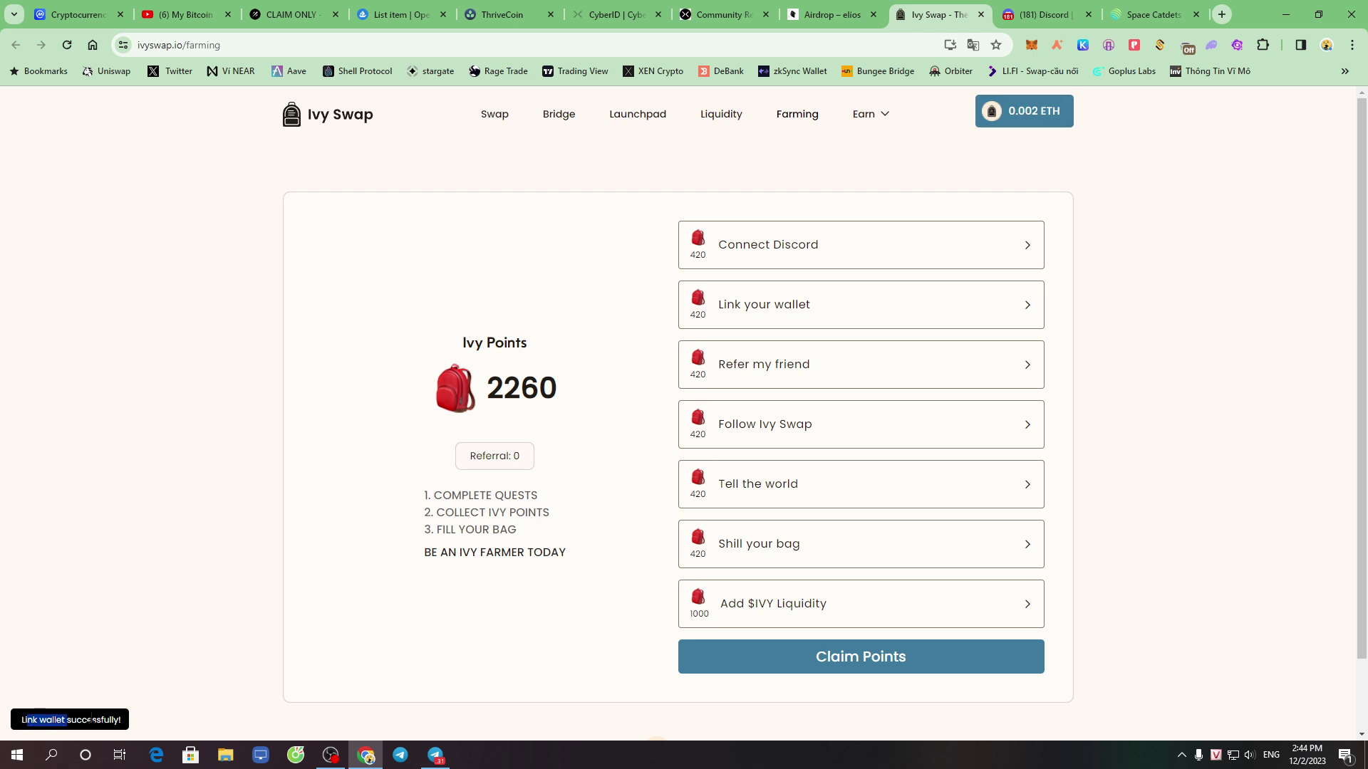
{"action": "left_click_drag", "start_coordinate": [30, 721], "coordinate": [467, 631]}
{"action": "left_click", "coordinate": [1170, 308]}
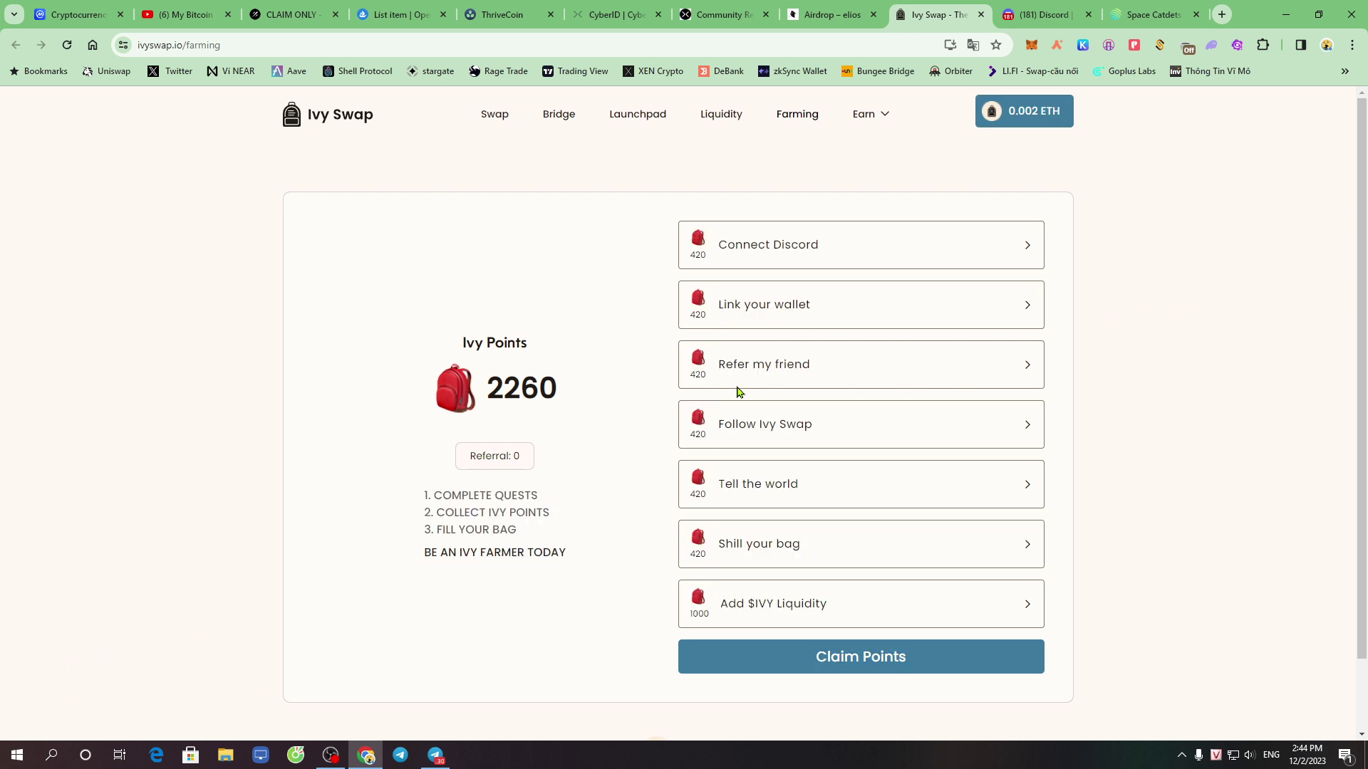
Open and dismiss the Refer my friend quest dialog three times, referrals still 0
{"action": "left_click", "coordinate": [782, 374]}
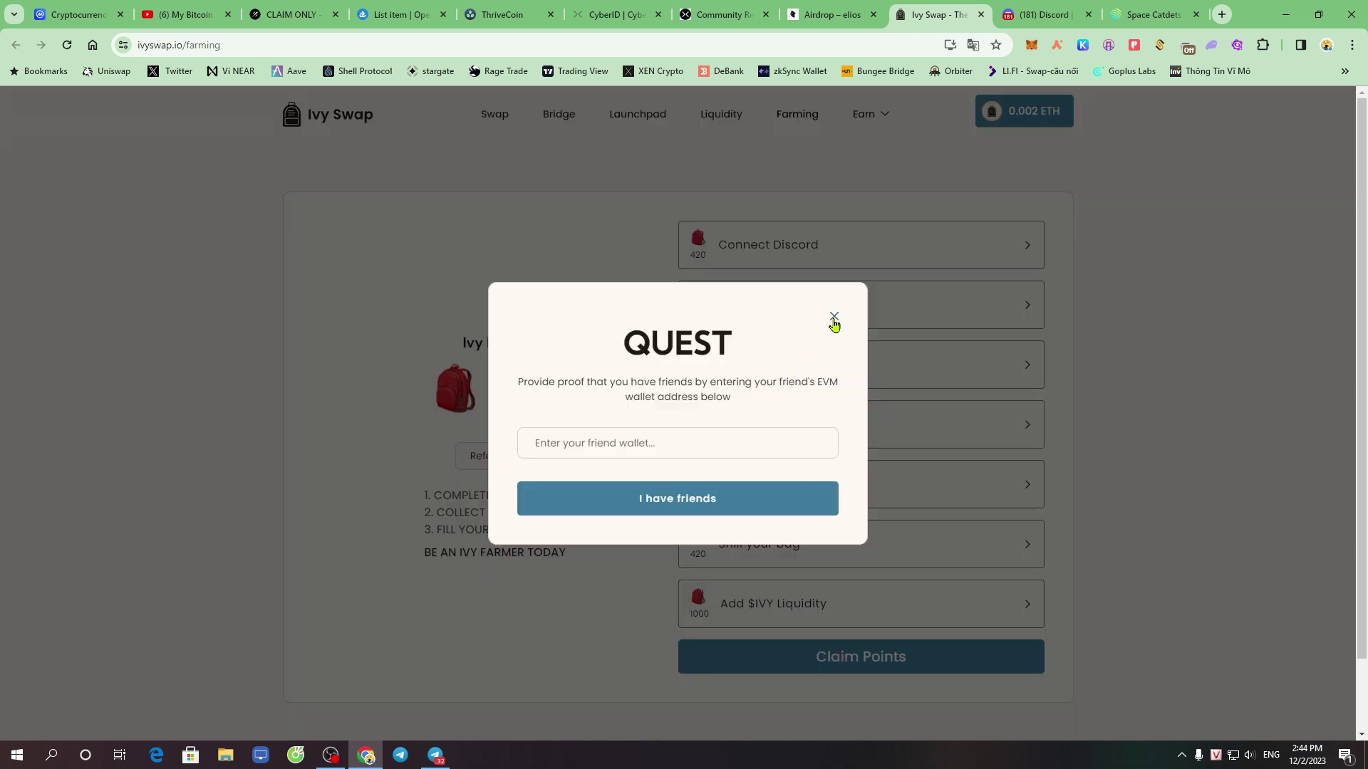
{"action": "left_click", "coordinate": [833, 317]}
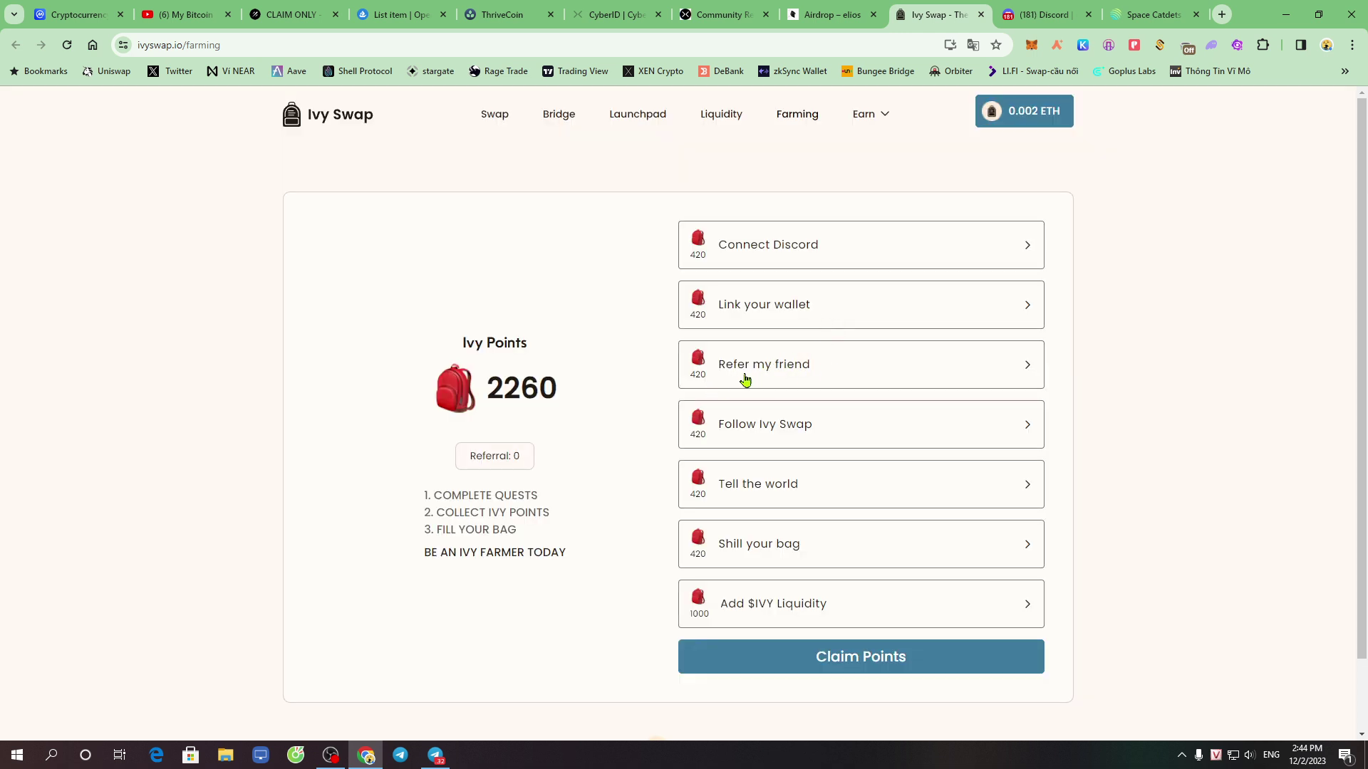
{"action": "left_click", "coordinate": [744, 380]}
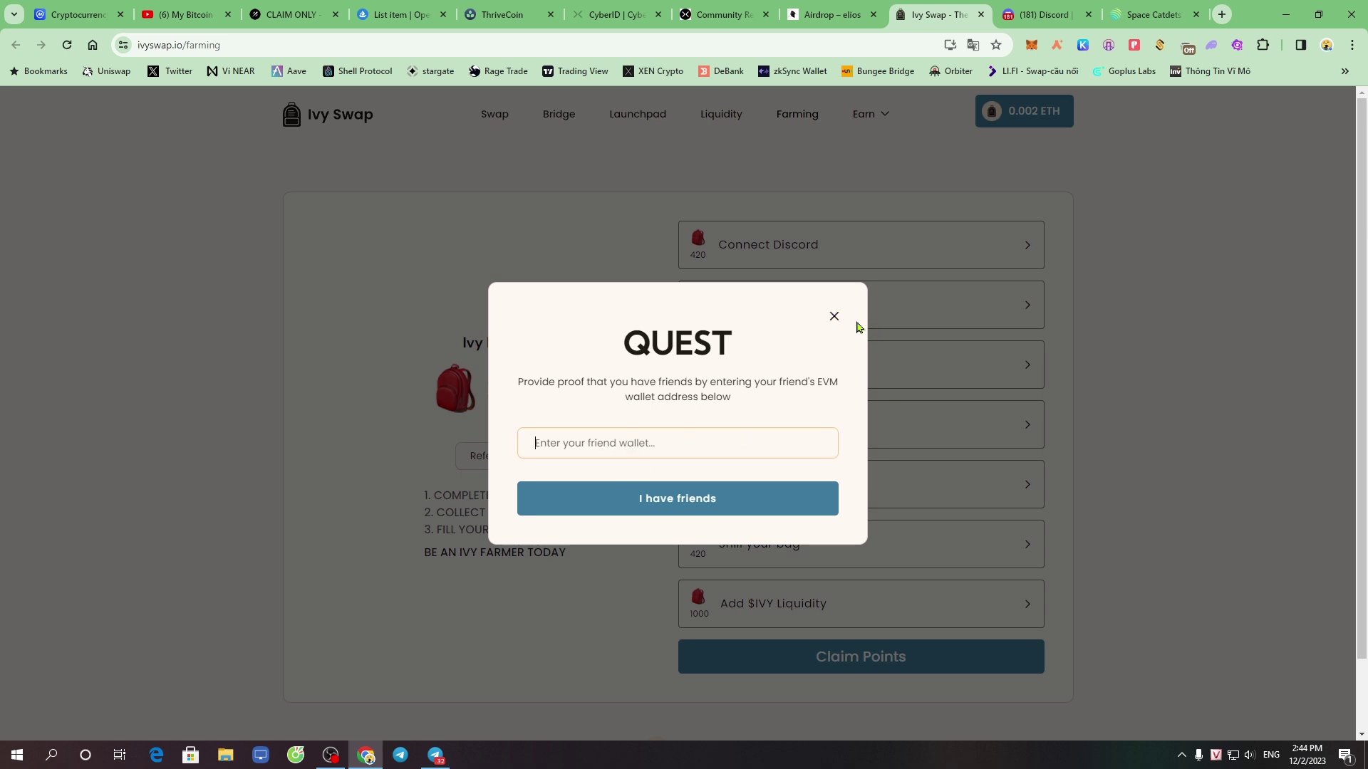
{"action": "left_click", "coordinate": [834, 316]}
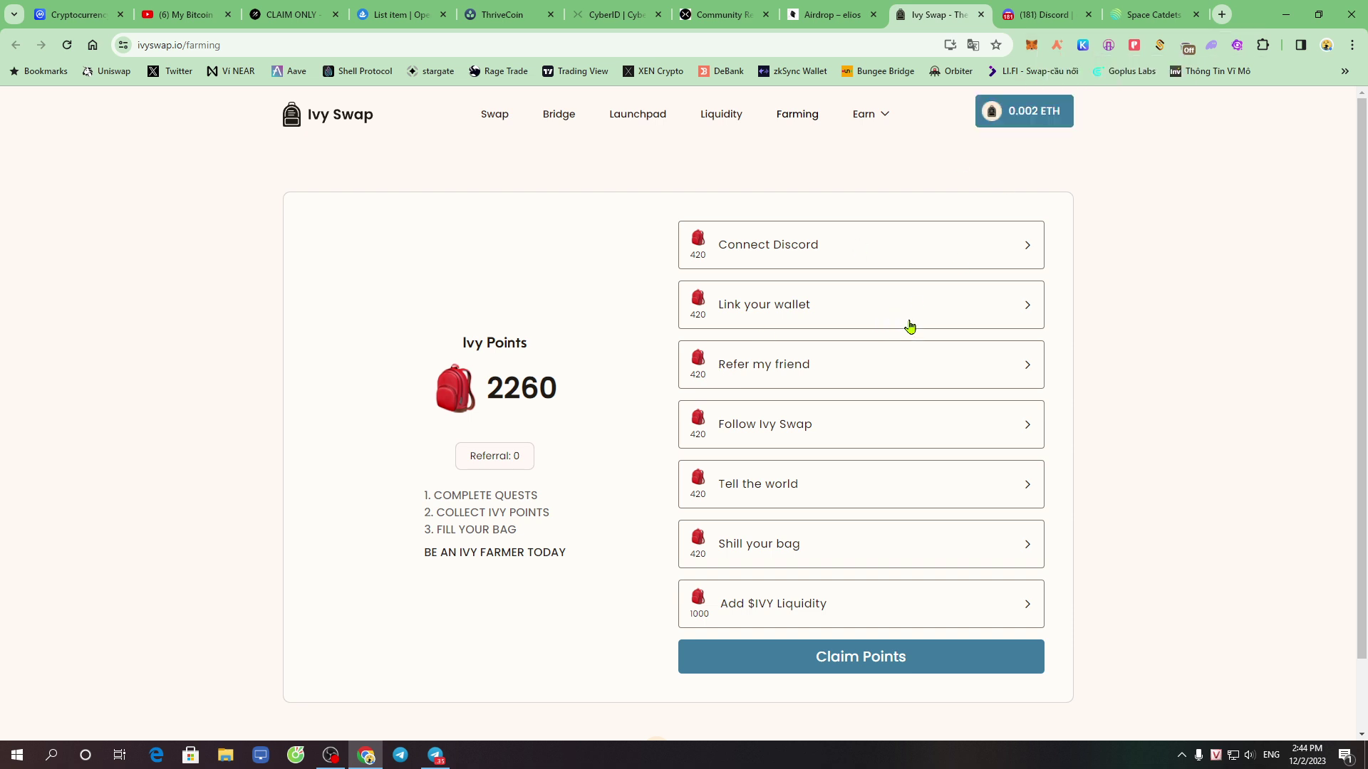
{"action": "left_click", "coordinate": [793, 372]}
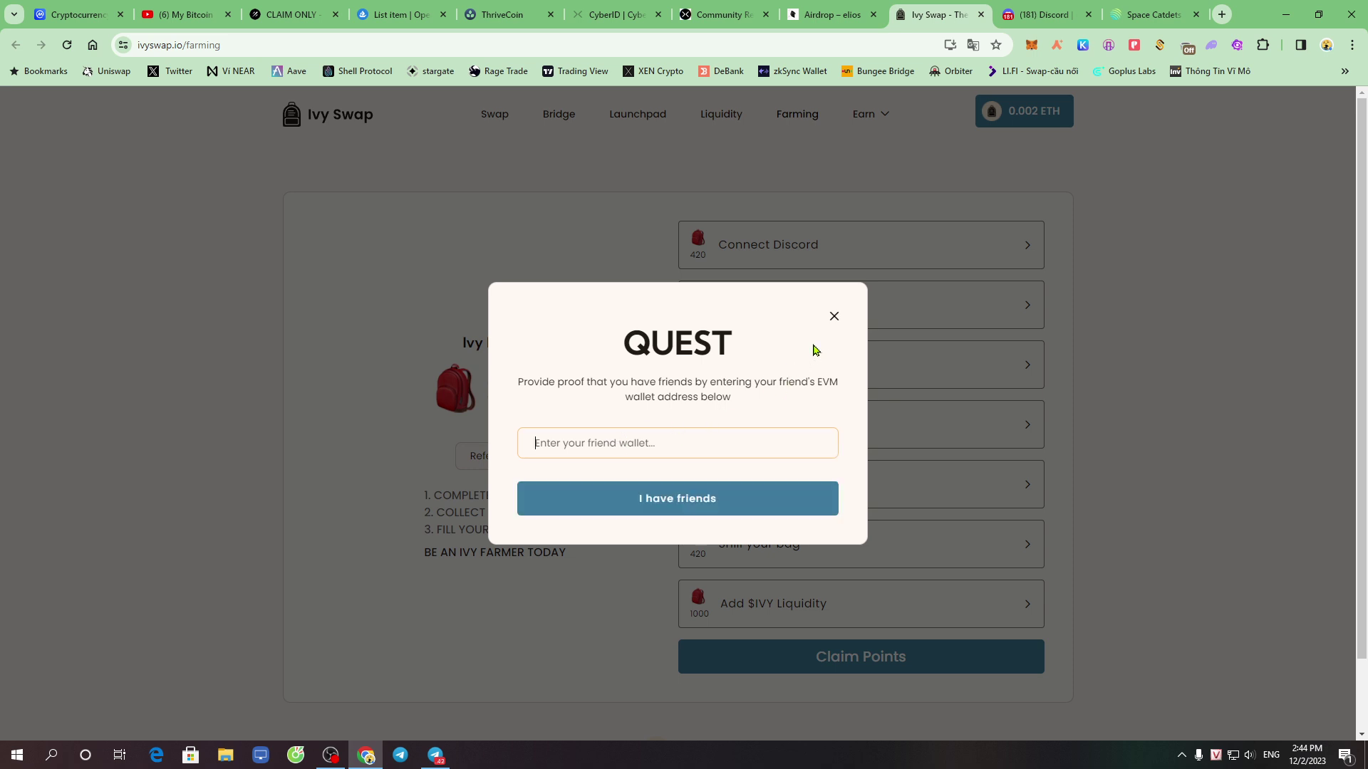
{"action": "left_click", "coordinate": [834, 318]}
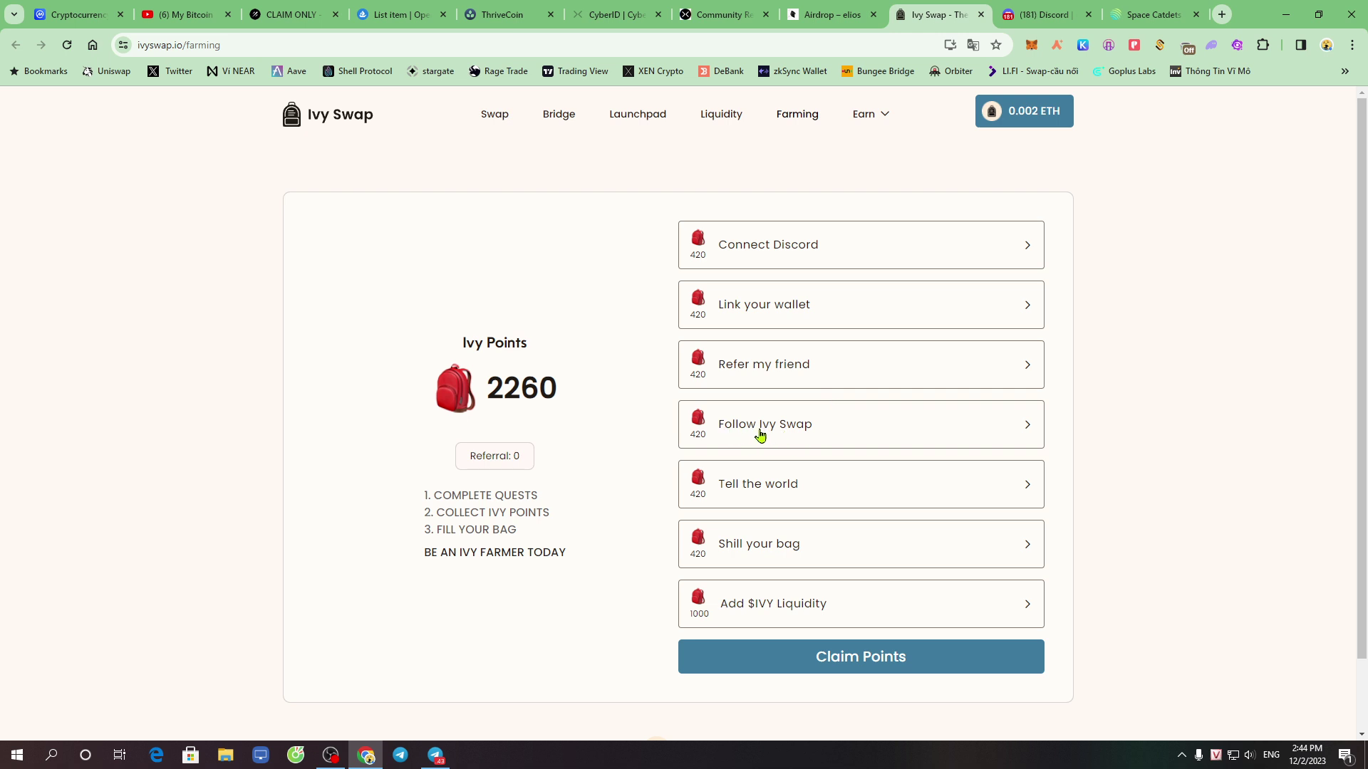
Complete the Follow Ivy Swap quest by following the Ivy Swap account on X
{"action": "left_click", "coordinate": [760, 434]}
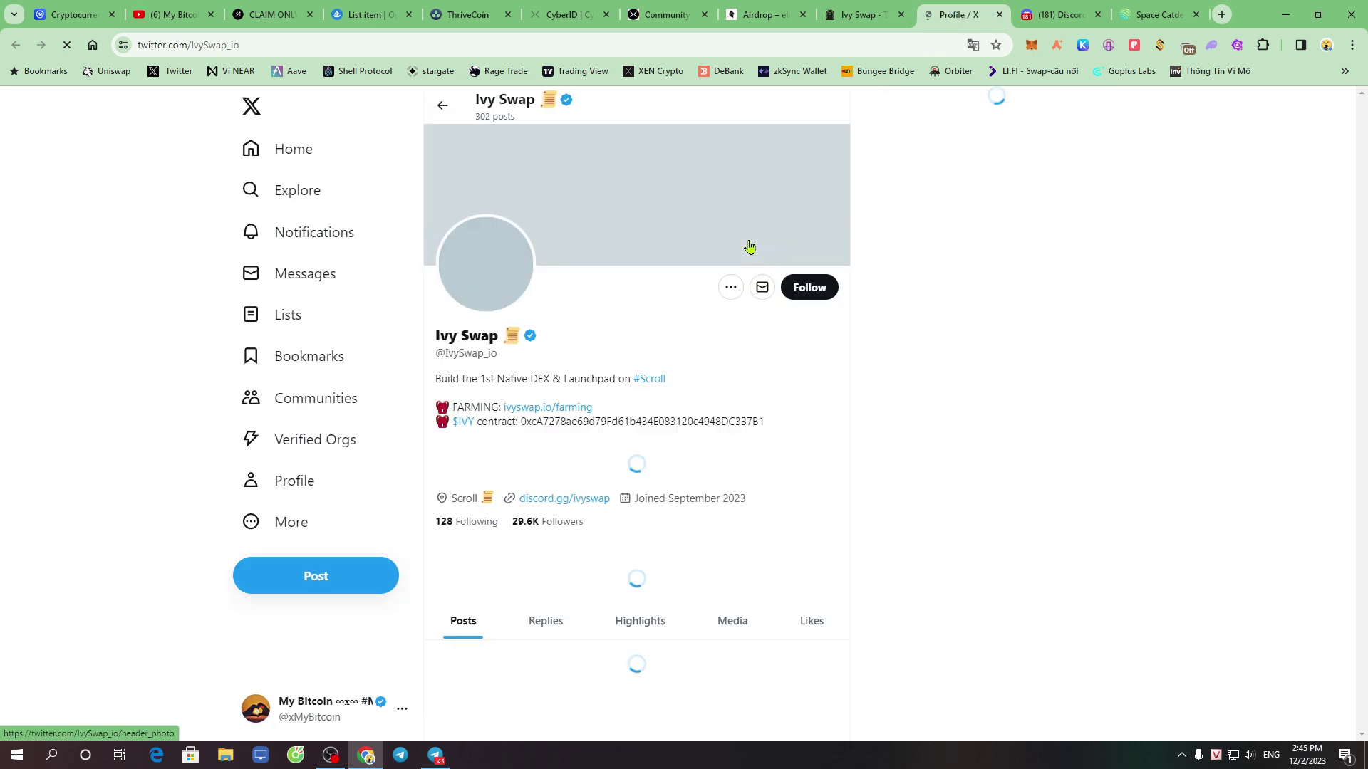
{"action": "left_click", "coordinate": [808, 296]}
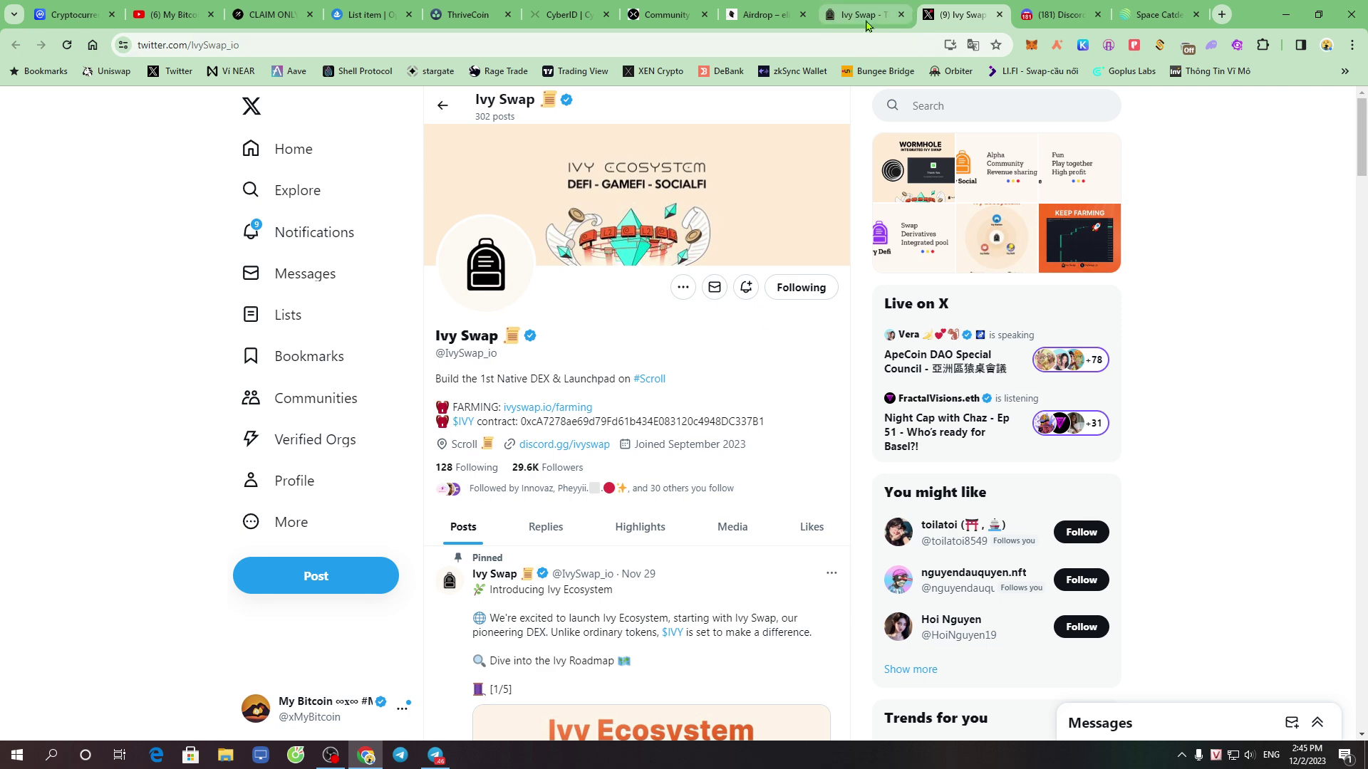
{"action": "left_click", "coordinate": [866, 16]}
{"action": "left_click", "coordinate": [817, 430]}
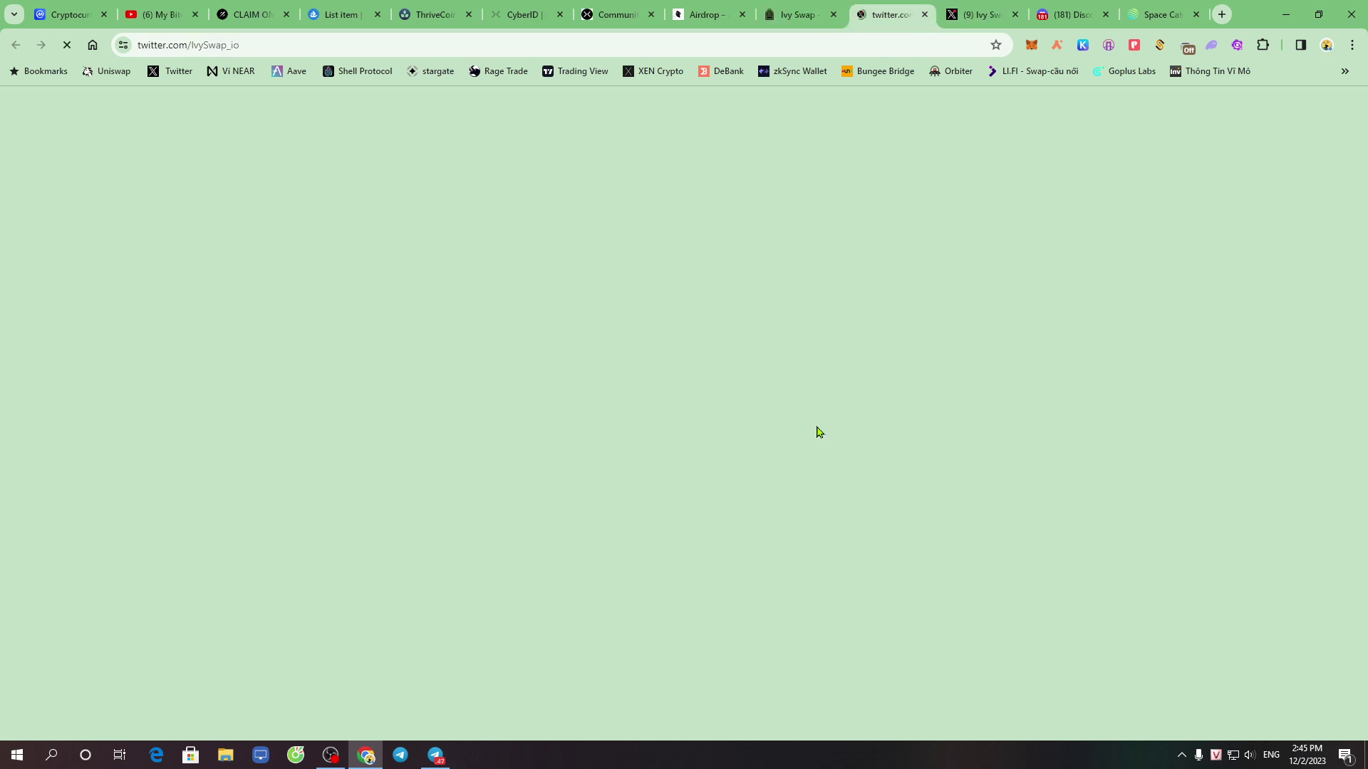
{"action": "left_click", "coordinate": [798, 14]}
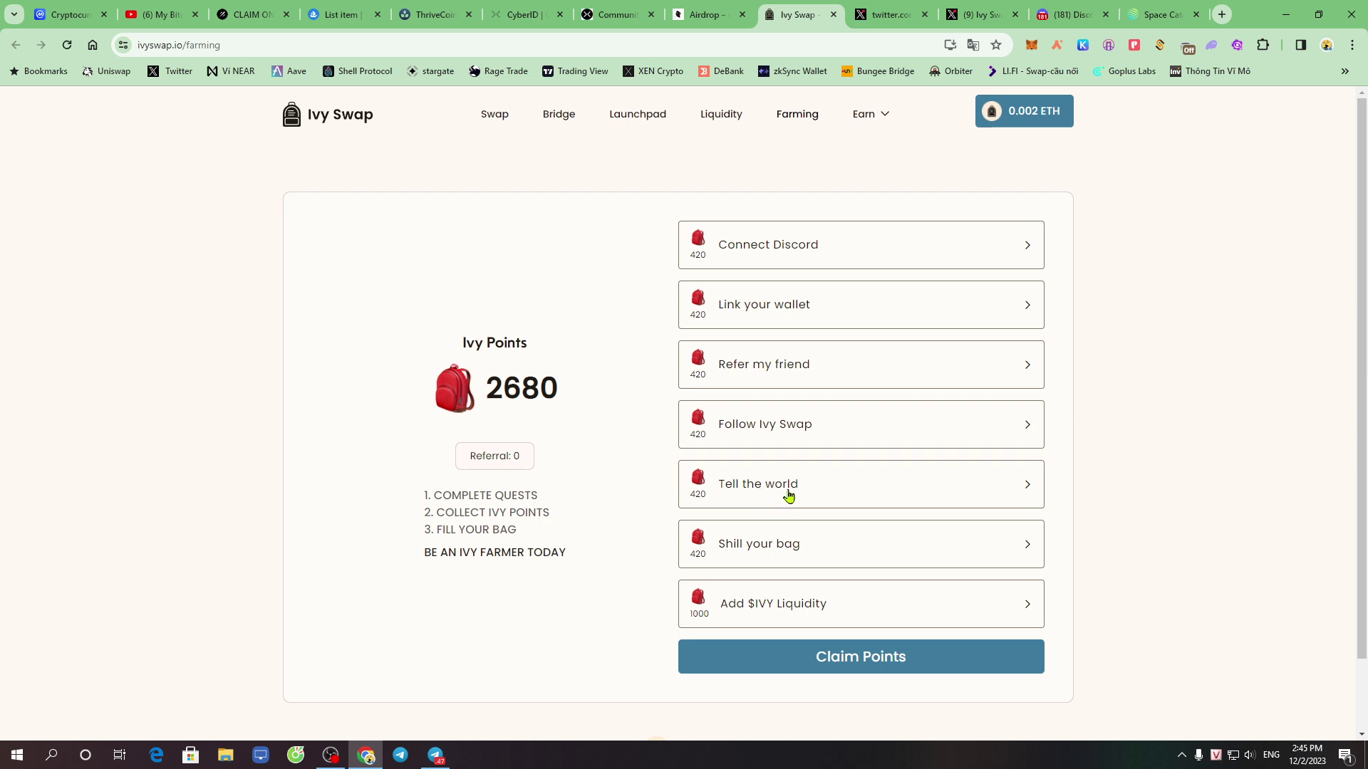
Complete the Tell the world quest by publishing the prepared farming pledge post on X
{"action": "left_click", "coordinate": [771, 491]}
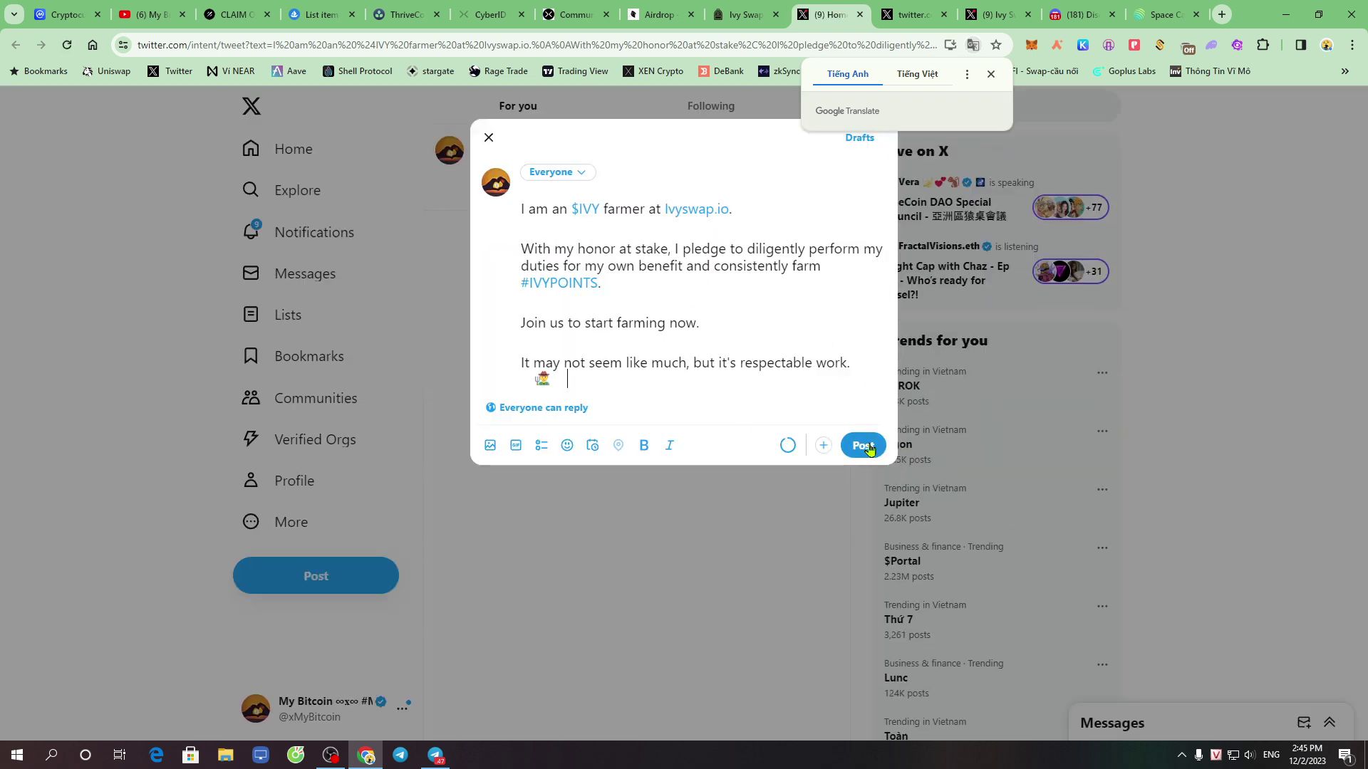
{"action": "left_click", "coordinate": [862, 443]}
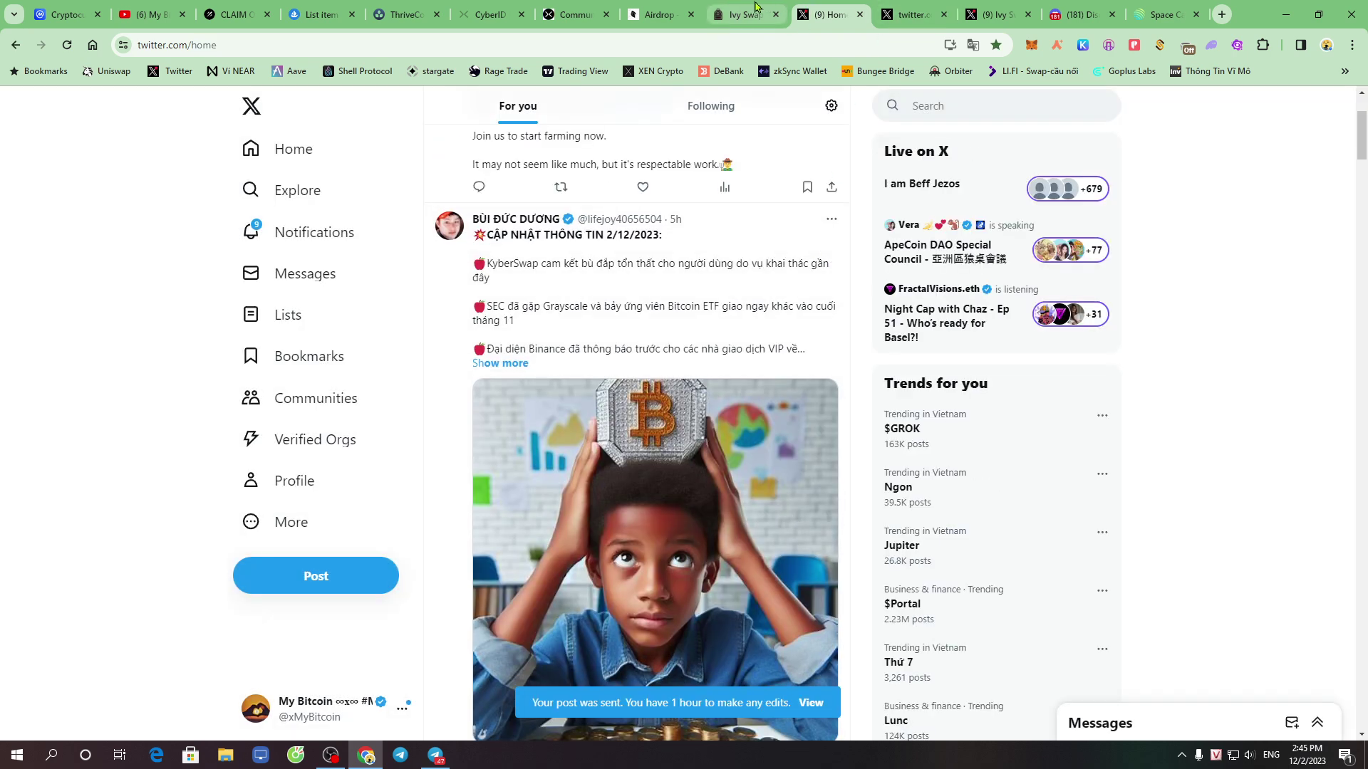
{"action": "left_click", "coordinate": [745, 14]}
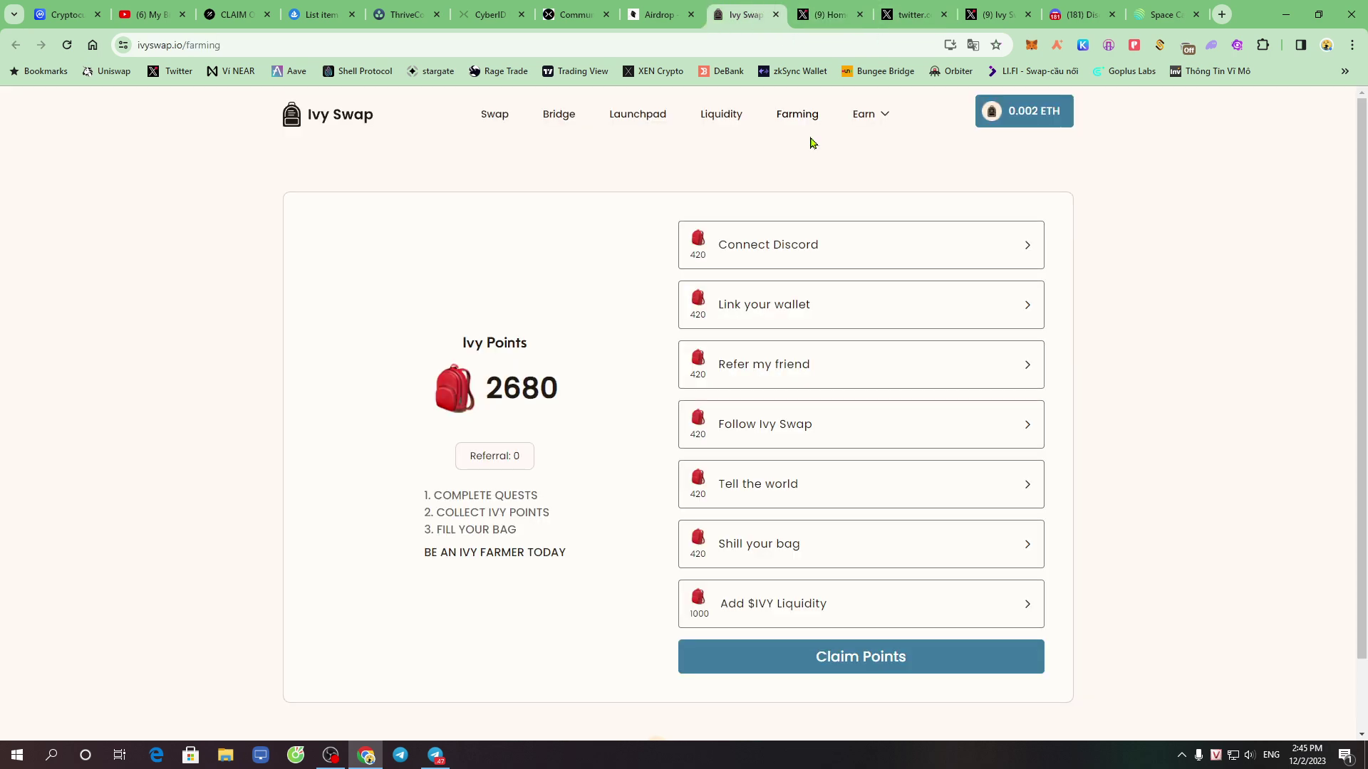
Complete the Shill your bag quest by posting 'I will join $IVY COMMUNITY PRESALE' on X
{"action": "left_click", "coordinate": [787, 552]}
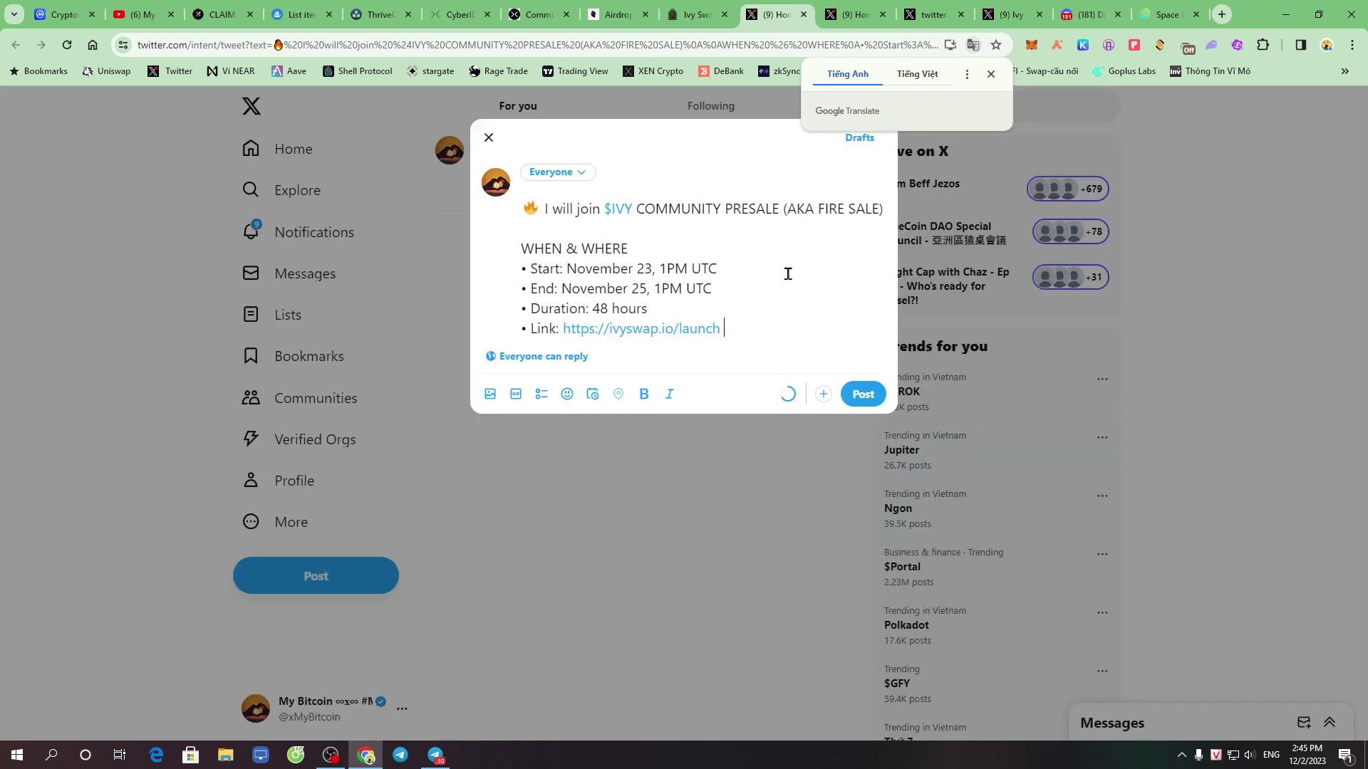
{"action": "left_click", "coordinate": [865, 399]}
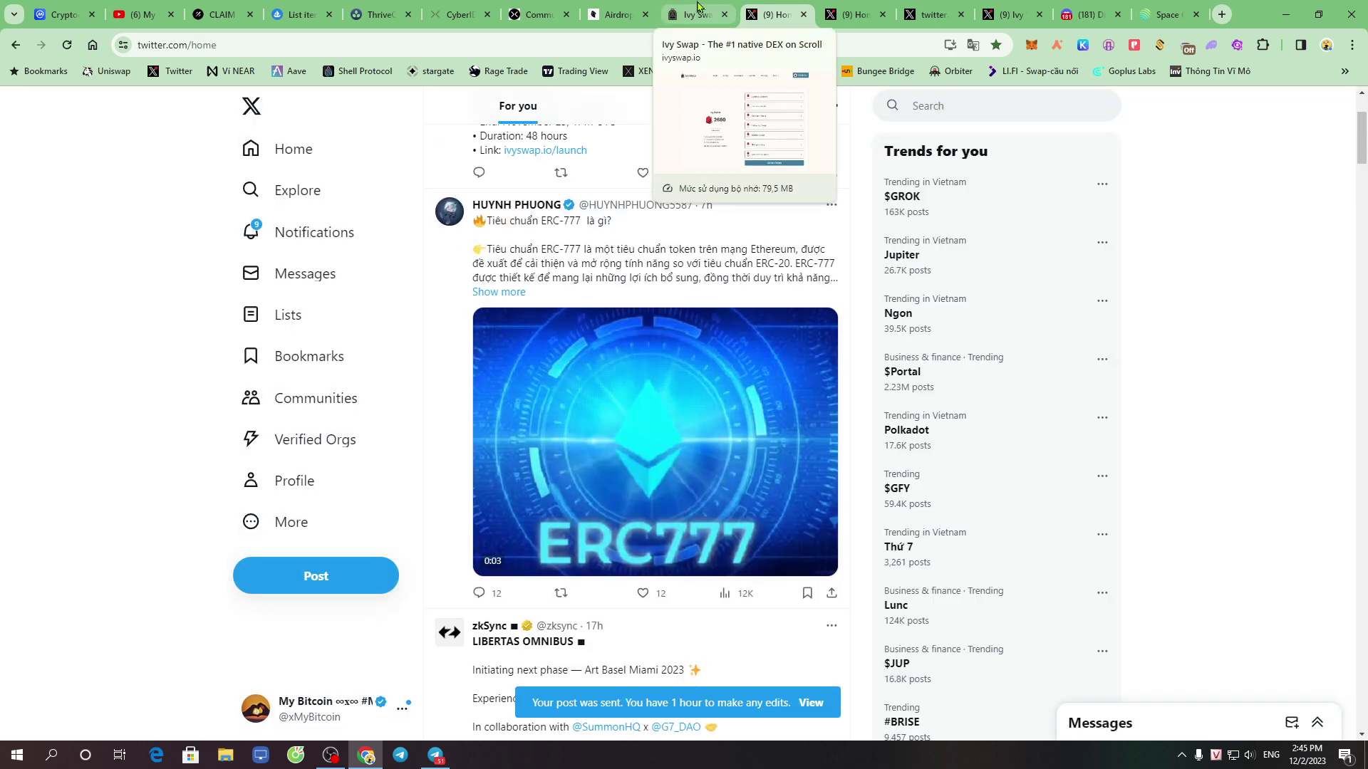
{"action": "left_click", "coordinate": [699, 9]}
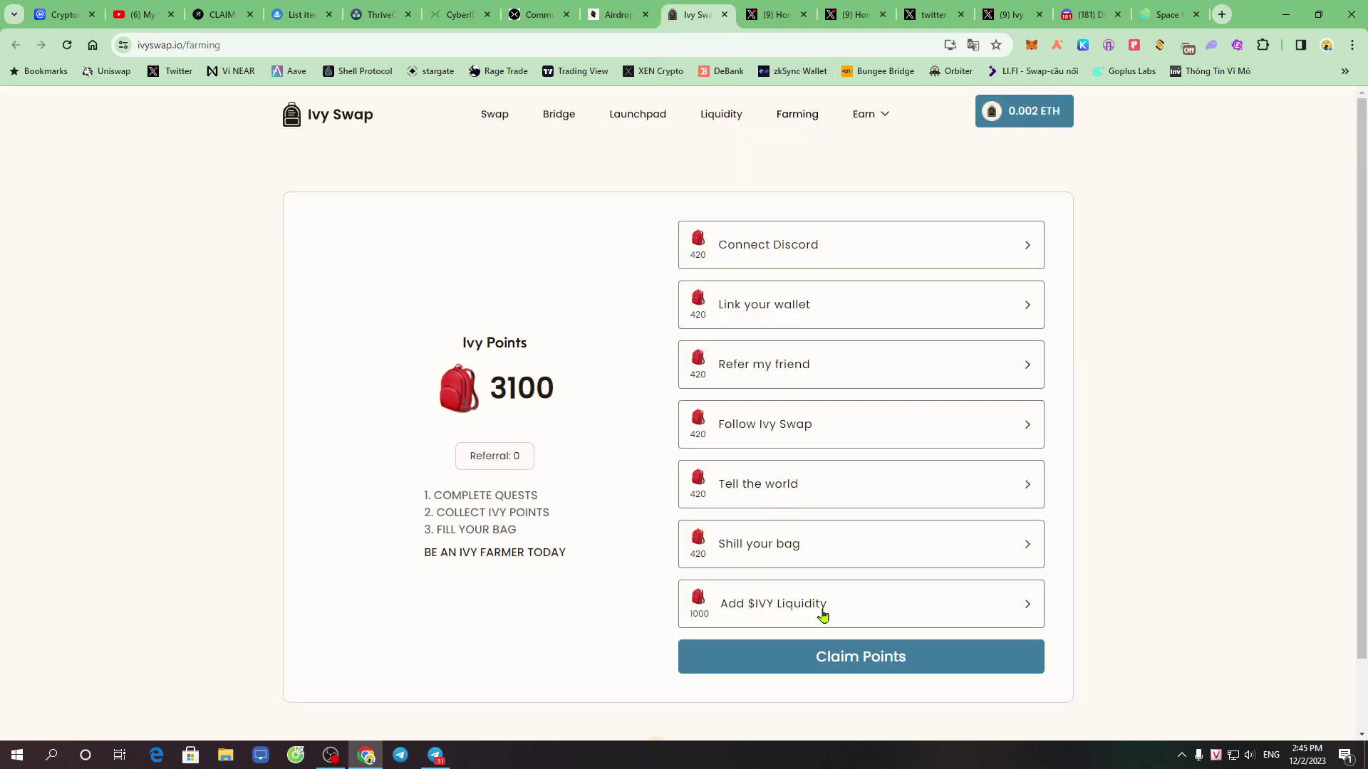
Start the Add $IVY Liquidity quest, then return to the farming quests page
{"action": "scroll", "coordinate": [824, 616], "scroll_direction": "down", "scroll_amount": 1}
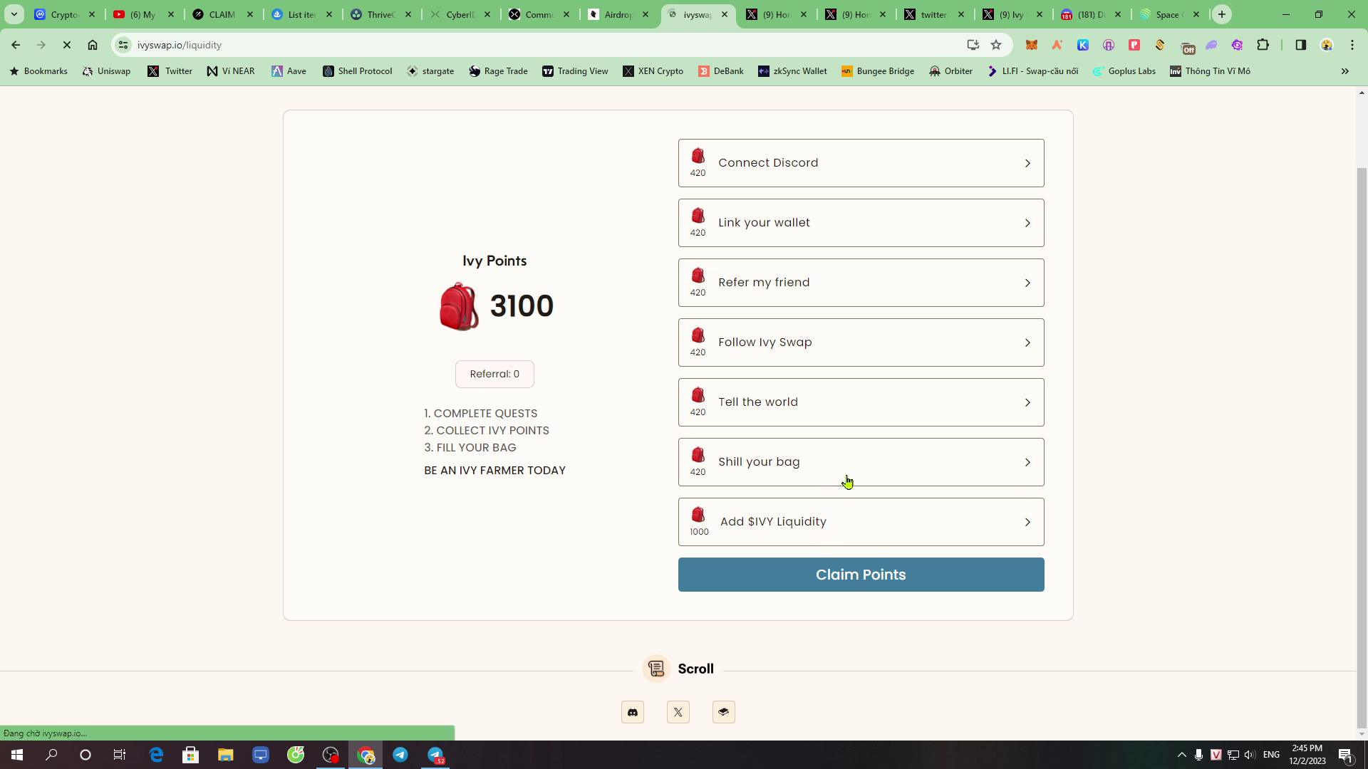
{"action": "scroll", "coordinate": [845, 479], "scroll_direction": "up", "scroll_amount": 1}
{"action": "left_click", "coordinate": [744, 608]}
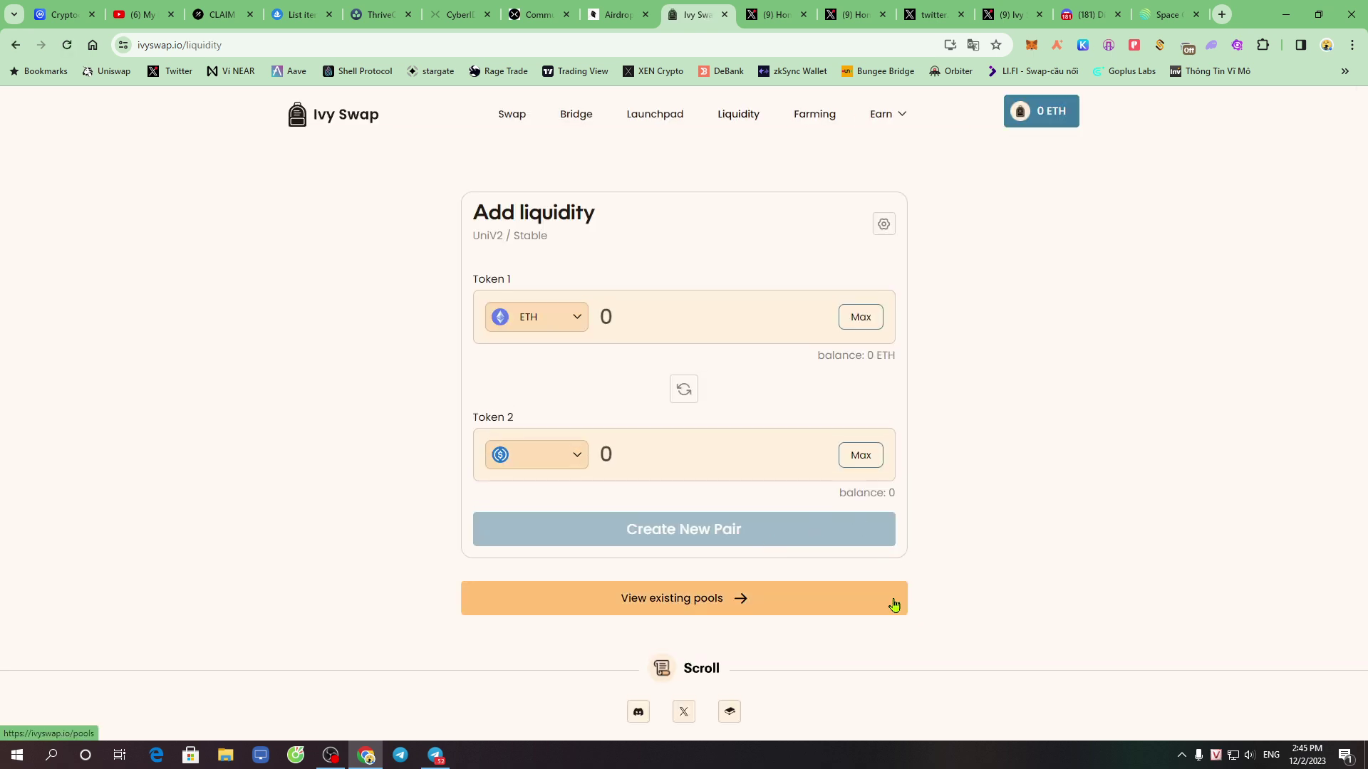
{"action": "left_click", "coordinate": [799, 123]}
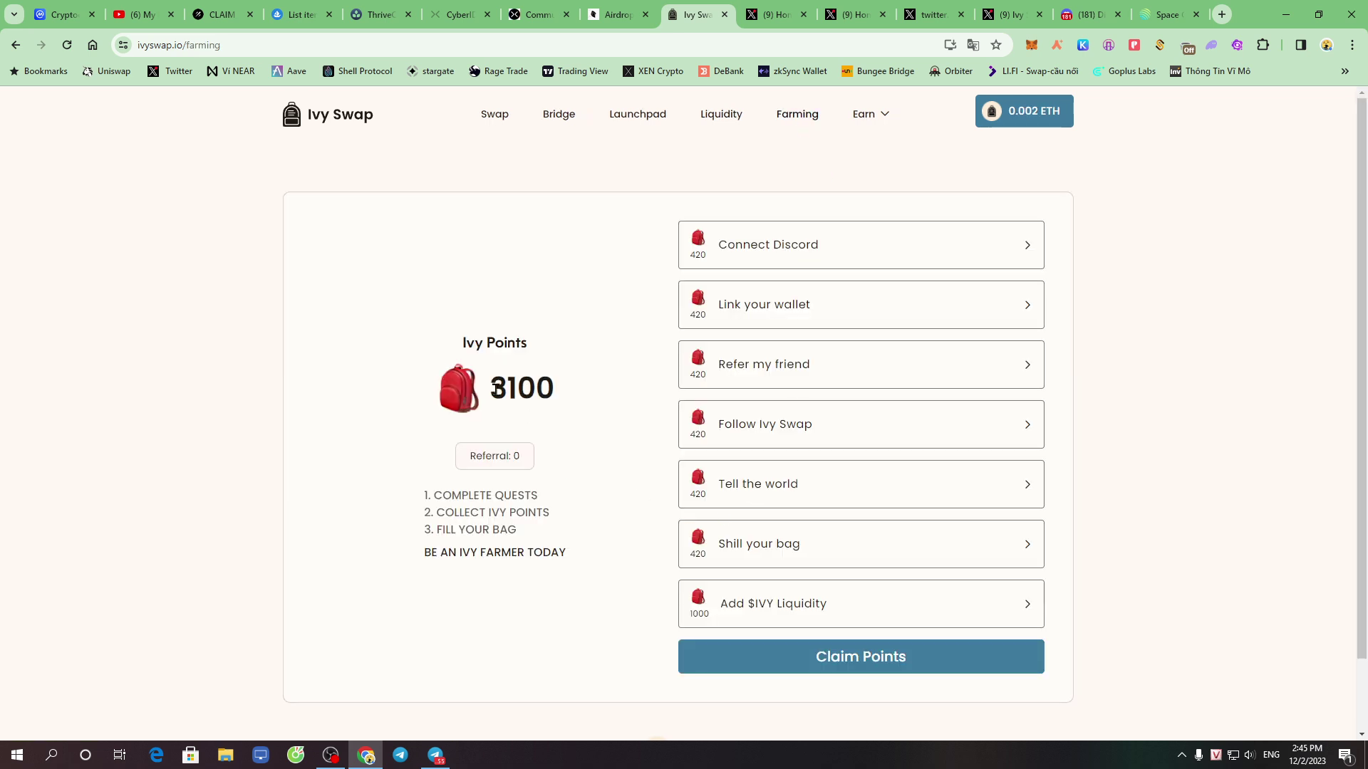
Confirm 3100 points, then open the second token list (ETH, USDC, USDT, IVY) on Add liquidity
{"action": "left_click_drag", "start_coordinate": [493, 389], "coordinate": [580, 394]}
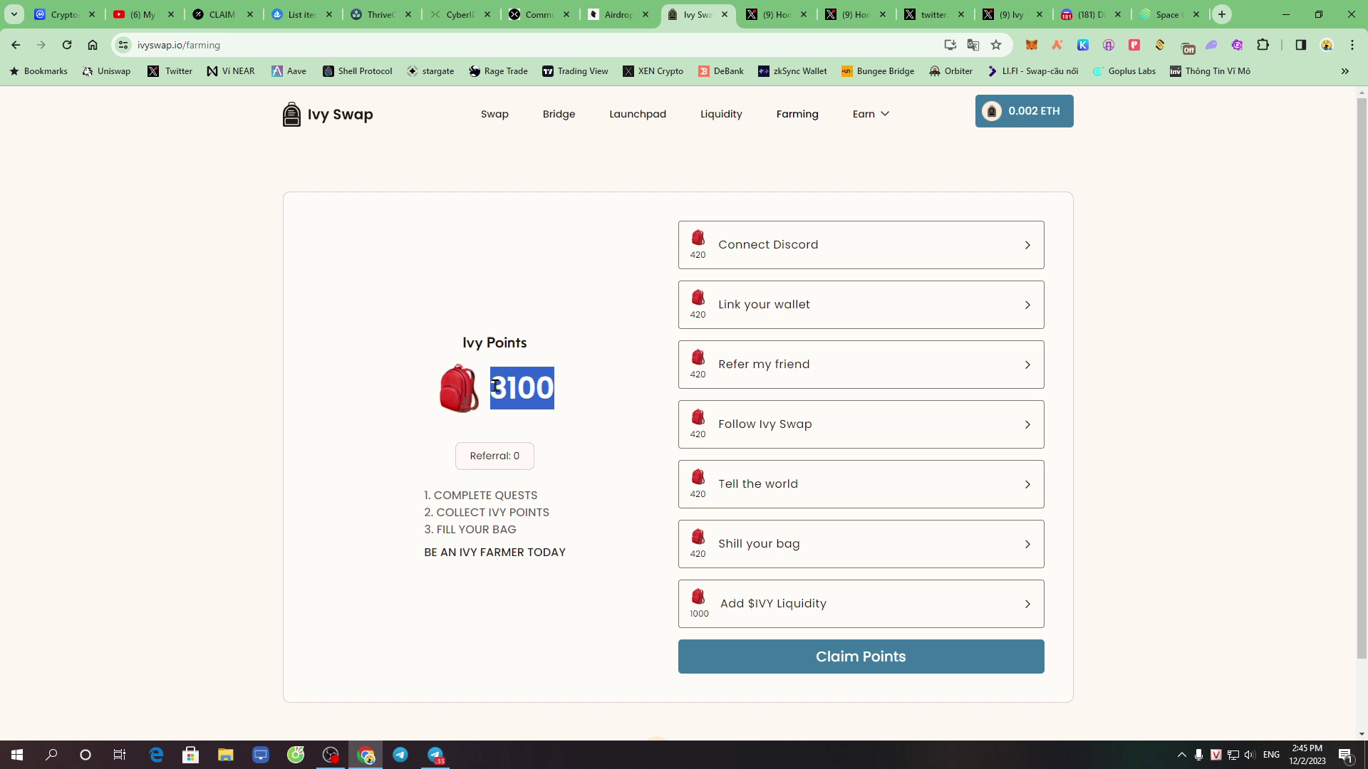
{"action": "left_click", "coordinate": [599, 360]}
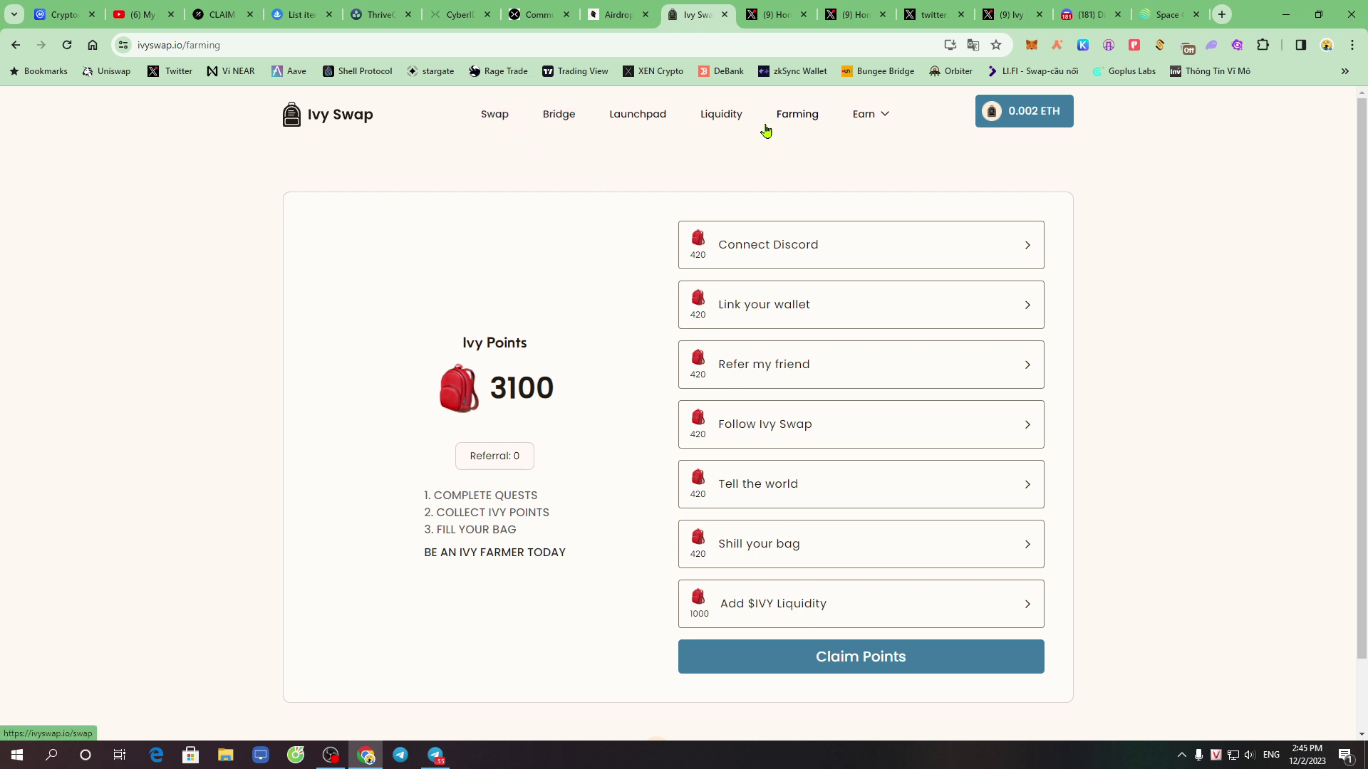
{"action": "left_click", "coordinate": [721, 115]}
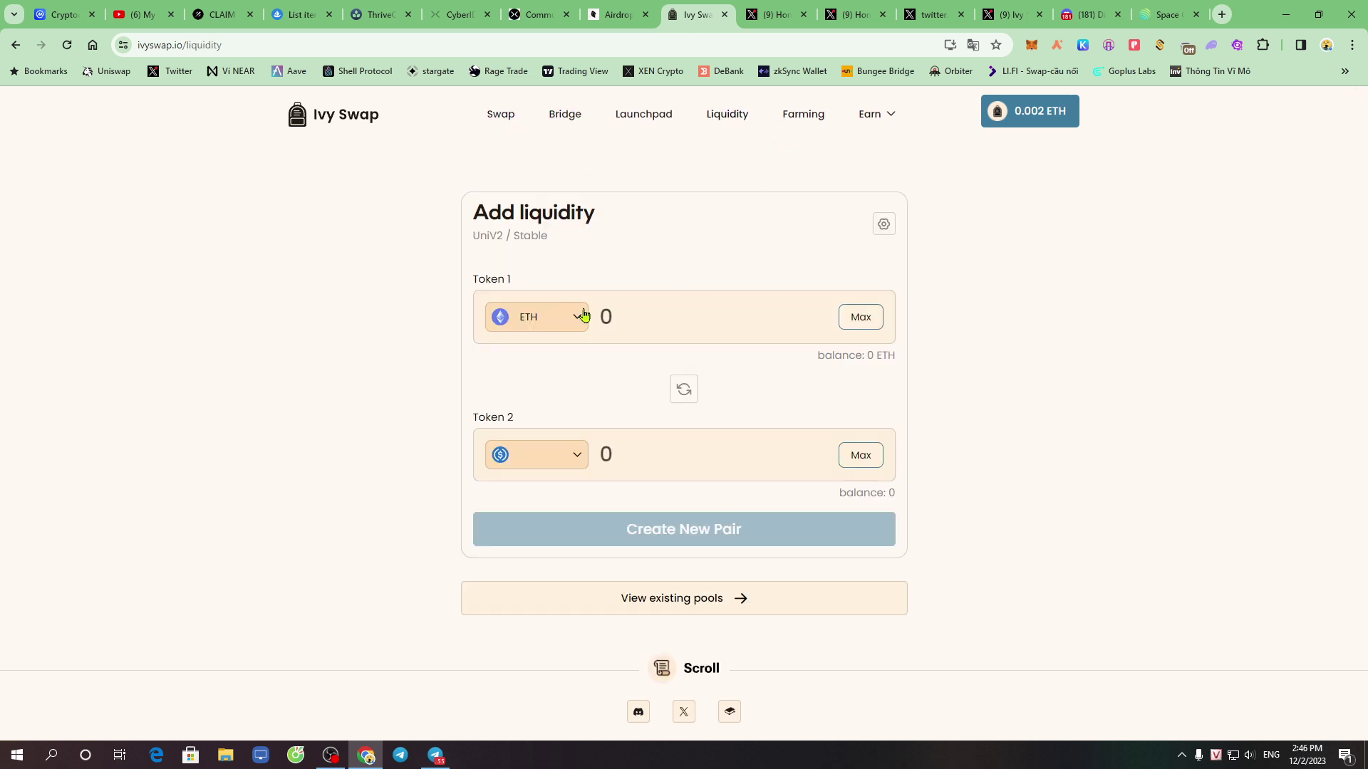
{"action": "left_click", "coordinate": [574, 461]}
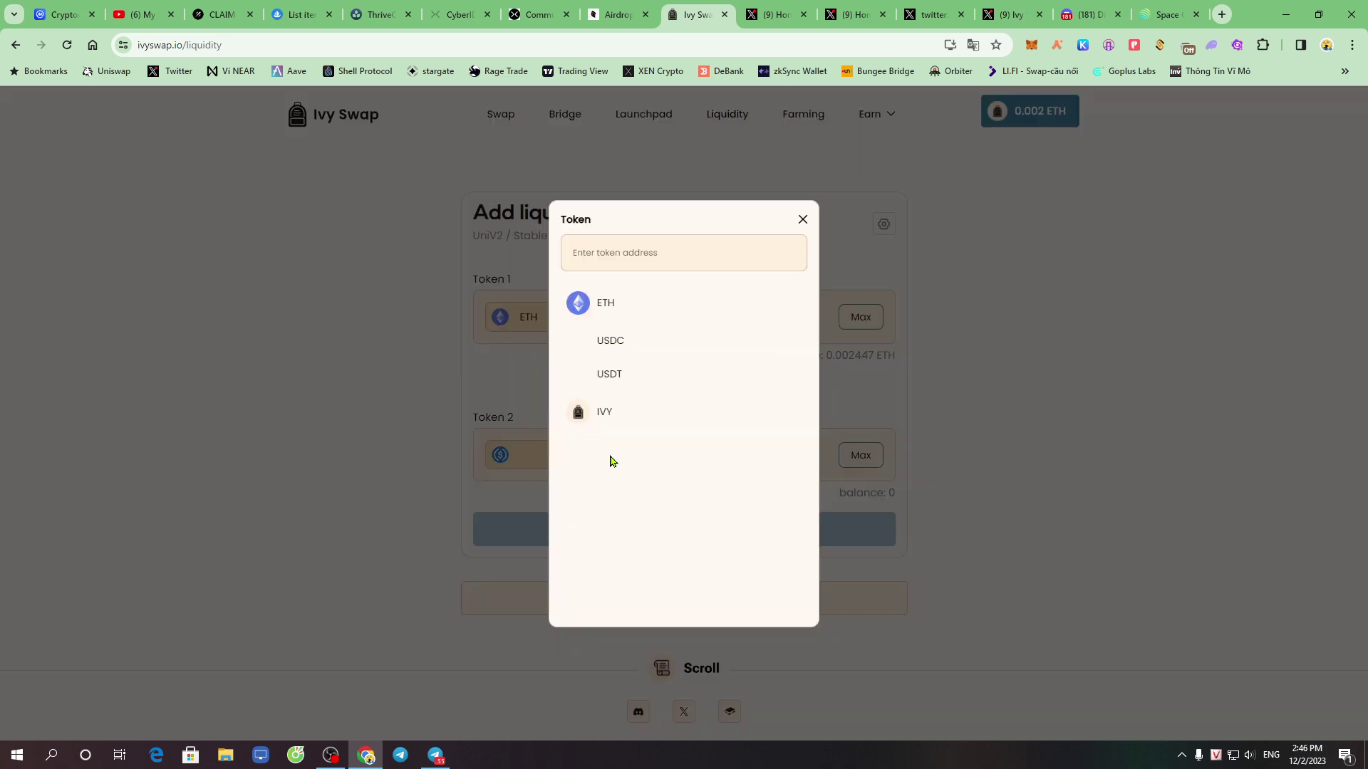